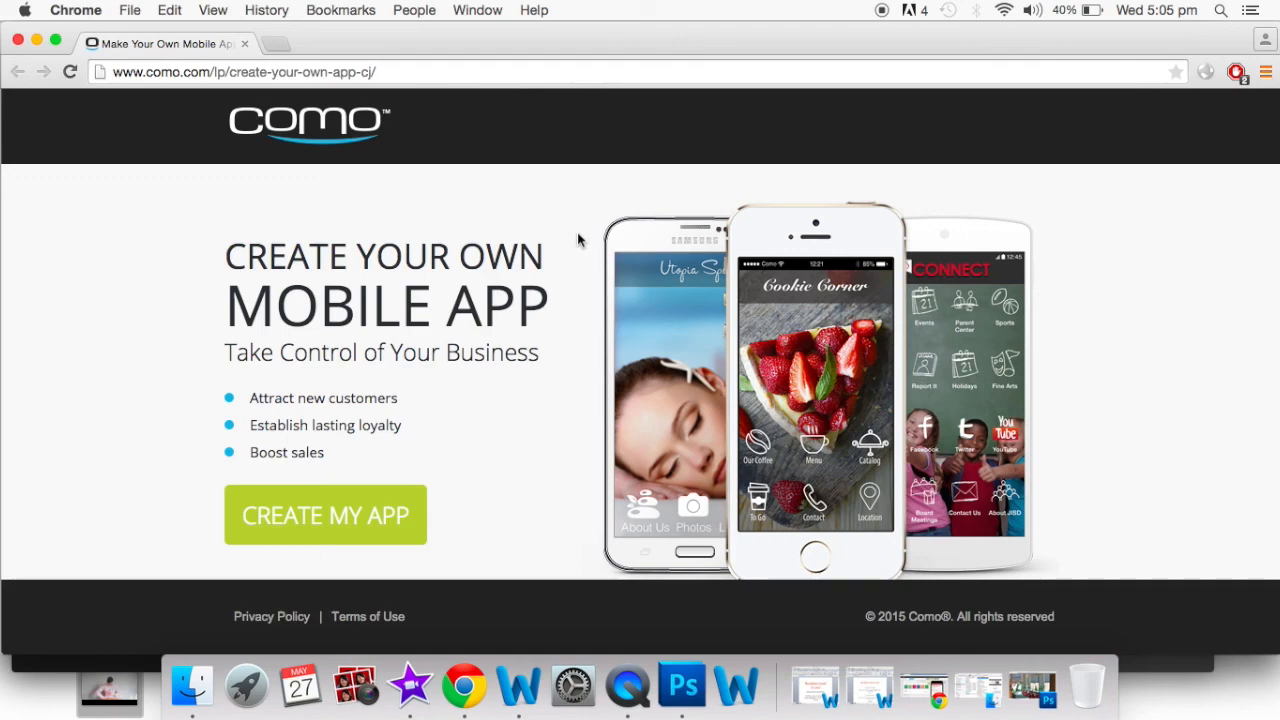
Start creating an app, open the account registration form and choose to join with Facebook
click(366, 515)
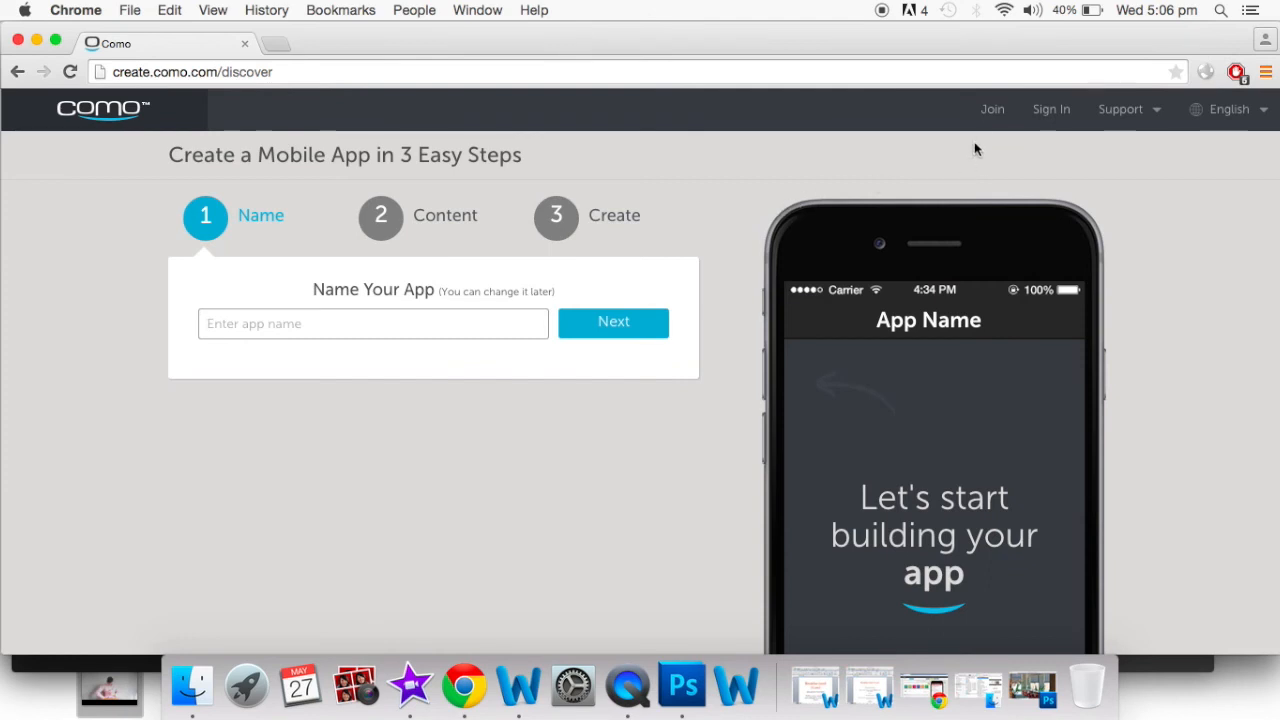
click(994, 117)
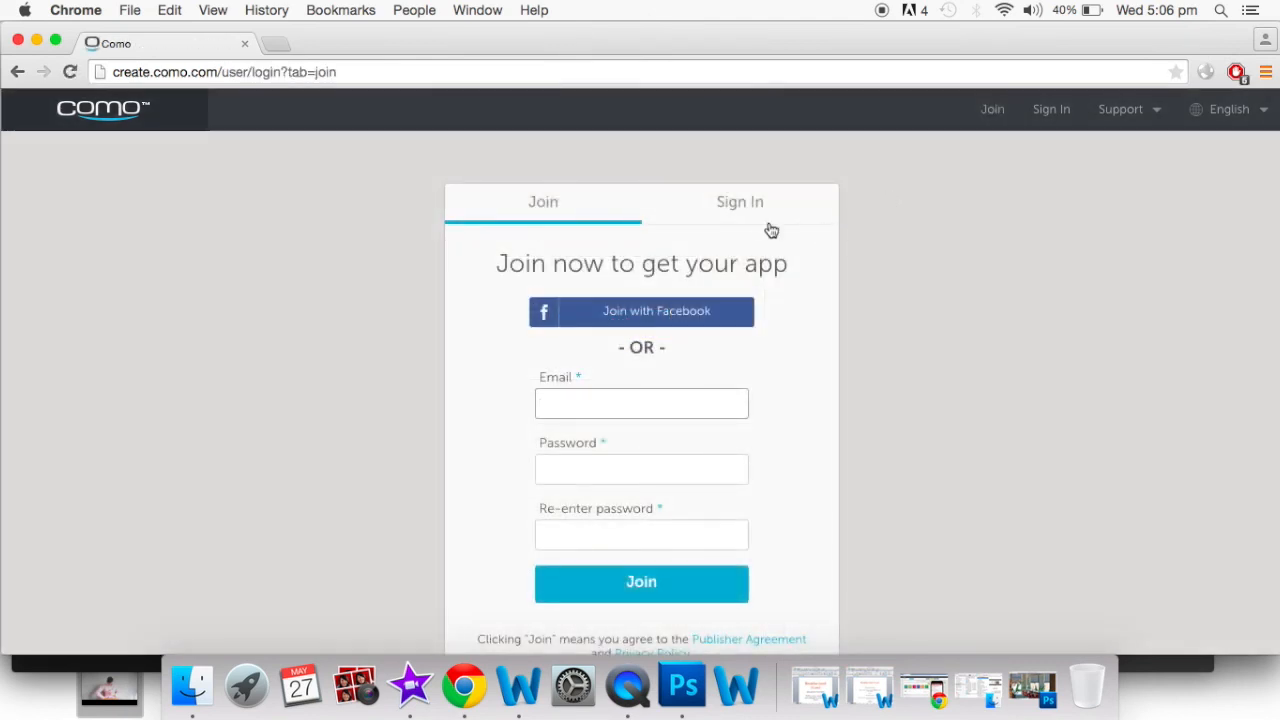
click(757, 208)
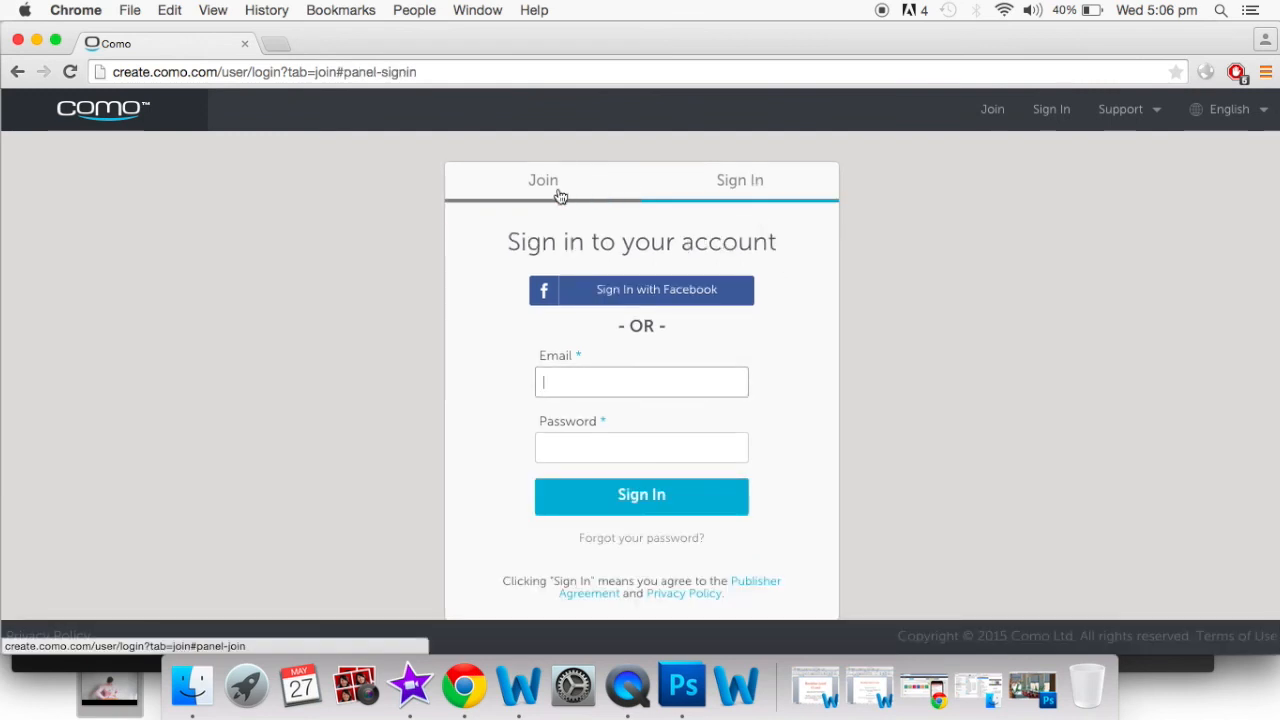
click(560, 195)
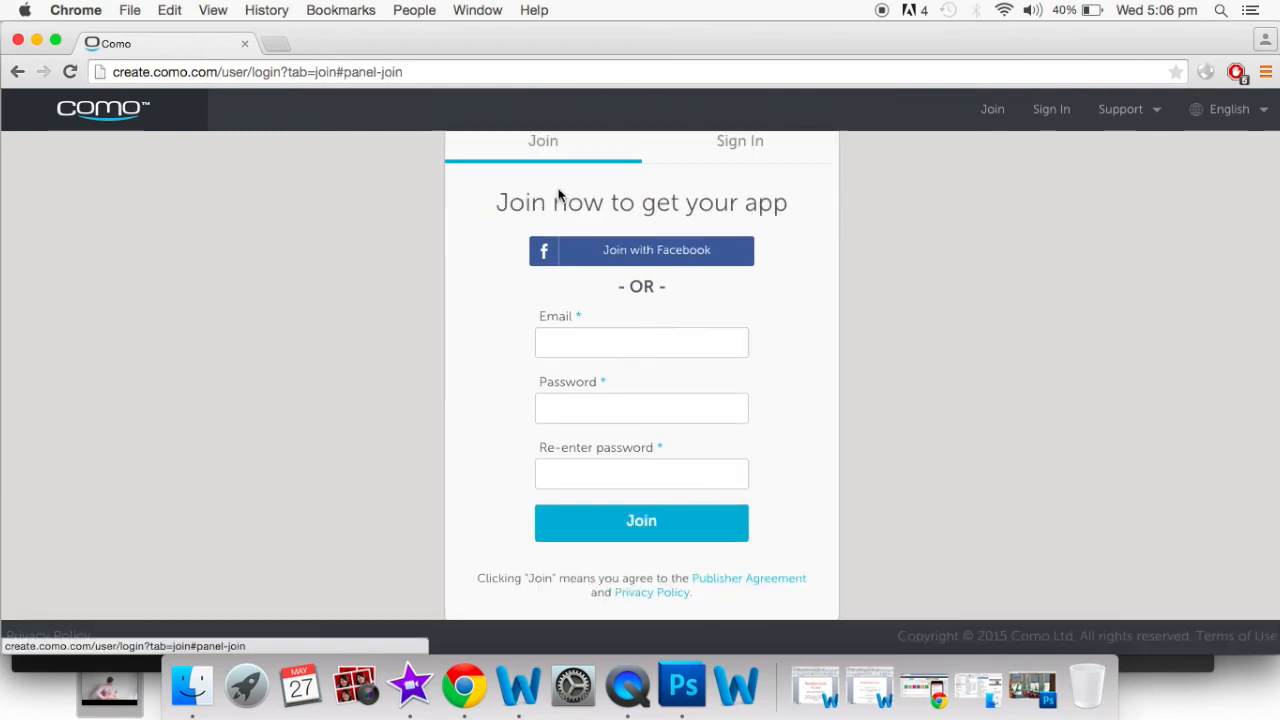
click(611, 252)
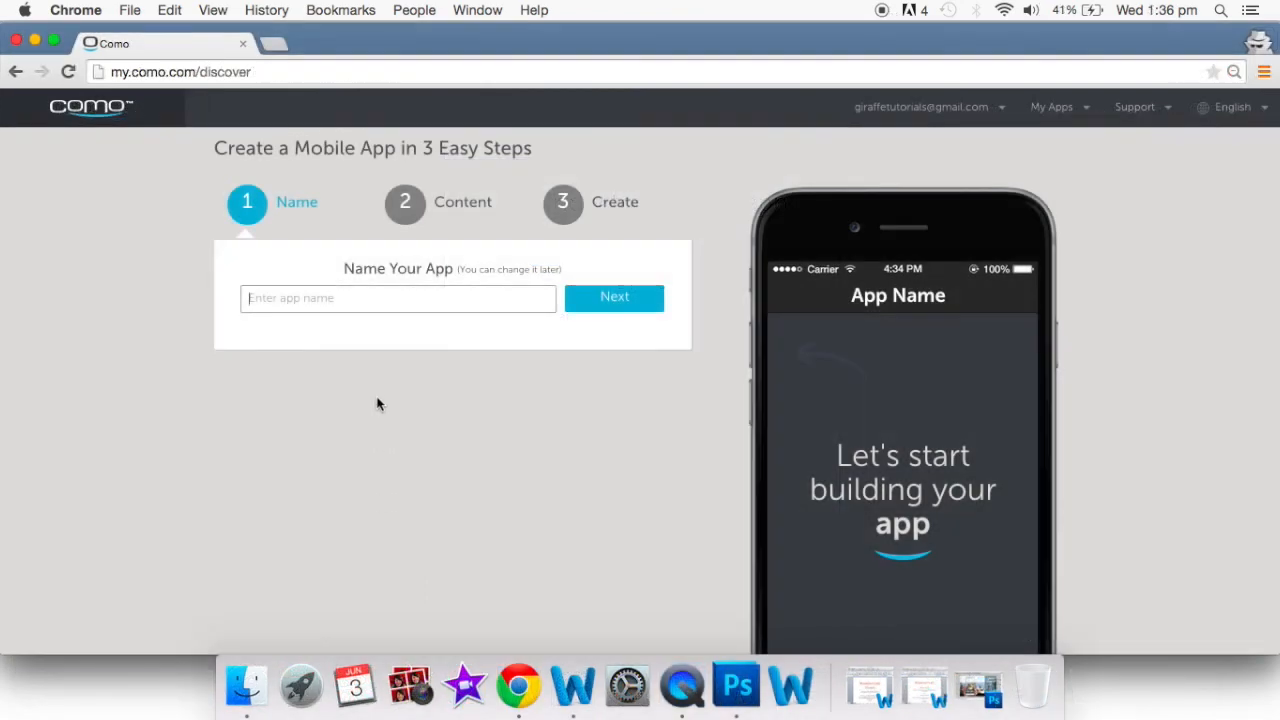
Name the app "Connors Store" and skip building it from an existing Facebook page or website
text(Connors Store)
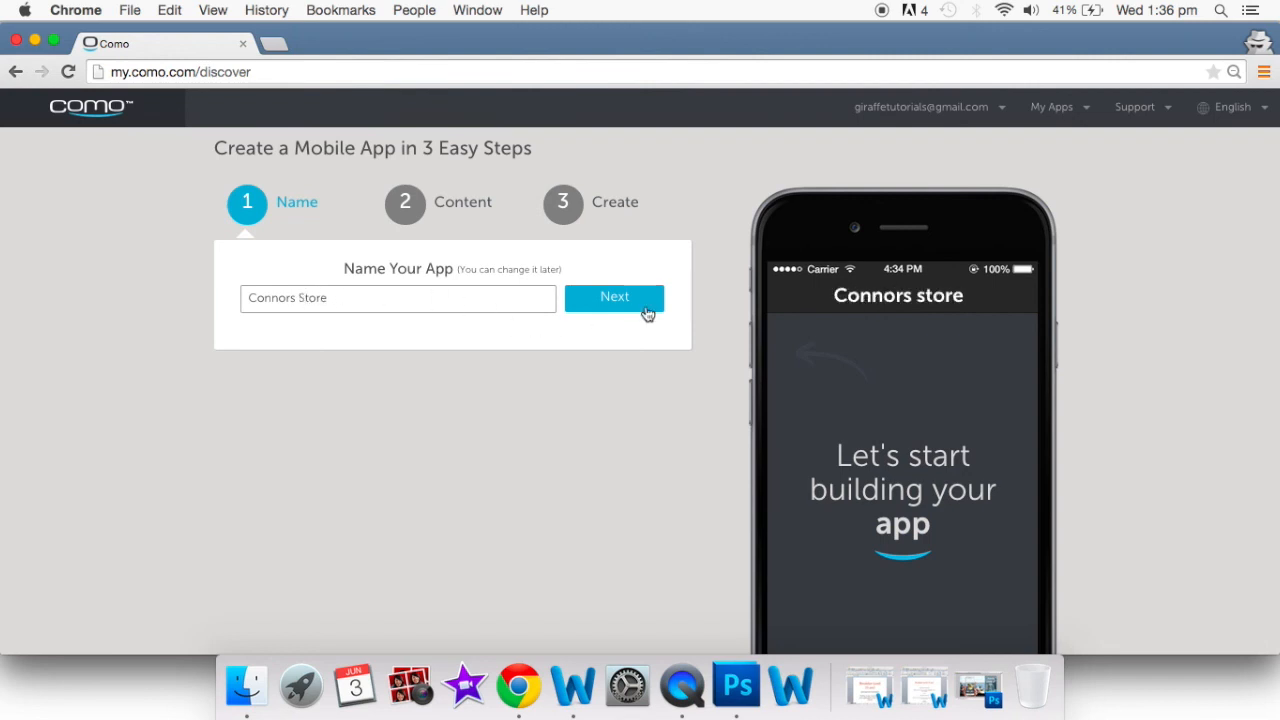
click(647, 314)
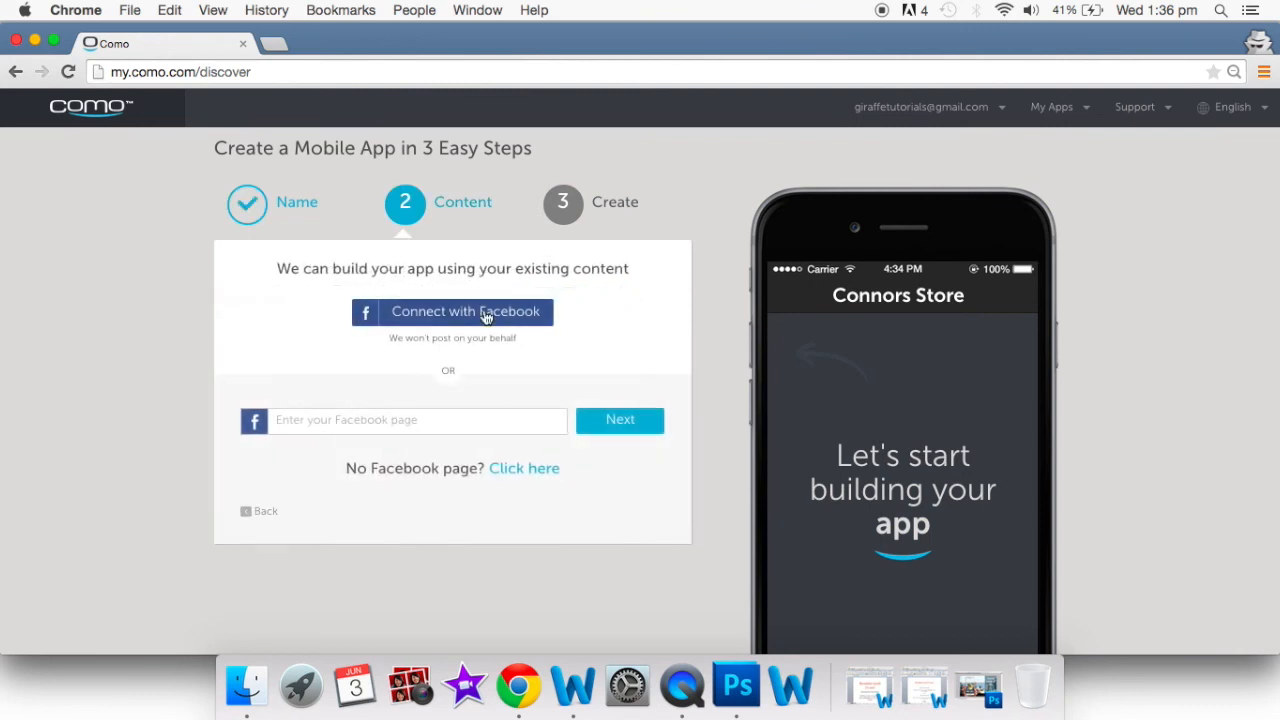
click(518, 469)
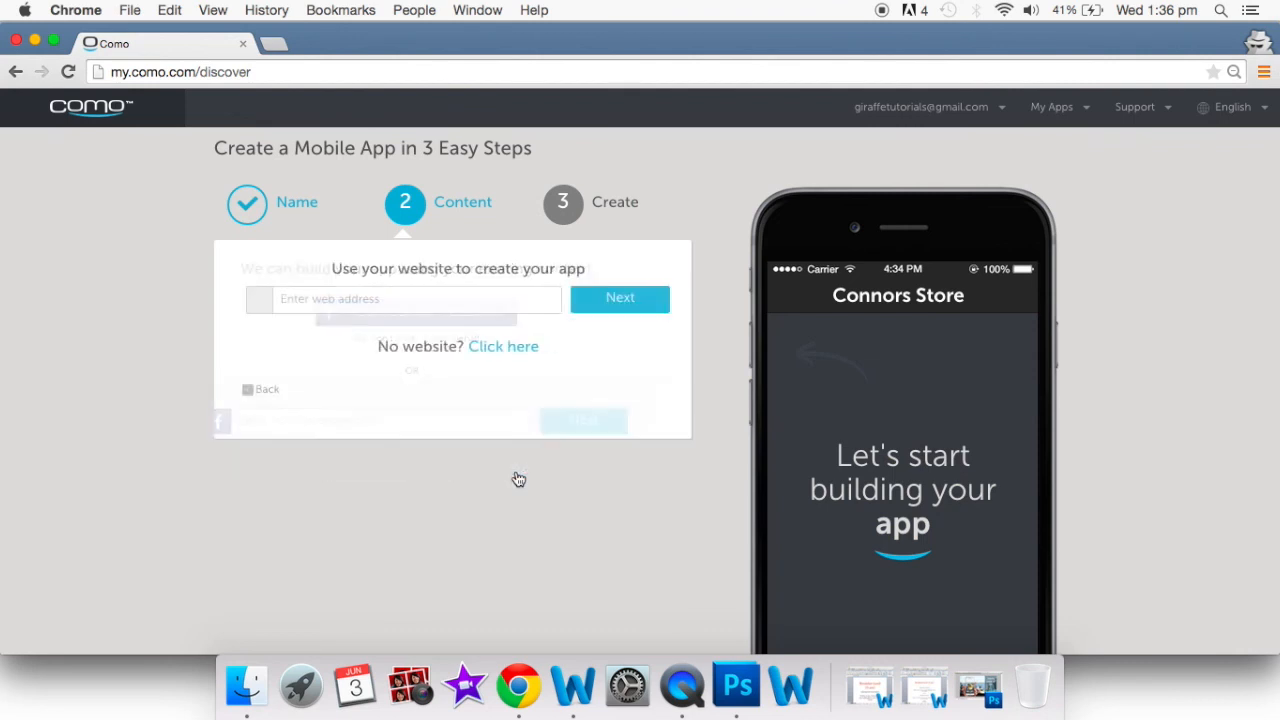
click(494, 347)
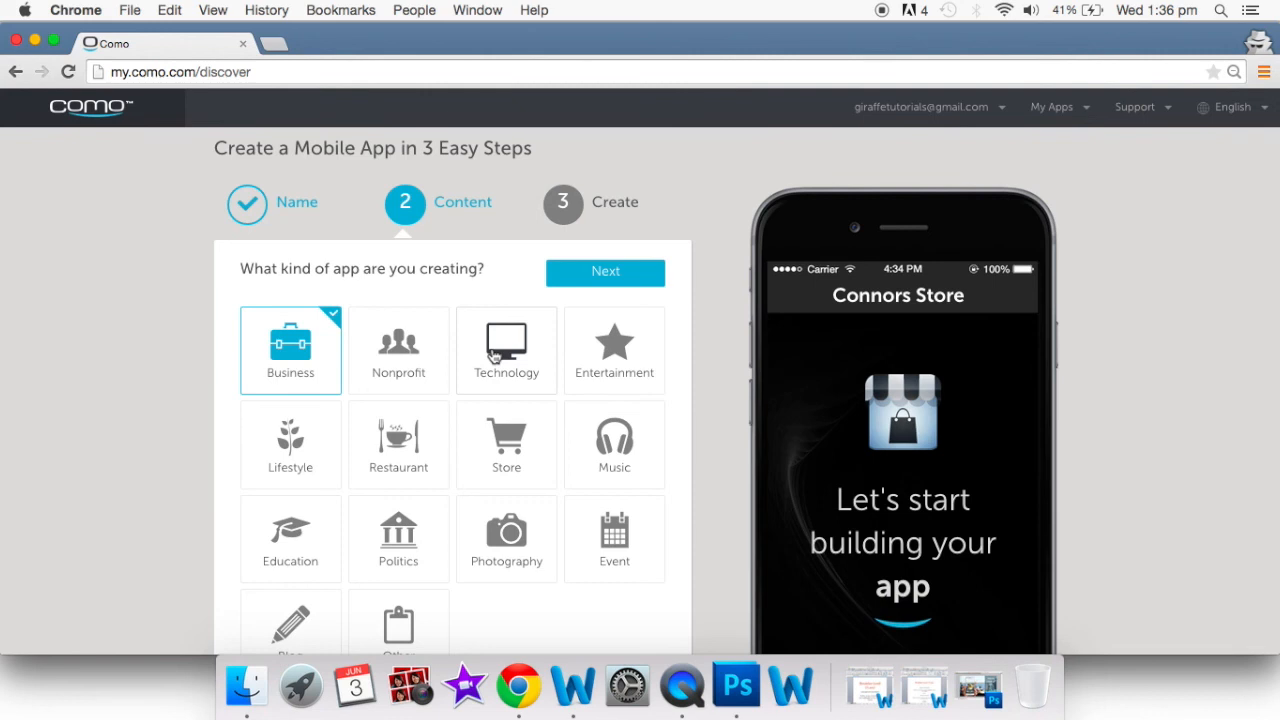
Choose Store as the kind of app and continue to the app editor
scroll(494, 357, down, 1)
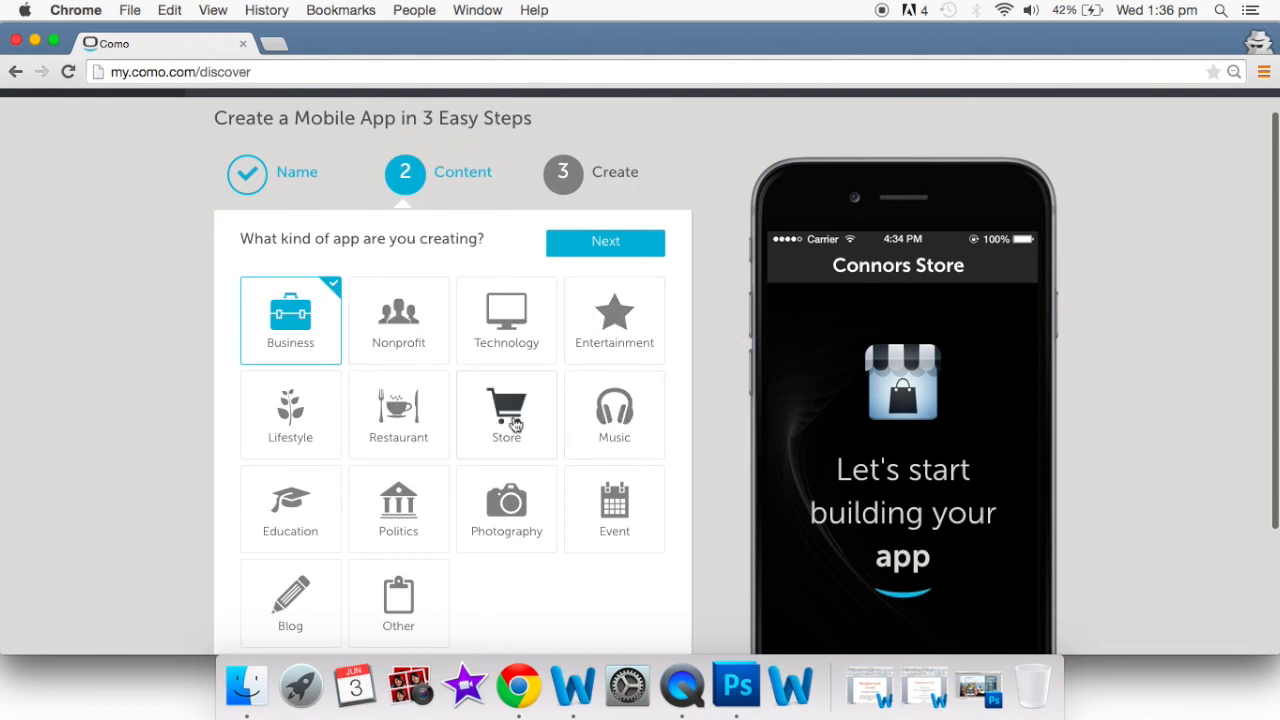
scroll(514, 420, down, 1)
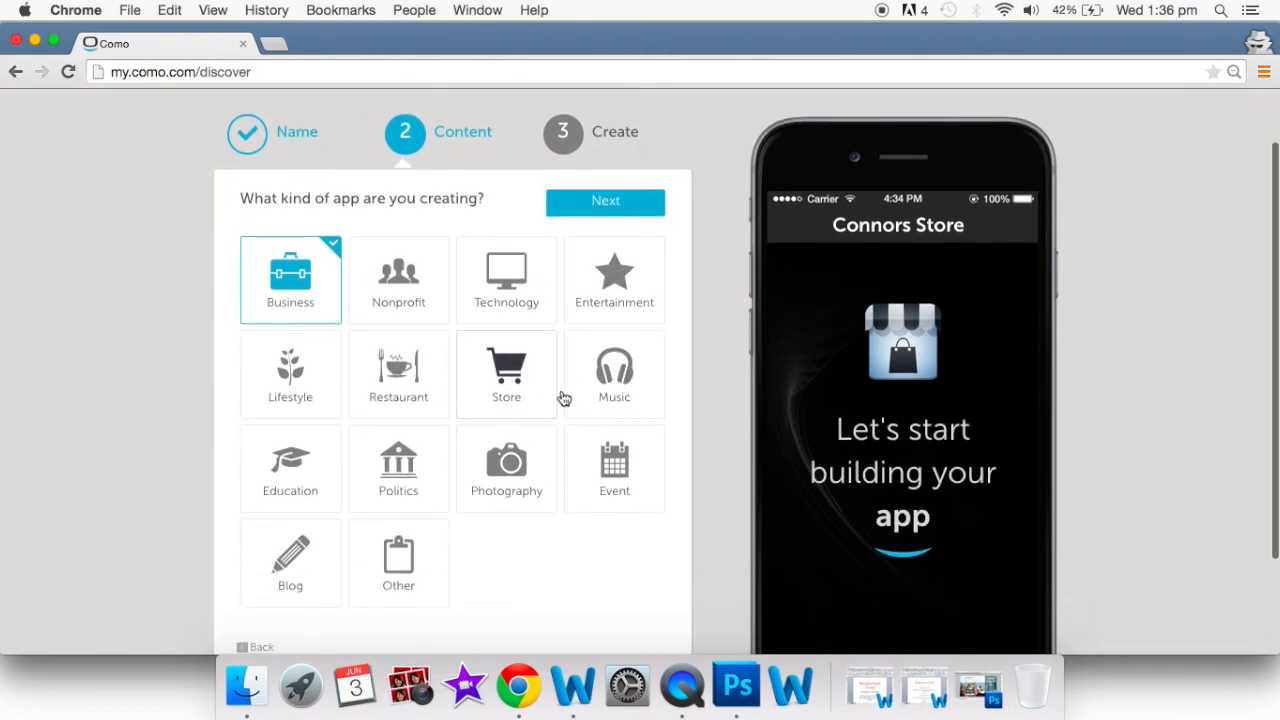
click(509, 372)
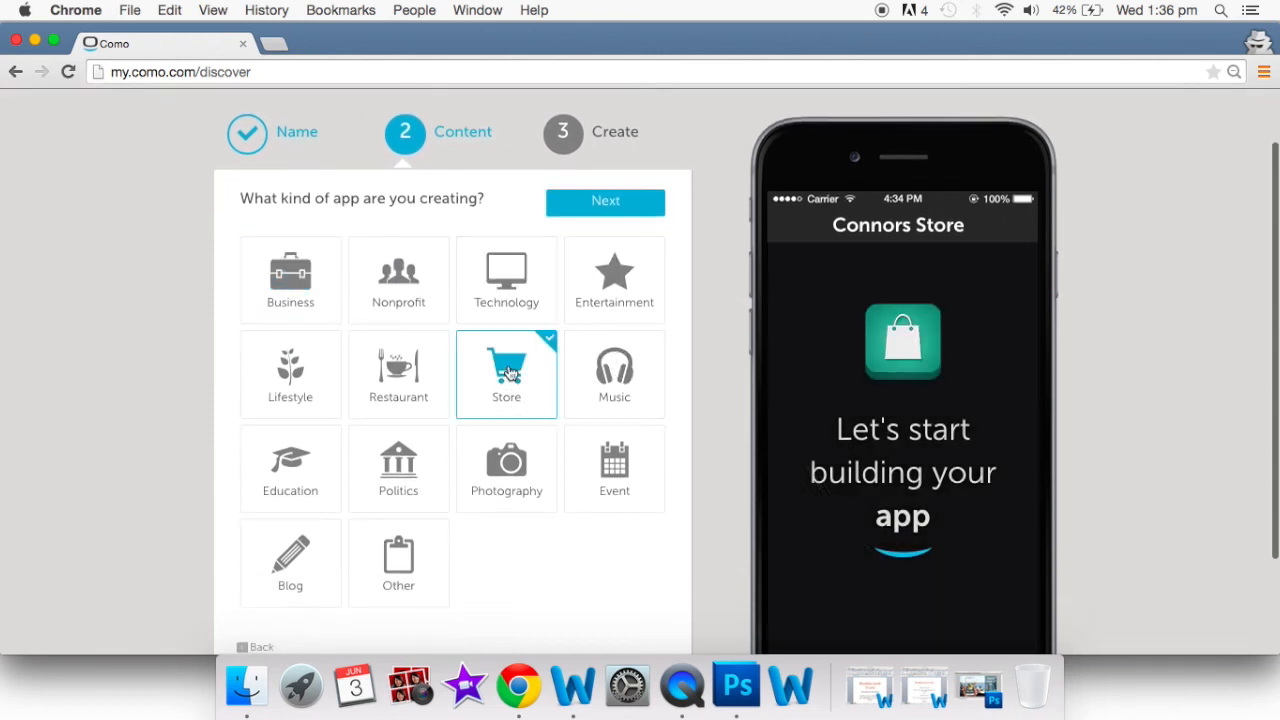
click(604, 204)
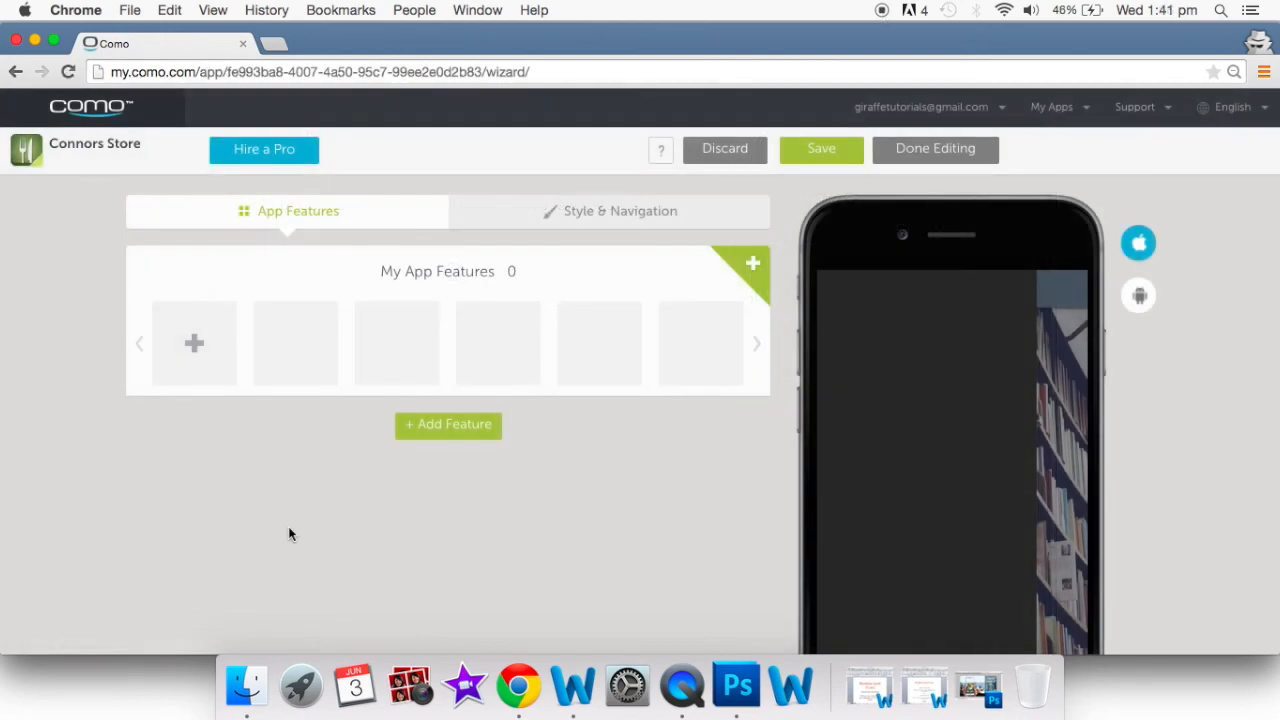
Add the recommended About Us feature to the app
scroll(510, 499, down, 2)
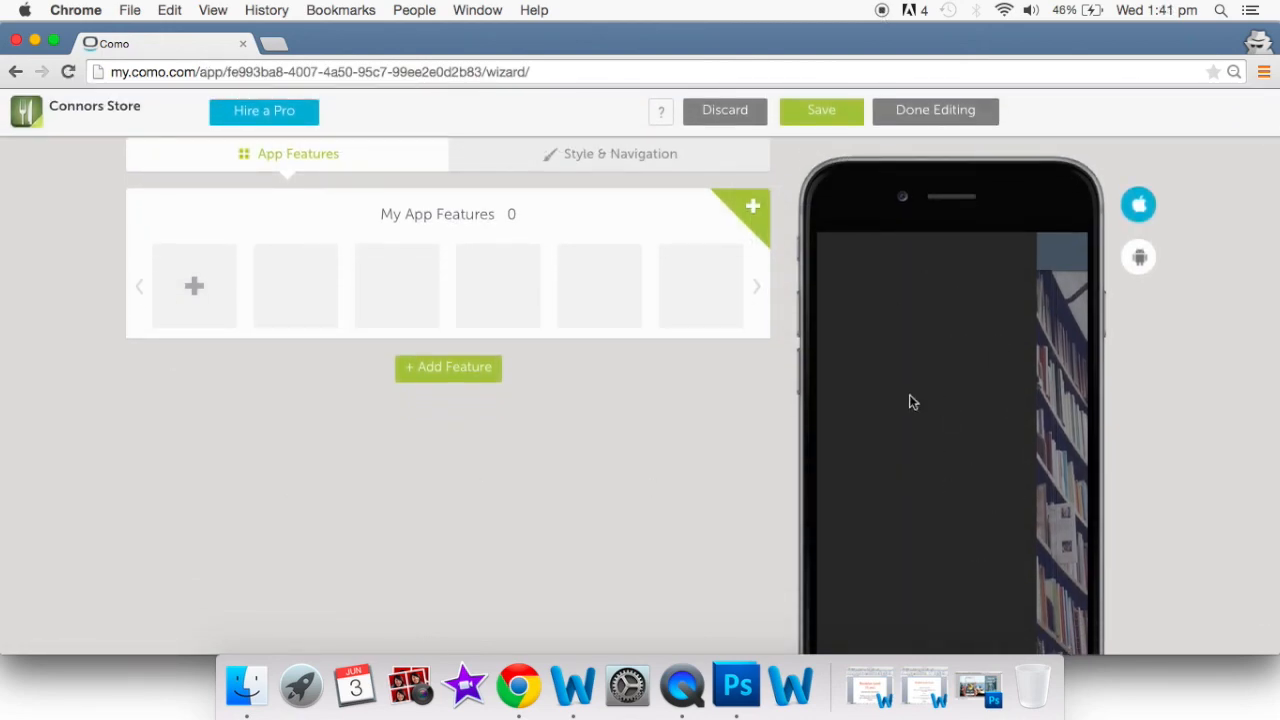
scroll(911, 401, up, 2)
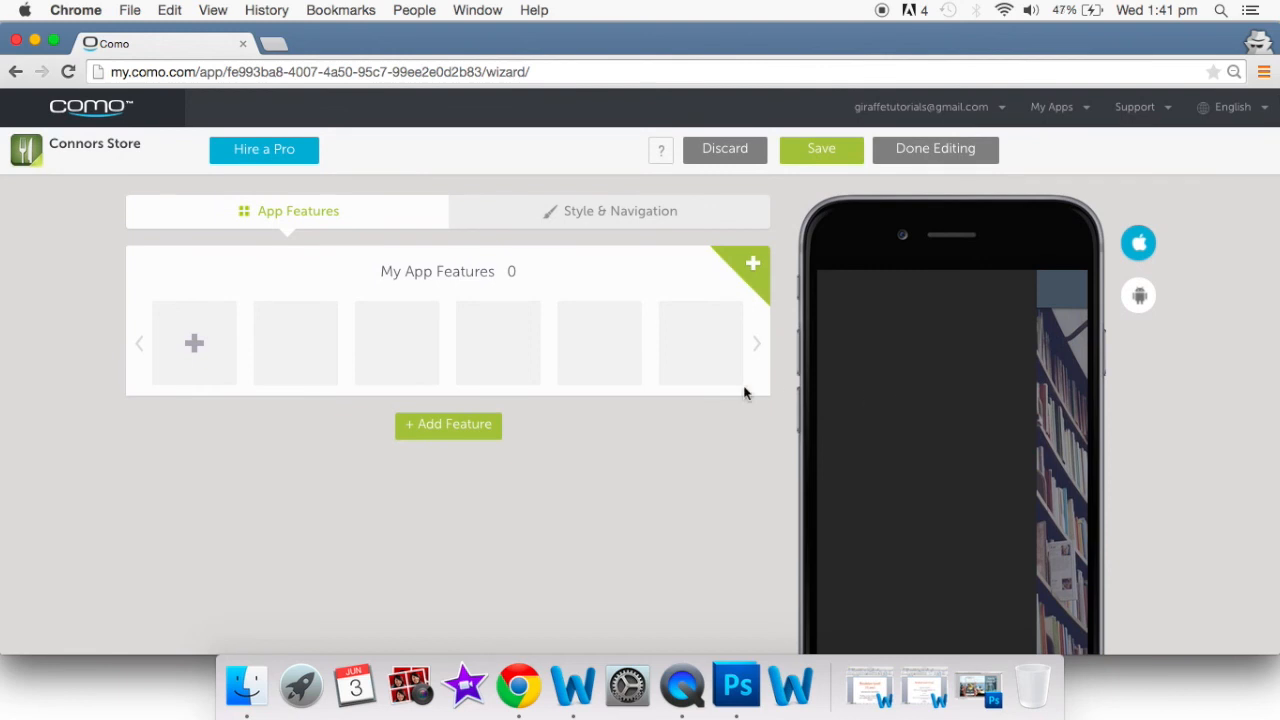
click(755, 270)
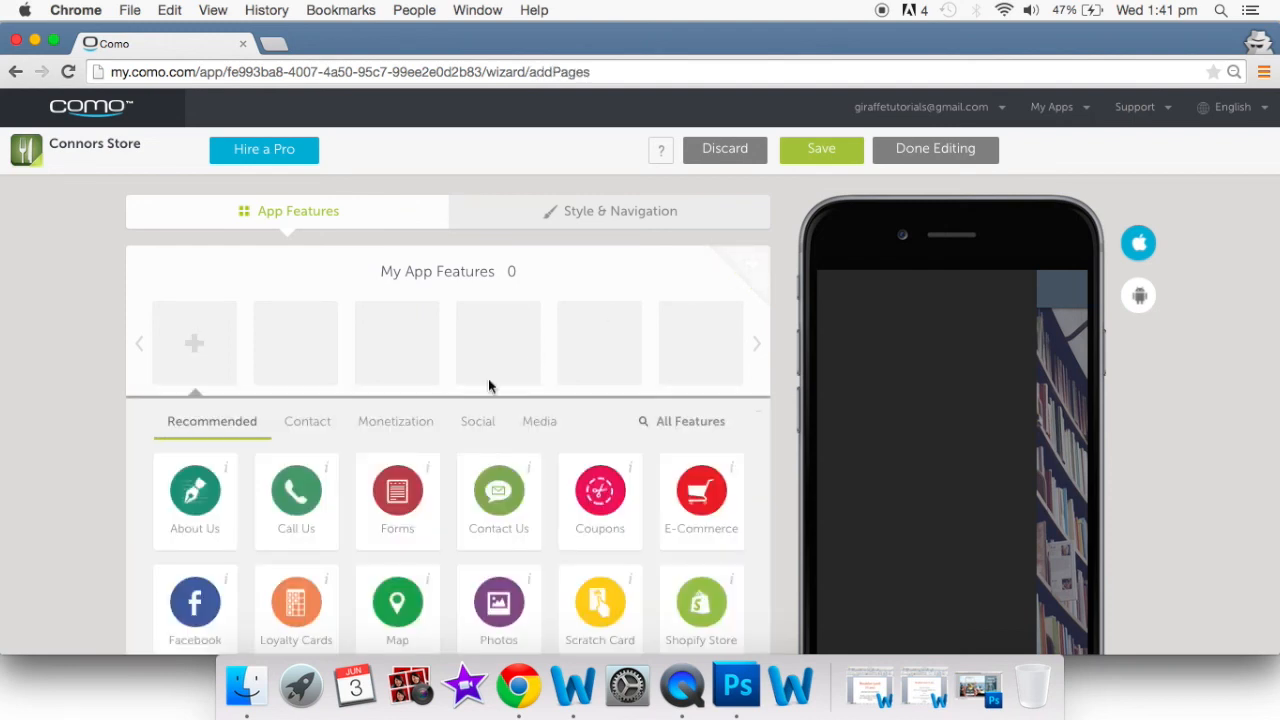
scroll(344, 348, down, 2)
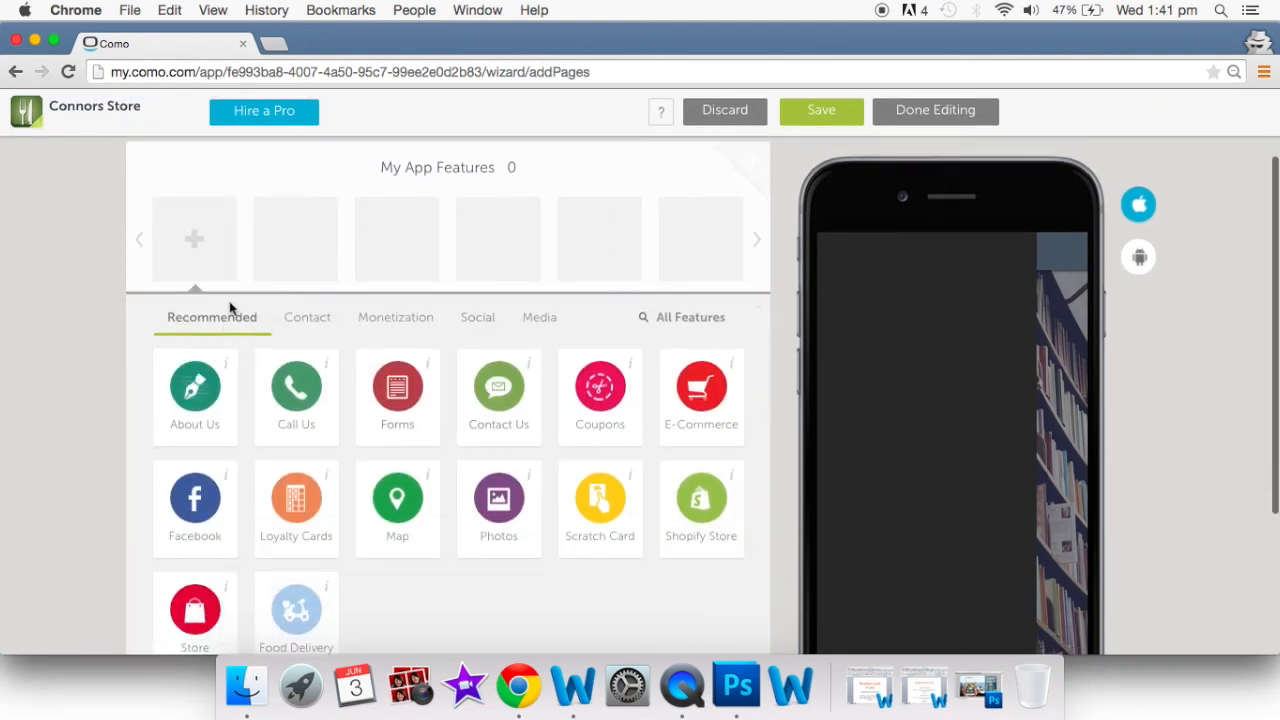
click(205, 389)
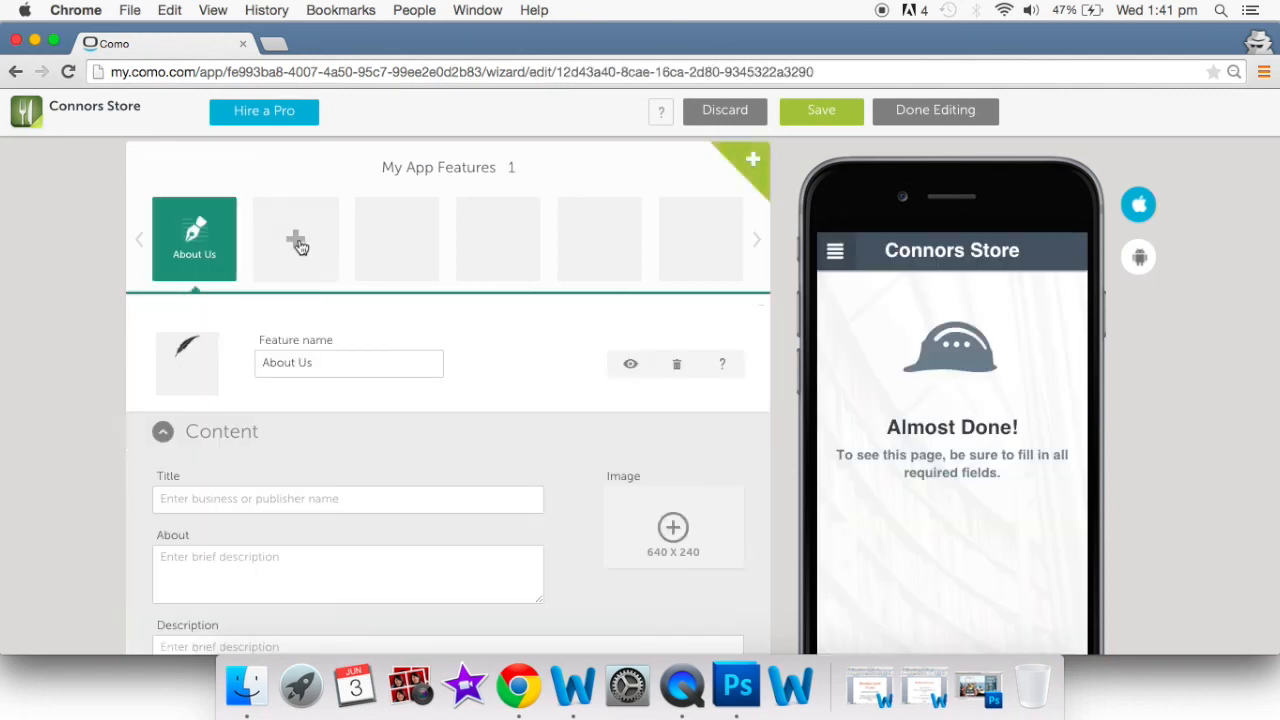
Add the Forms and Contact Us features after About Us
click(300, 245)
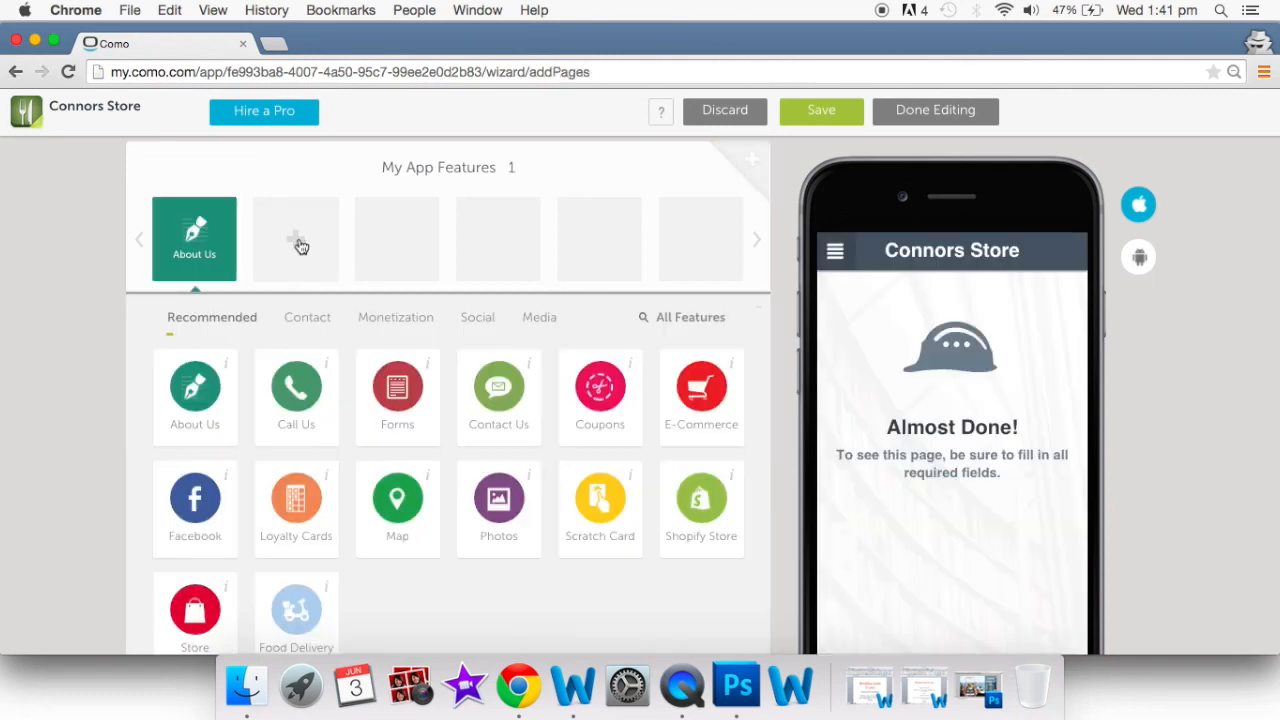
click(404, 365)
click(400, 245)
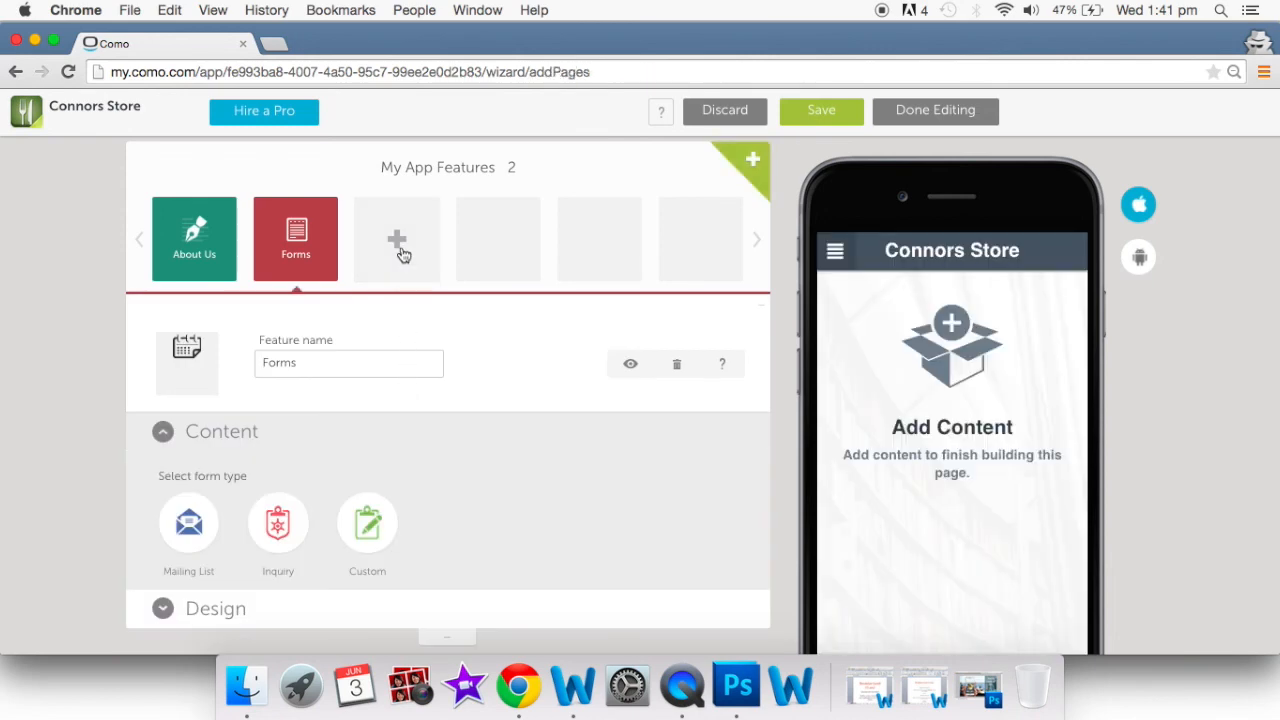
click(495, 393)
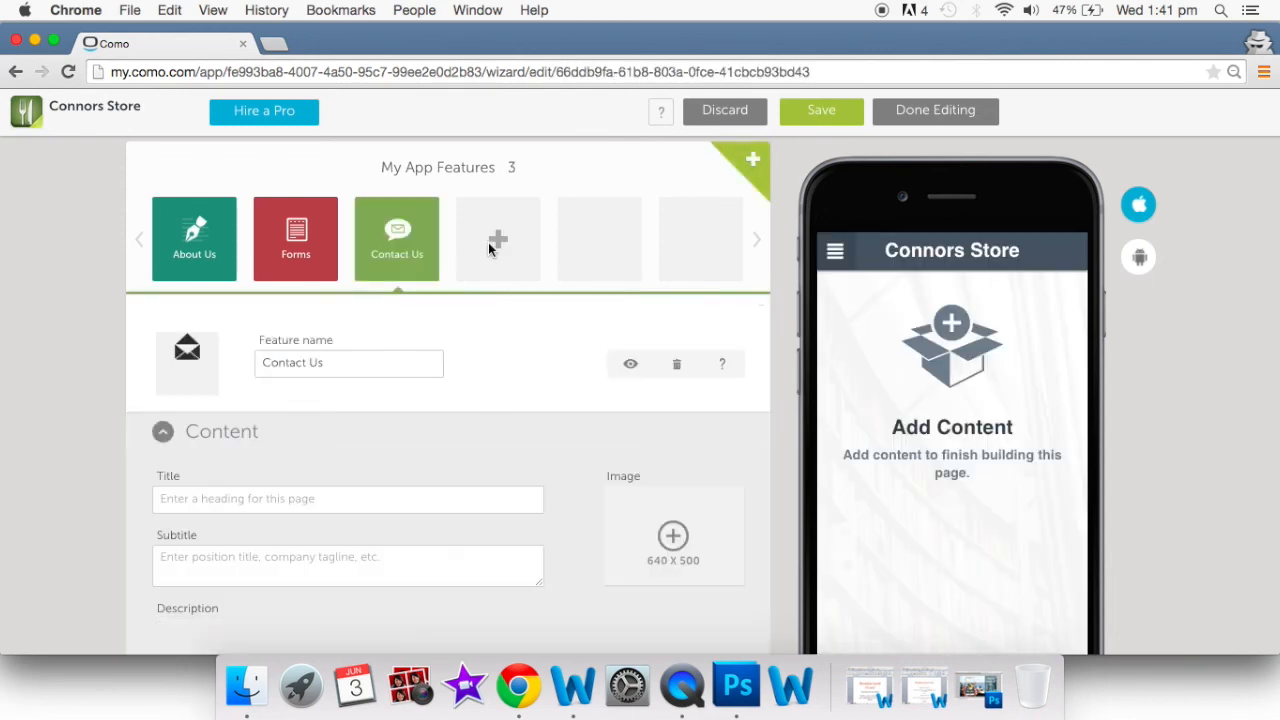
Add the Coupons and E-Commerce features to the app
click(500, 245)
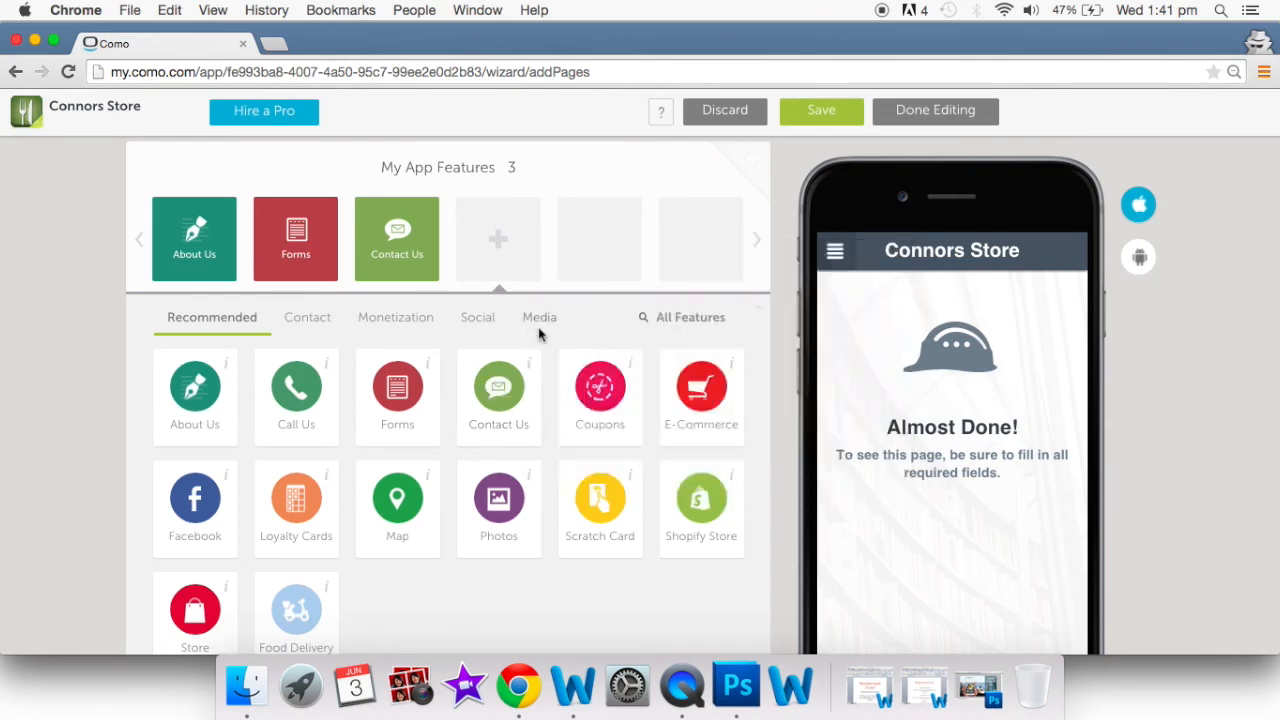
click(602, 388)
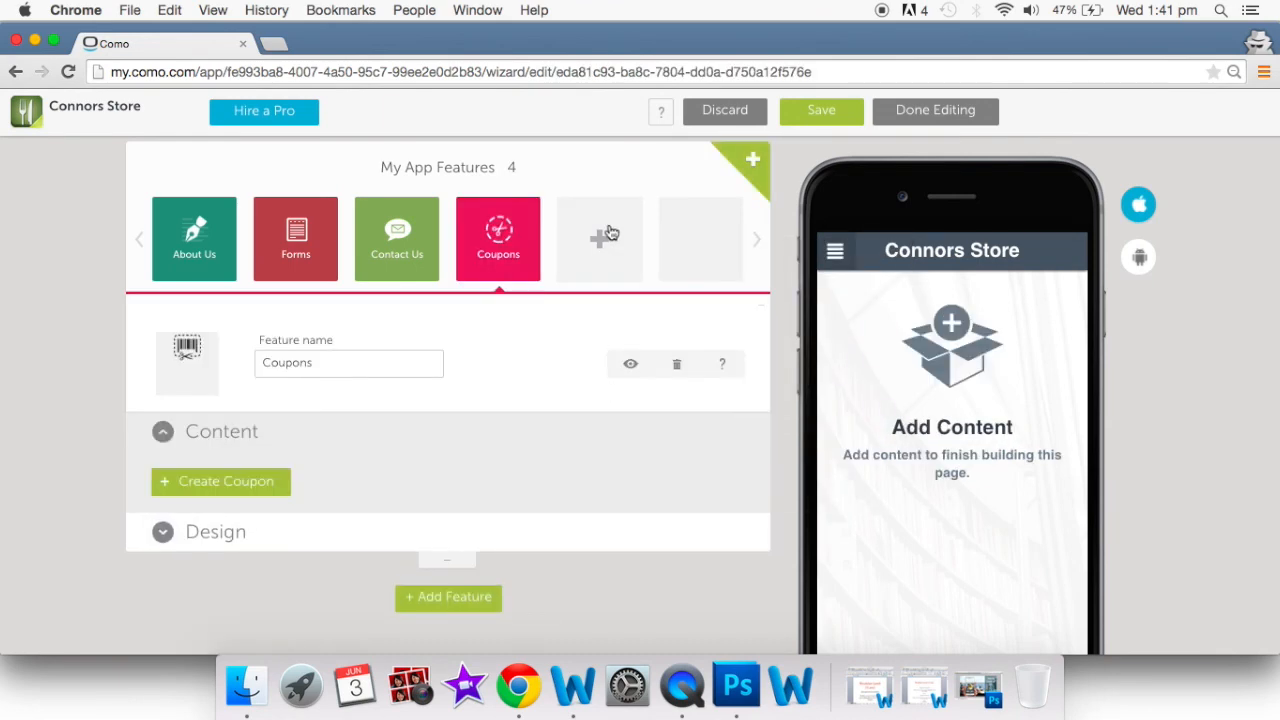
click(610, 234)
mouse_move(630, 475)
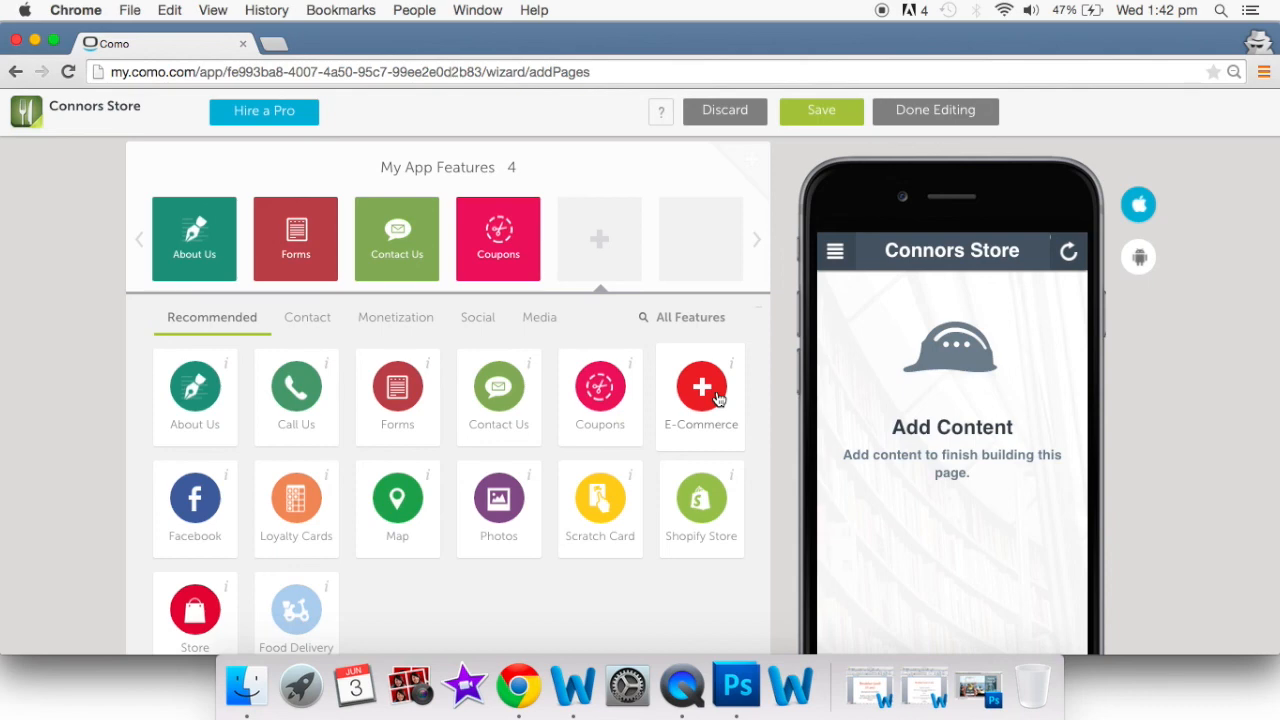
click(716, 397)
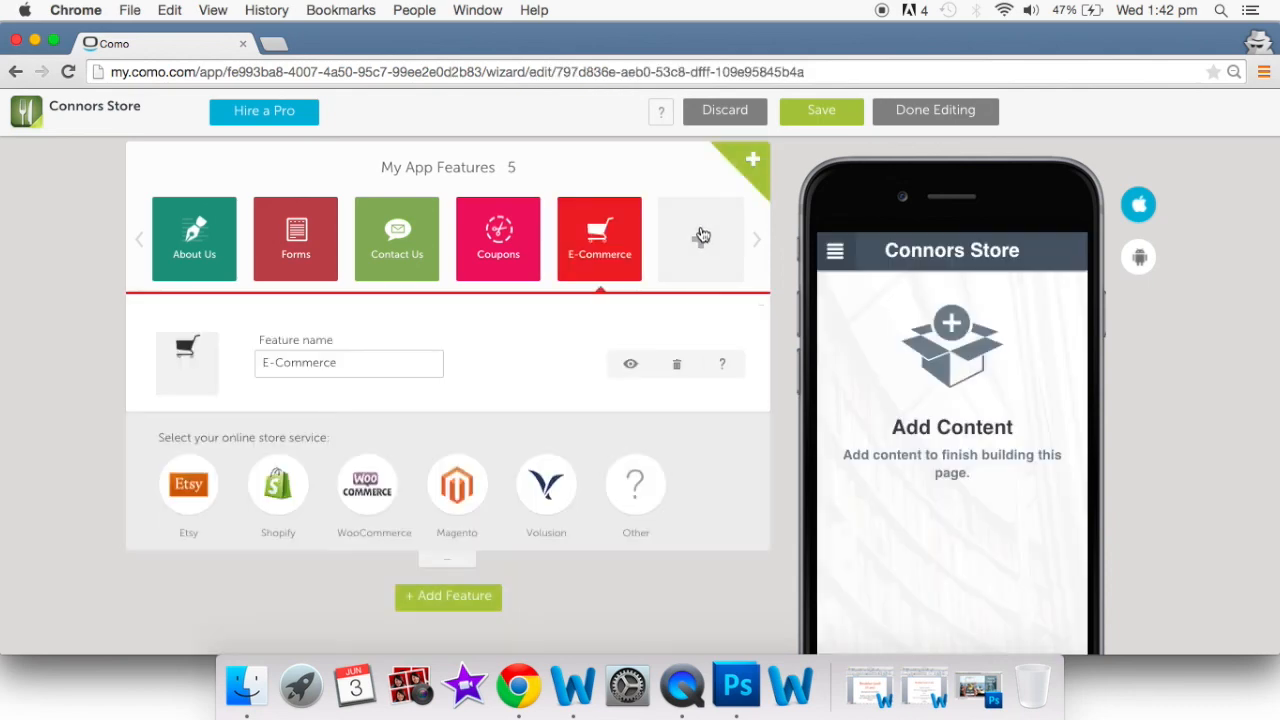
Add the Facebook and Map features to the app
click(703, 234)
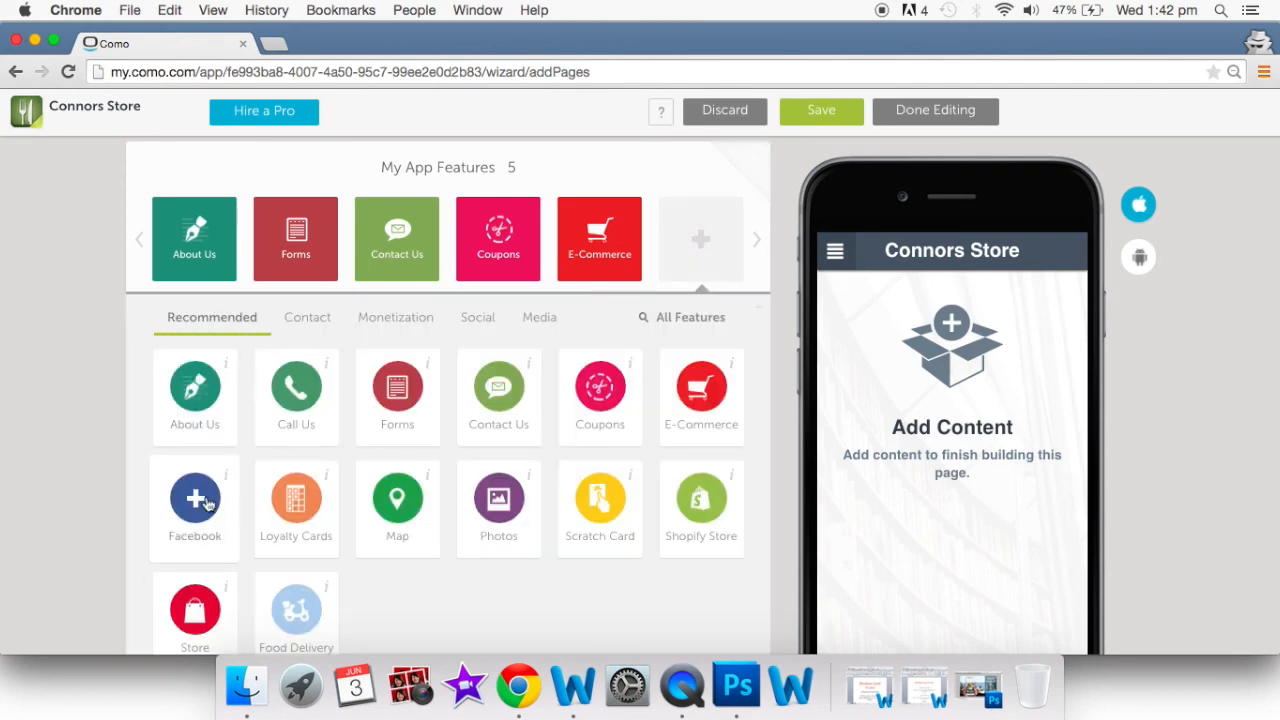
click(206, 502)
click(755, 242)
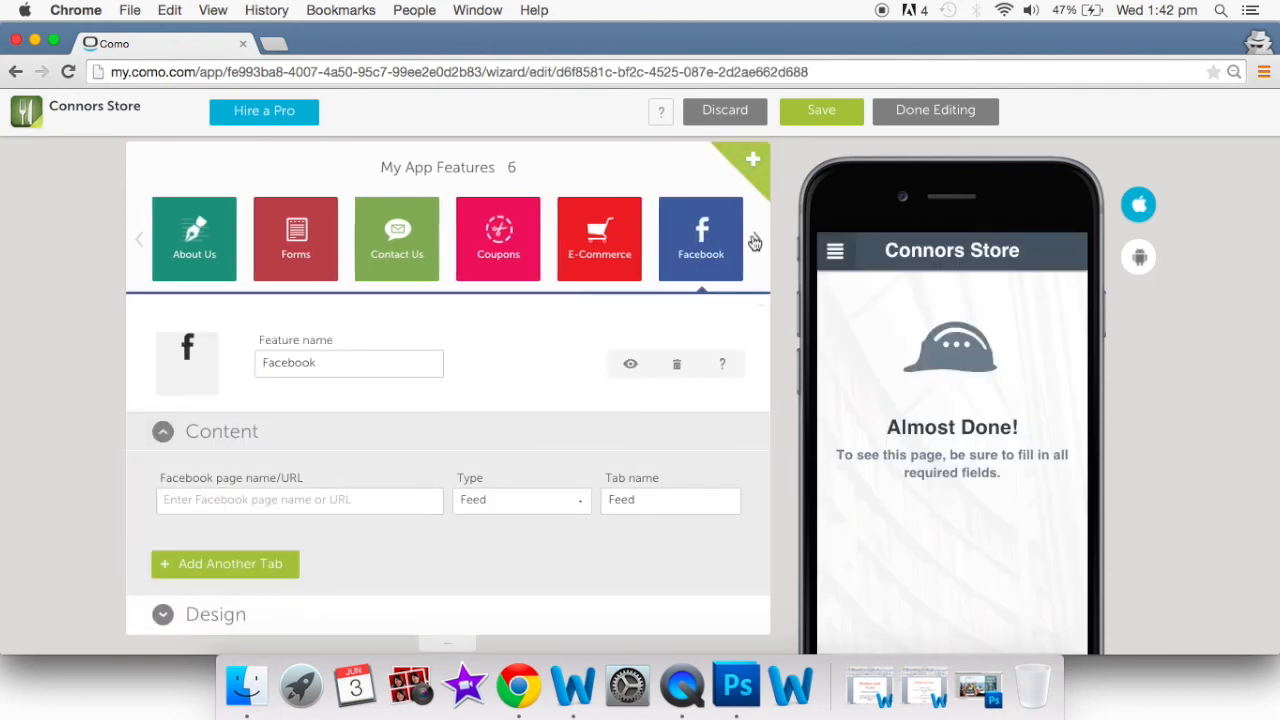
click(756, 166)
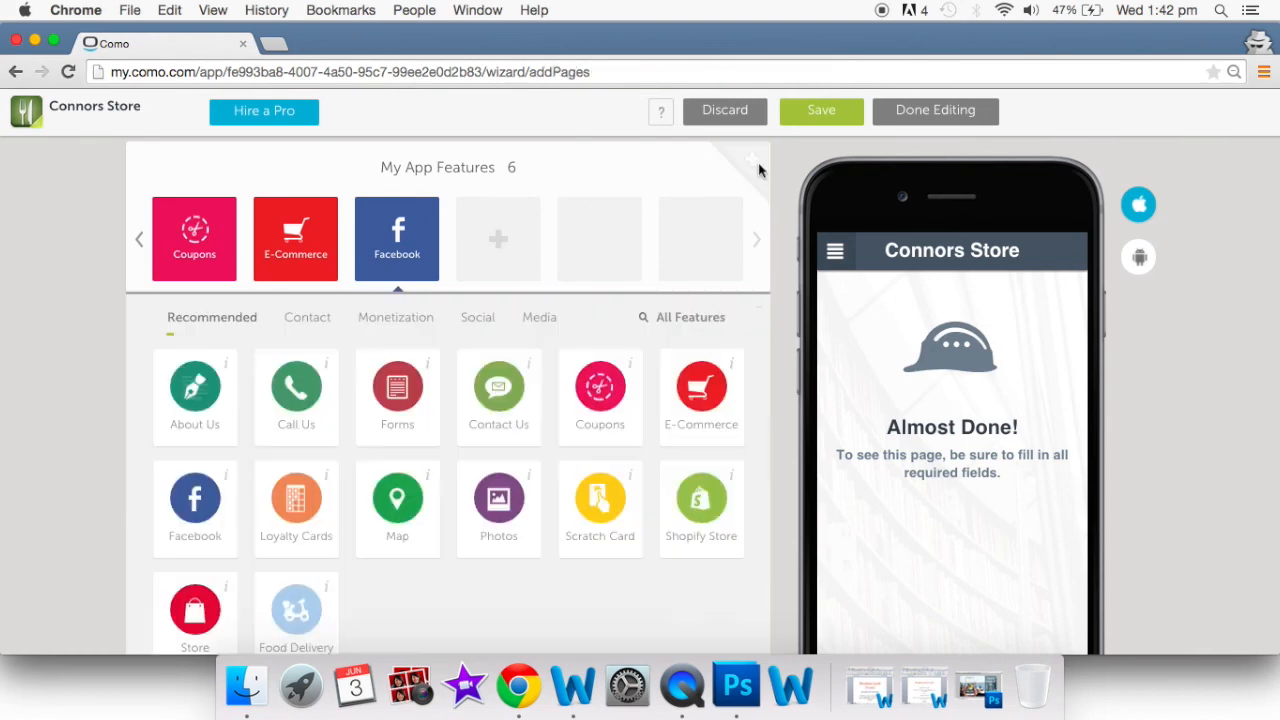
click(397, 498)
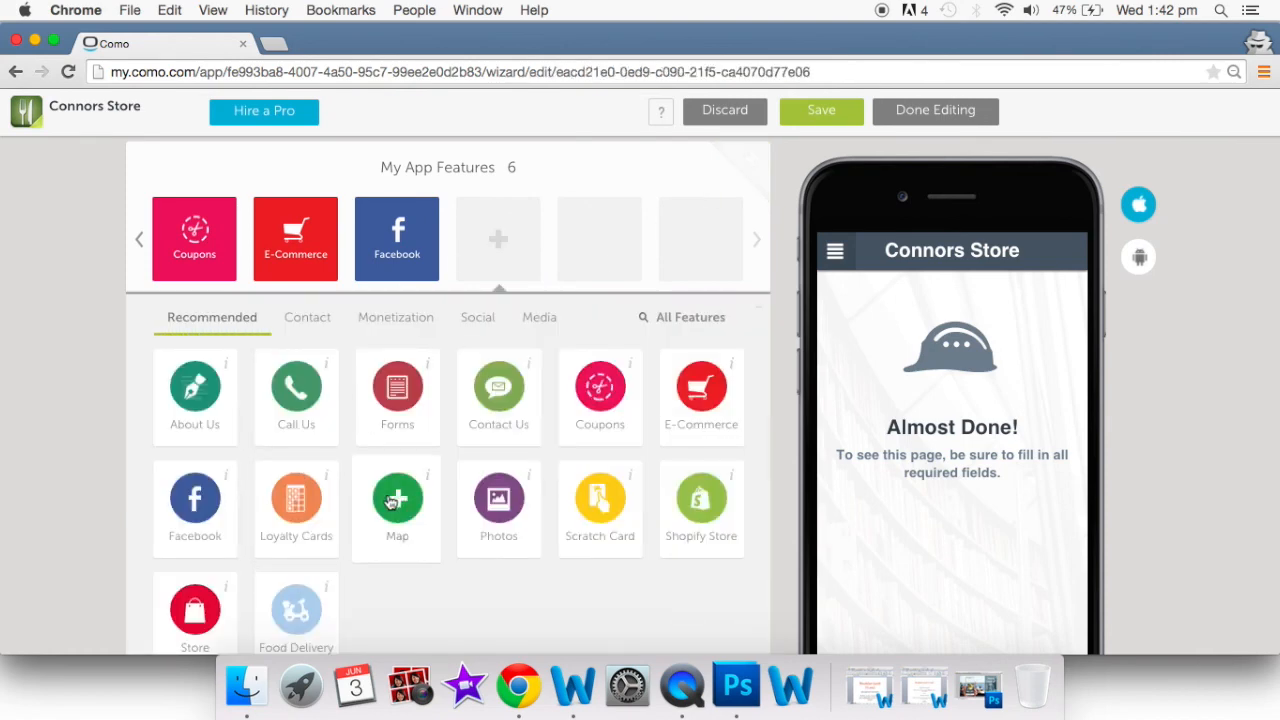
Add the Photos and Store features, closing the Store's product window without adding a category
click(750, 163)
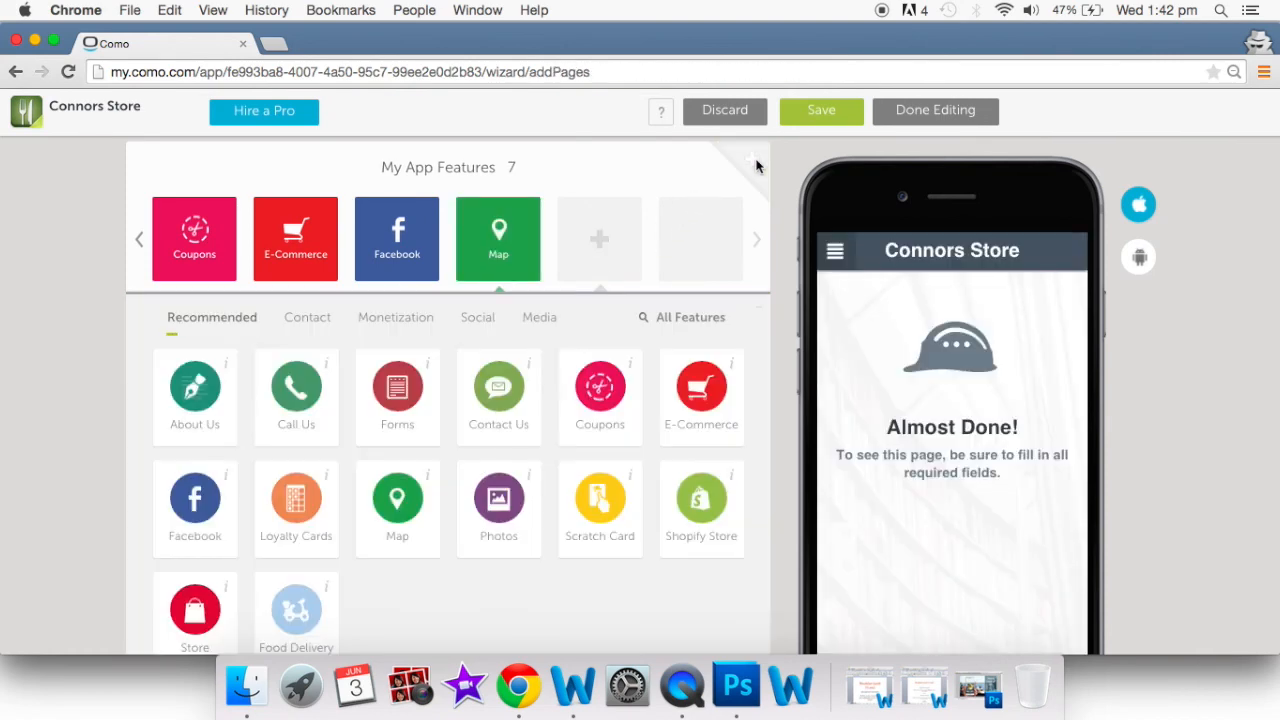
click(498, 498)
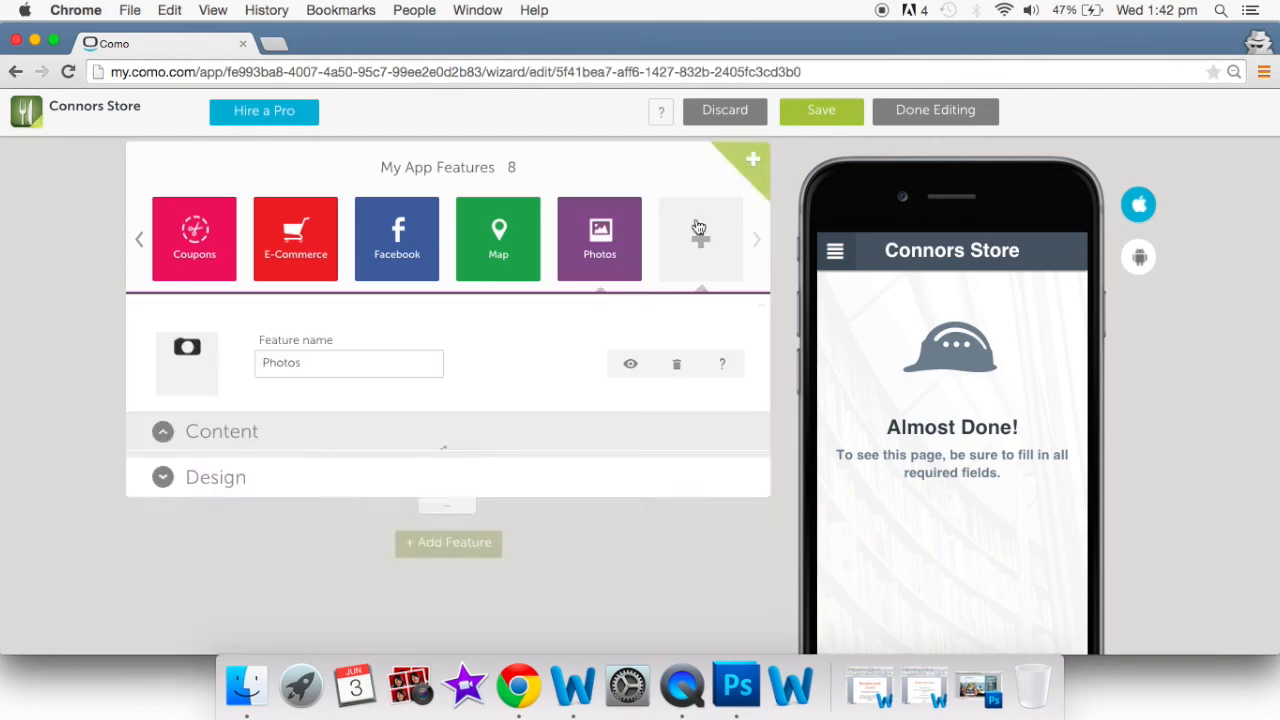
click(749, 163)
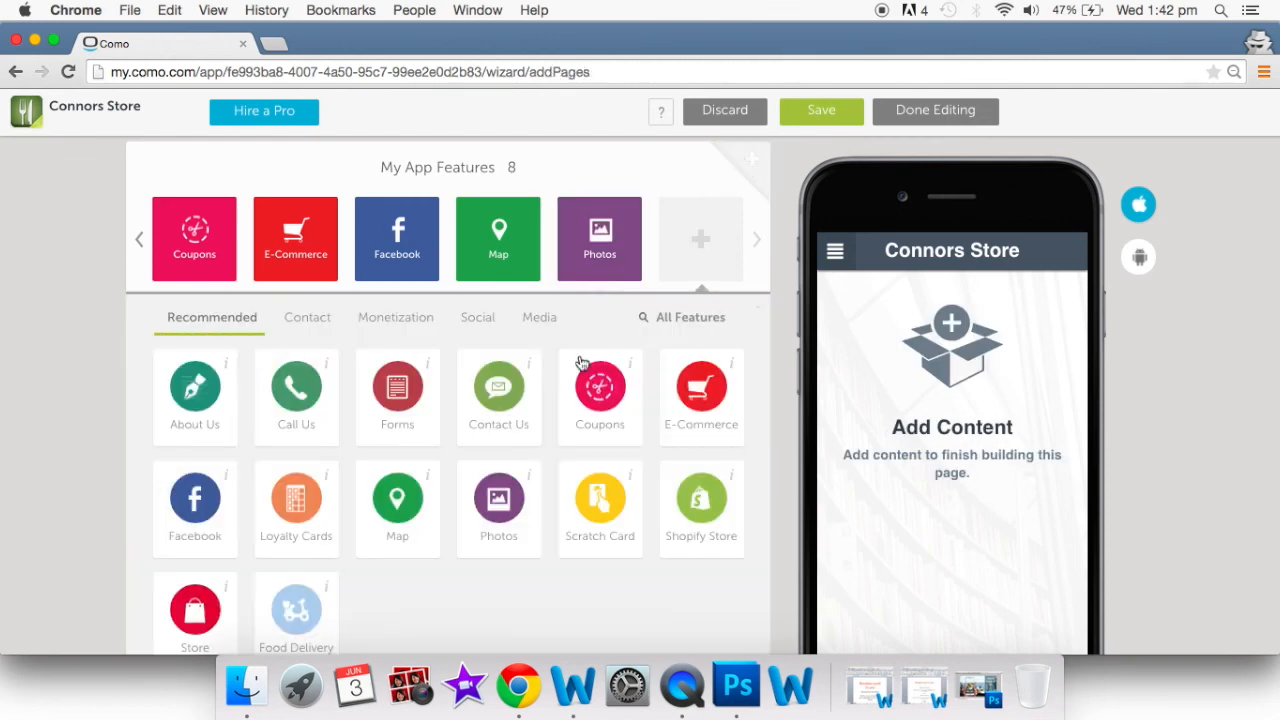
scroll(703, 500, down, 2)
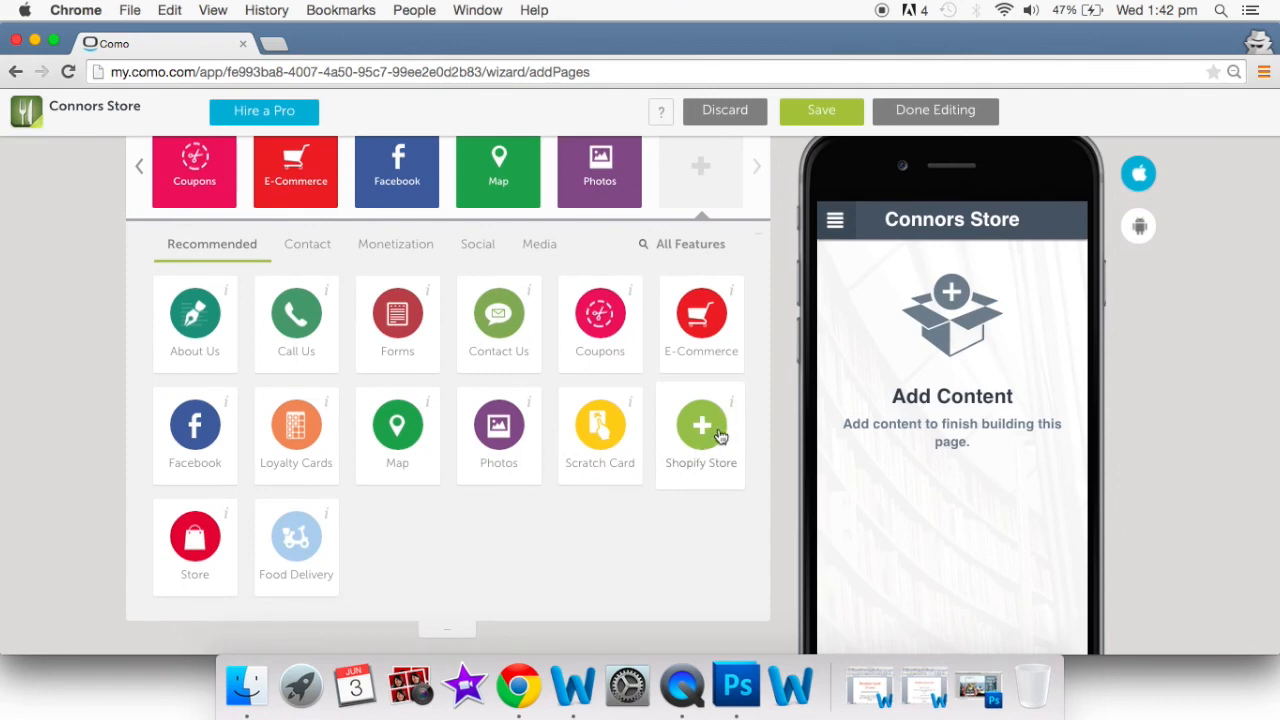
click(197, 545)
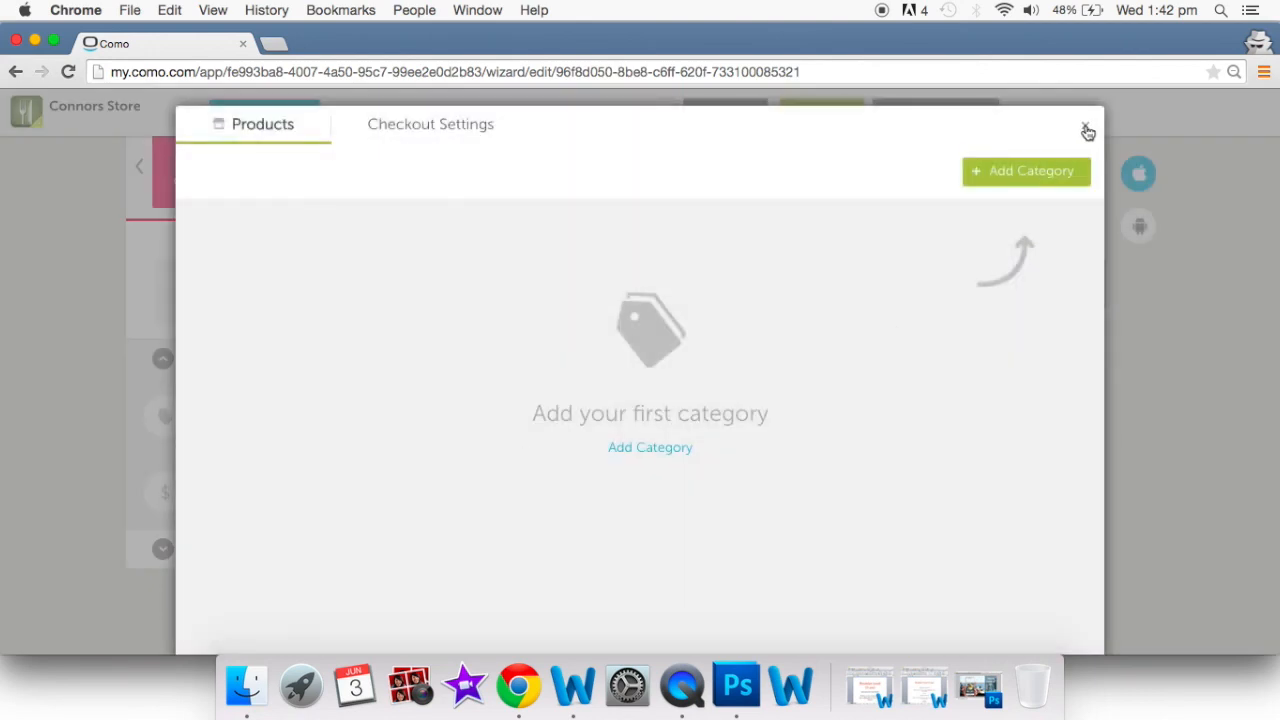
click(1086, 130)
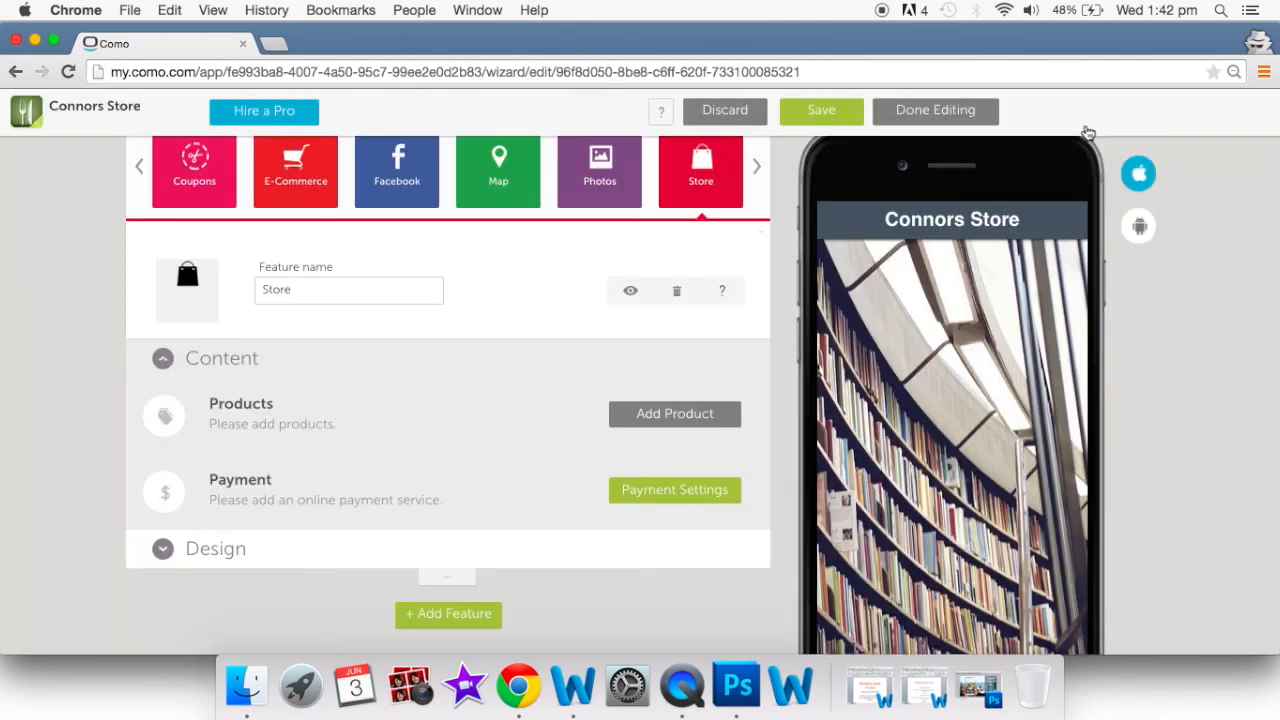
Add the Branches feature to the app from the full list of features
scroll(680, 296, up, 2)
click(760, 272)
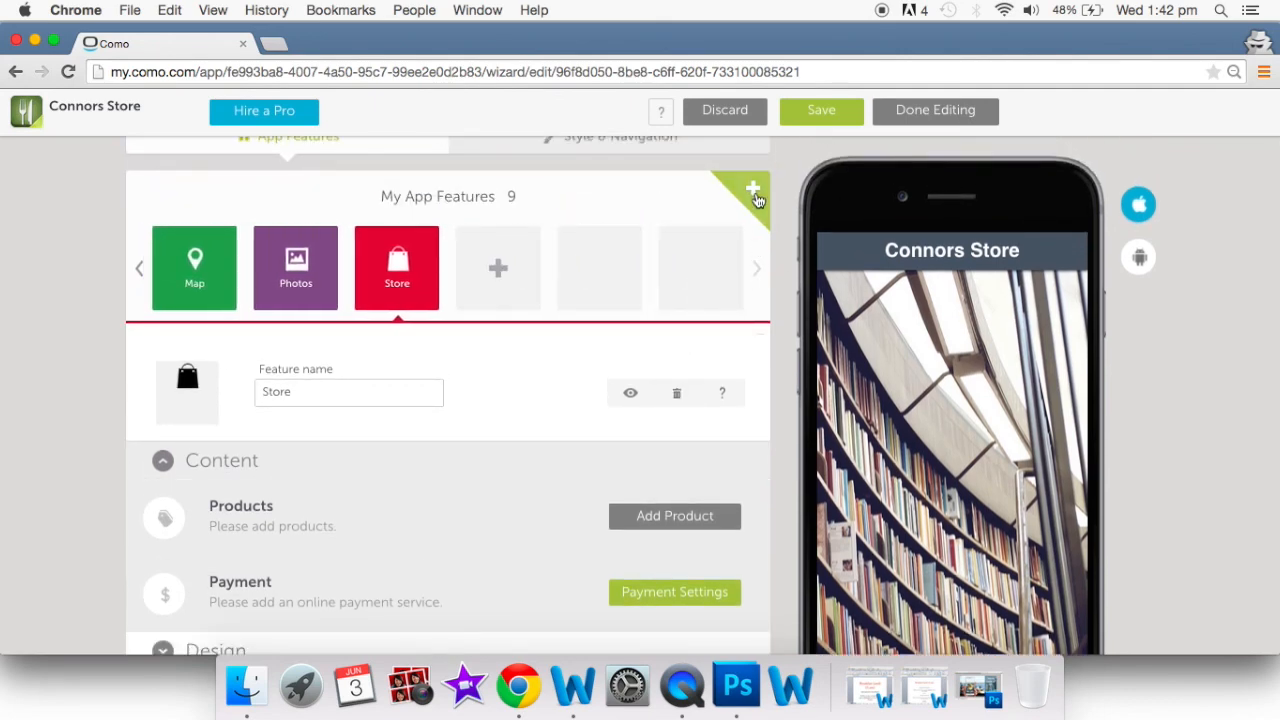
click(755, 196)
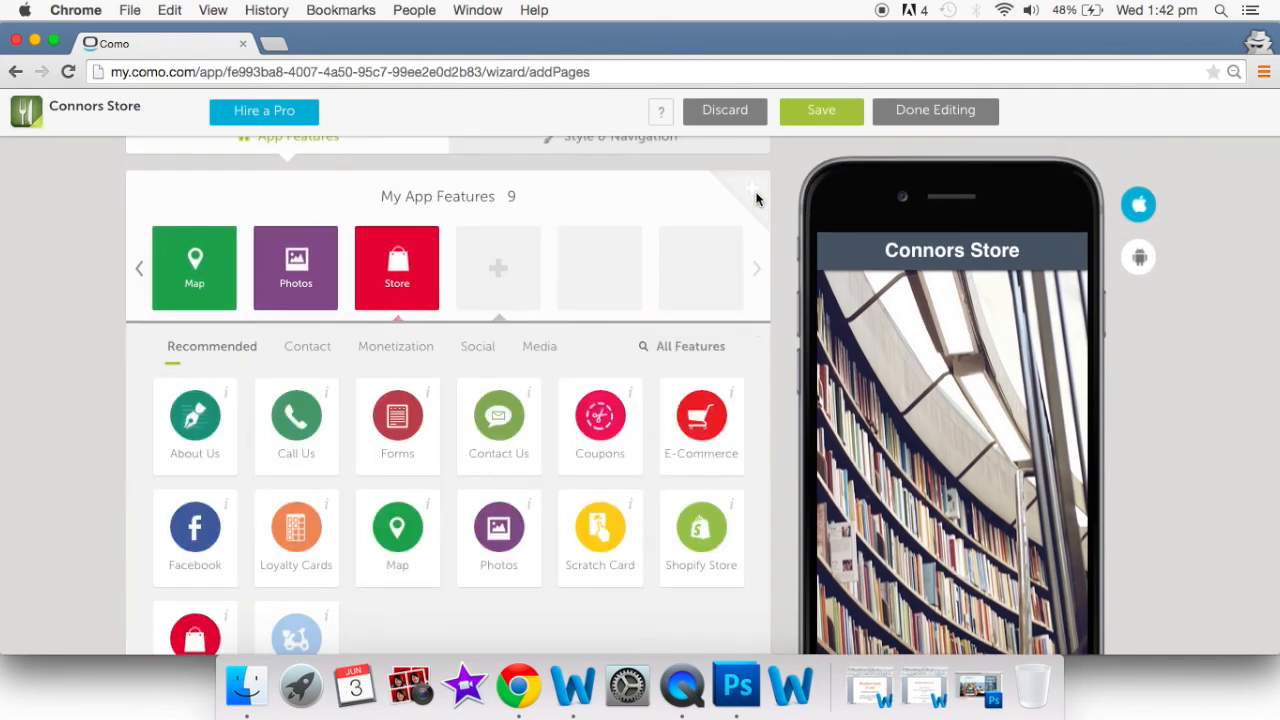
click(685, 348)
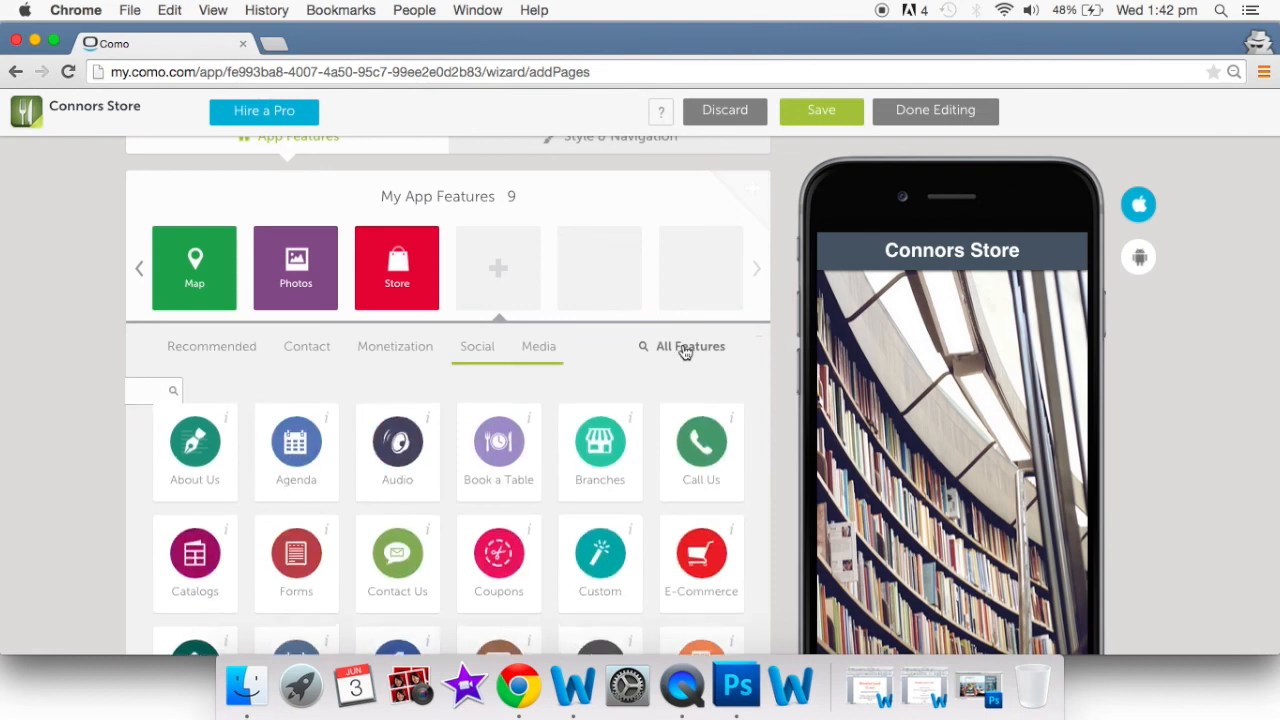
scroll(446, 523, down, 5)
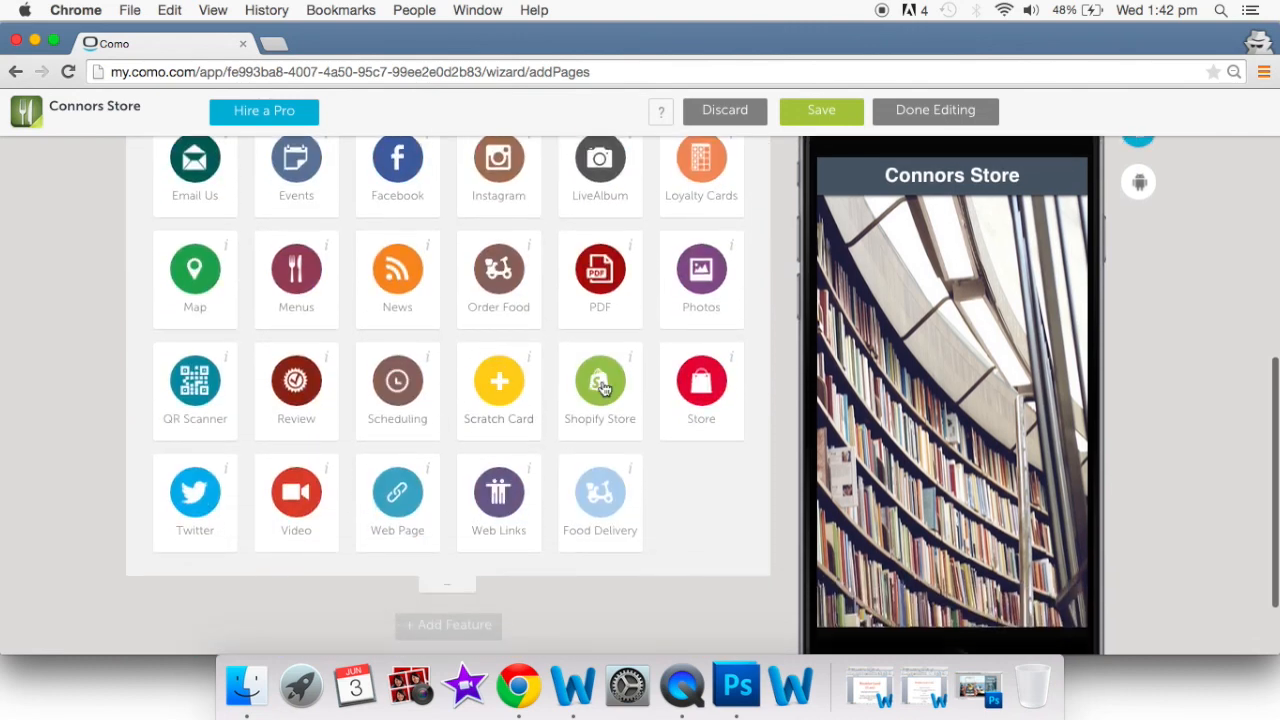
scroll(600, 385, up, 5)
scroll(603, 388, up, 1)
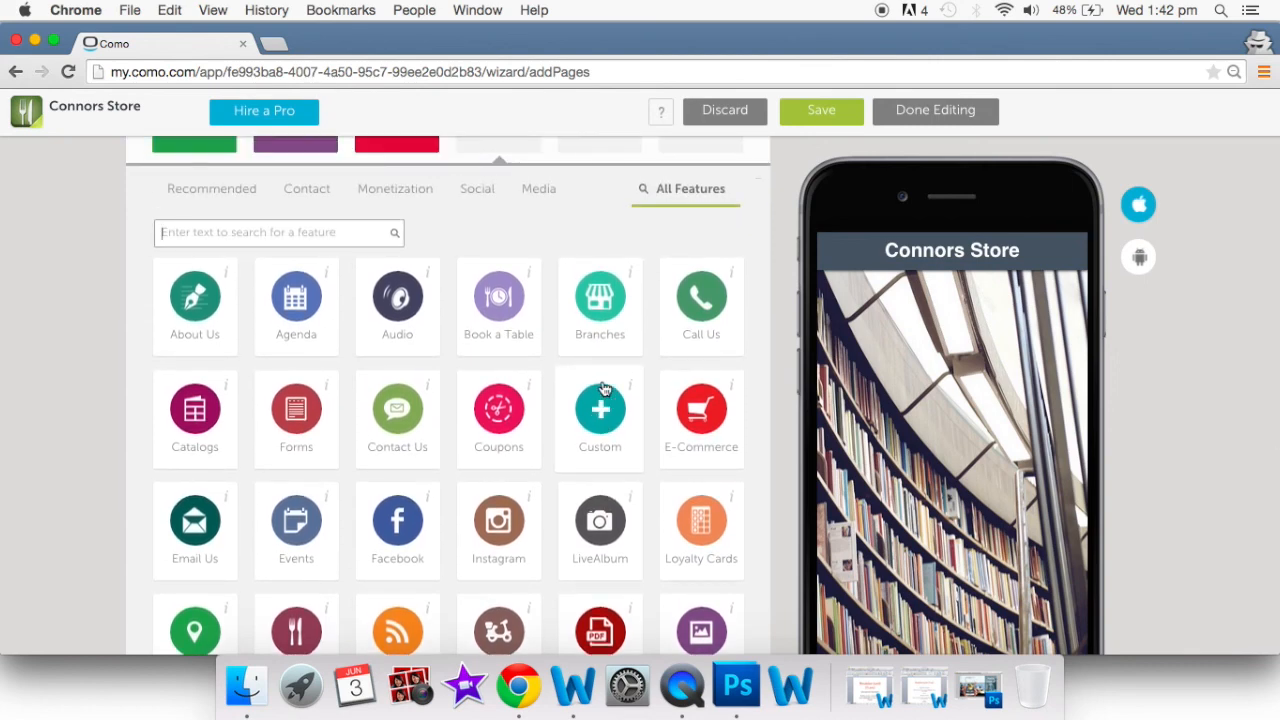
click(600, 295)
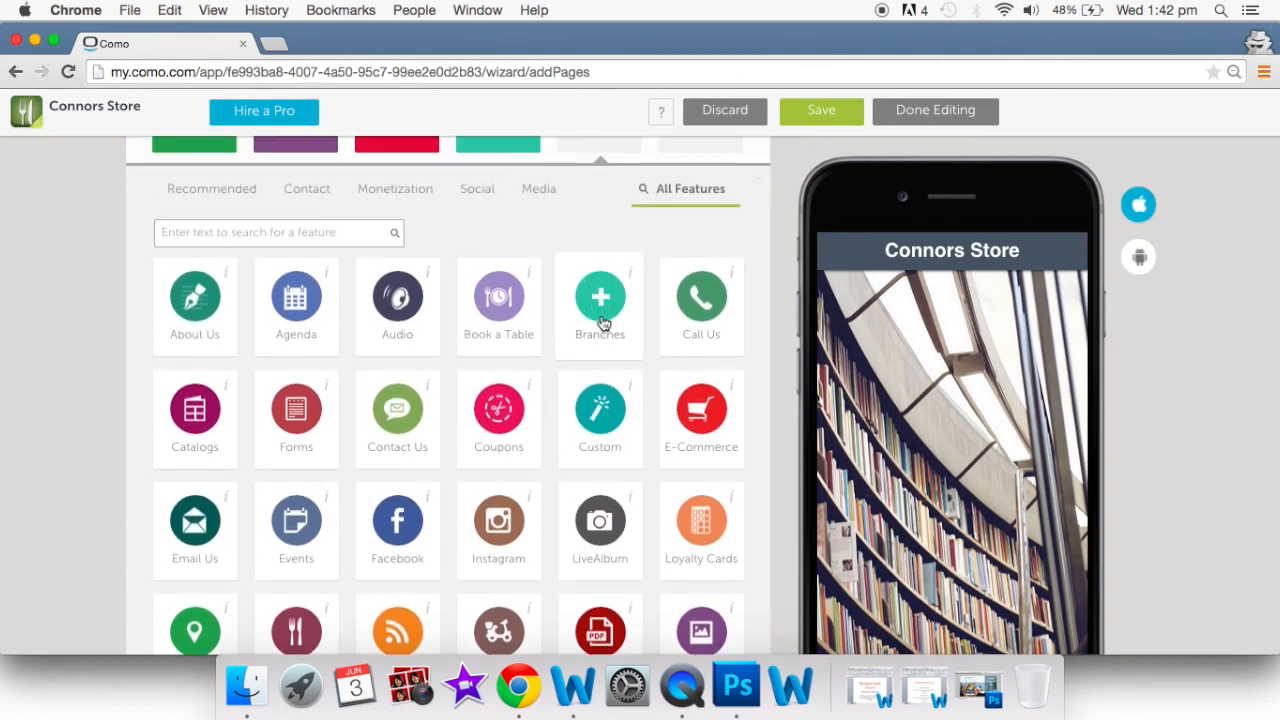
Add the Custom feature to the app after Branches
scroll(600, 290, up, 2)
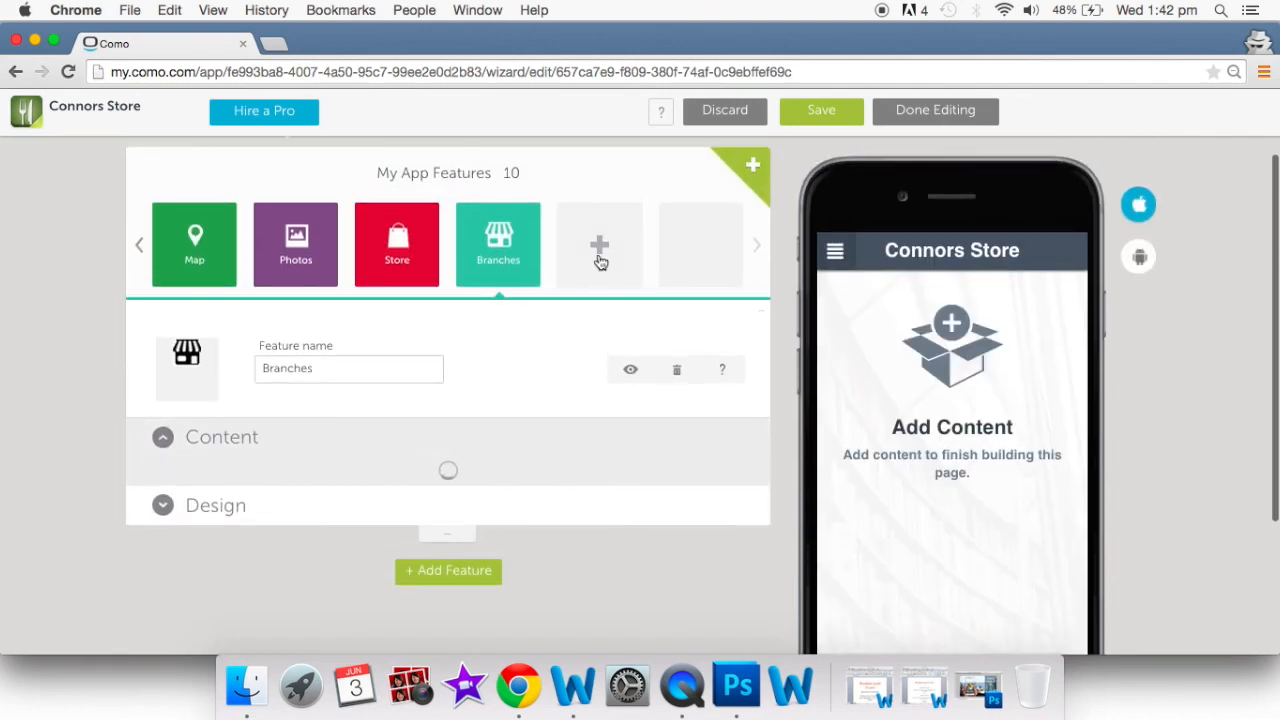
click(598, 252)
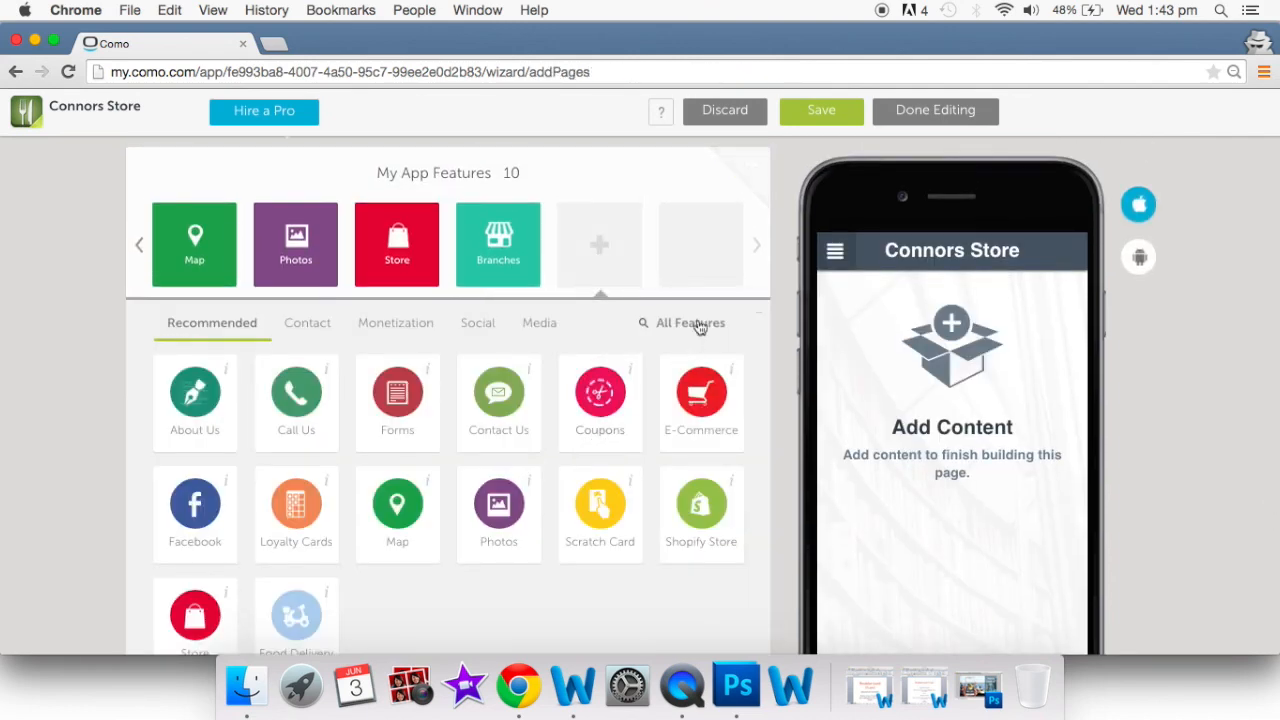
click(698, 326)
scroll(590, 490, down, 2)
click(603, 480)
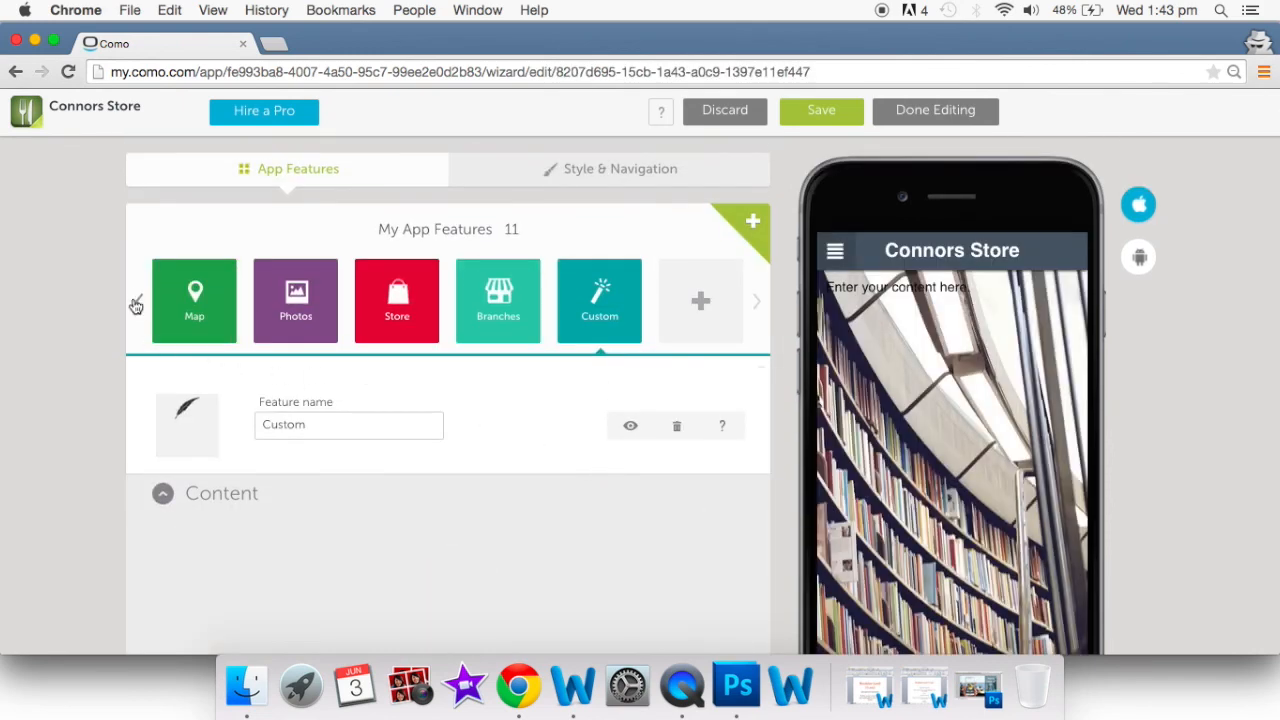
Go back to the start of the app's features and open About Us for editing
click(140, 303)
click(140, 303)
click(140, 303)
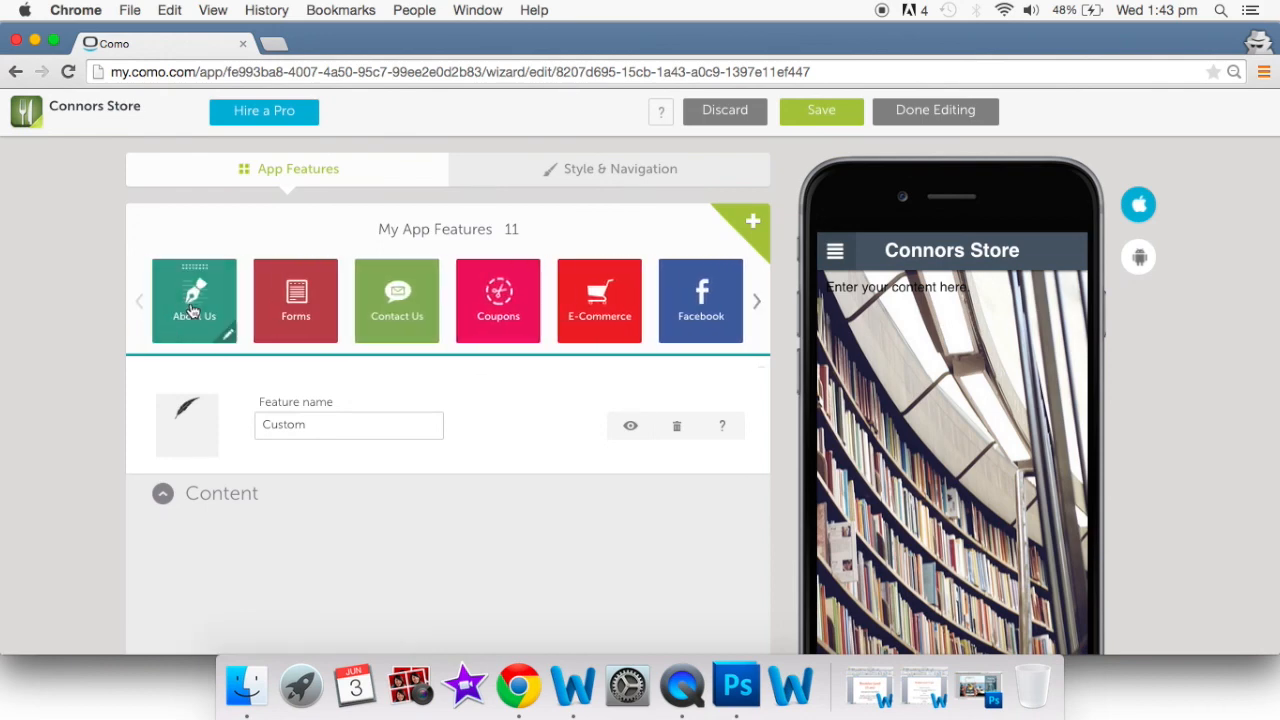
click(193, 311)
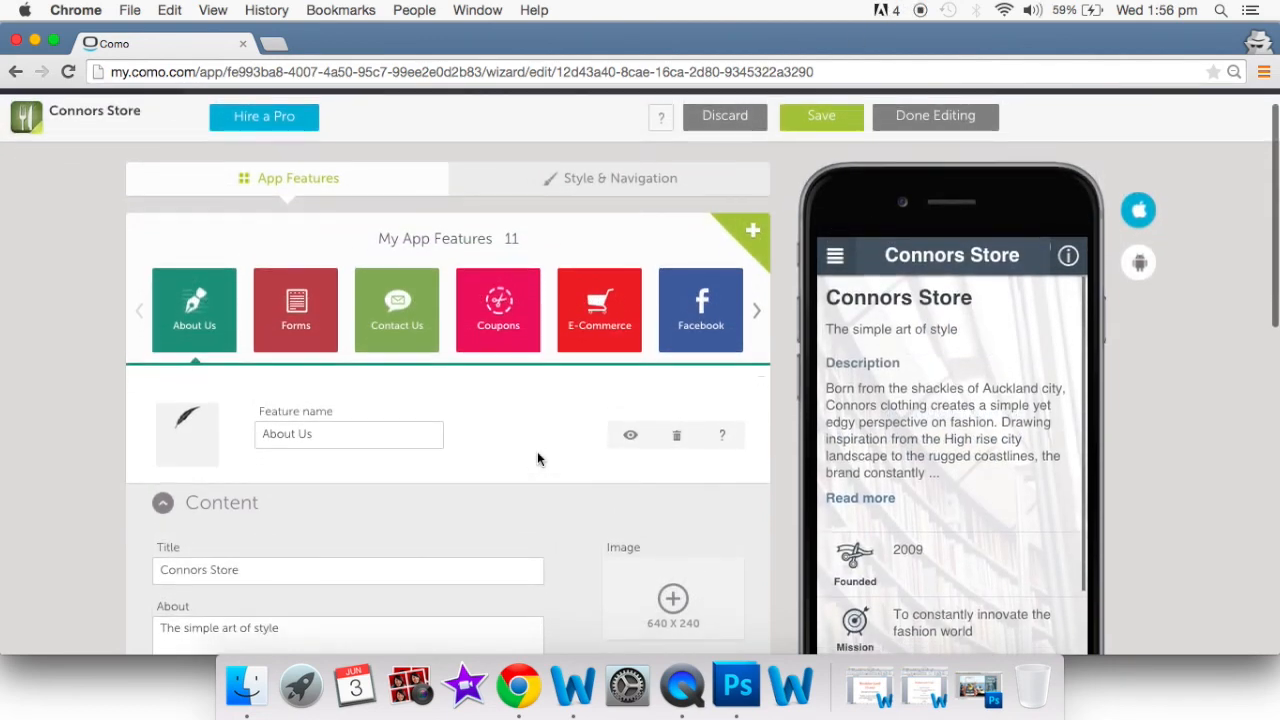
Review the About Us content, from title and description to details, opening hours and link options, and compare it with the phone preview
scroll(537, 451, down, 2)
scroll(537, 453, down, 3)
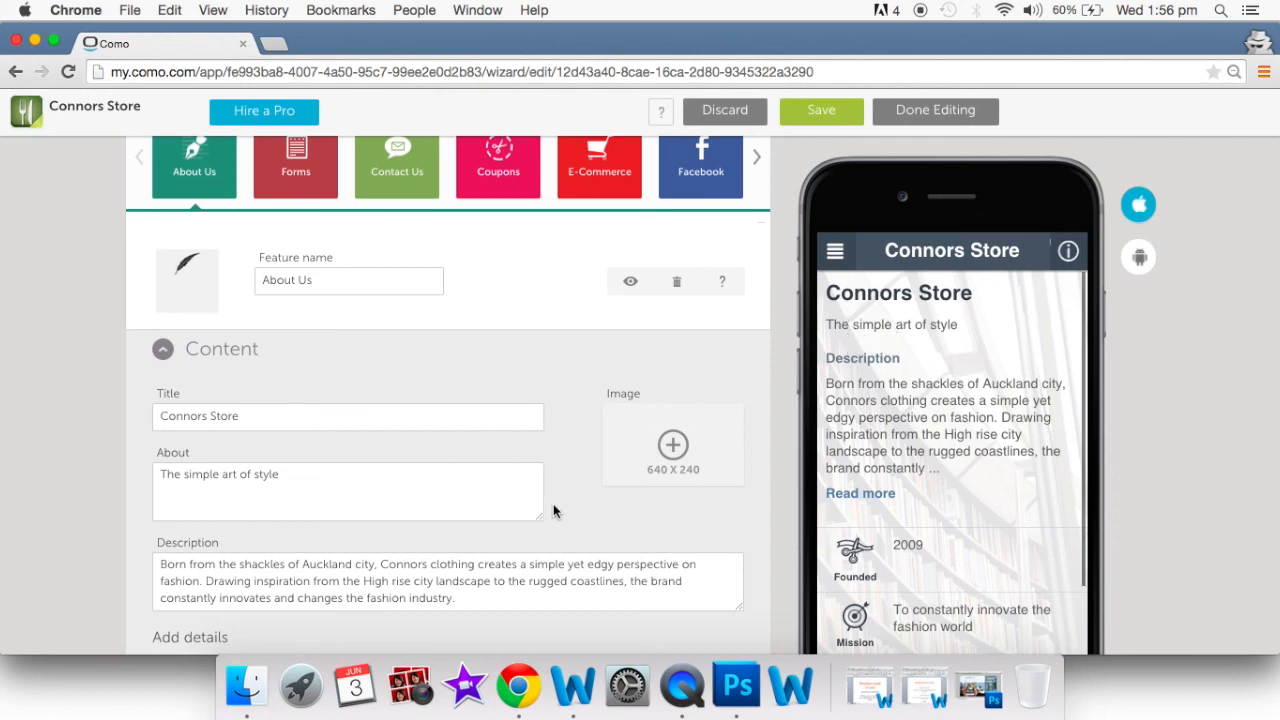
scroll(554, 511, down, 2)
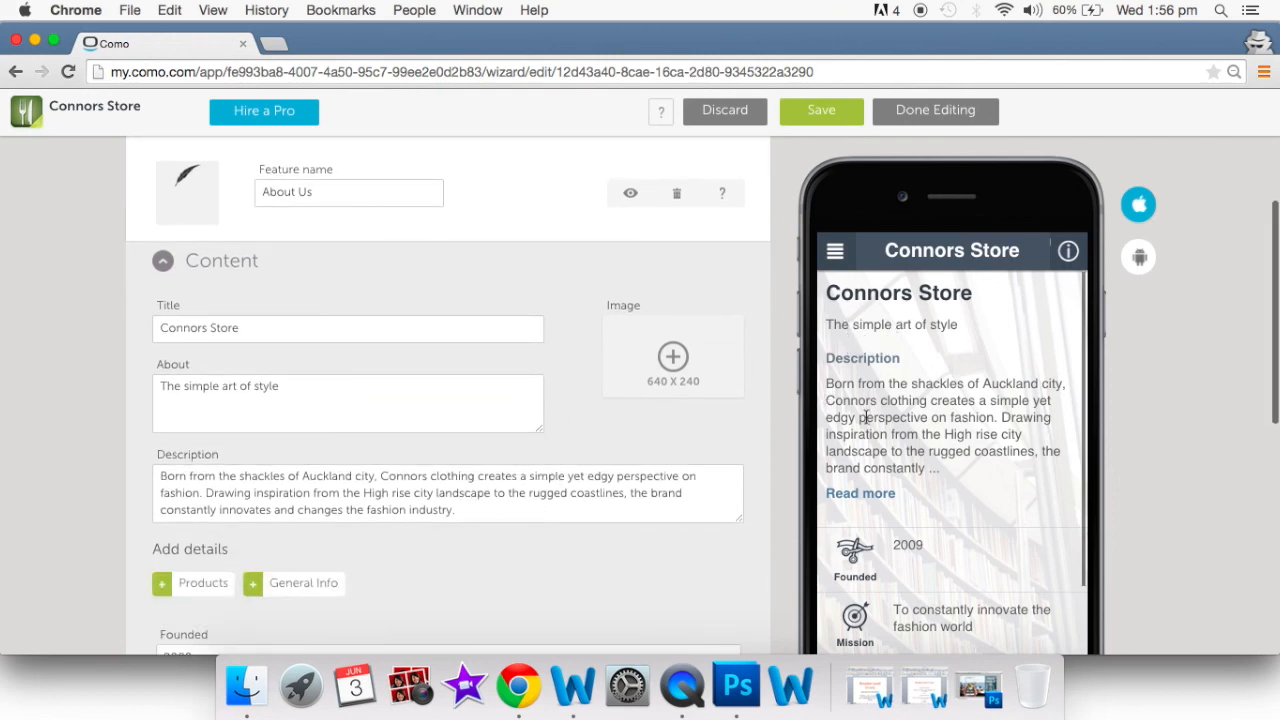
scroll(577, 503, down, 4)
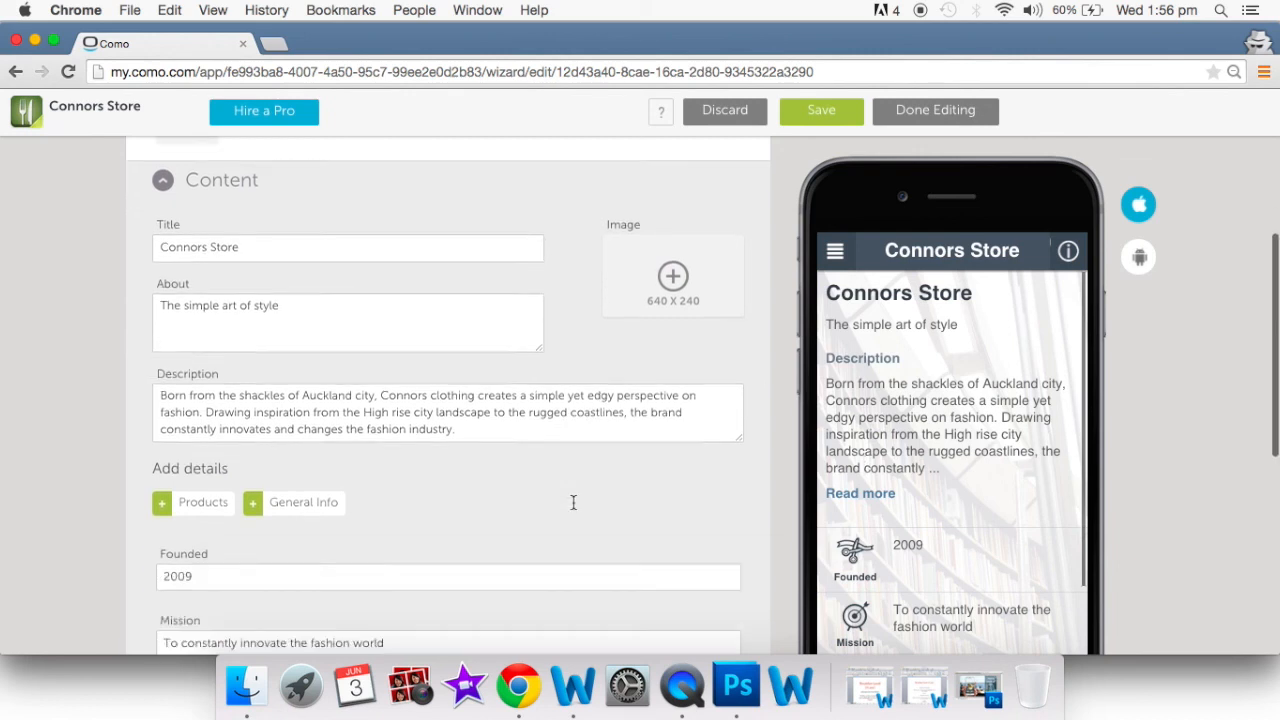
scroll(573, 509, down, 1)
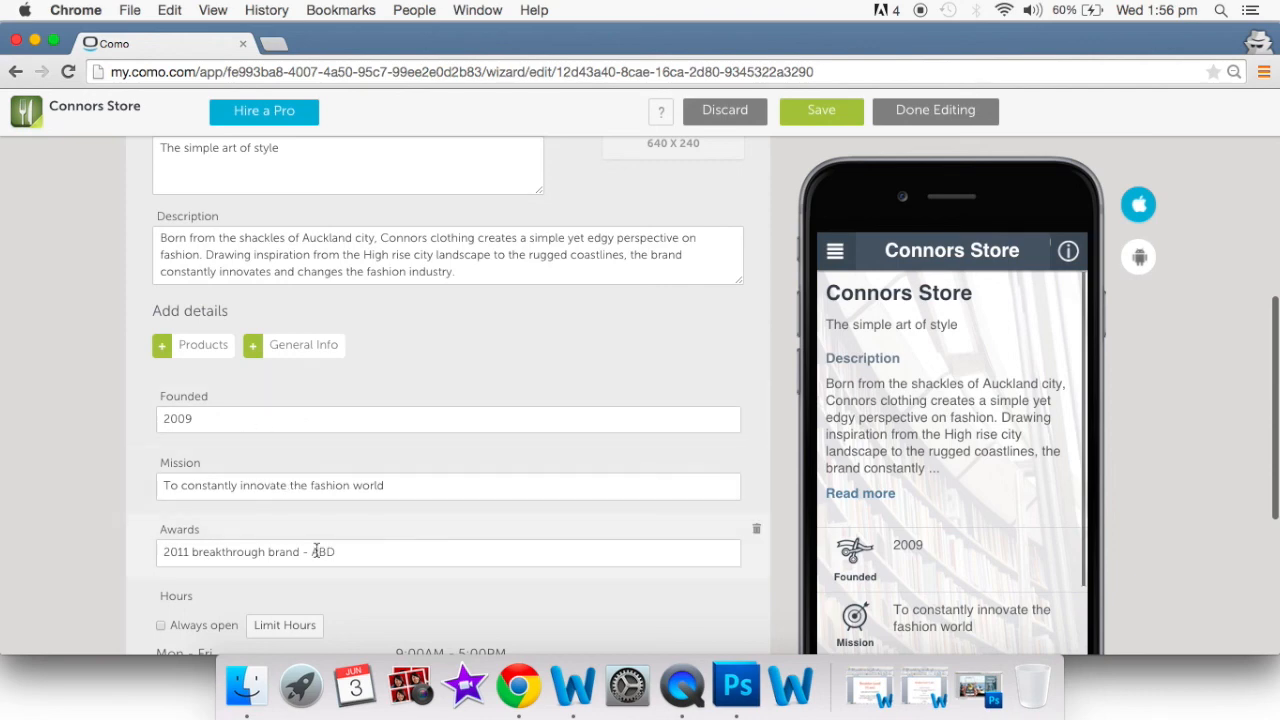
scroll(316, 551, down, 2)
scroll(203, 459, up, 3)
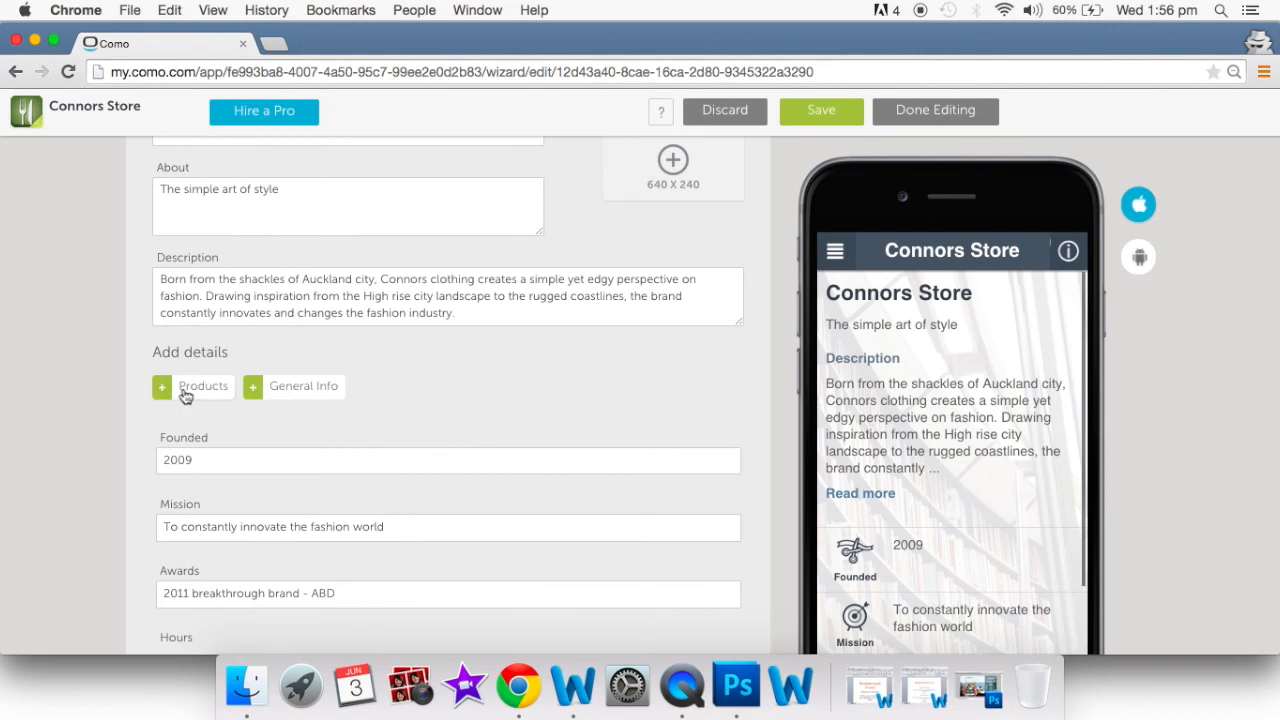
scroll(526, 440, down, 2)
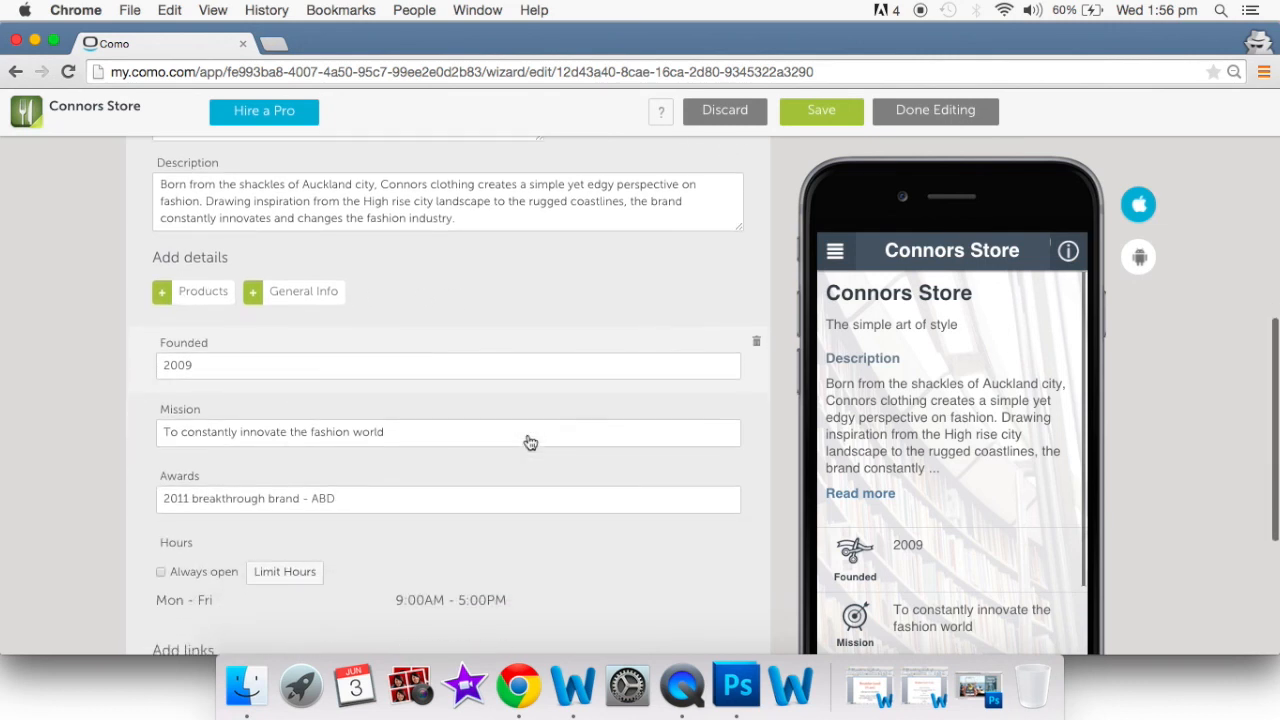
scroll(523, 434, down, 2)
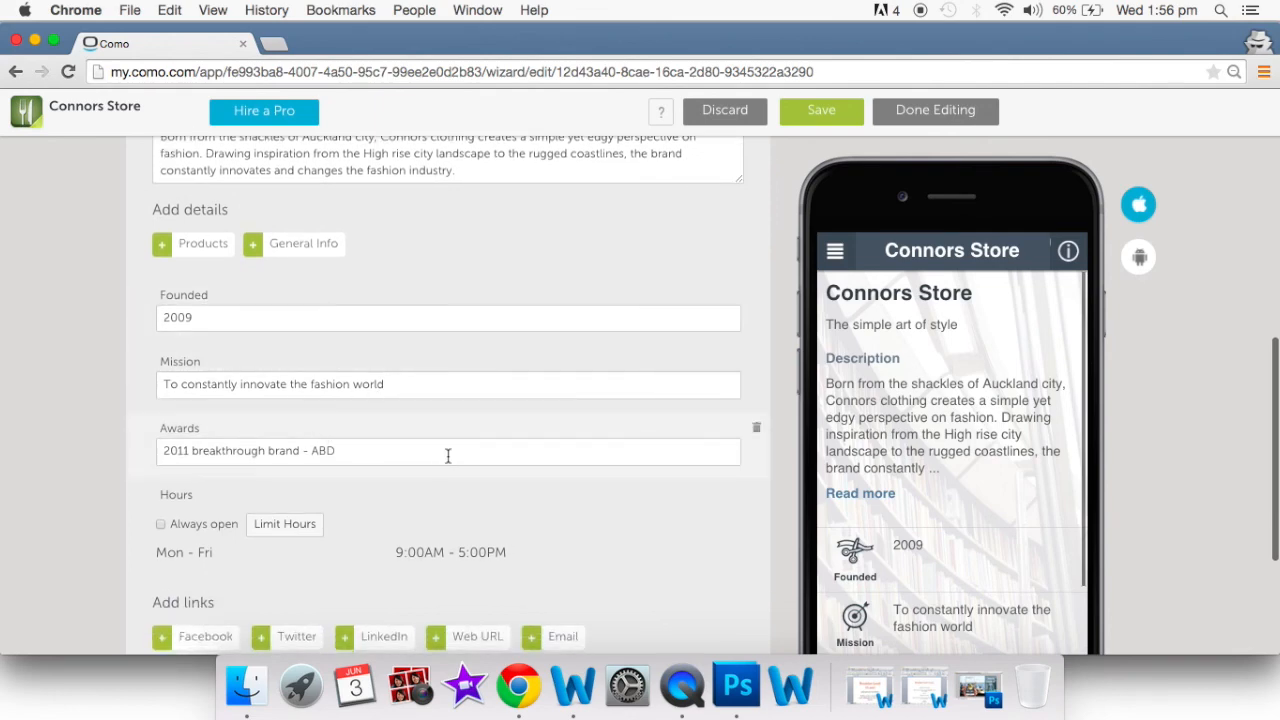
scroll(449, 451, down, 3)
scroll(448, 456, down, 3)
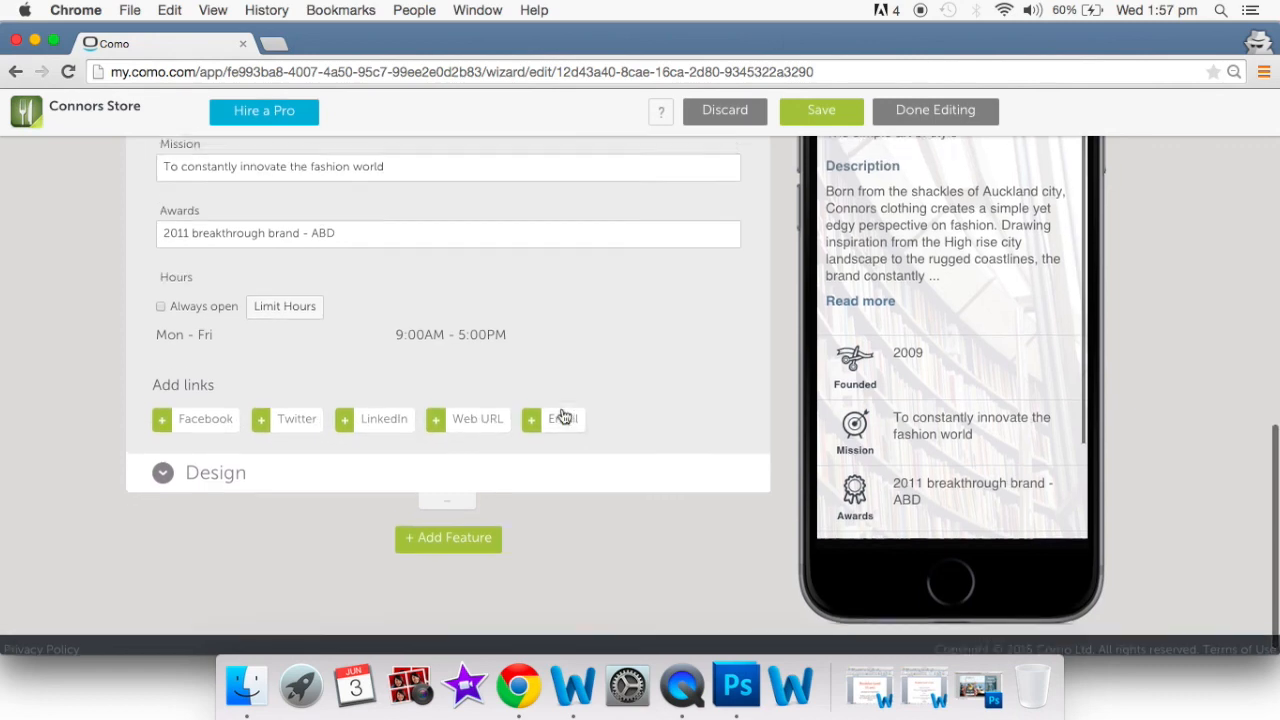
scroll(562, 415, up, 2)
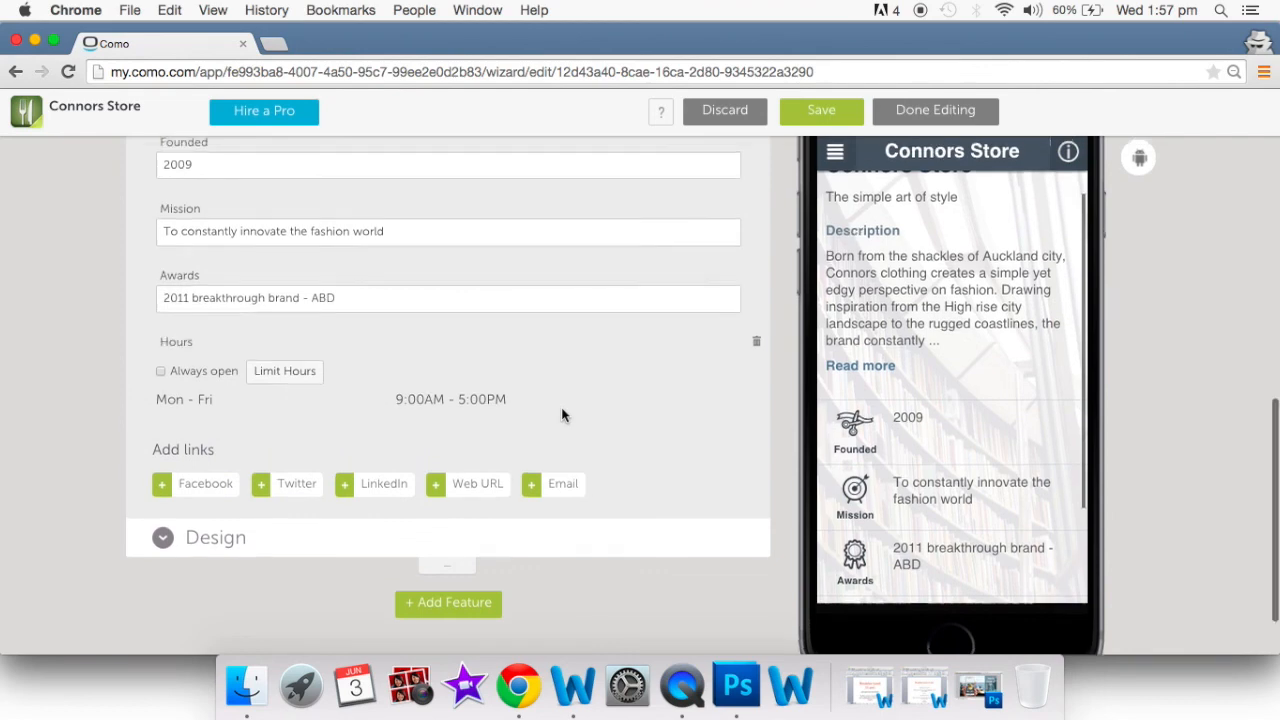
scroll(562, 410, up, 2)
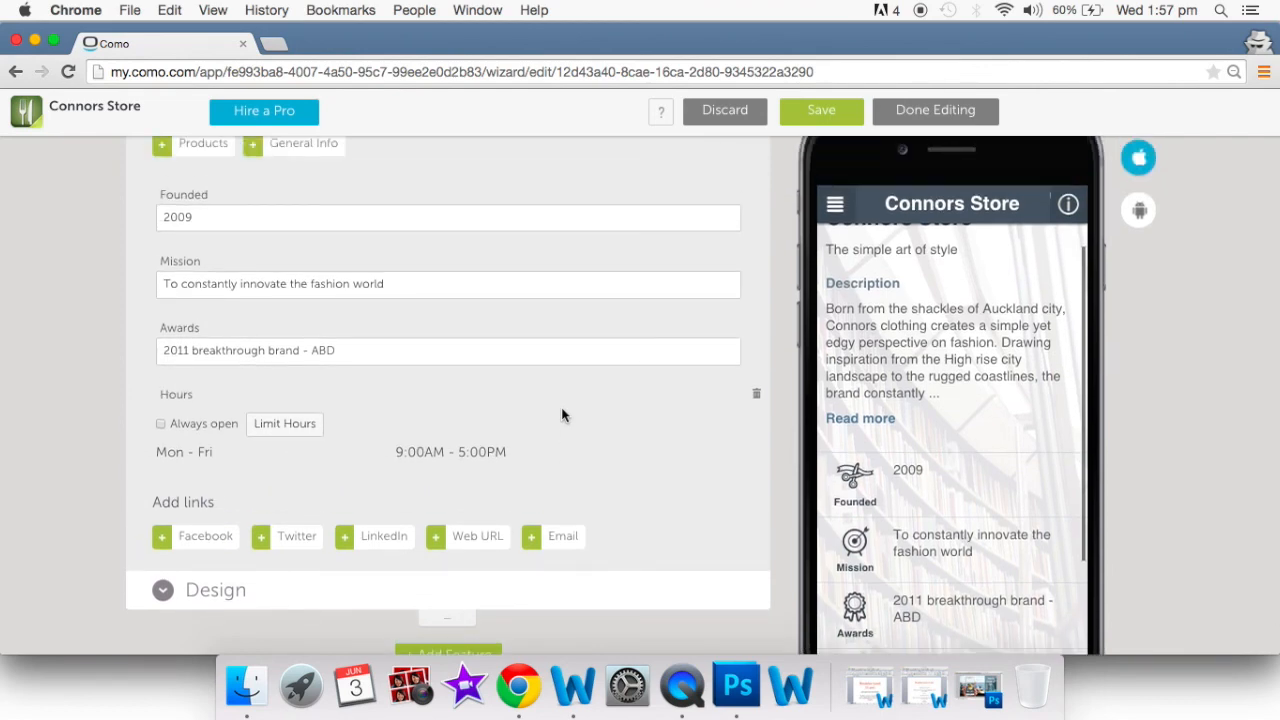
scroll(969, 487, down, 3)
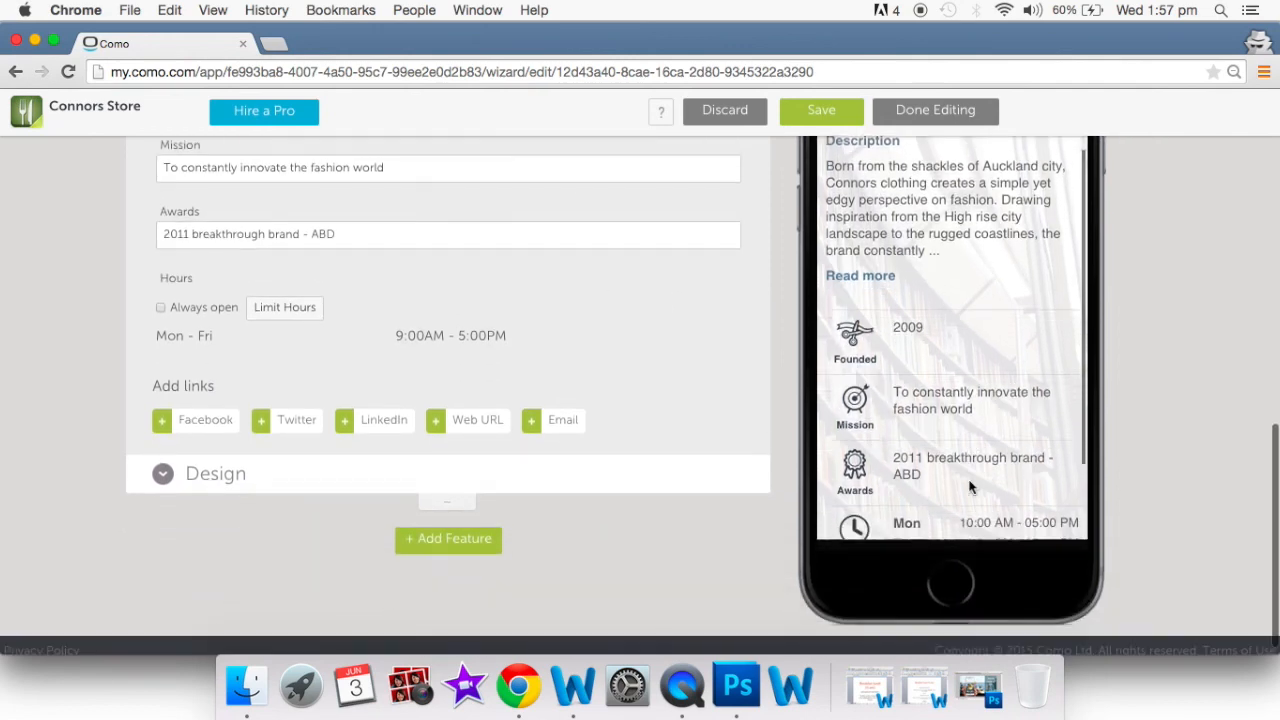
scroll(969, 487, down, 3)
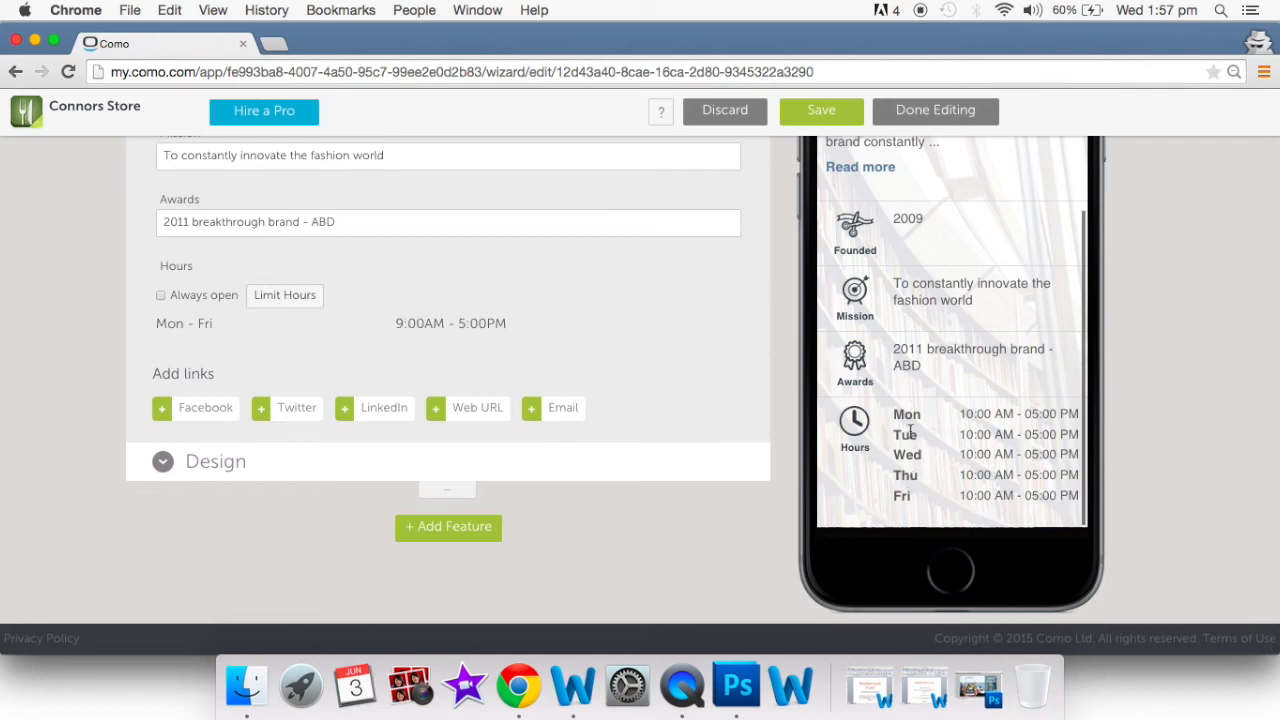
Add About Us opening hours for Saturday and Sunday from 10:00 until 16:00 and check them in the phone preview
click(273, 300)
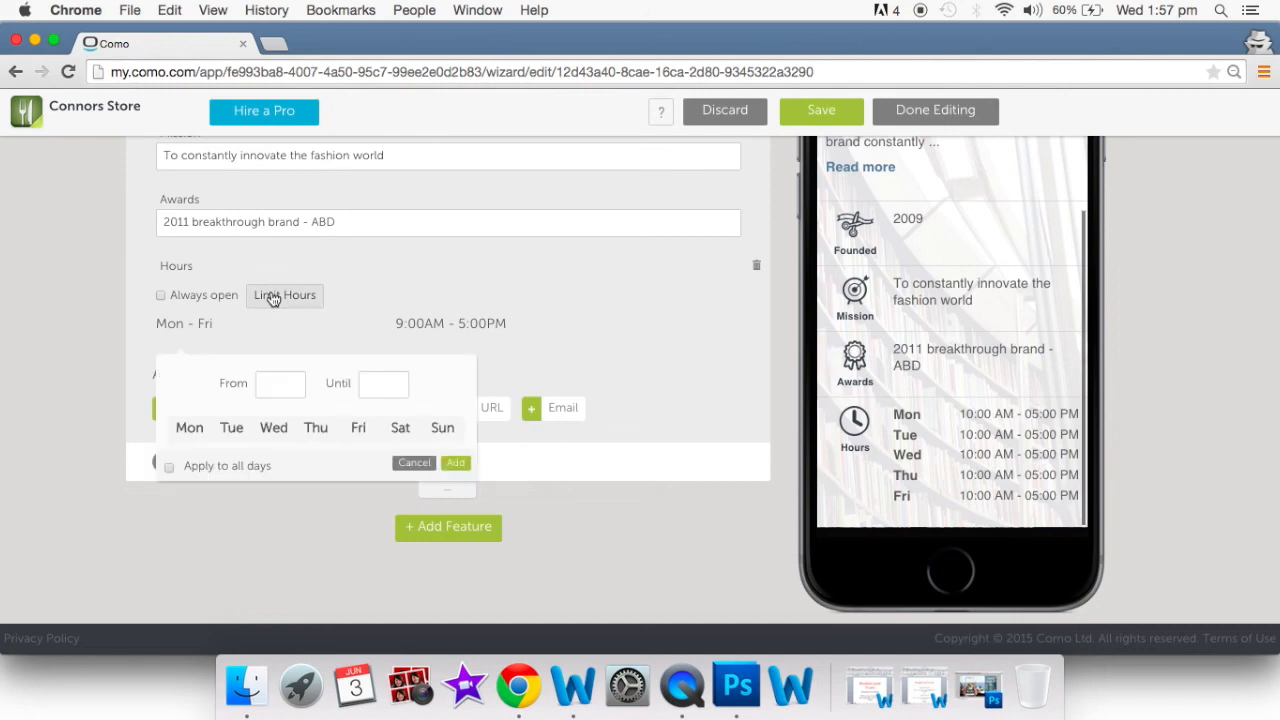
click(403, 430)
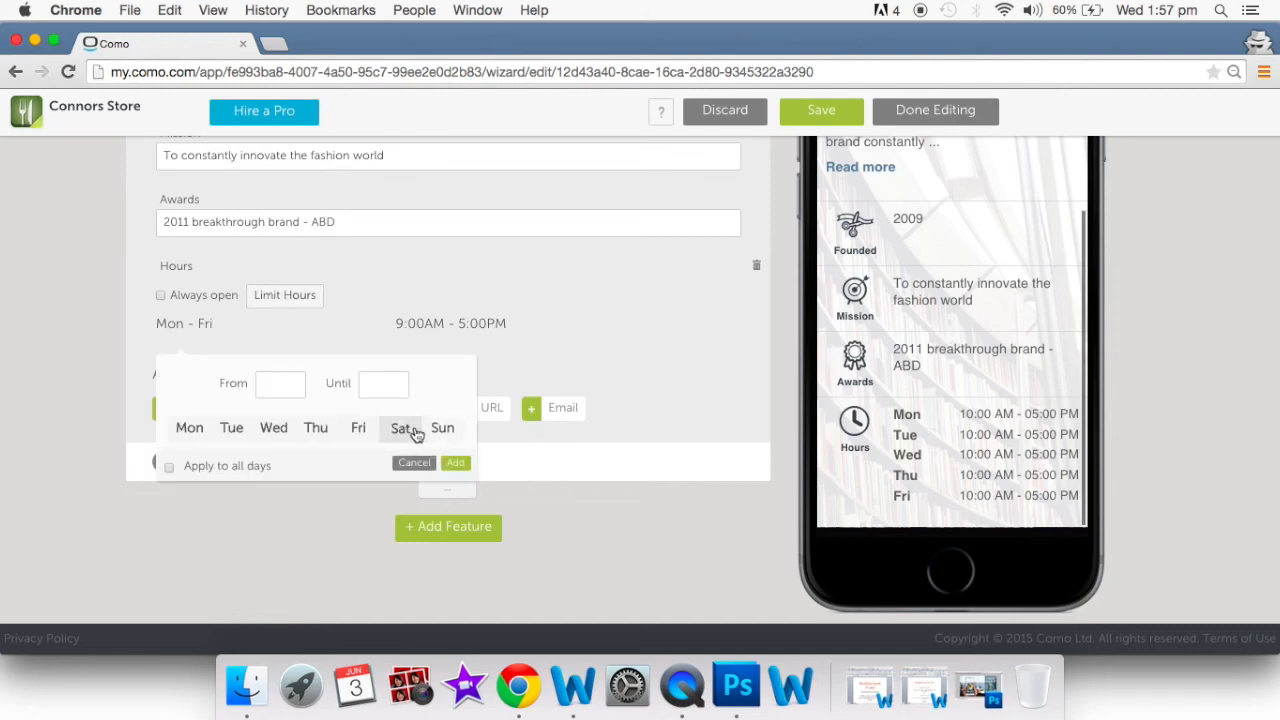
click(440, 430)
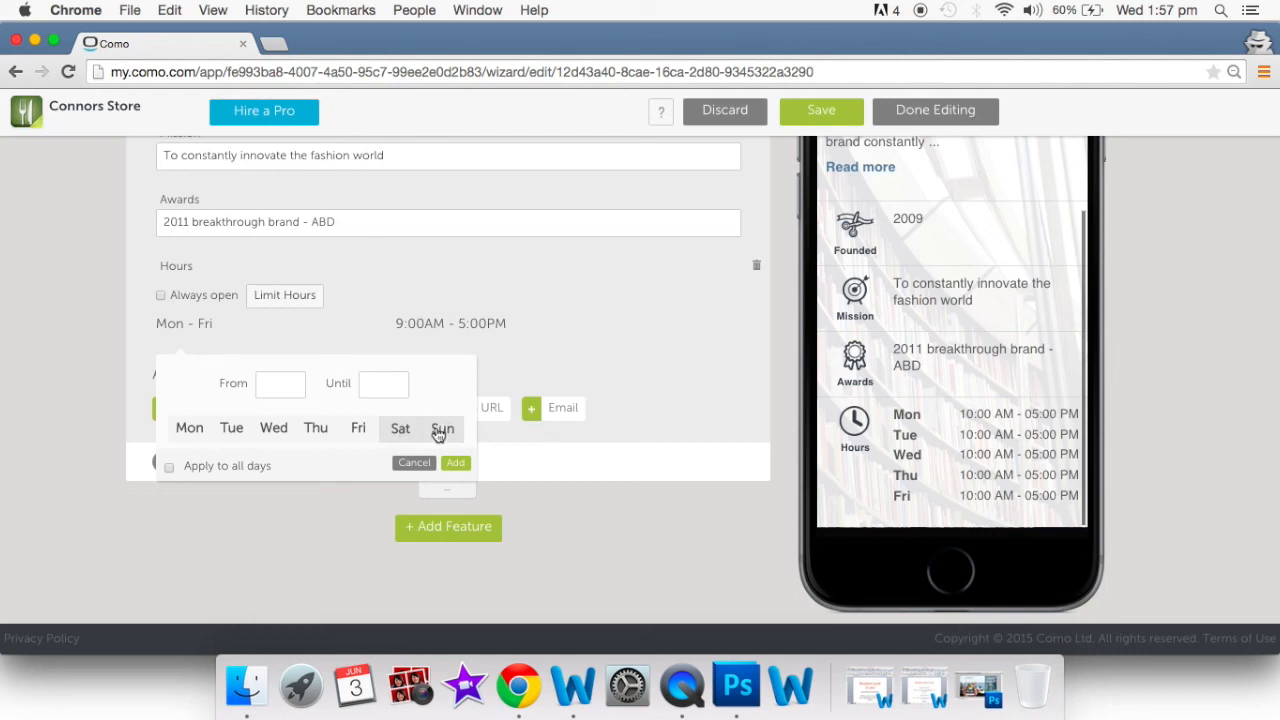
click(289, 388)
text(10)
click(289, 411)
click(400, 383)
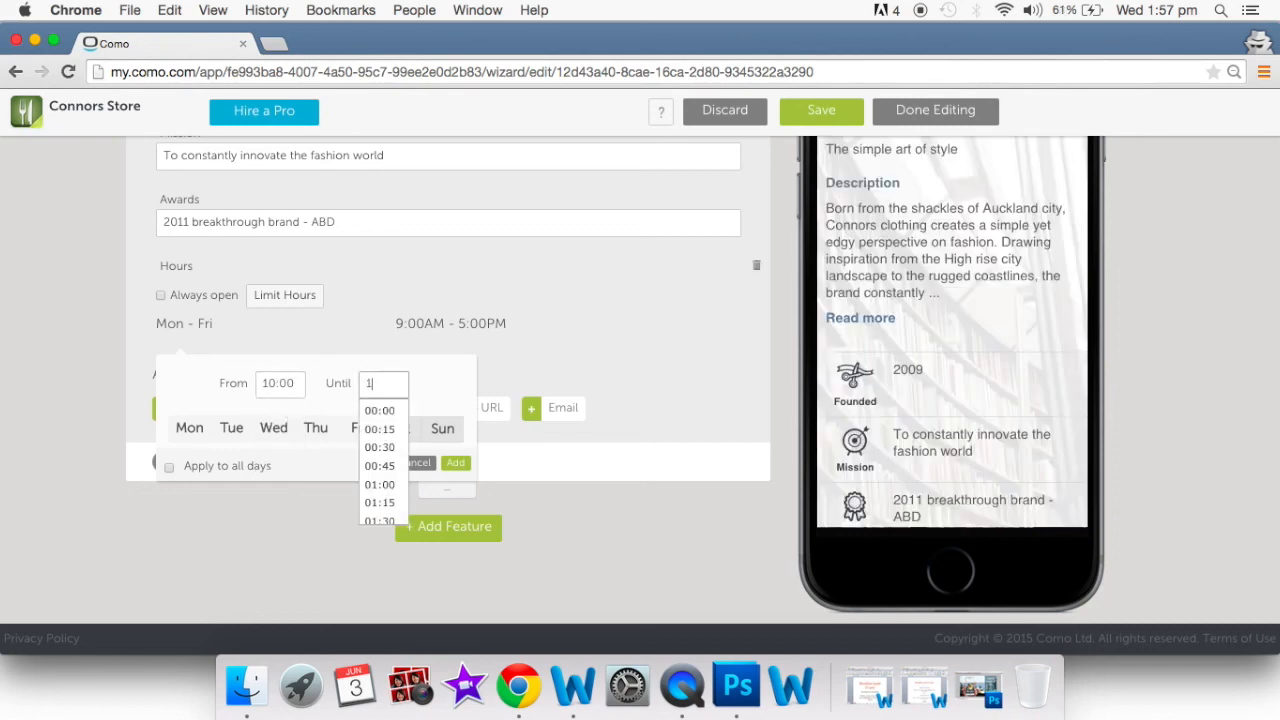
text(16)
click(394, 412)
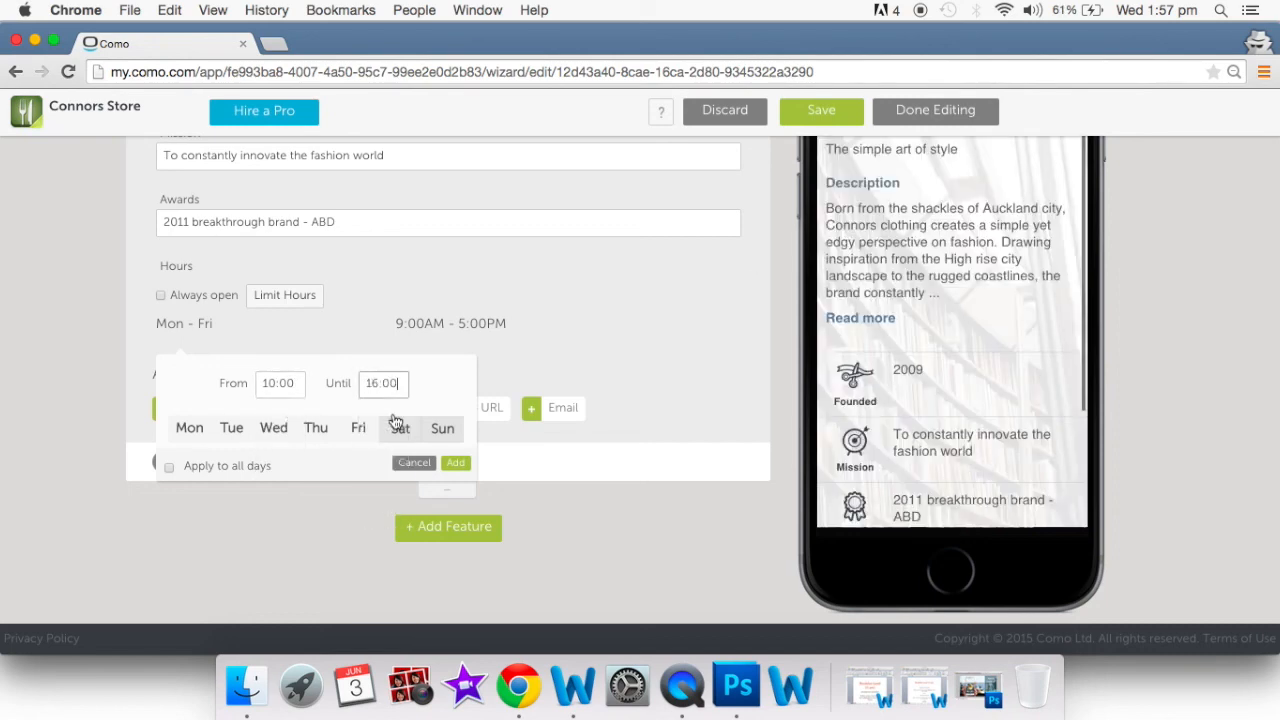
click(457, 466)
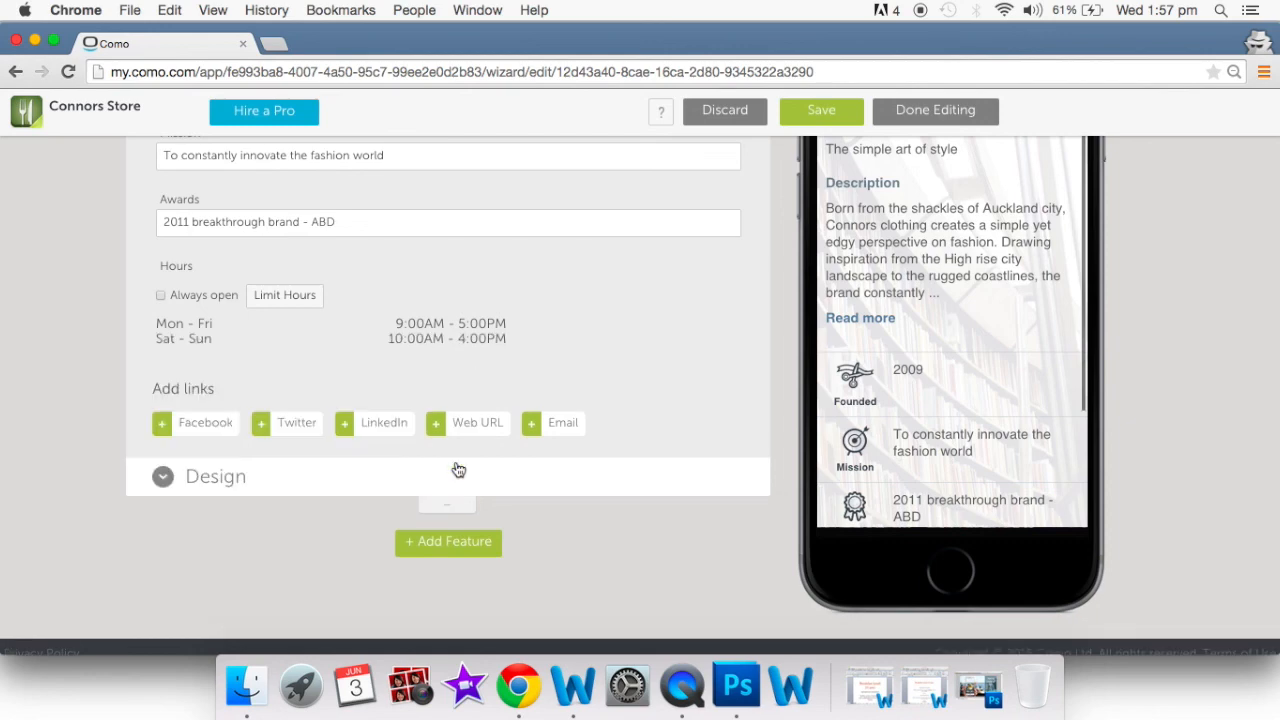
scroll(960, 450, down, 5)
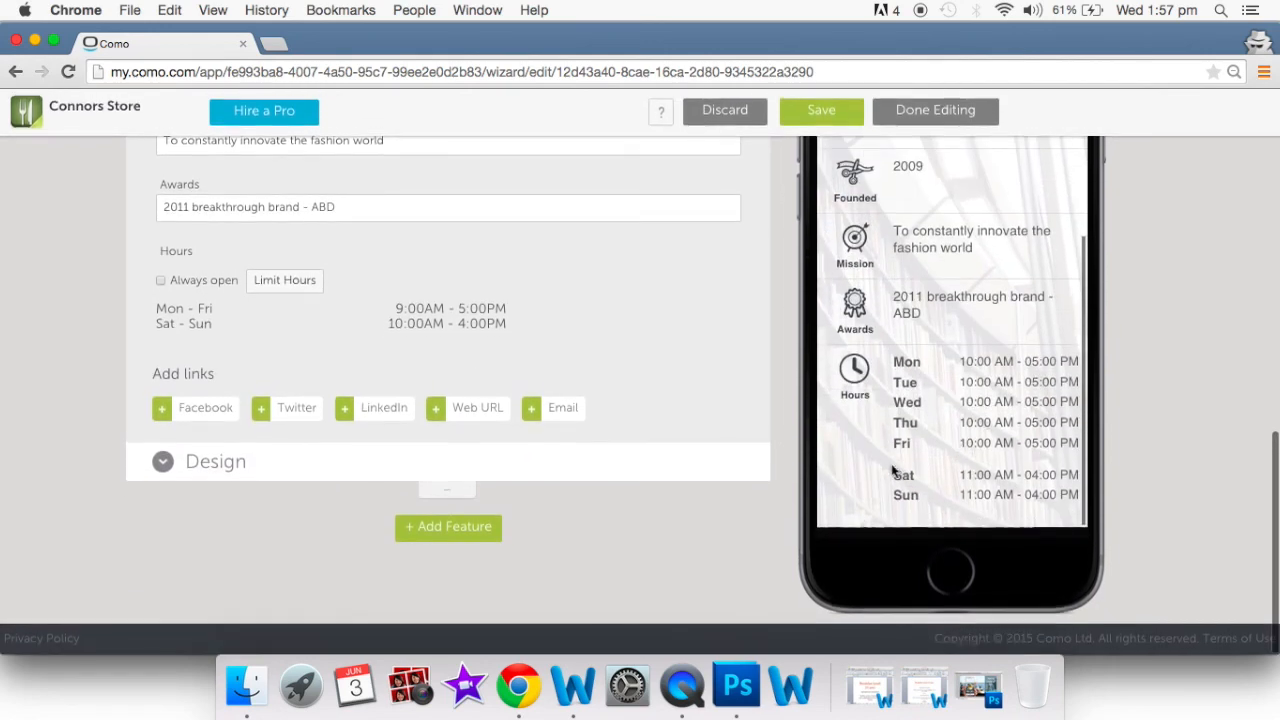
Open the Forms feature and choose Inquiry as the form type
scroll(757, 368, up, 10)
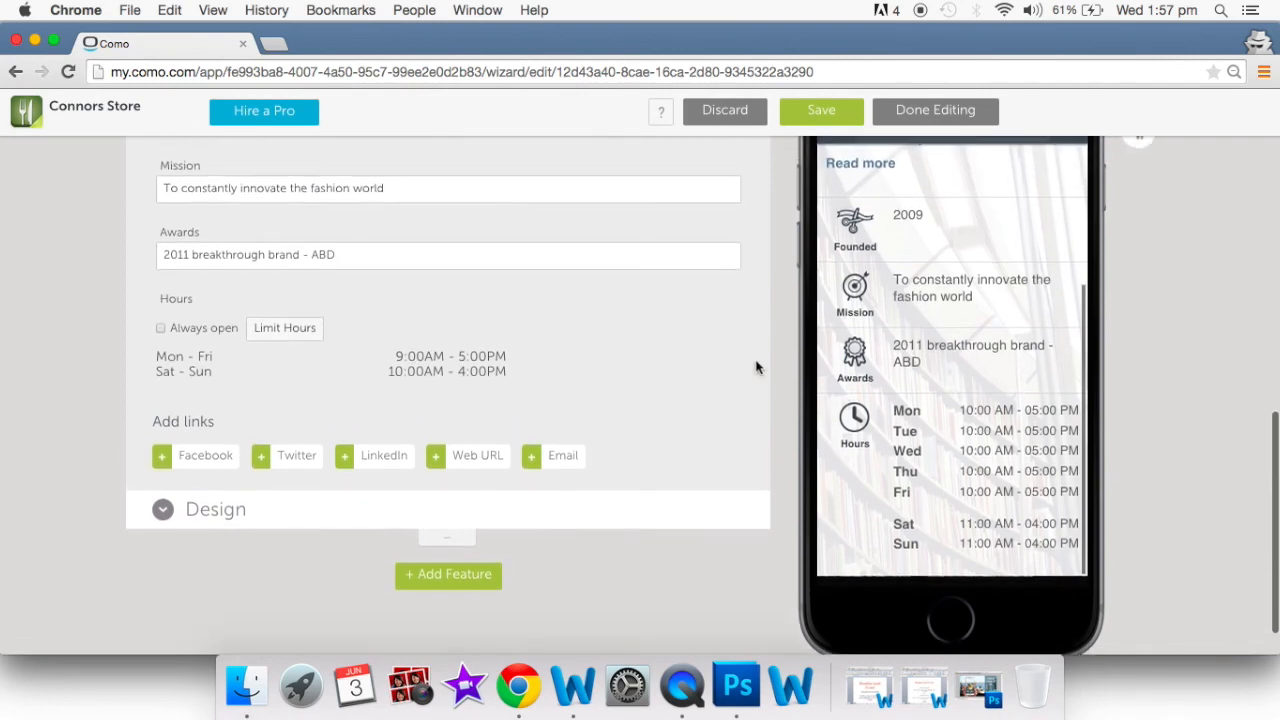
scroll(757, 368, up, 5)
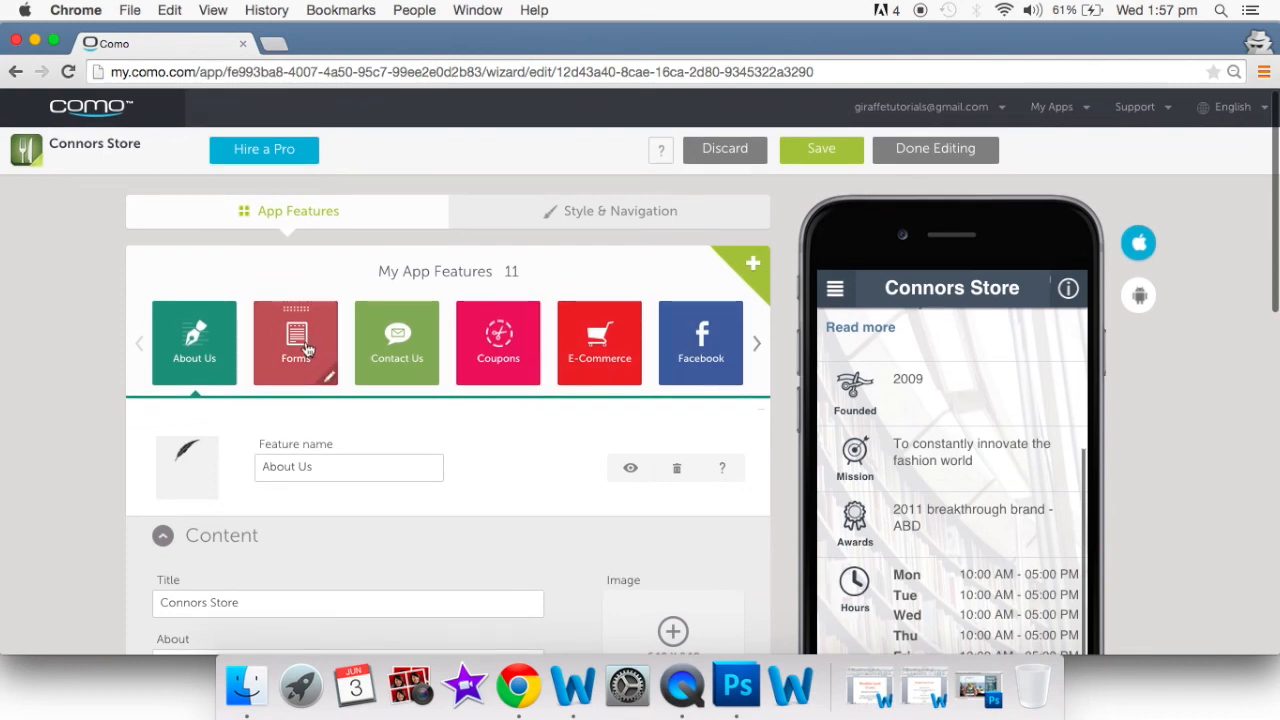
click(308, 350)
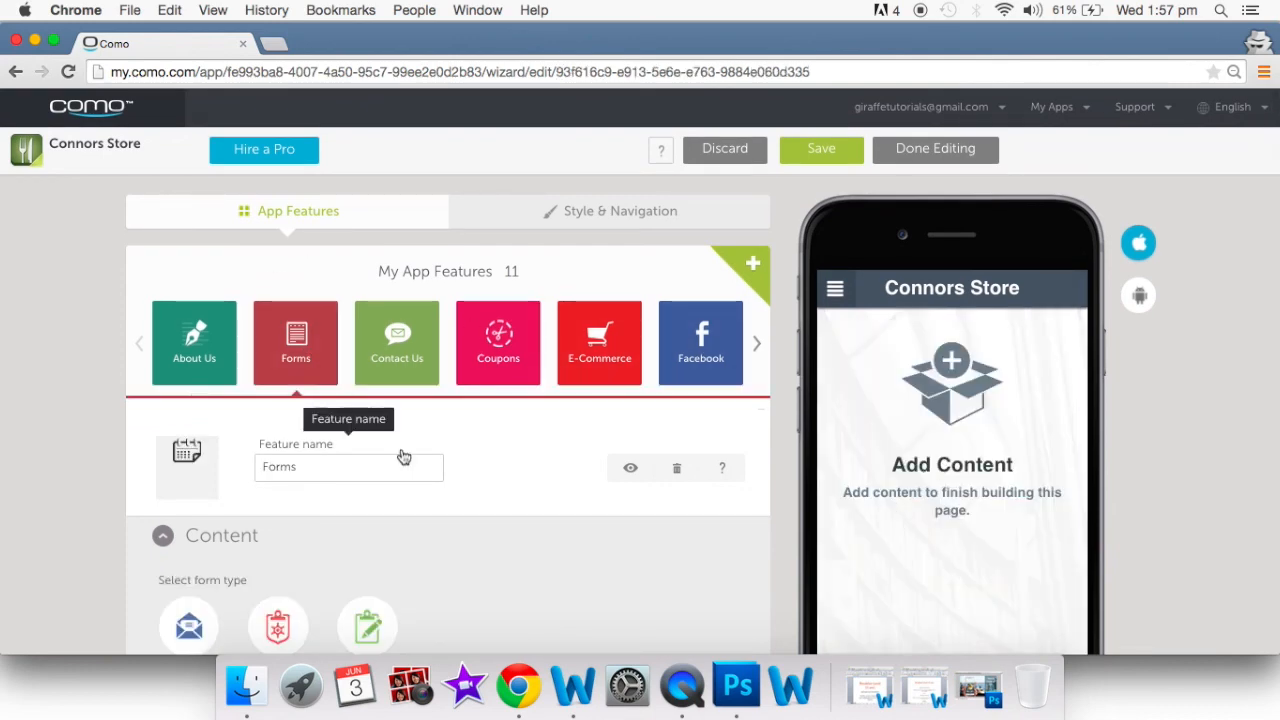
scroll(401, 456, down, 4)
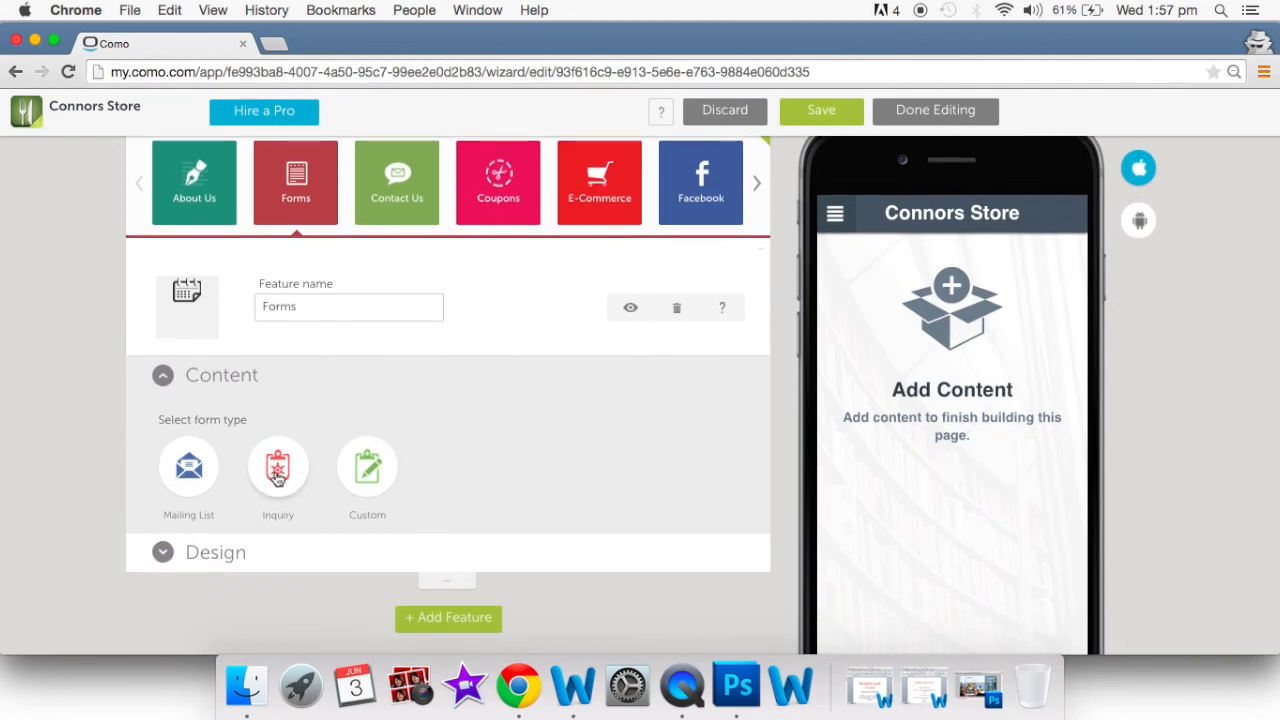
click(278, 478)
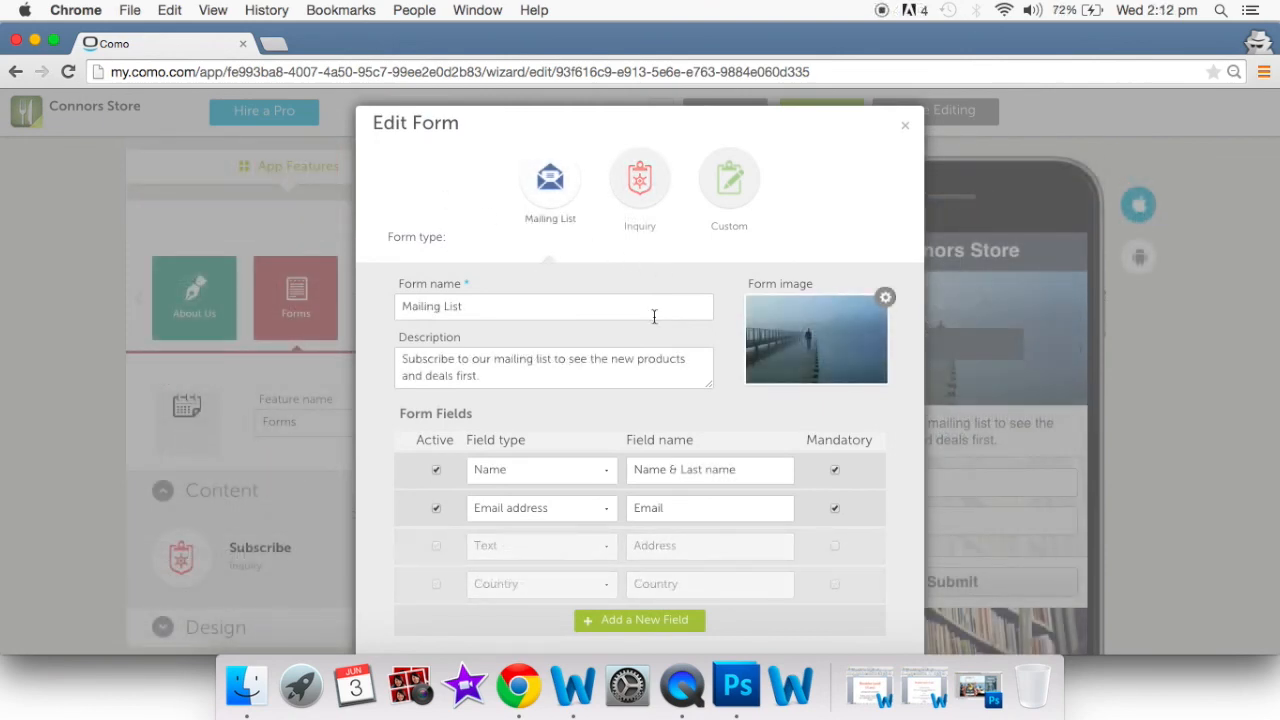
Review the Mailing List form's name, description, image, form fields and submission text
scroll(655, 314, down, 2)
scroll(655, 300, up, 2)
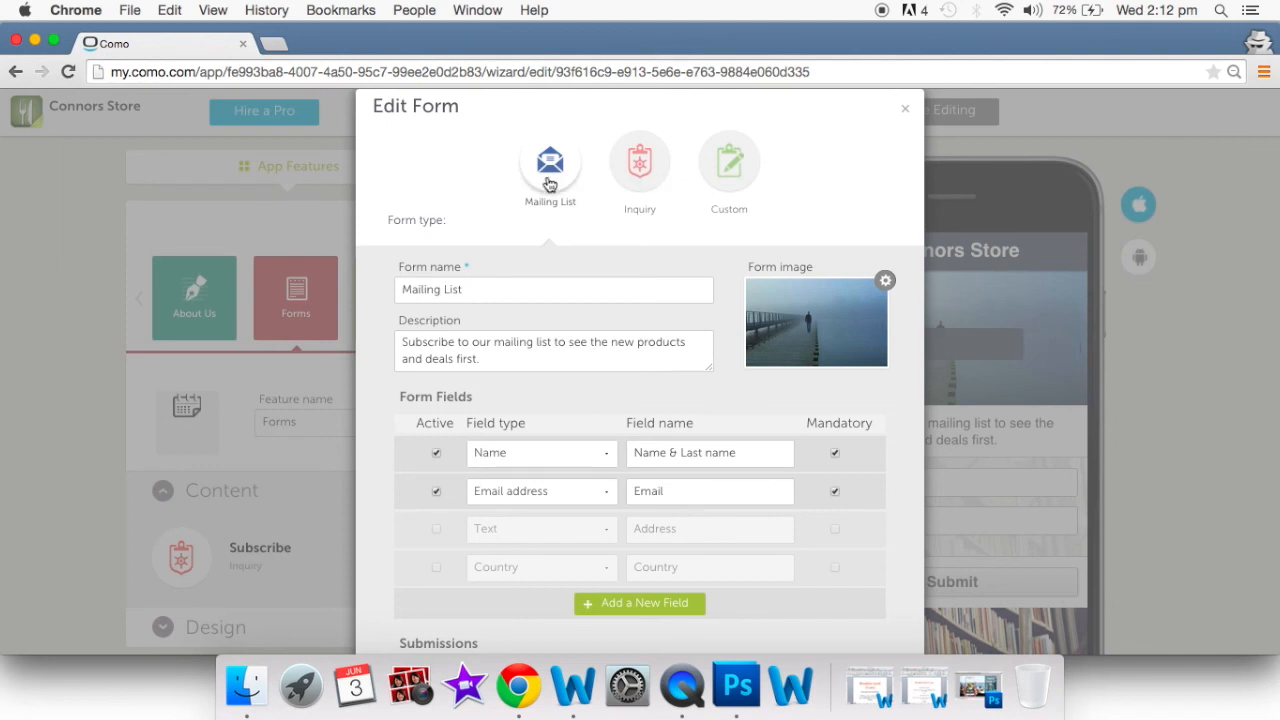
scroll(550, 184, down, 3)
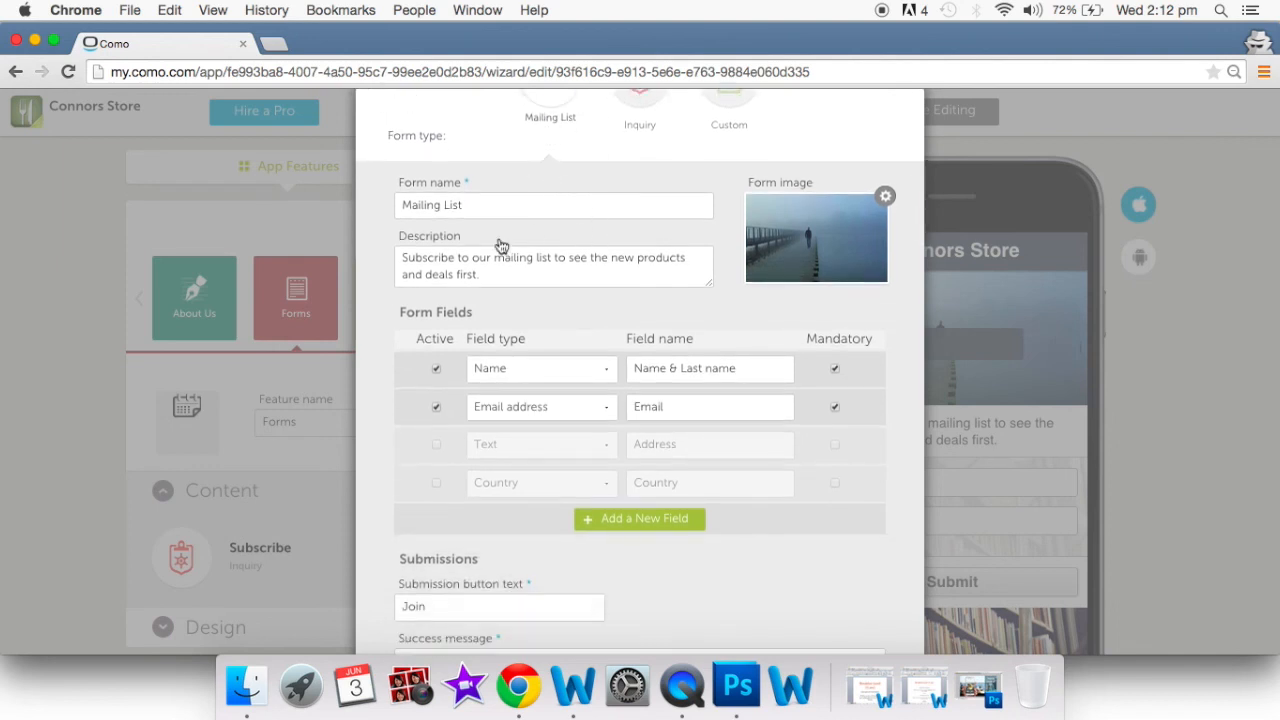
scroll(530, 312, down, 1)
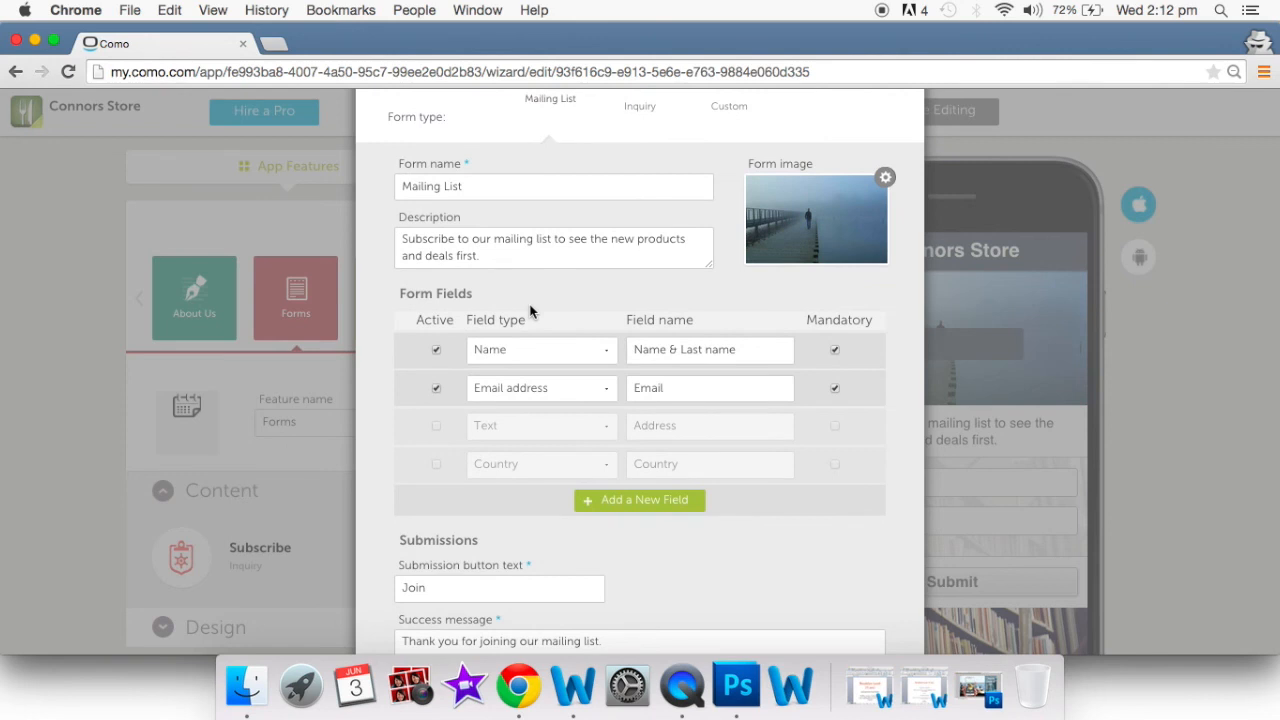
mouse_move(836, 230)
scroll(583, 214, up, 1)
scroll(583, 214, up, 2)
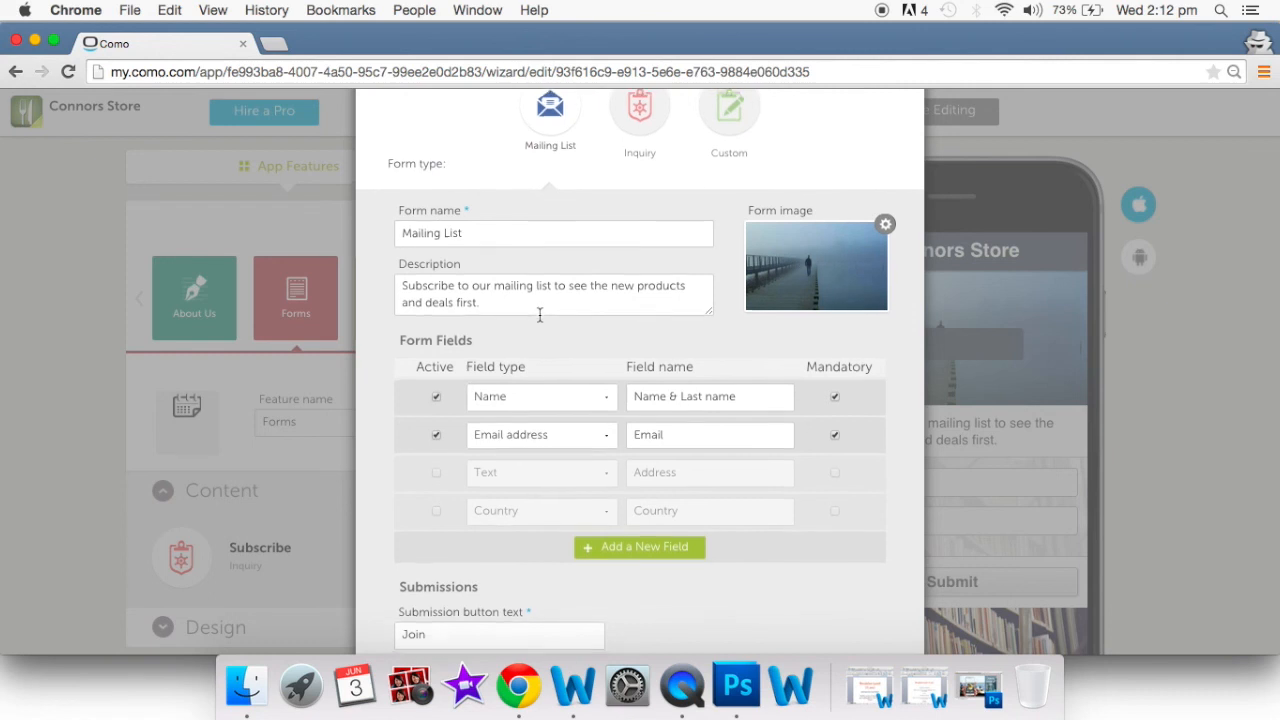
scroll(560, 314, down, 3)
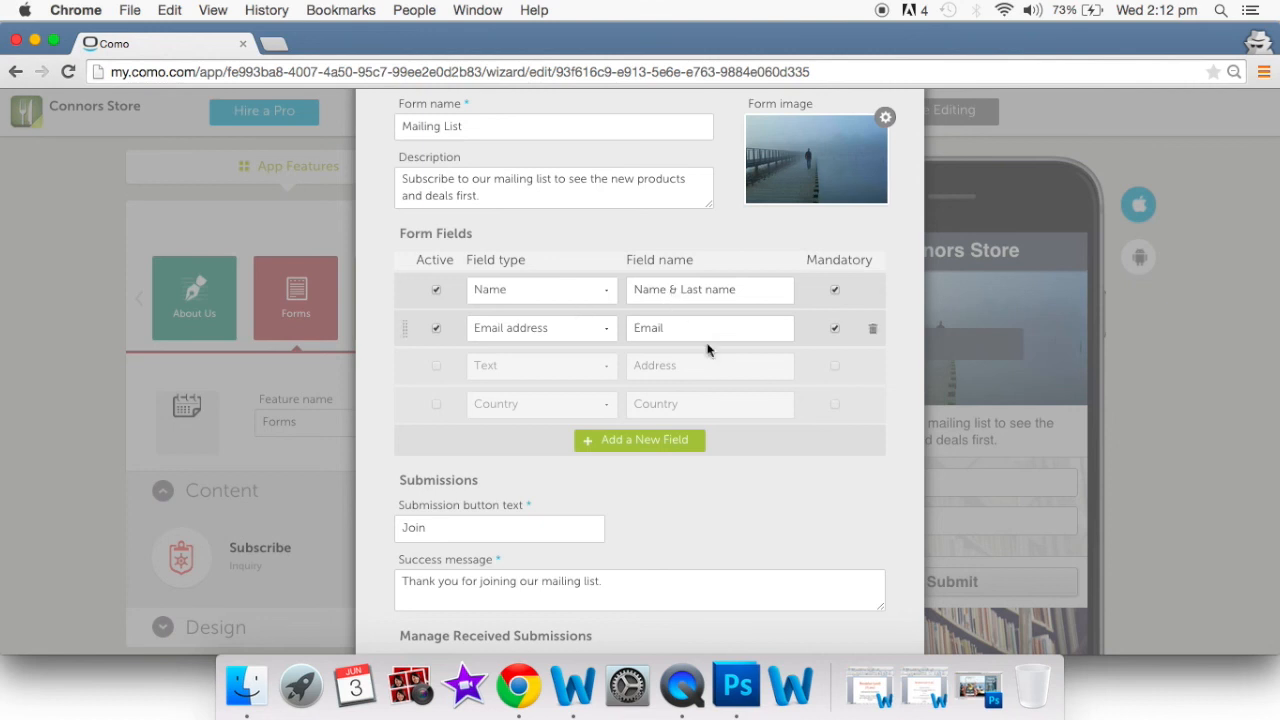
Try adding an extra mandatory Name field to the form and delete it
click(684, 445)
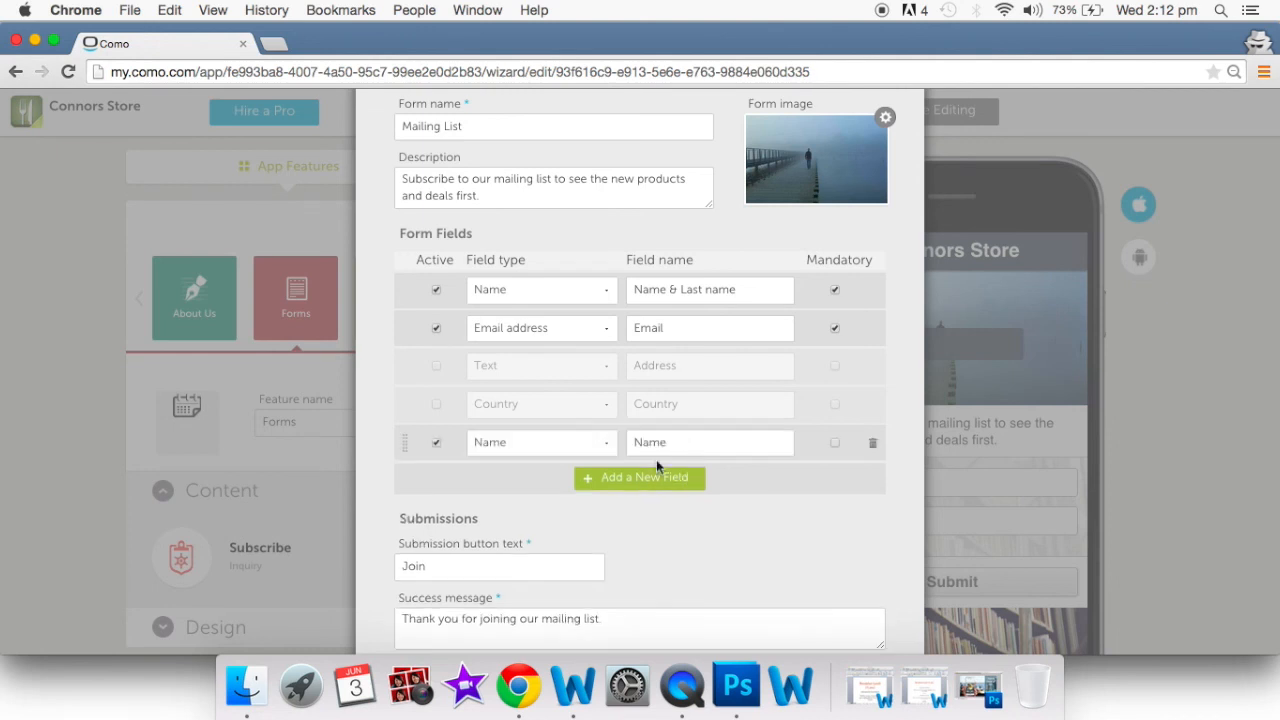
click(836, 446)
click(877, 446)
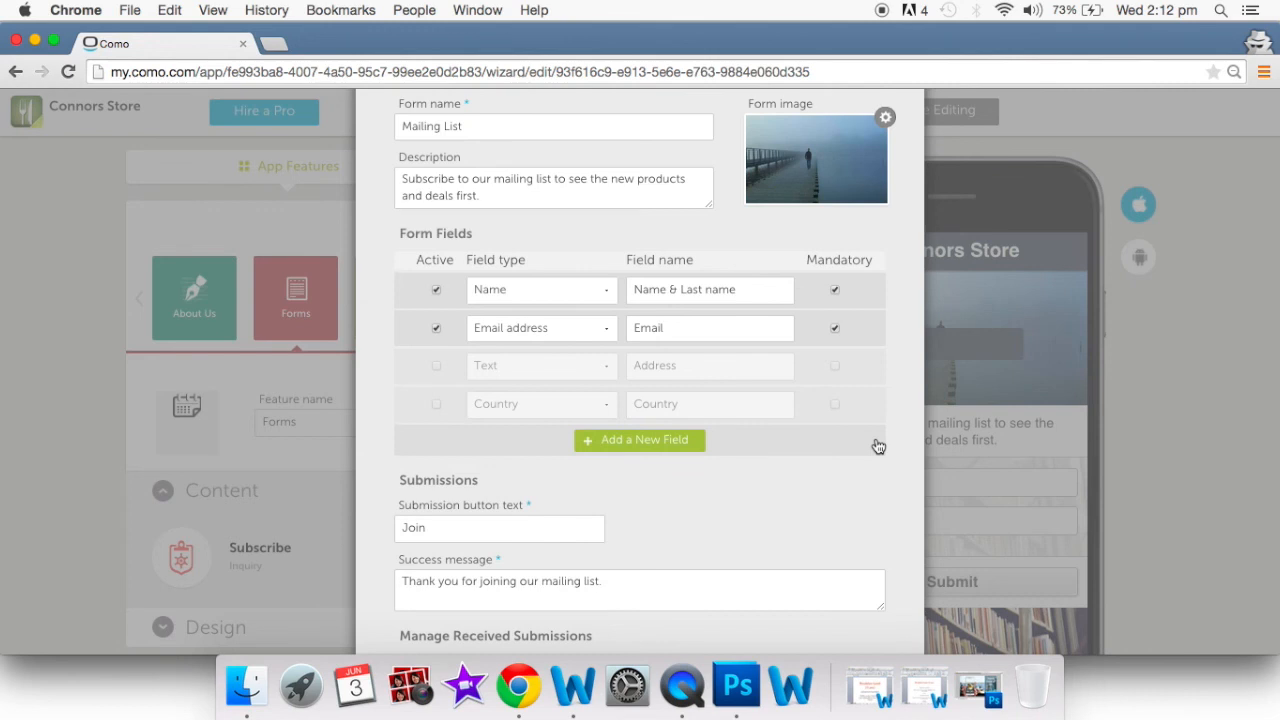
Check the form's submission texts and new-message alert settings, and update the form as a Mailing List
scroll(877, 446, down, 3)
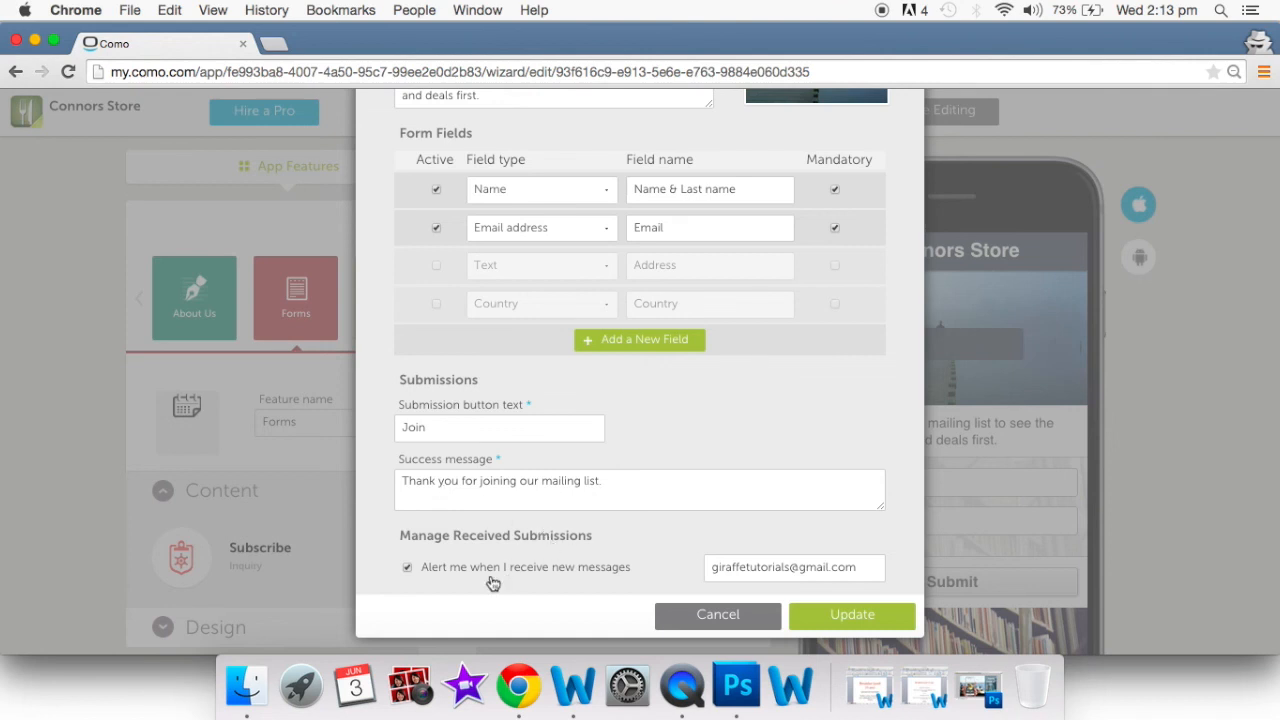
scroll(493, 584, up, 1)
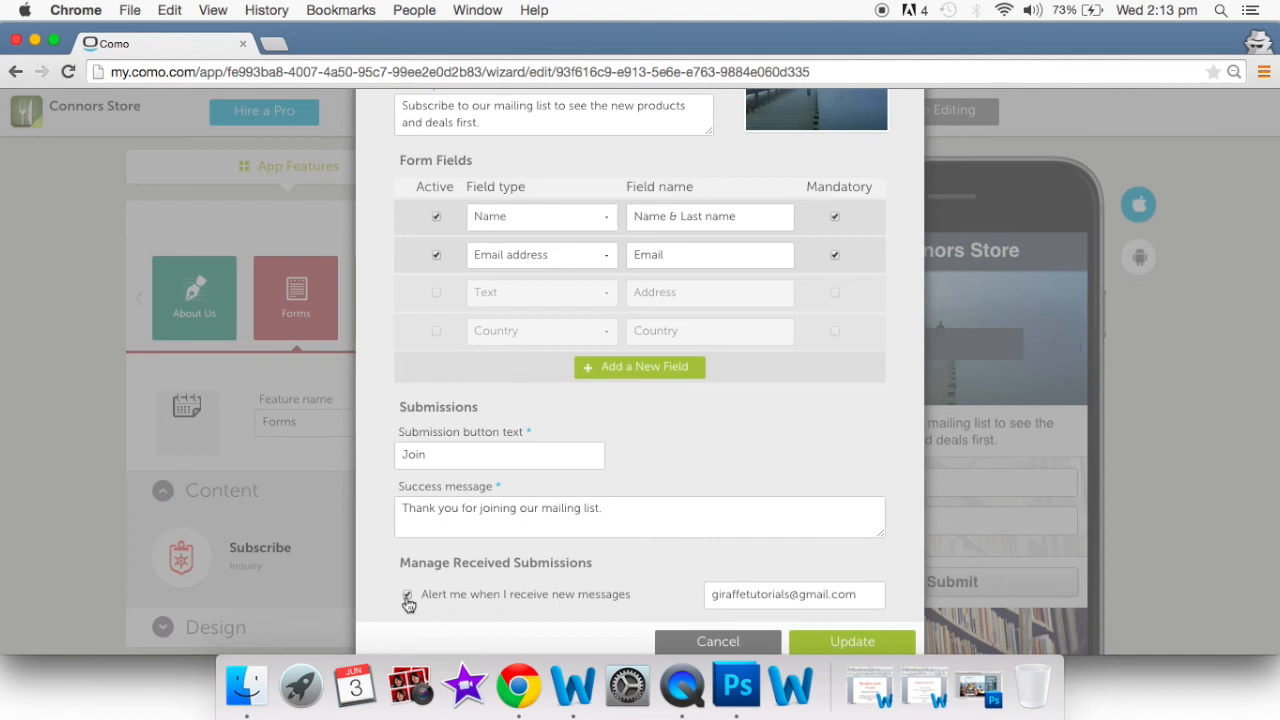
scroll(408, 603, down, 1)
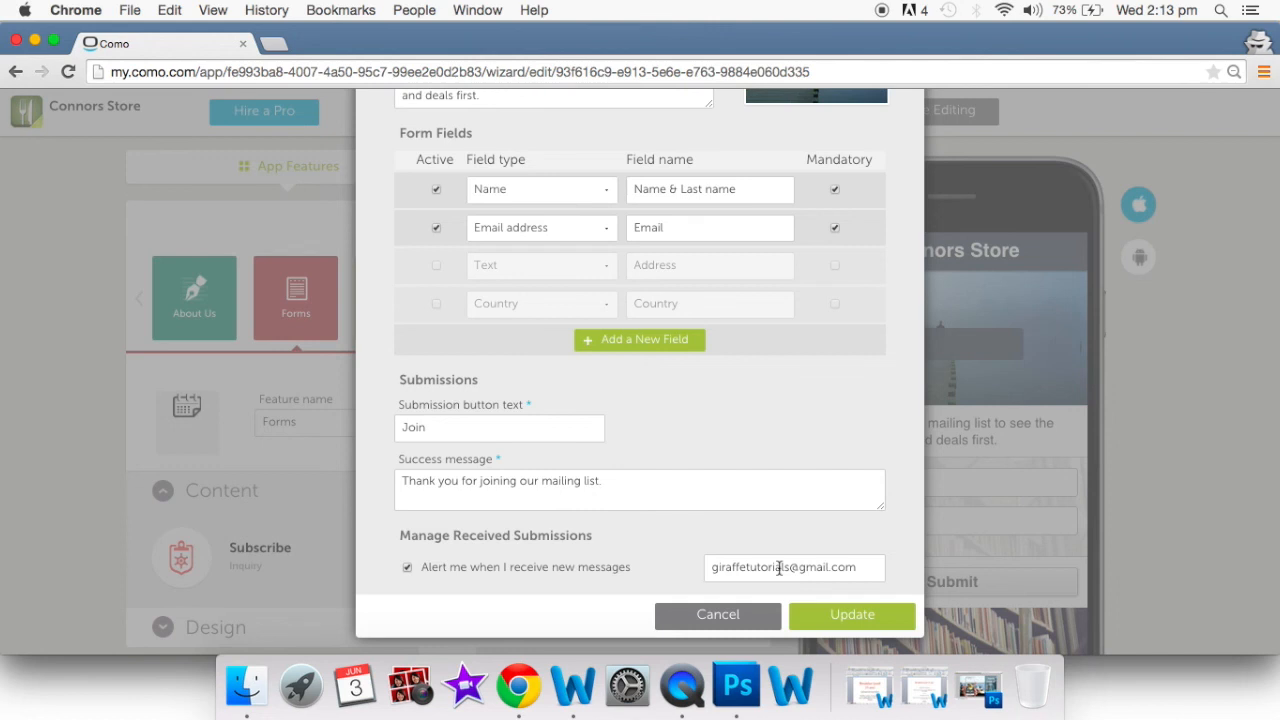
click(850, 617)
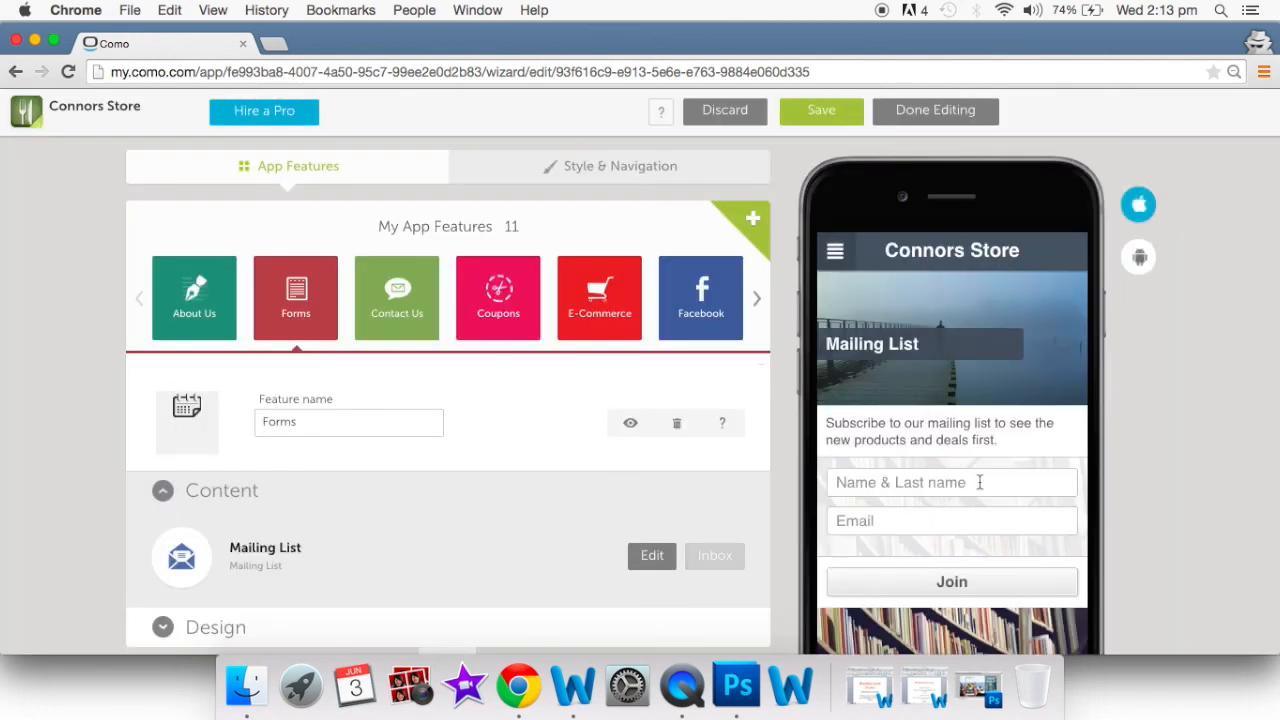
Open the Contact Us feature and compare its title, subtitle and contact info with the phone preview
scroll(885, 499, up, 2)
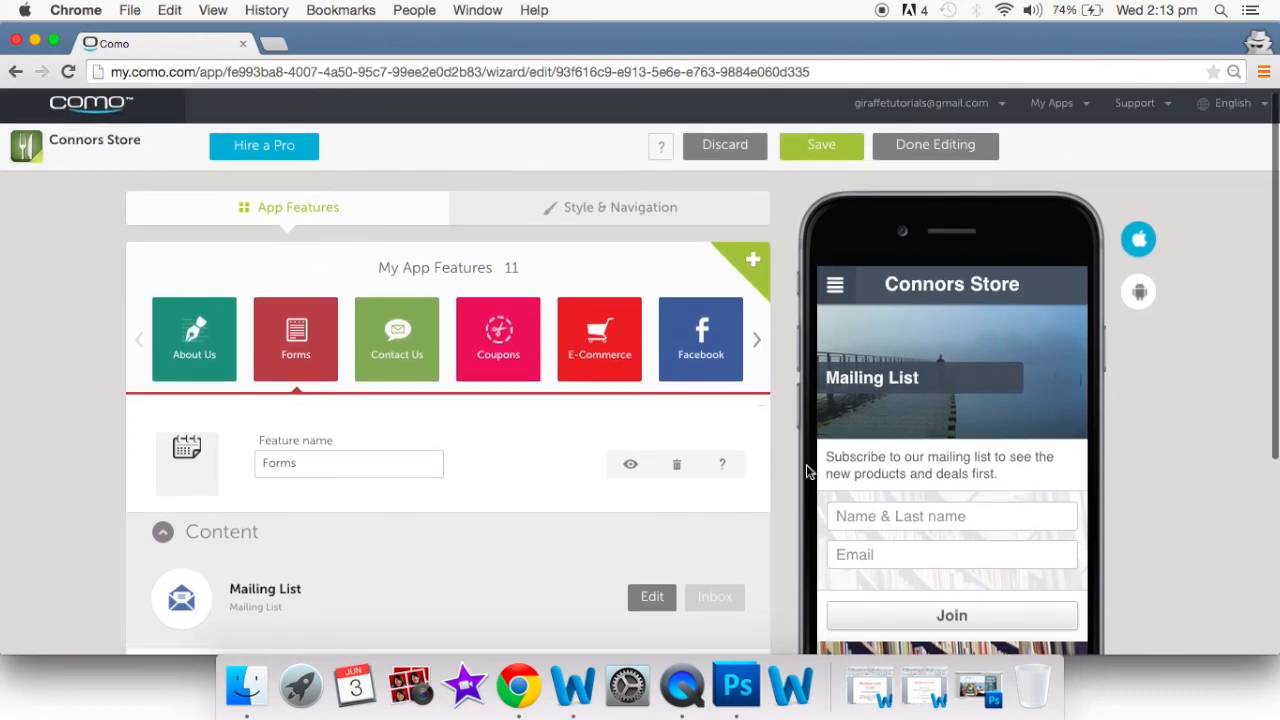
click(398, 358)
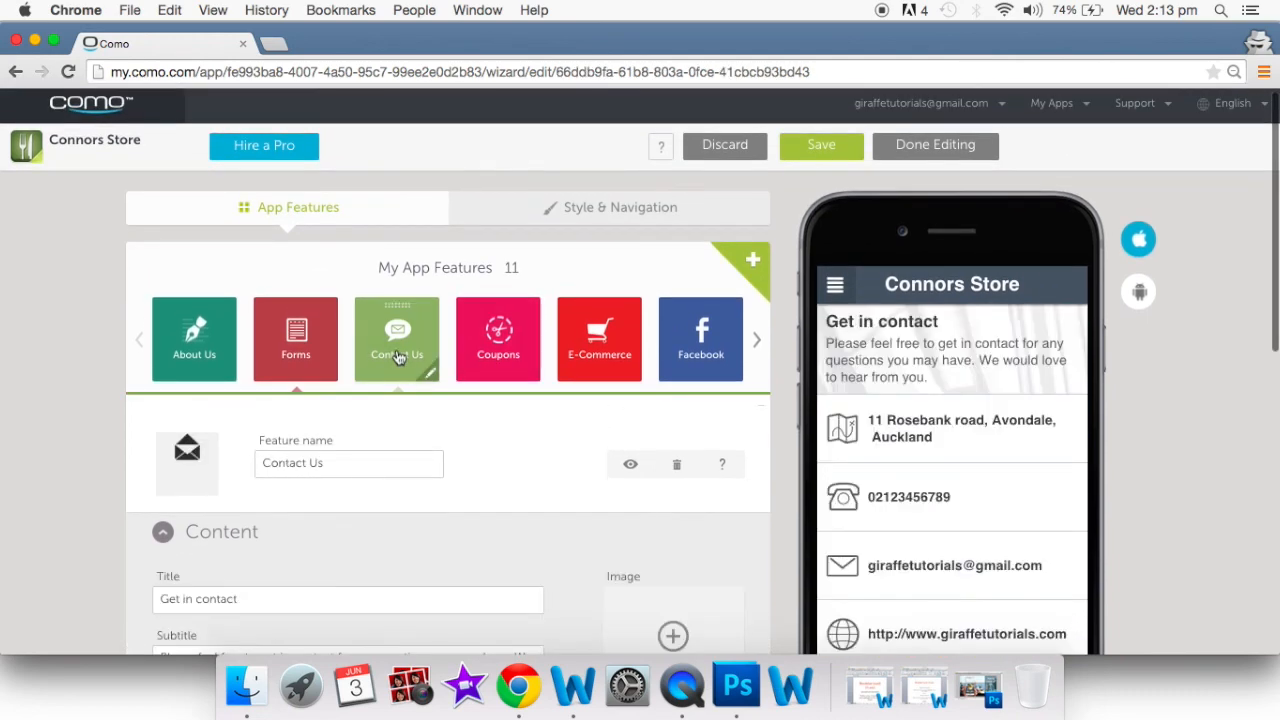
scroll(398, 358, down, 5)
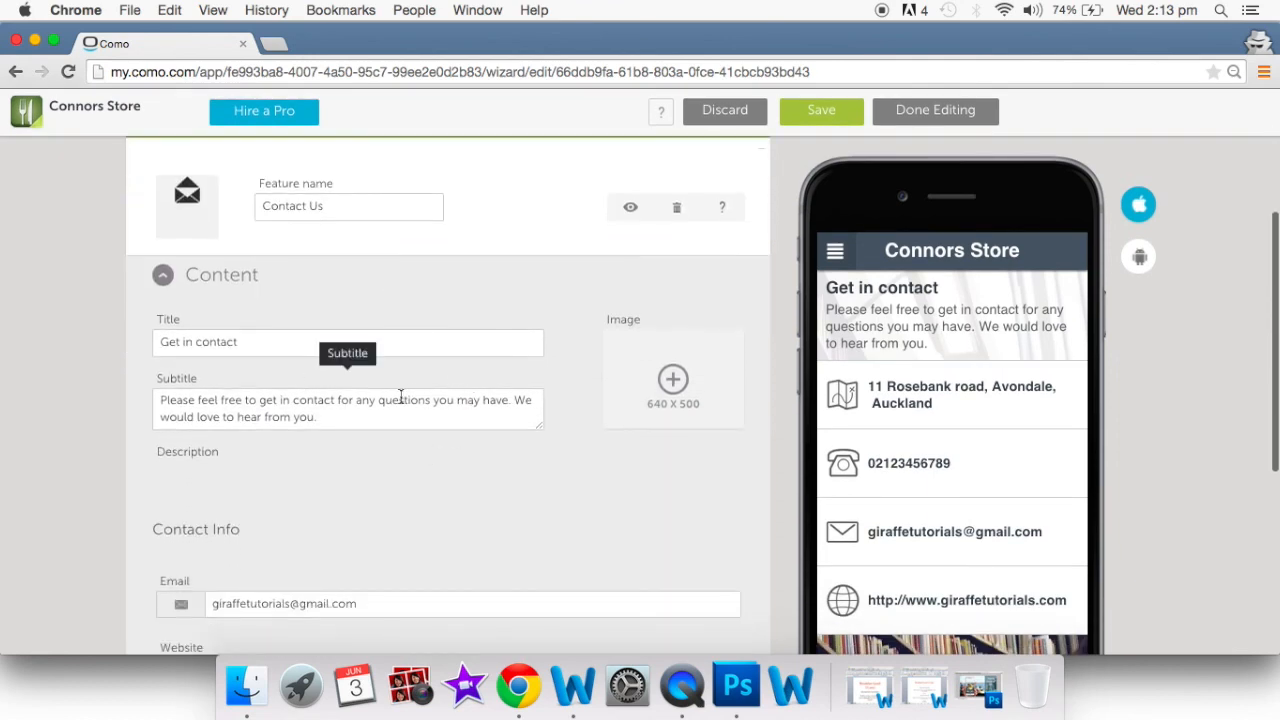
scroll(590, 455, up, 3)
scroll(592, 457, down, 3)
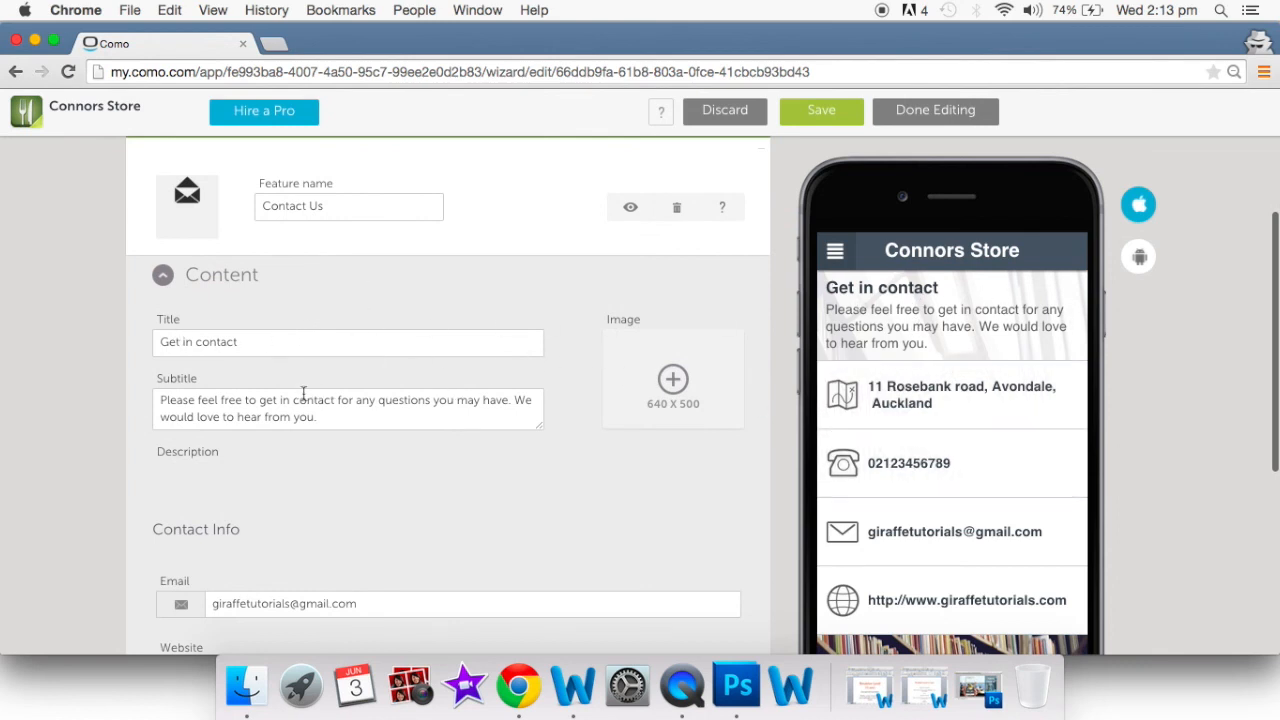
scroll(871, 322, down, 4)
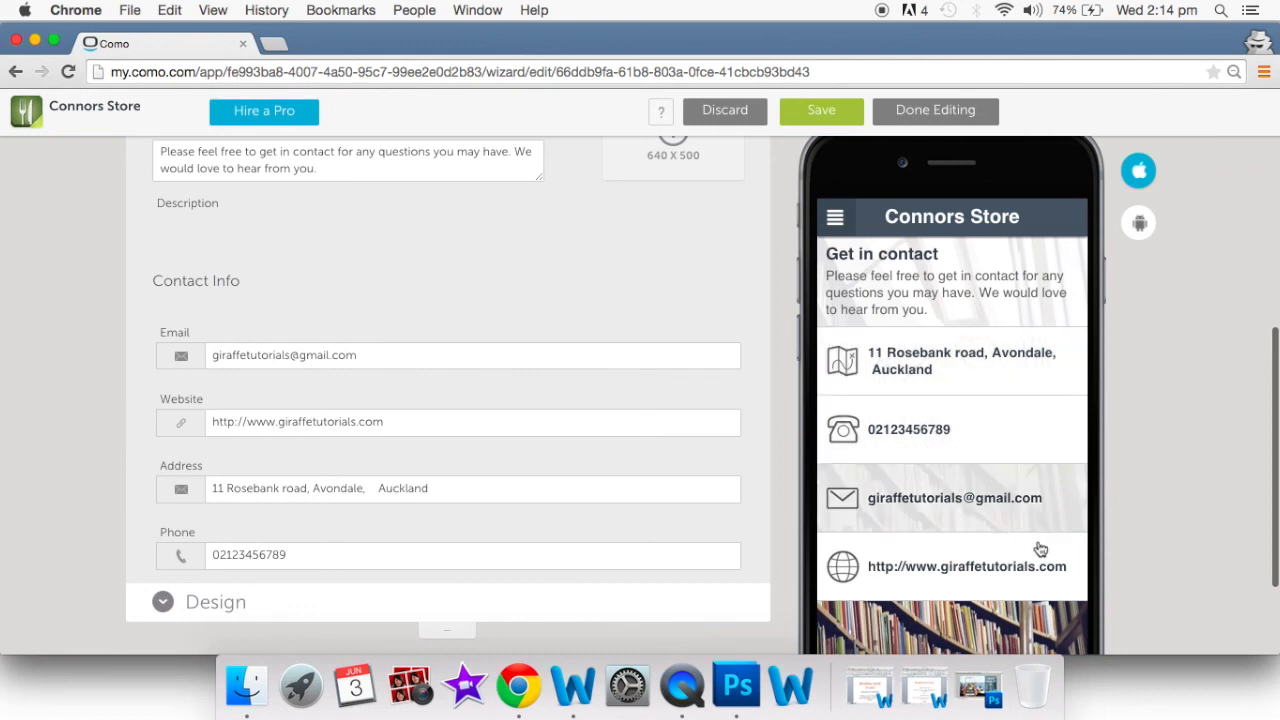
scroll(1015, 588, up, 1)
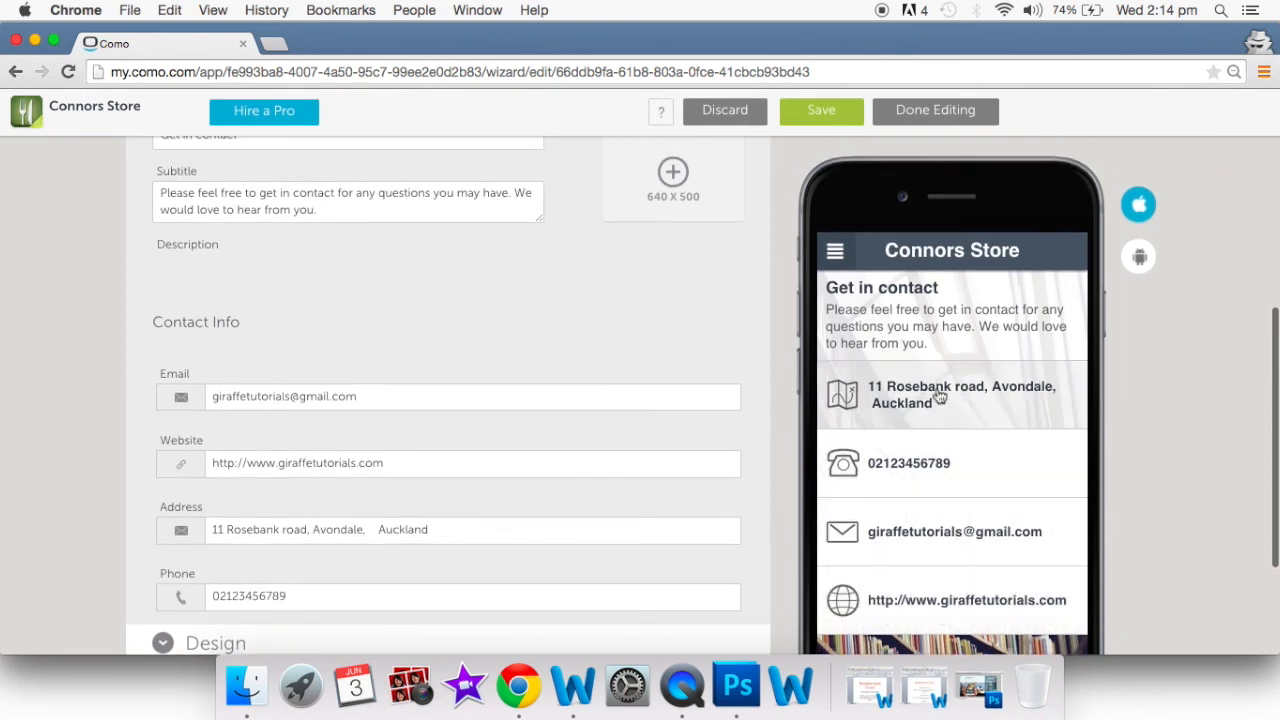
Test the address map link in the phone preview, return to the contact page, and open and close the app menu
click(940, 397)
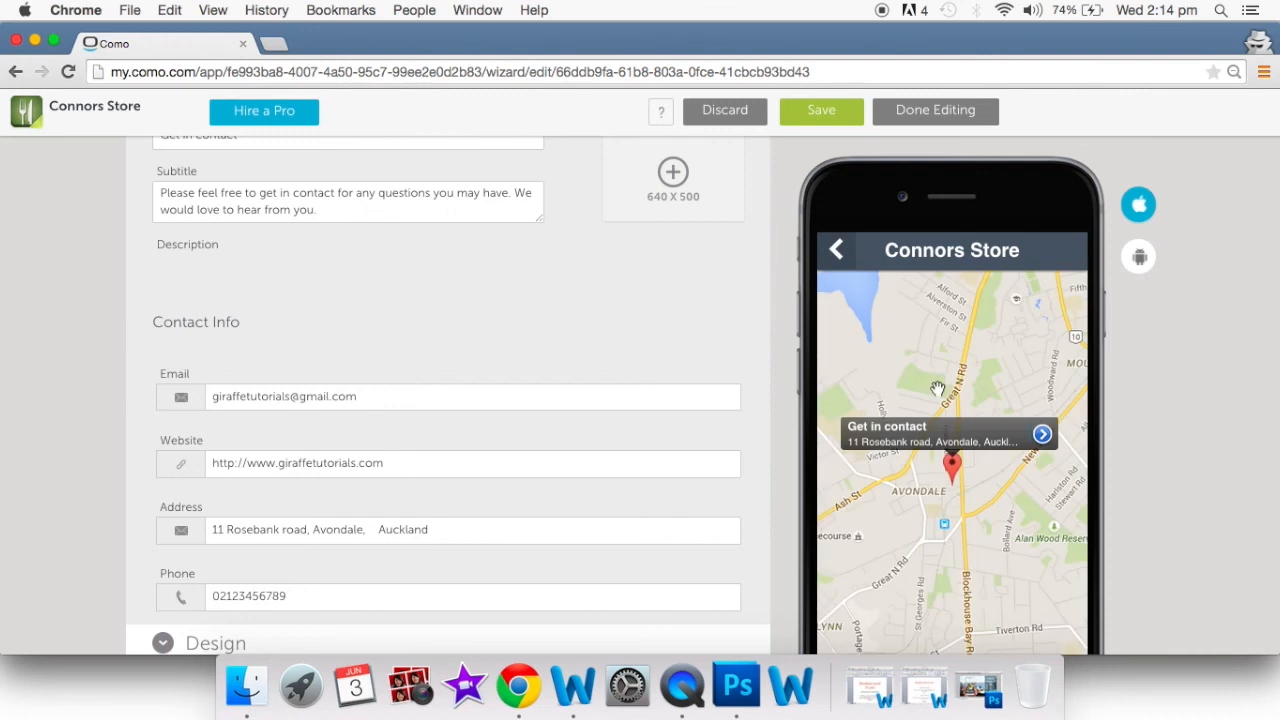
click(838, 252)
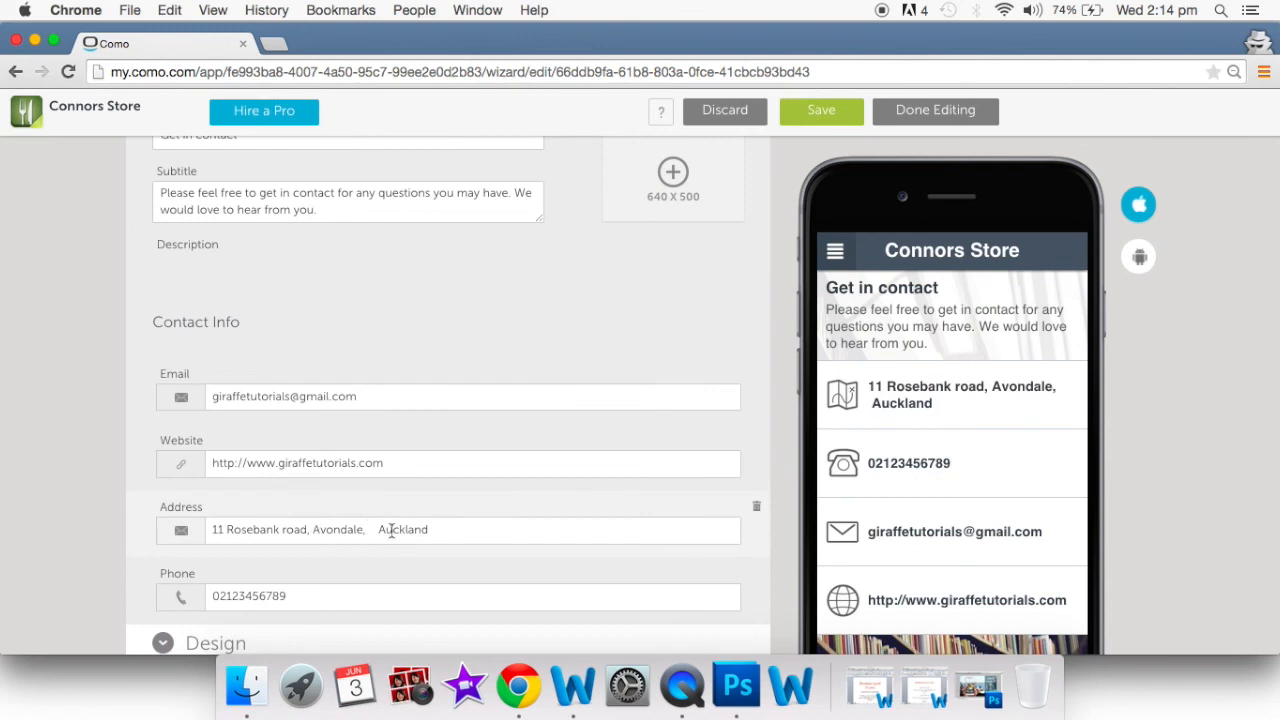
scroll(752, 480, up, 1)
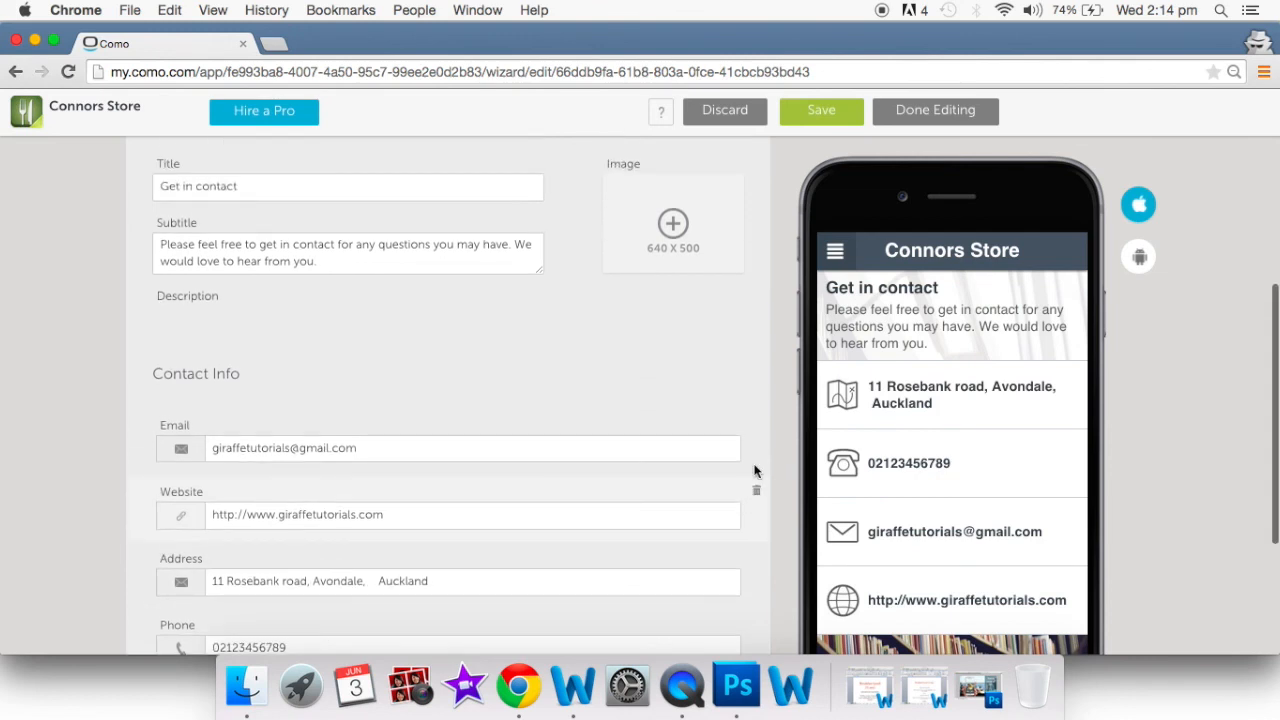
click(839, 262)
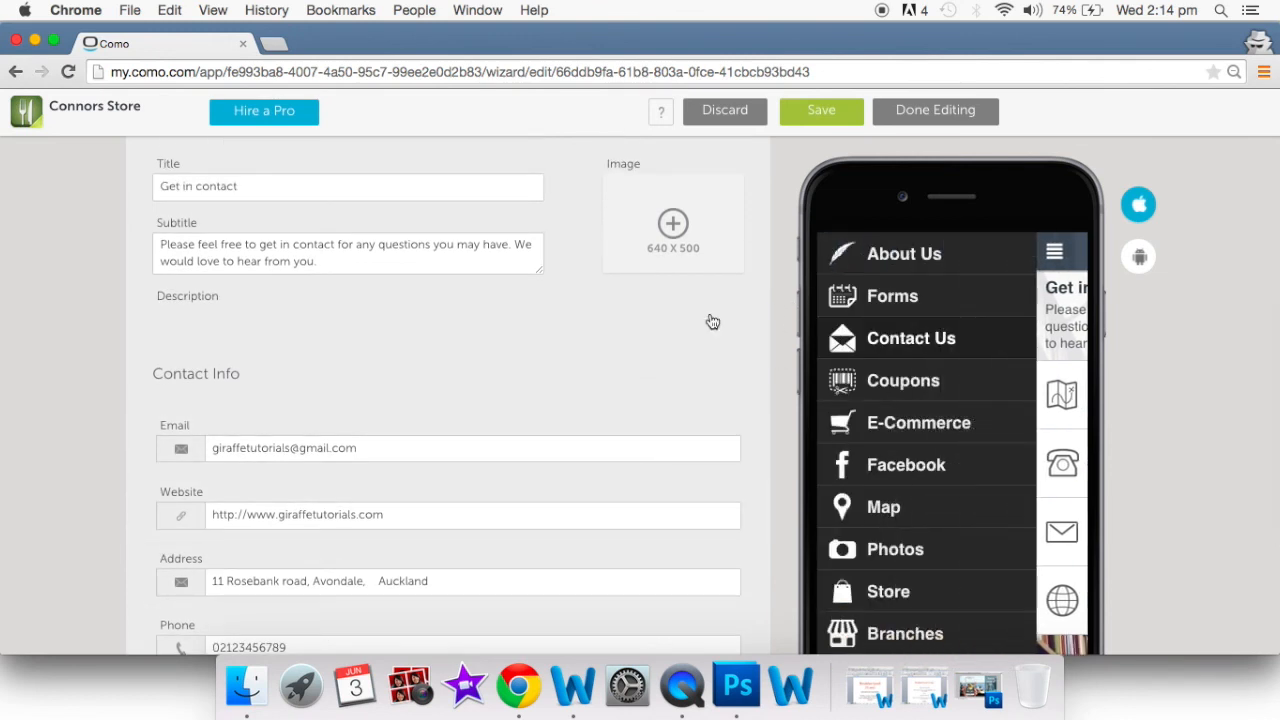
click(1055, 253)
Open the Coupons feature, create a new coupon, and review its deal highlights, image and savings settings
scroll(497, 368, up, 8)
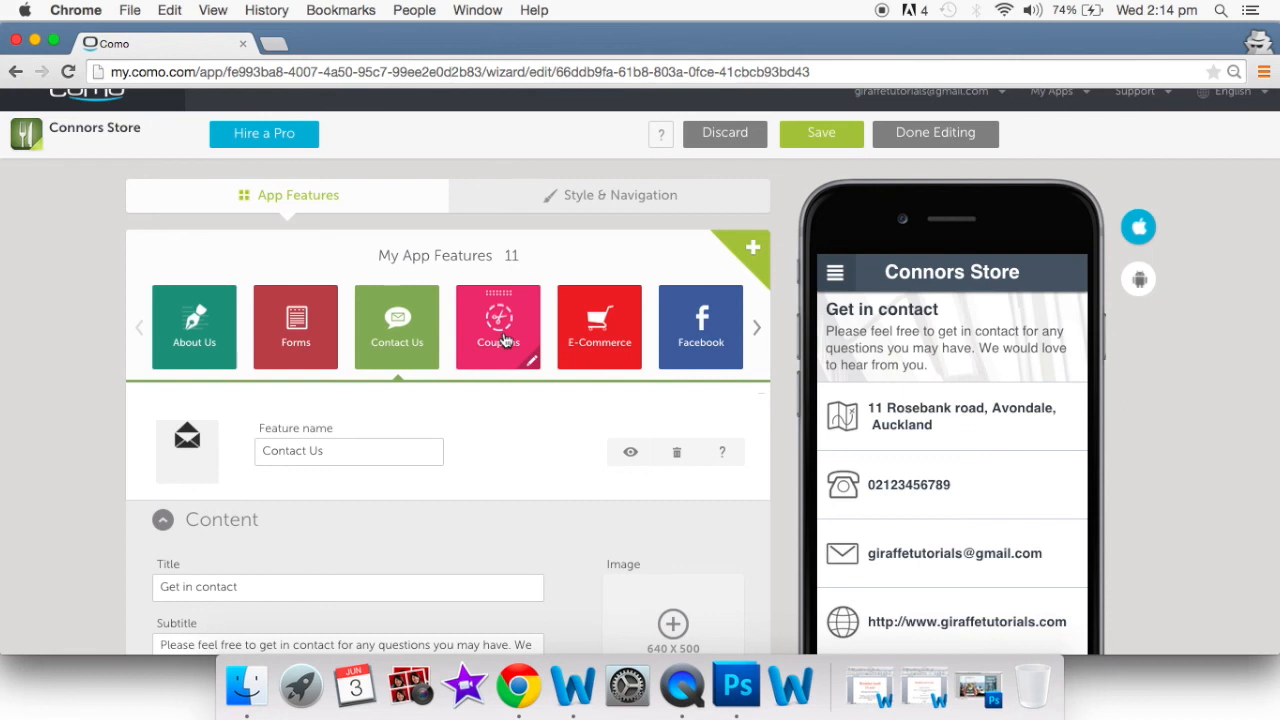
click(505, 341)
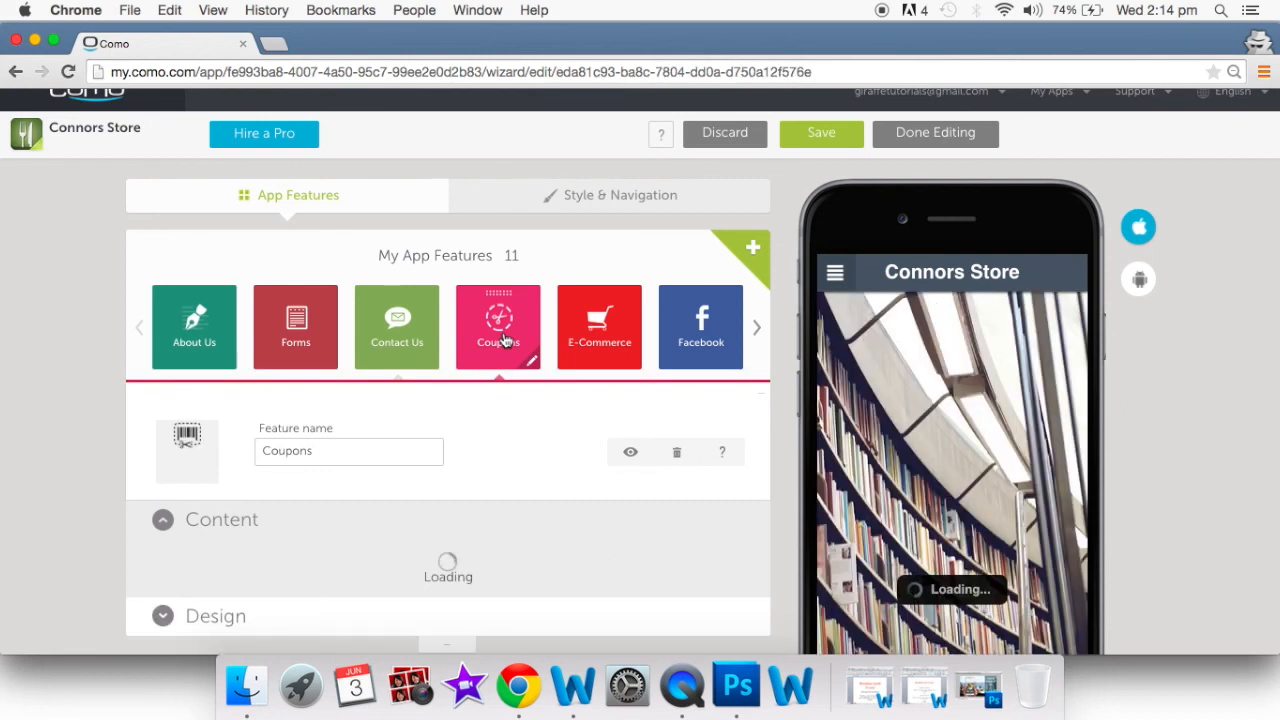
scroll(544, 529, down, 1)
scroll(544, 529, down, 1)
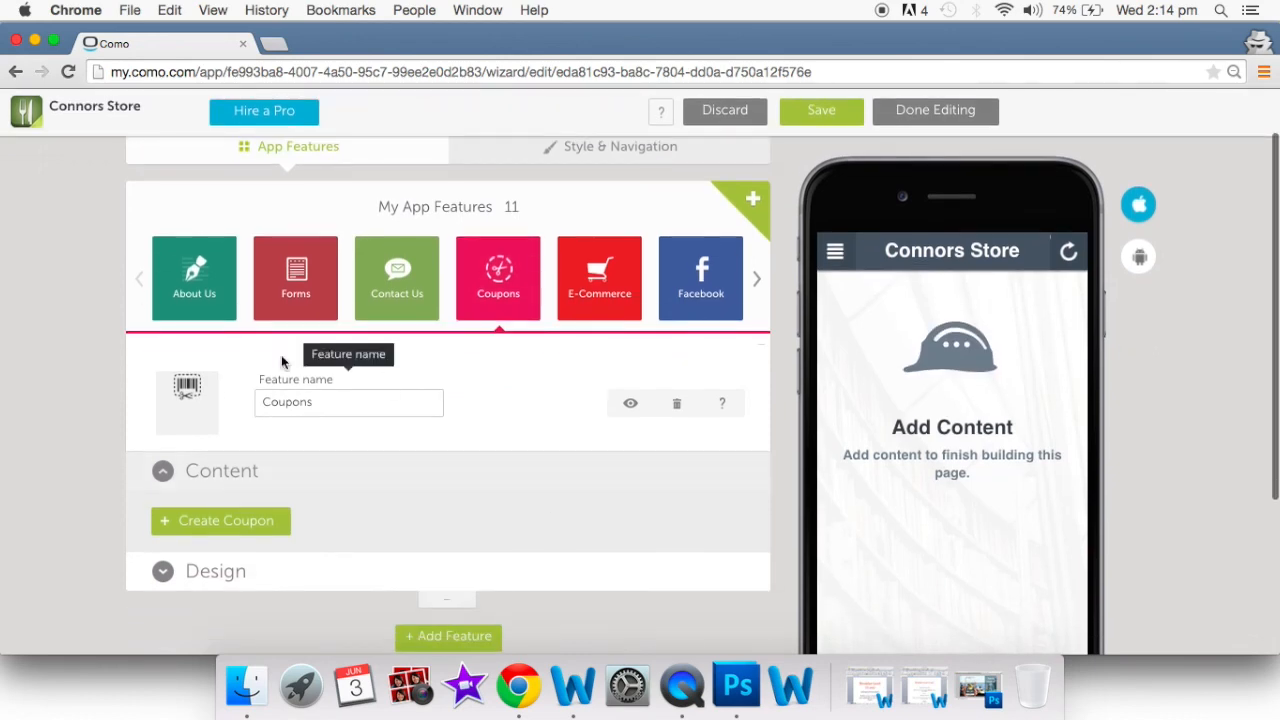
click(226, 521)
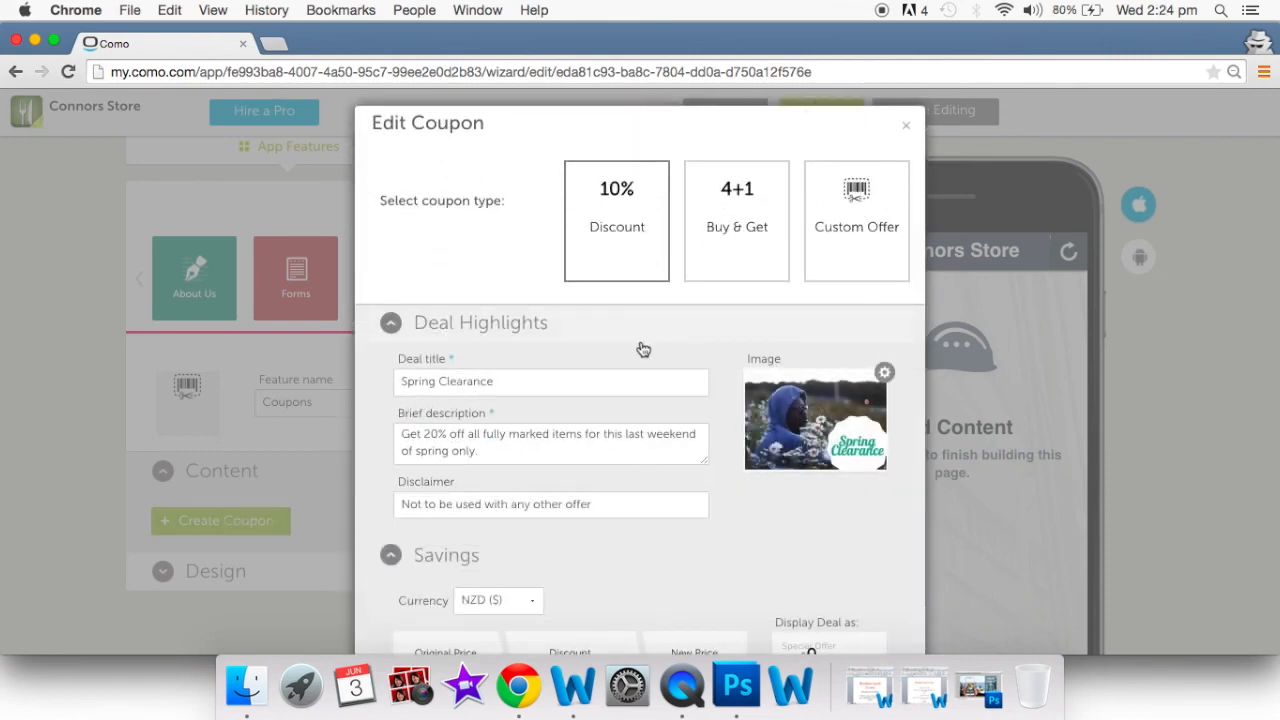
scroll(643, 349, down, 2)
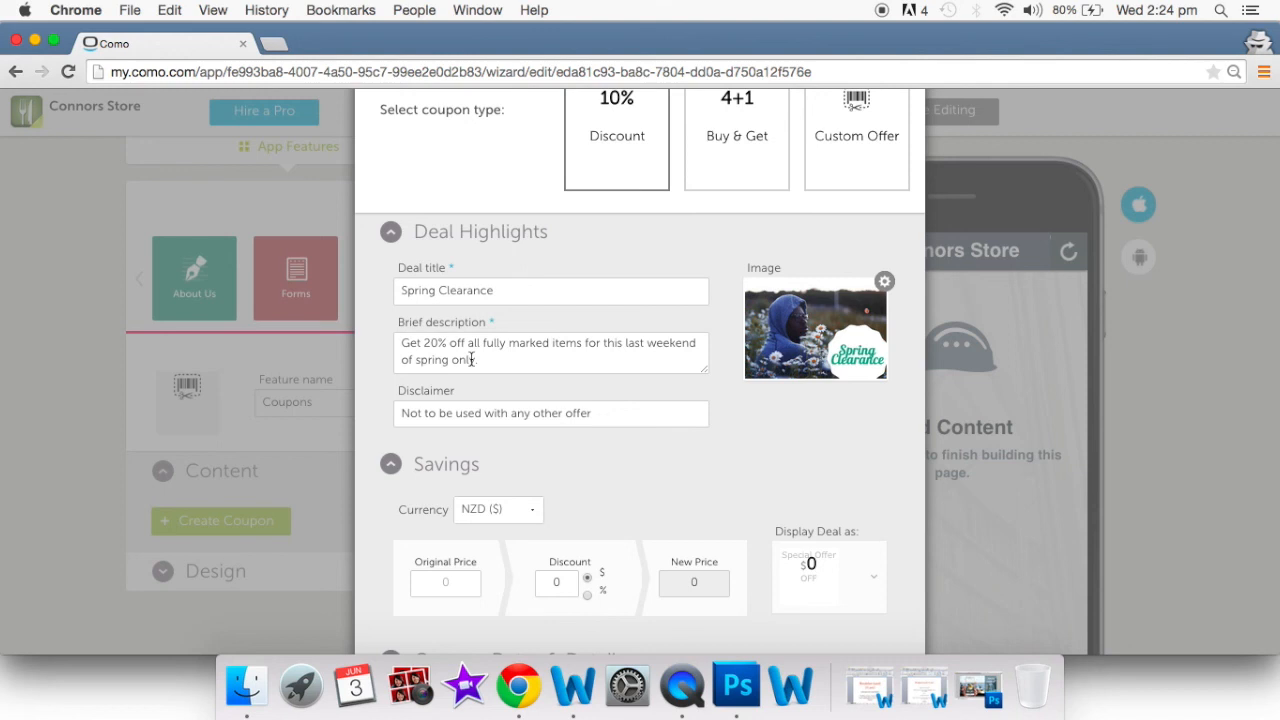
scroll(471, 359, down, 2)
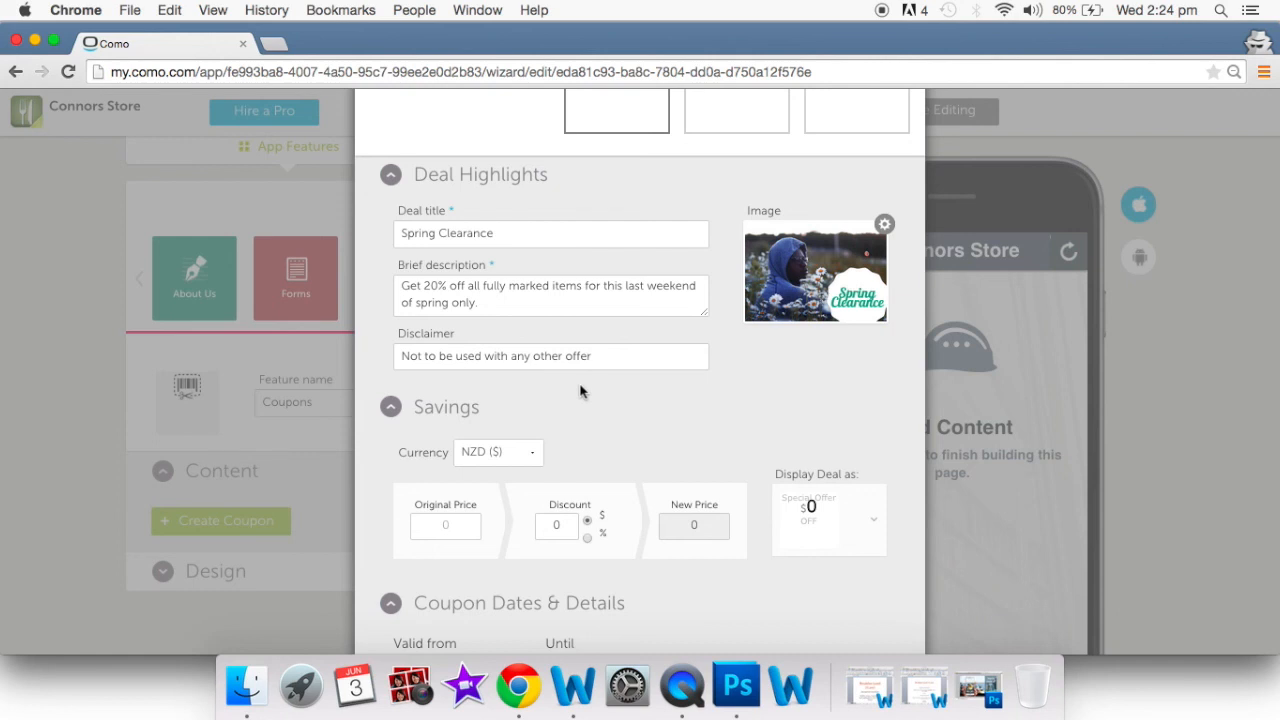
mouse_move(808, 281)
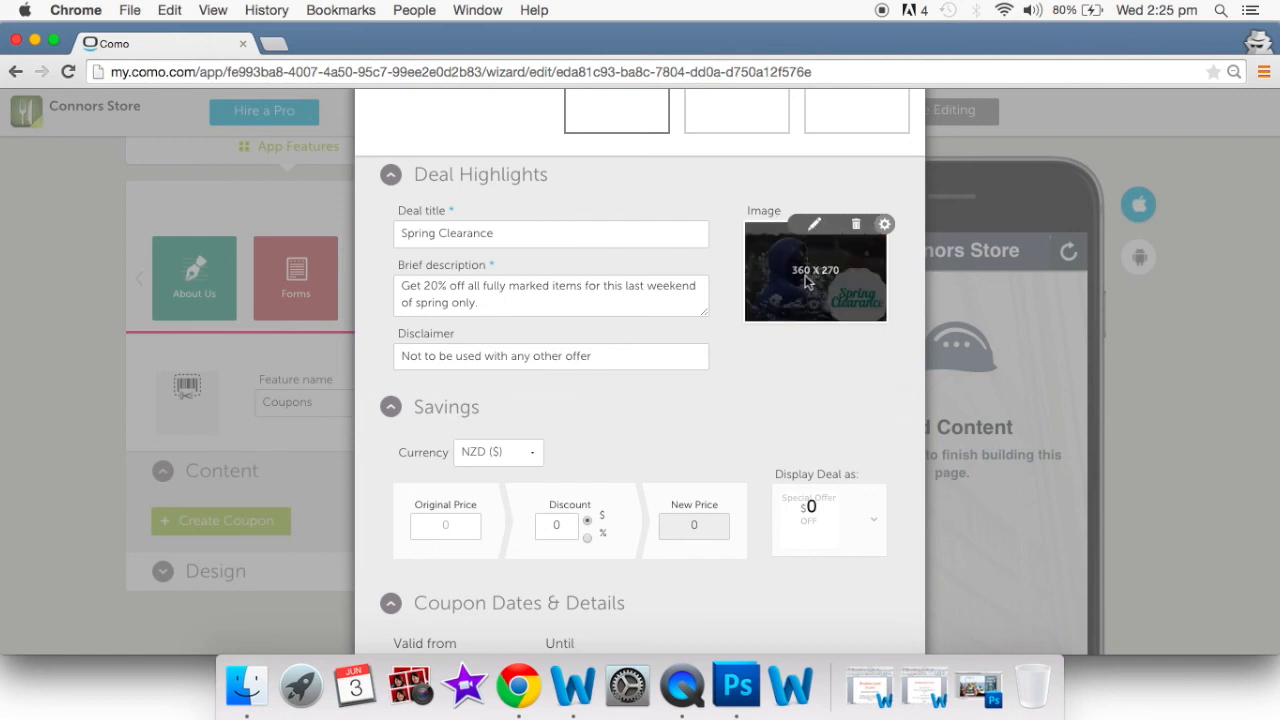
scroll(808, 281, down, 2)
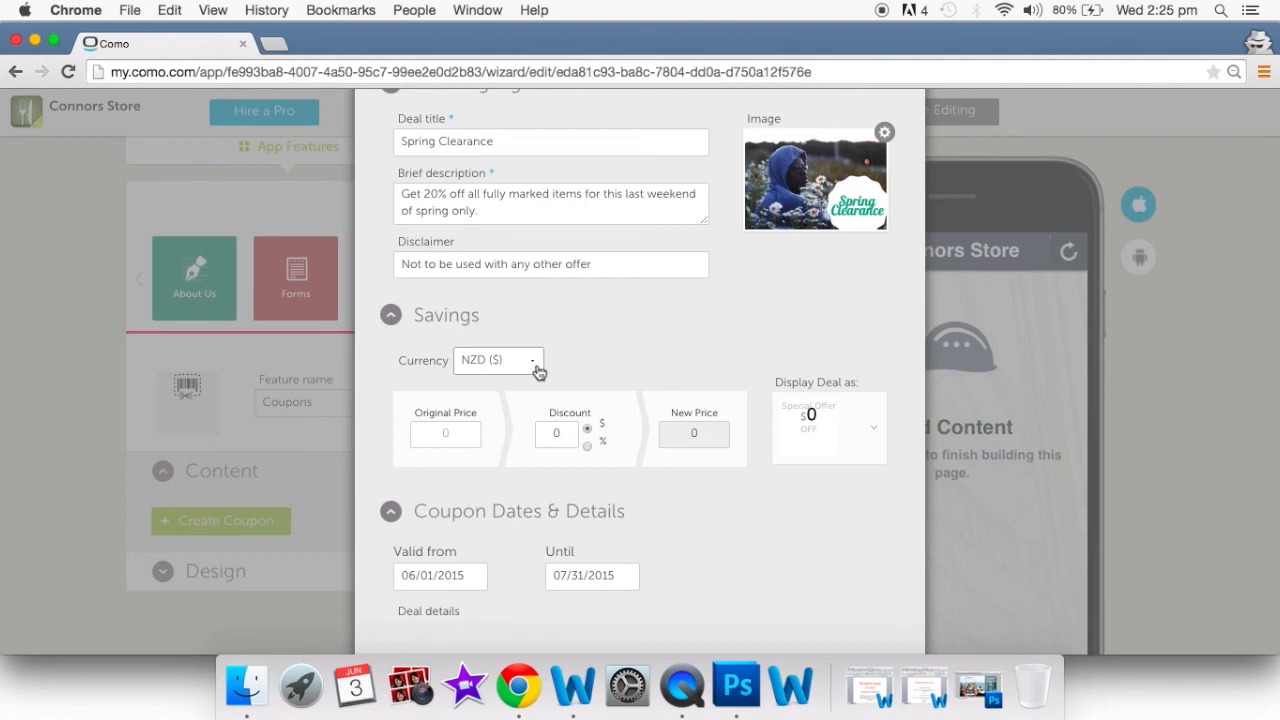
scroll(538, 371, up, 1)
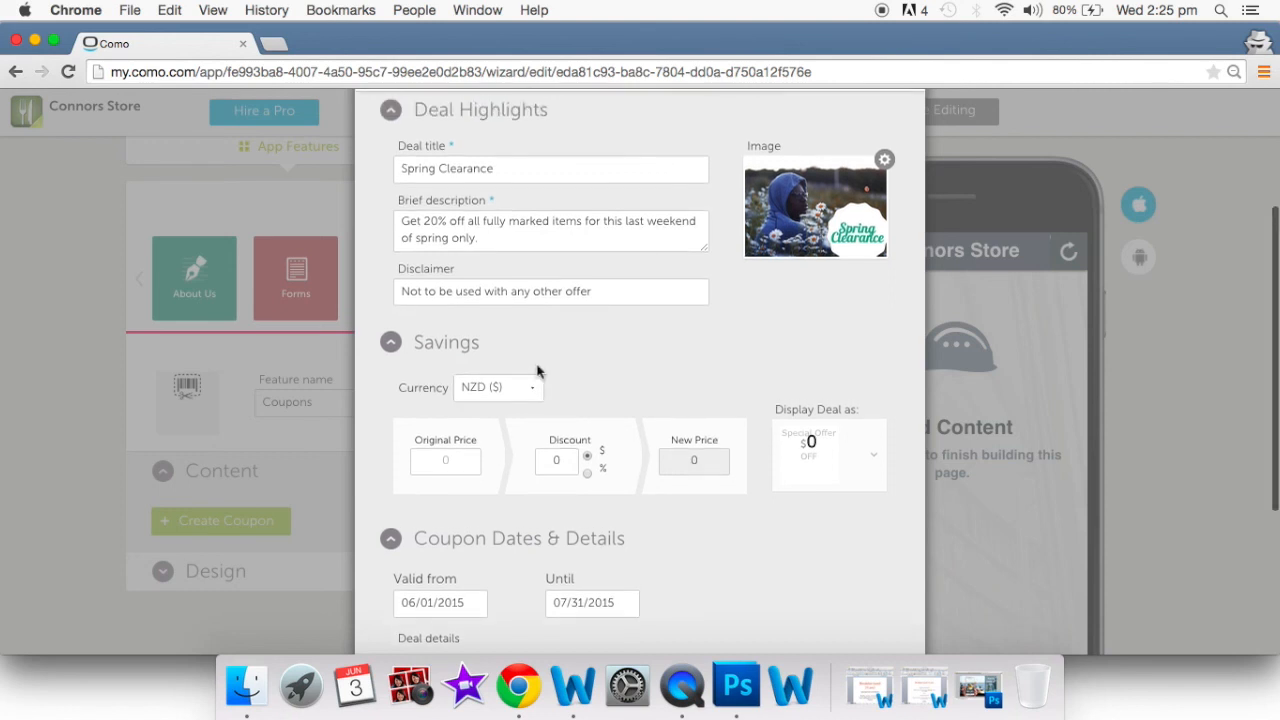
Set the coupon's original price to 20 and its discount to 5, calculated as a percentage
click(454, 467)
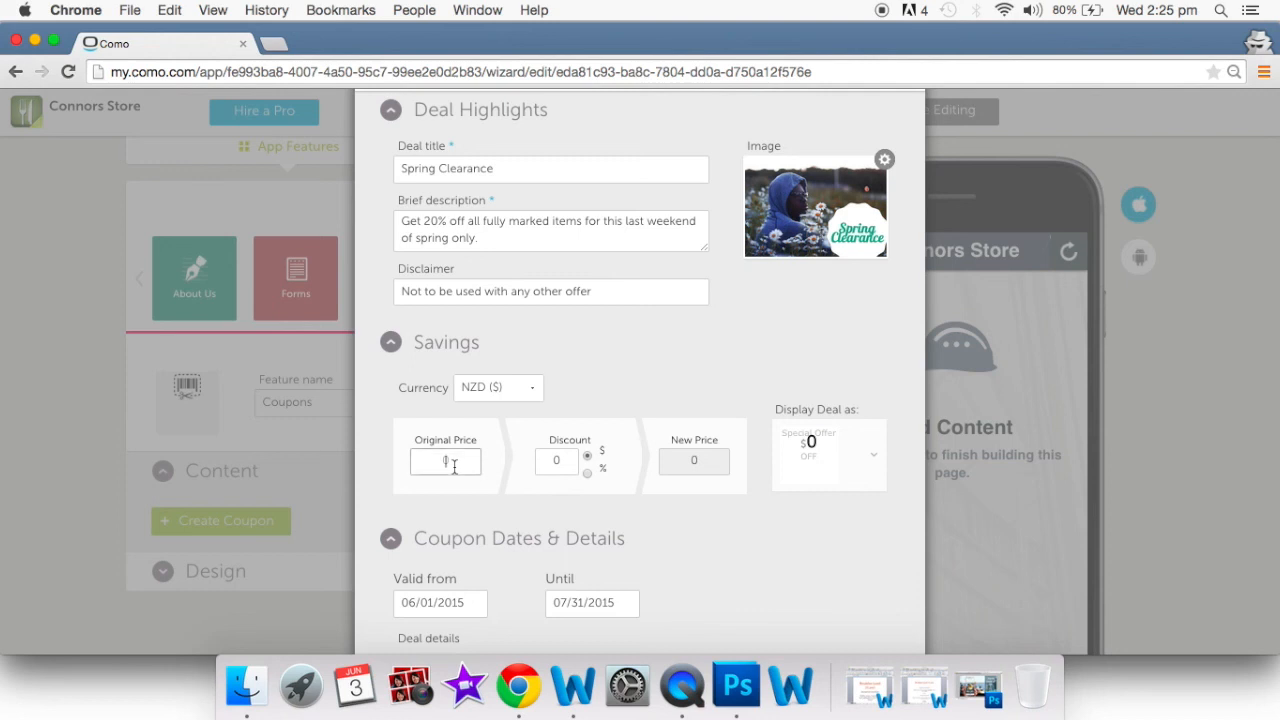
text(20)
click(564, 461)
key(BackSpace)
text(5)
click(587, 474)
scroll(698, 471, up, 1)
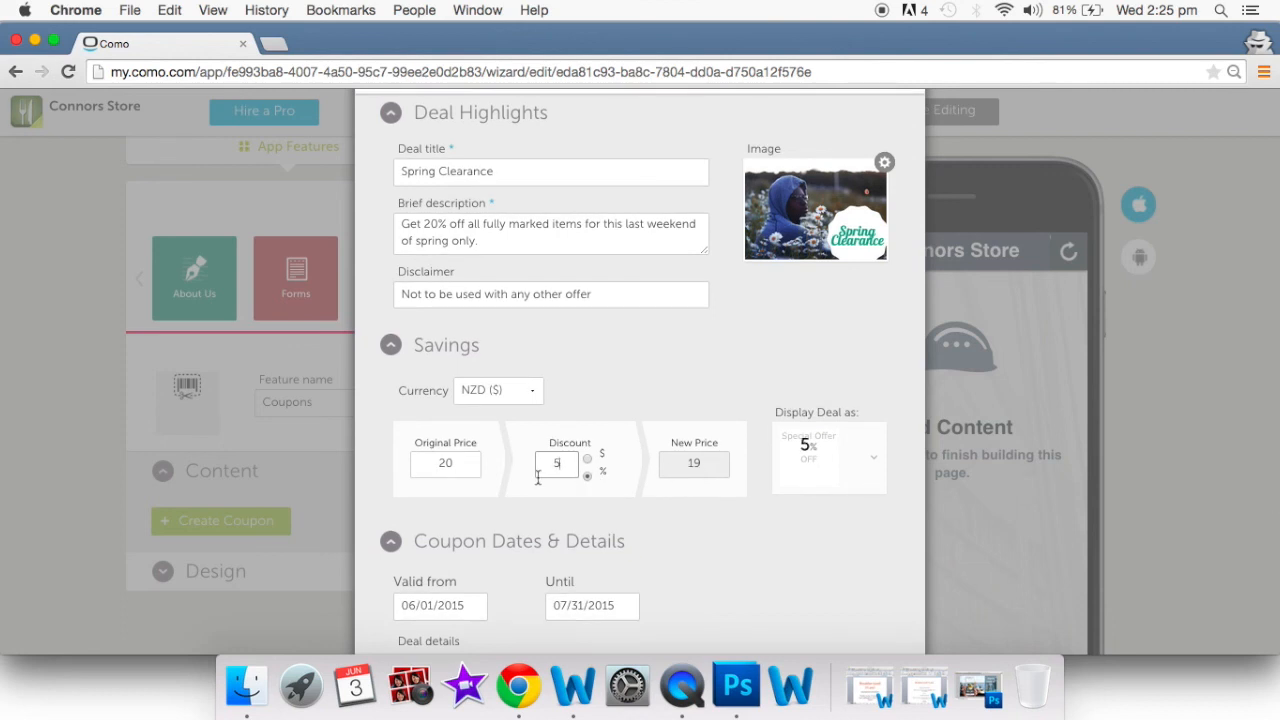
Clear the coupon's original price and set the percentage discount to 20
double_click(457, 462)
key(BackSpace)
click(565, 462)
text(5)
key(BackSpace)
text(20)
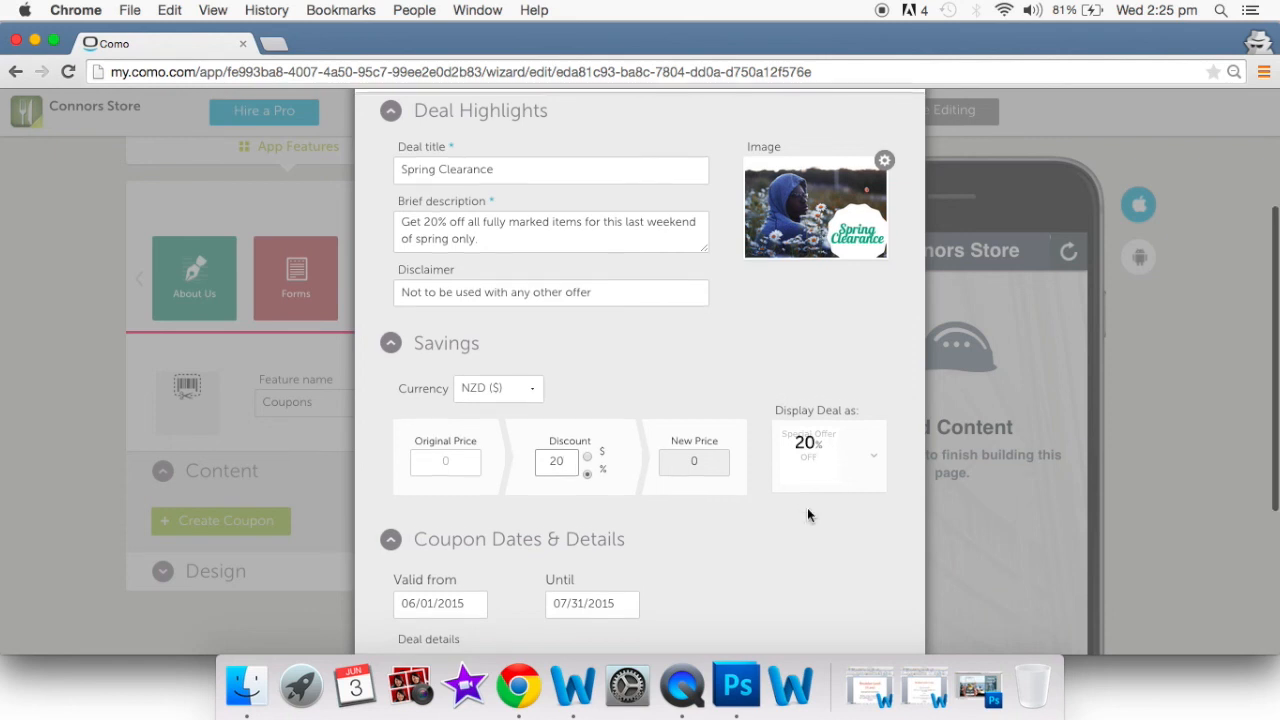
Review the coupon's validity dates and push notification options, and return to the coupon types
scroll(808, 513, down, 5)
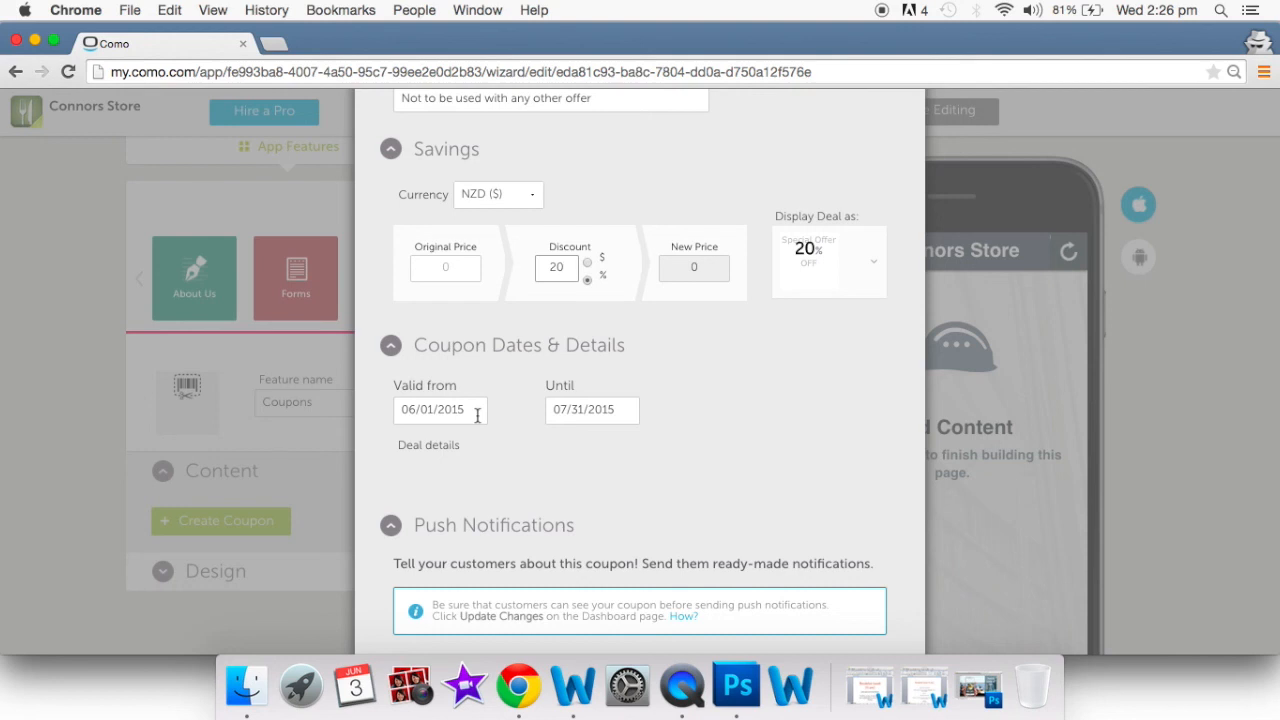
scroll(477, 416, down, 1)
scroll(477, 416, up, 2)
scroll(477, 416, up, 5)
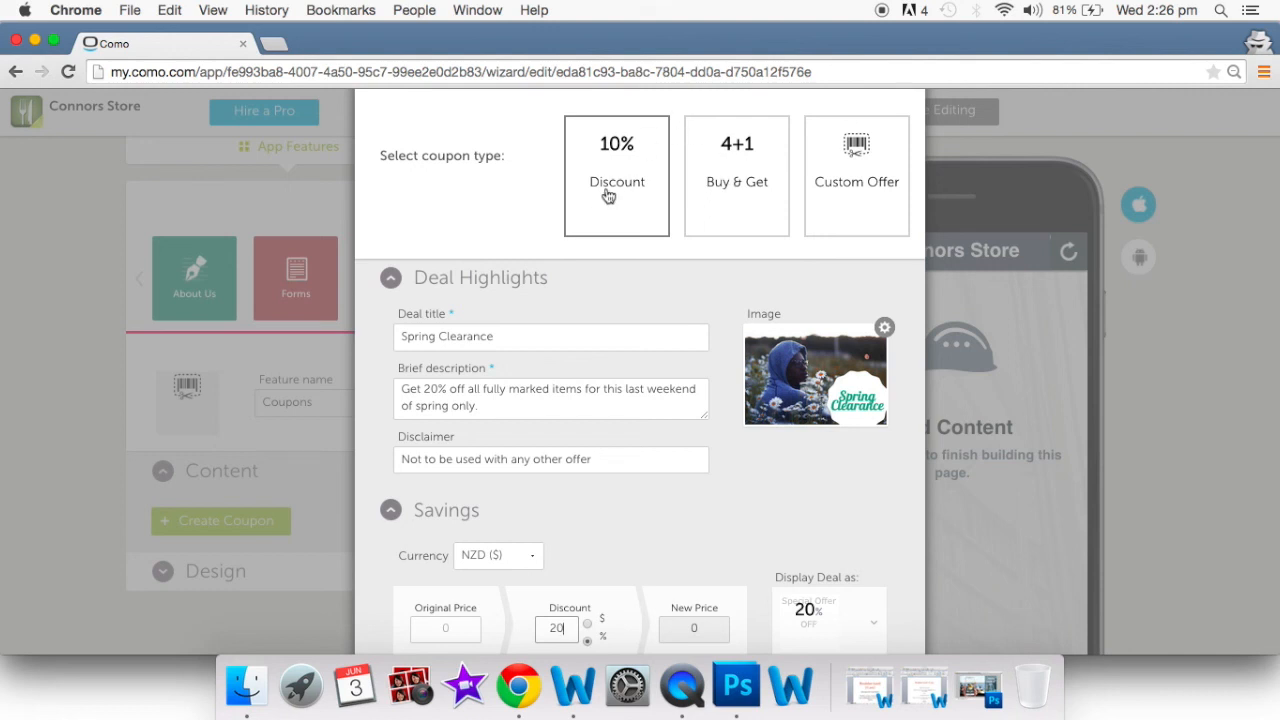
Add the Spring Clearance coupon with its 20% discount to the Coupons feature and check it in the phone preview
scroll(594, 231, down, 1)
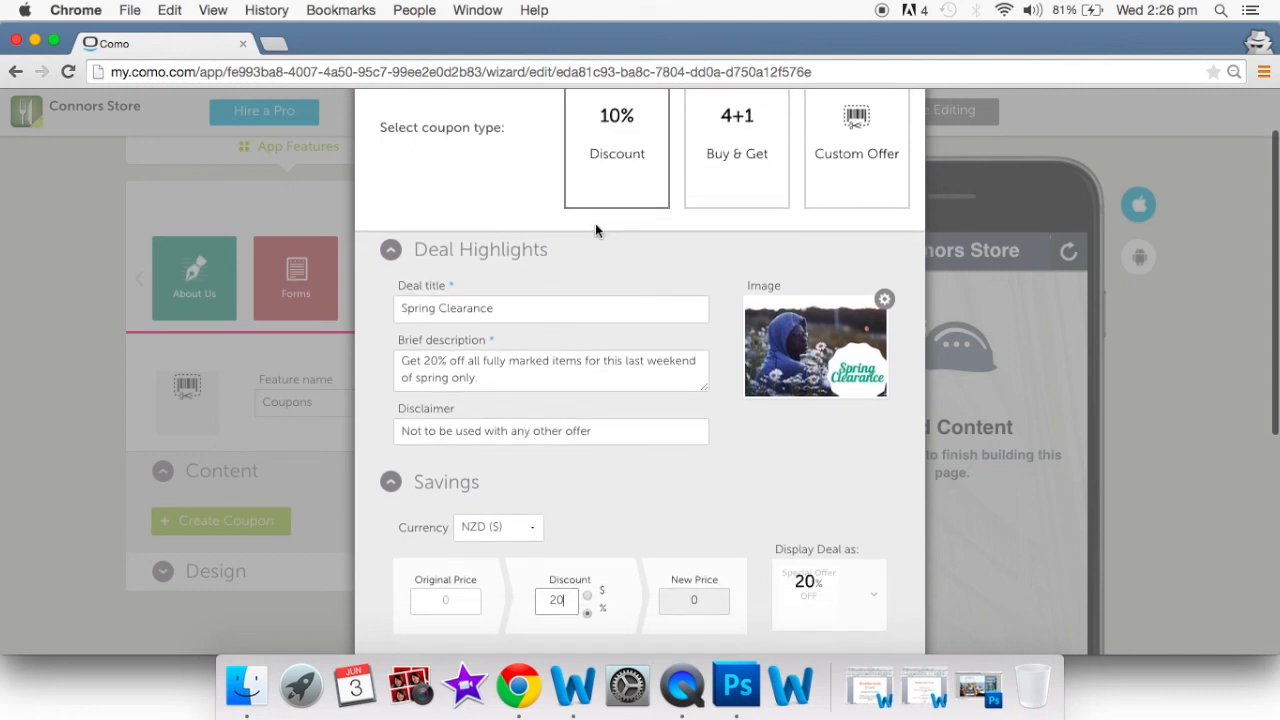
scroll(615, 417, down, 5)
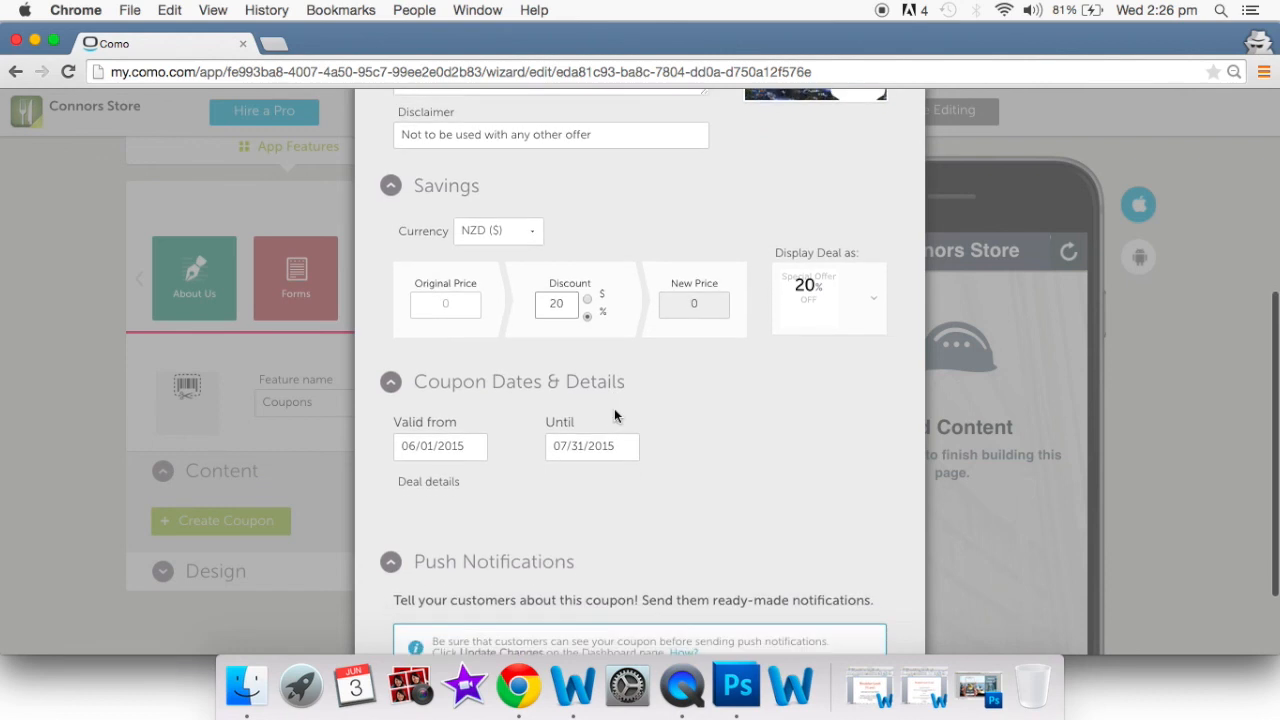
scroll(614, 408, down, 2)
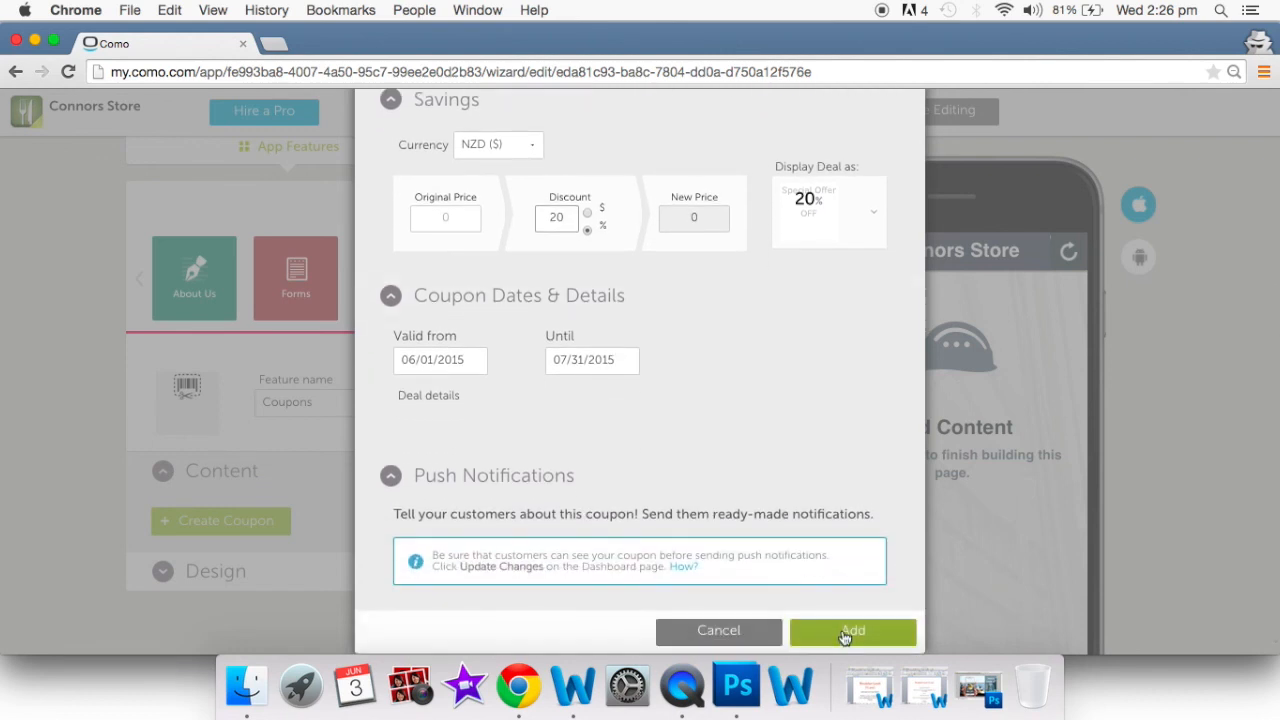
click(848, 632)
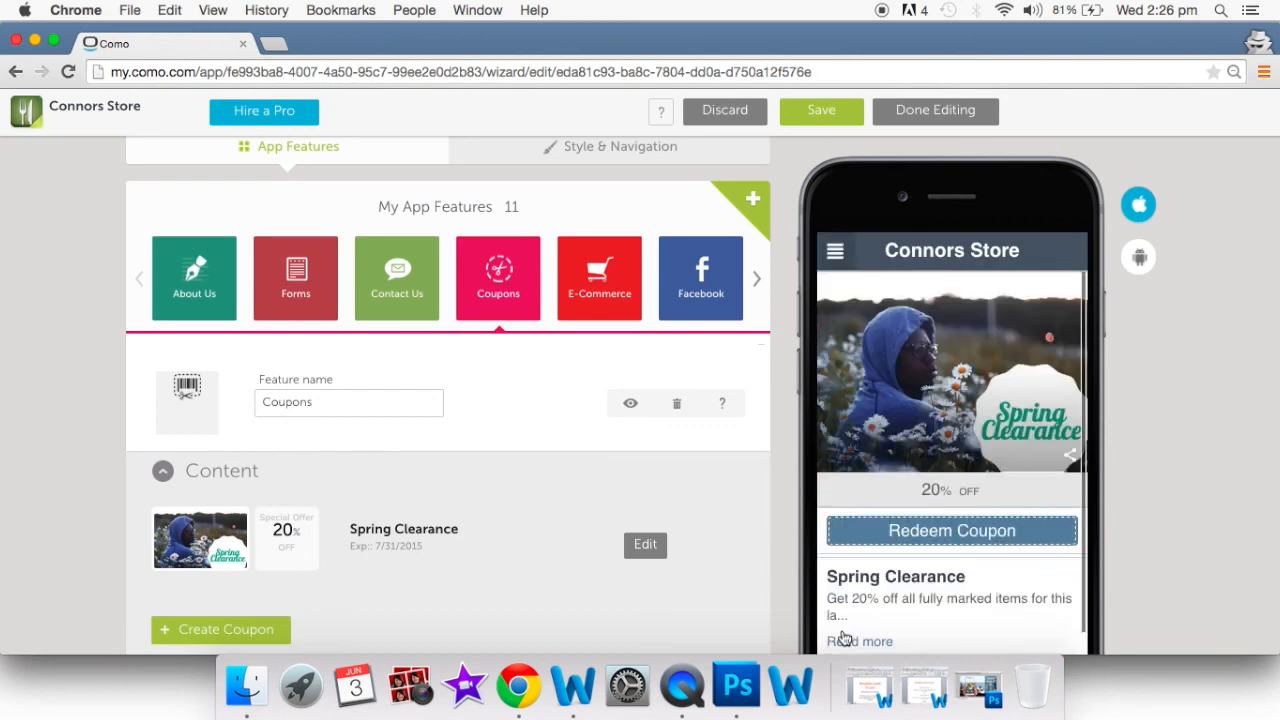
scroll(892, 392, down, 2)
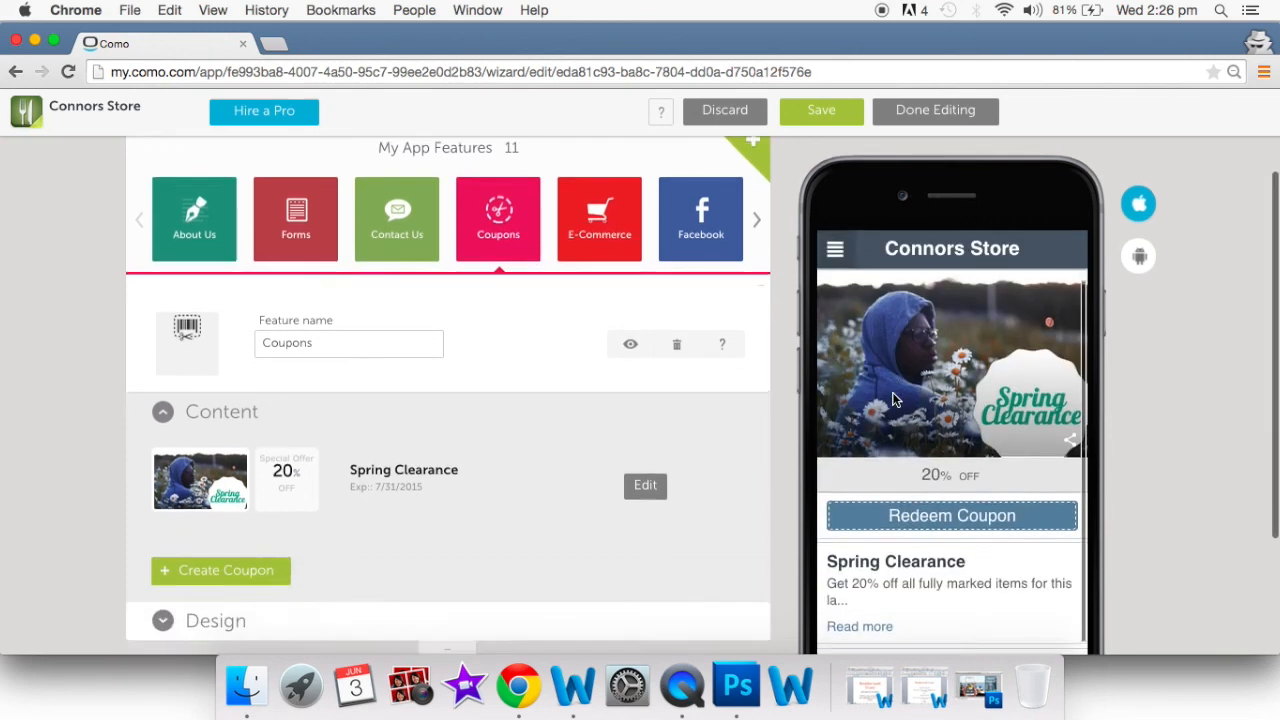
scroll(892, 392, down, 5)
scroll(920, 420, up, 5)
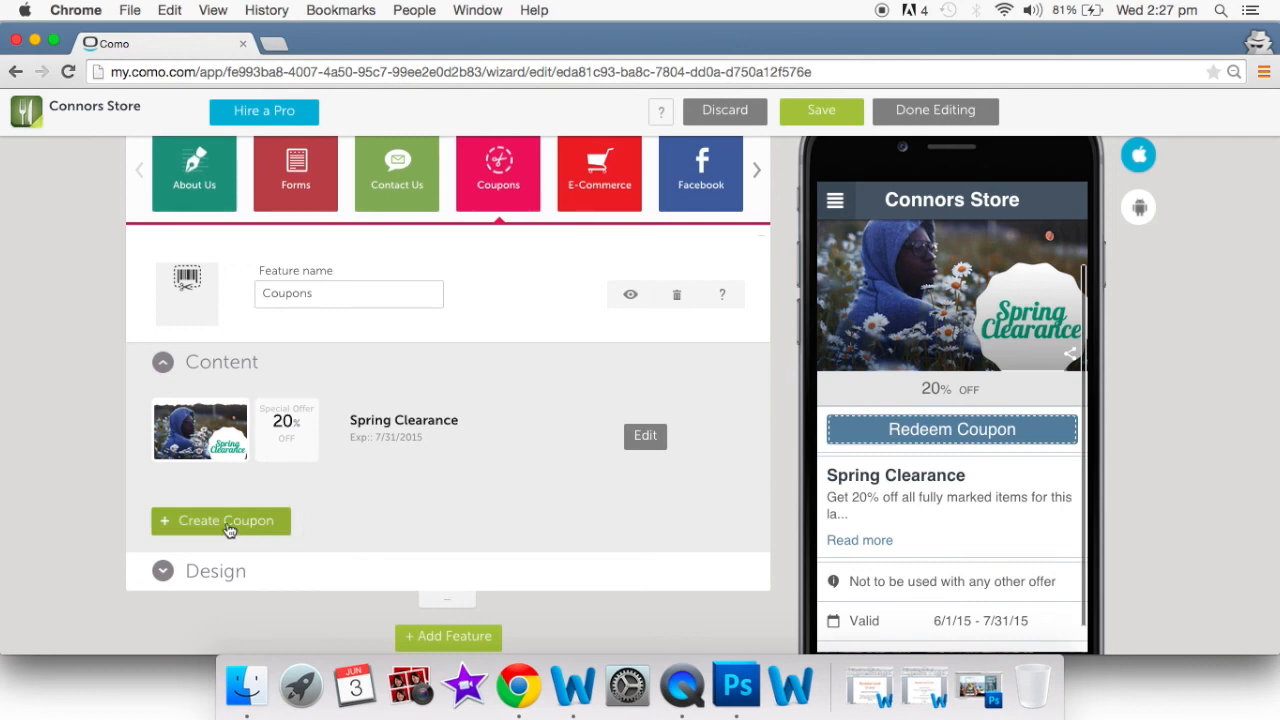
scroll(228, 530, up, 4)
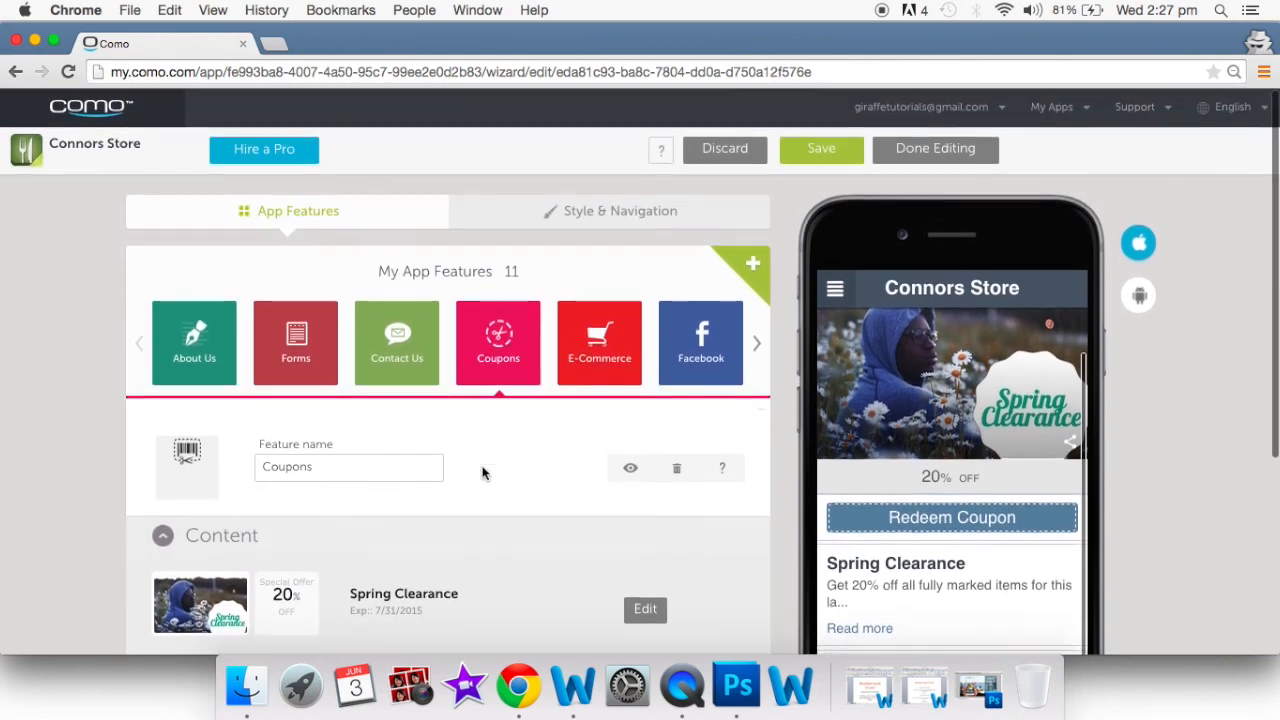
Open the E-Commerce feature, try the Etsy service, and select Other as the online store service
click(605, 374)
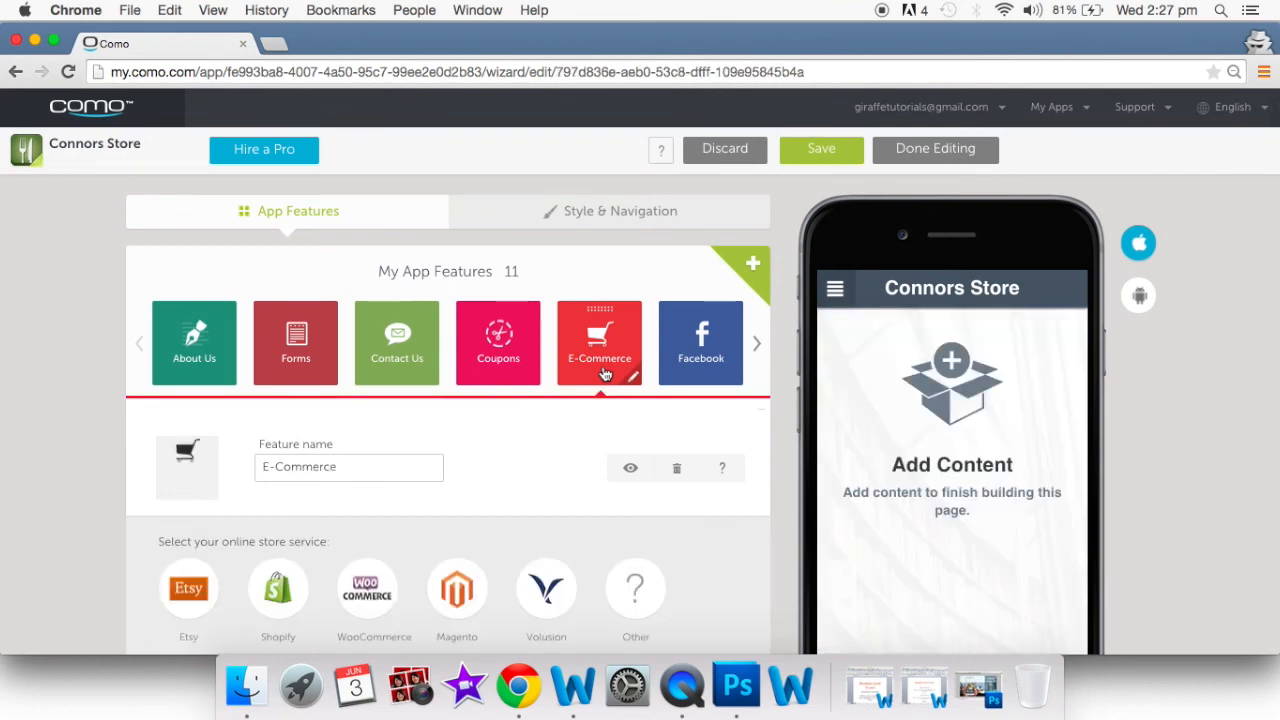
scroll(605, 374, down, 3)
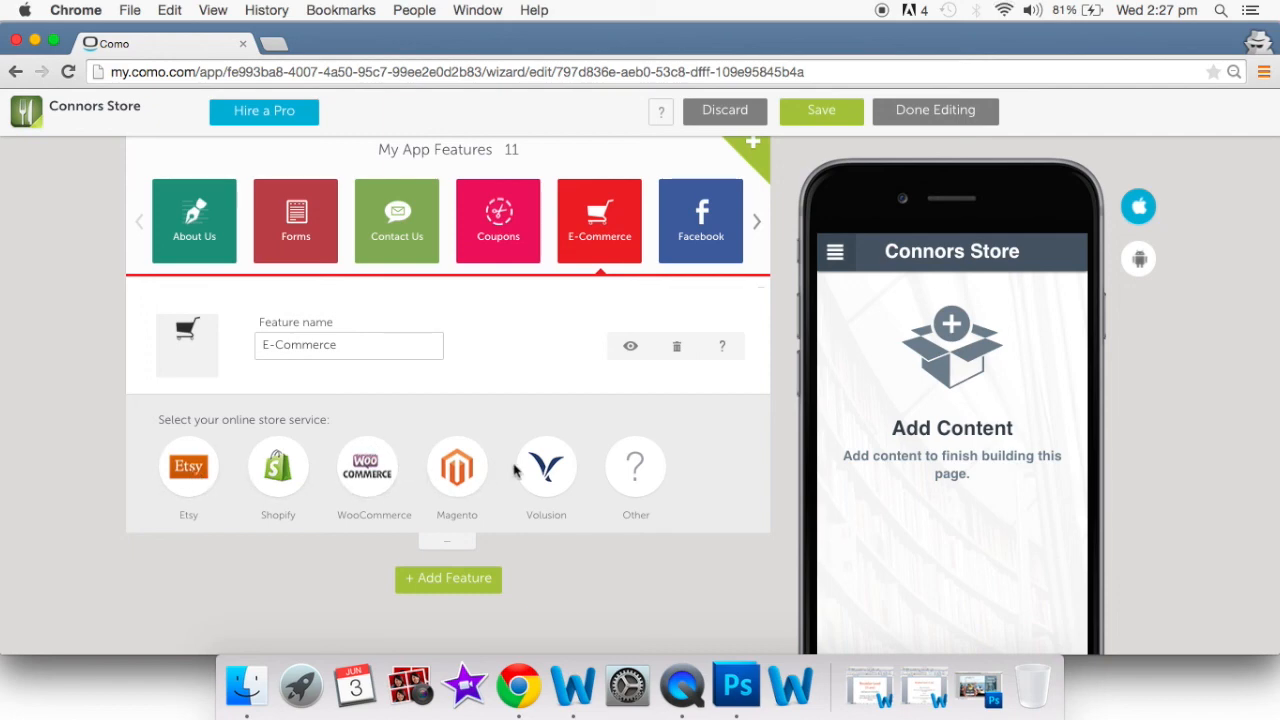
click(196, 468)
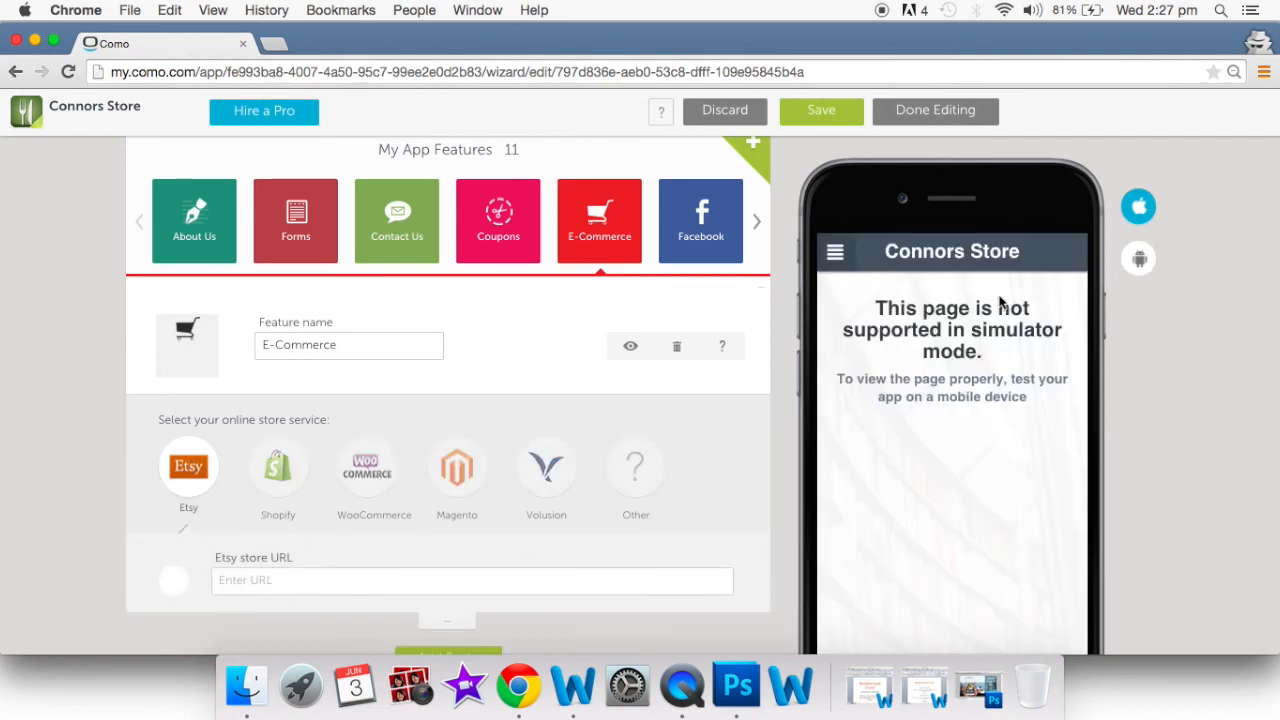
click(620, 478)
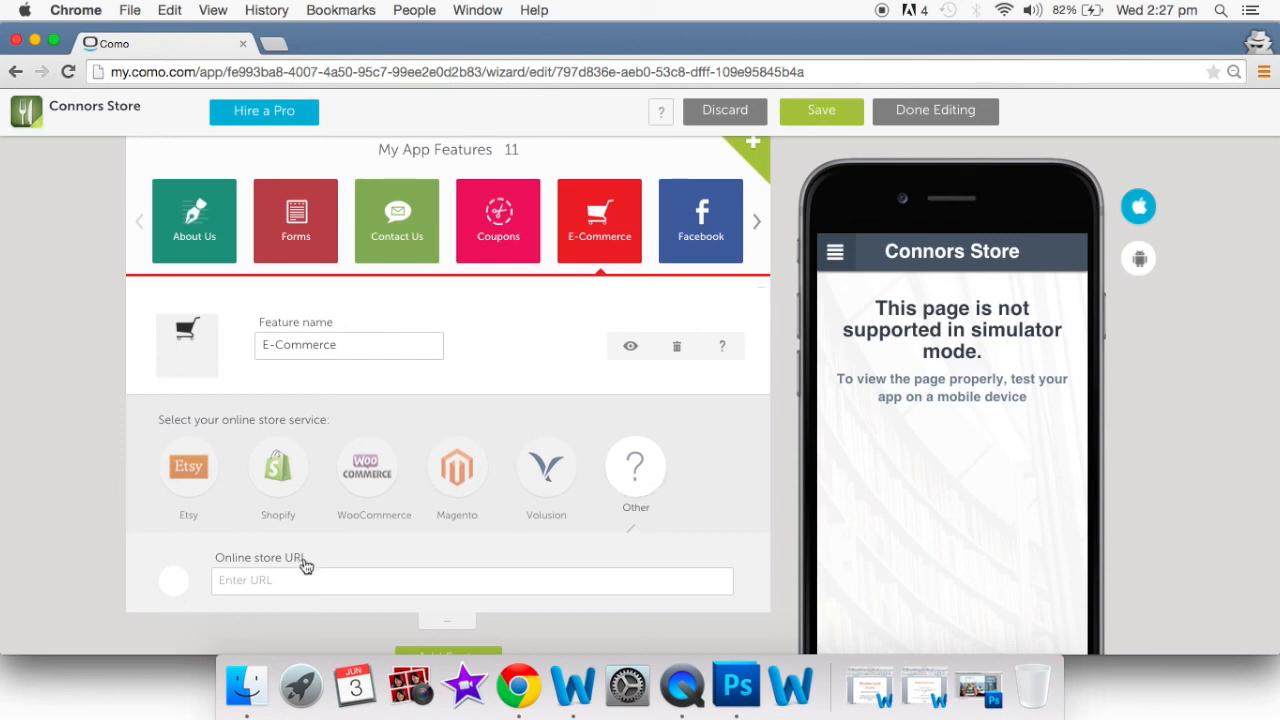
scroll(304, 581, down, 1)
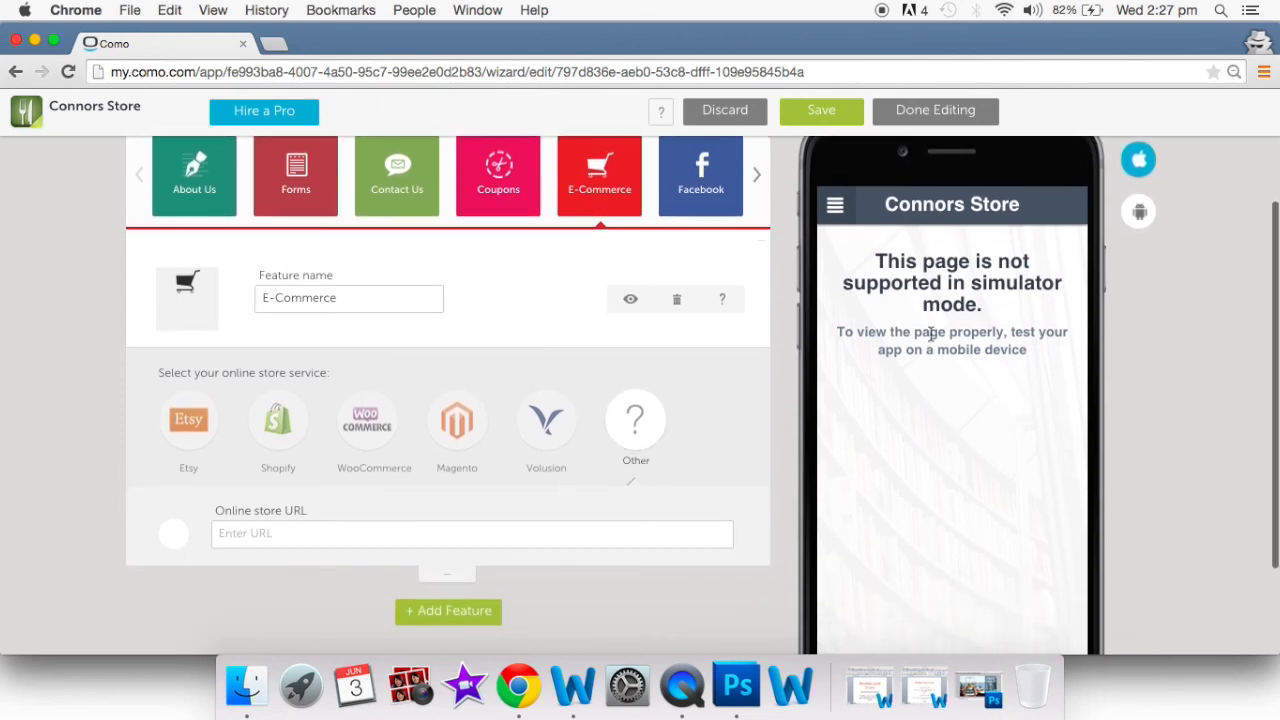
scroll(931, 335, up, 3)
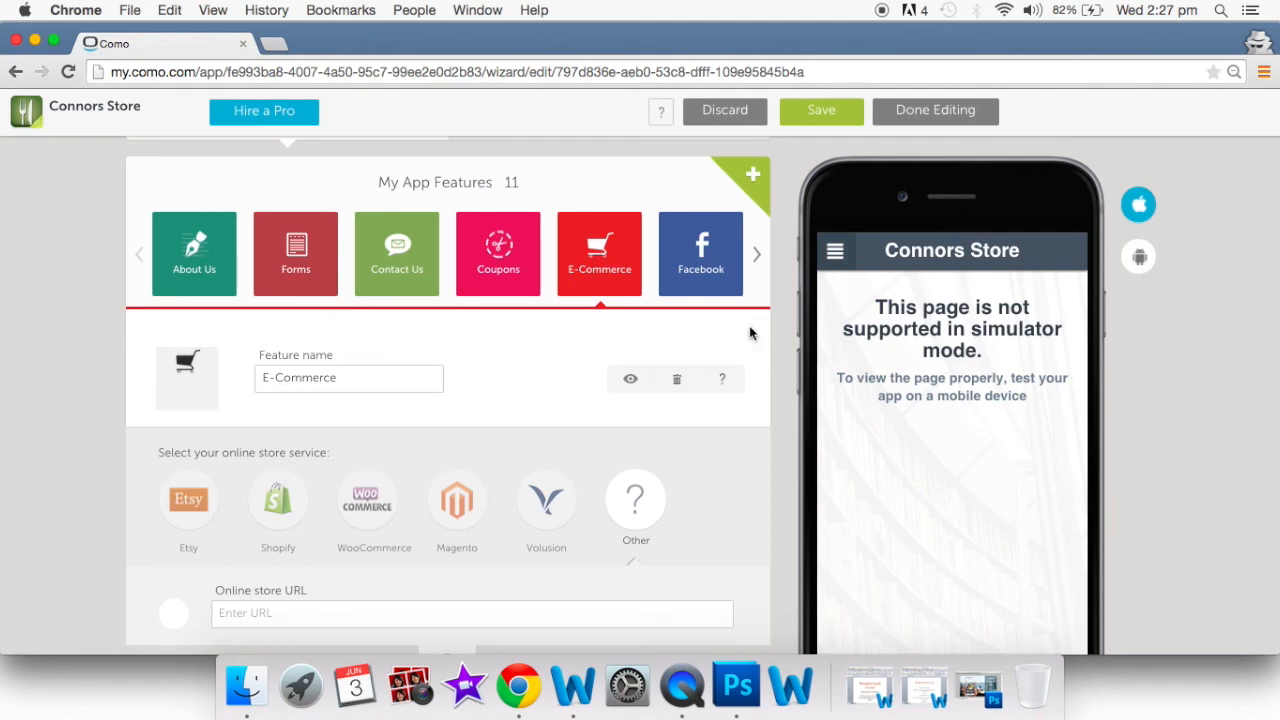
Open the Facebook feature and fill in its page URL with the address copied from the Giraffe Tutorials Facebook page
click(703, 258)
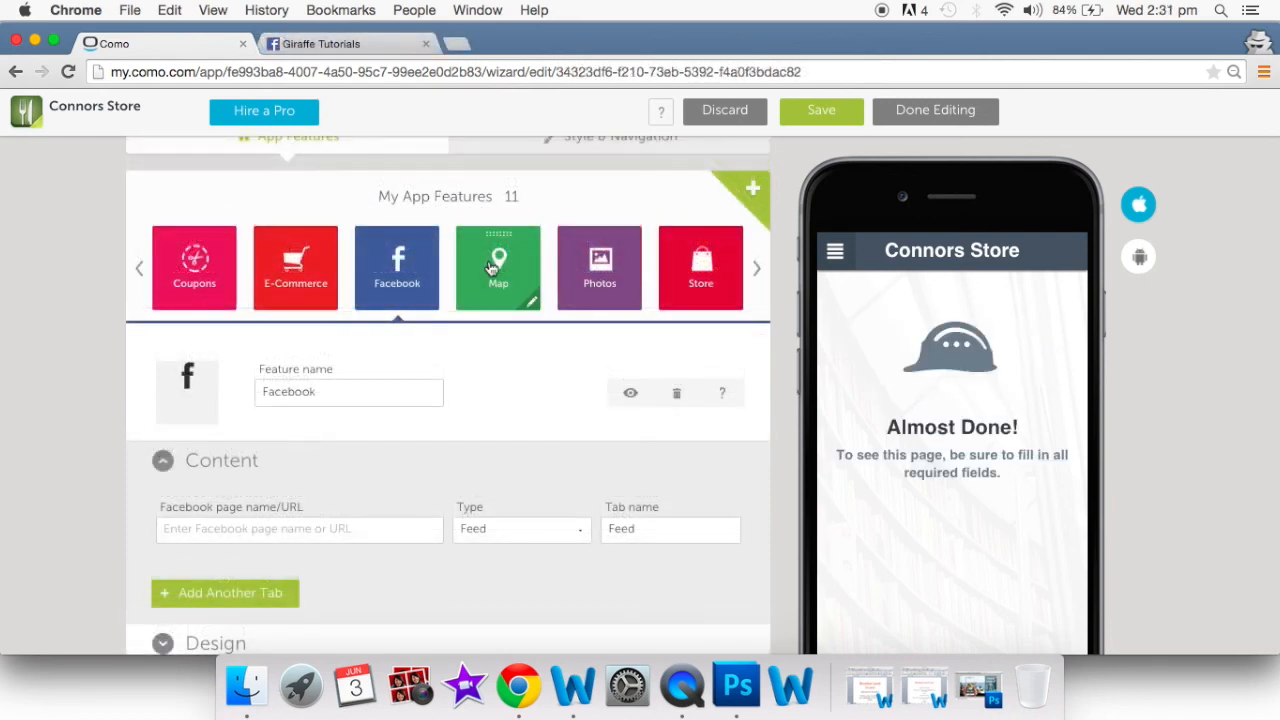
click(334, 46)
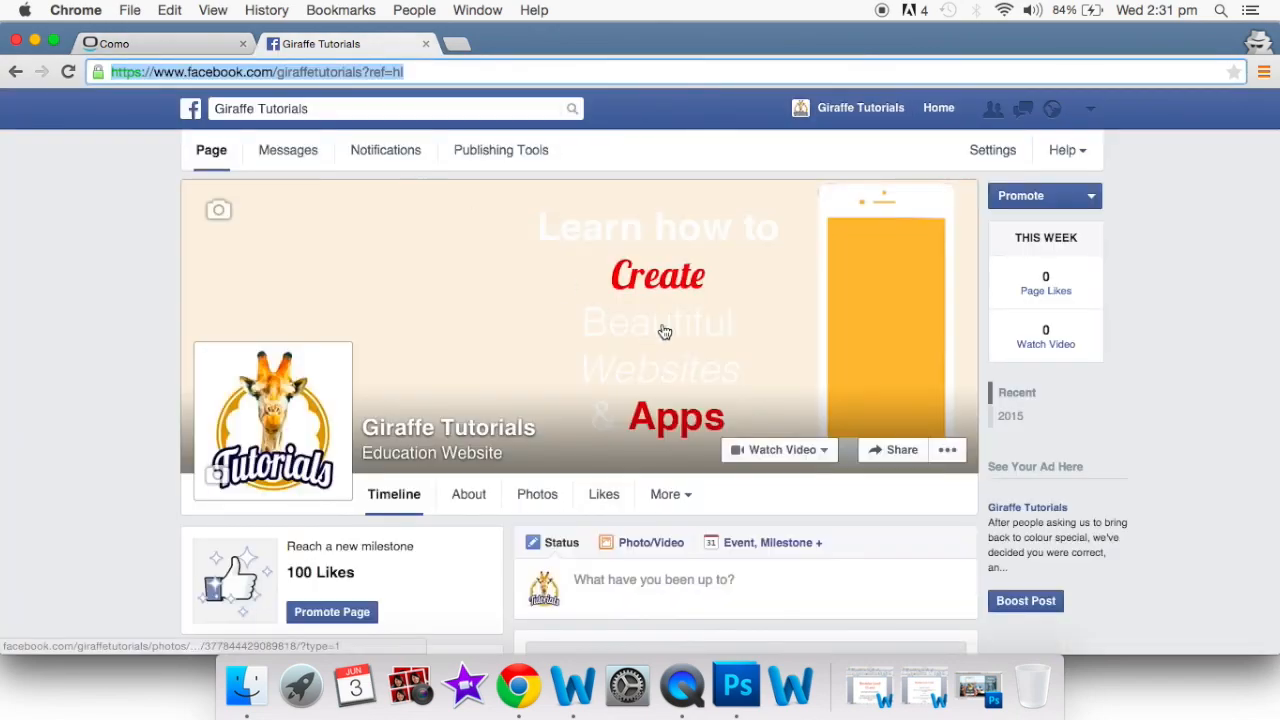
scroll(553, 418, down, 10)
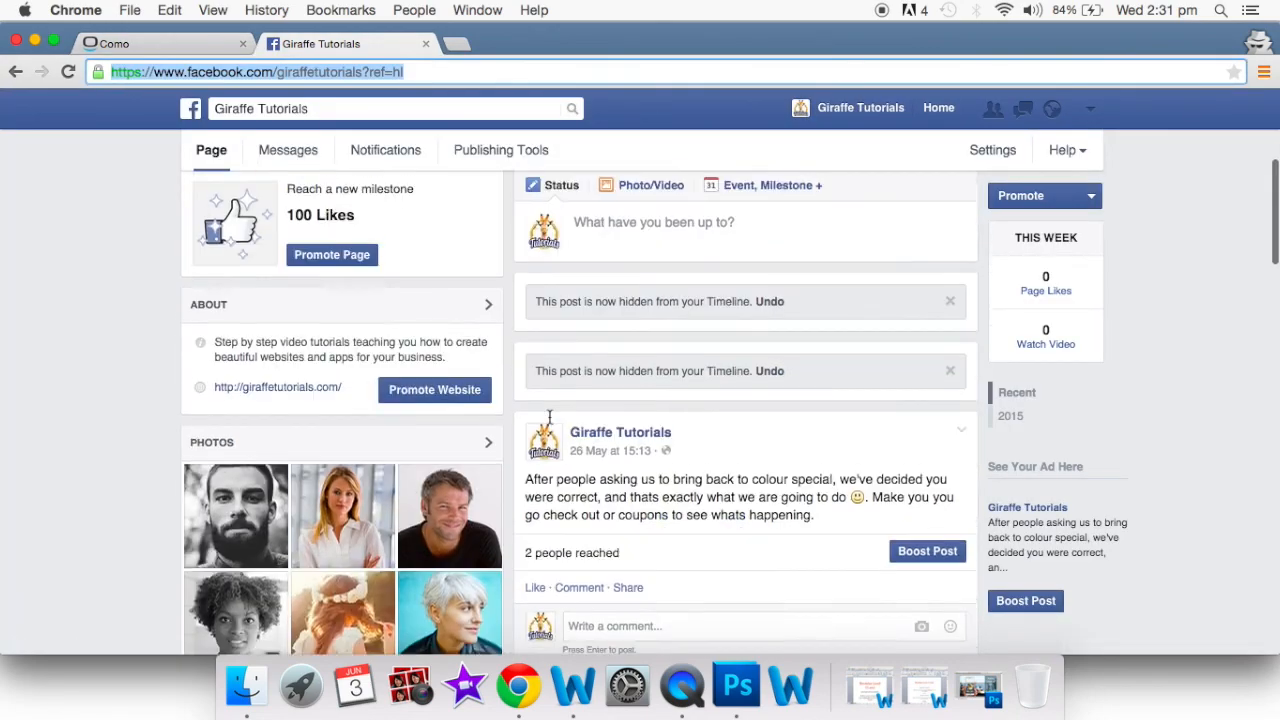
scroll(550, 424, up, 10)
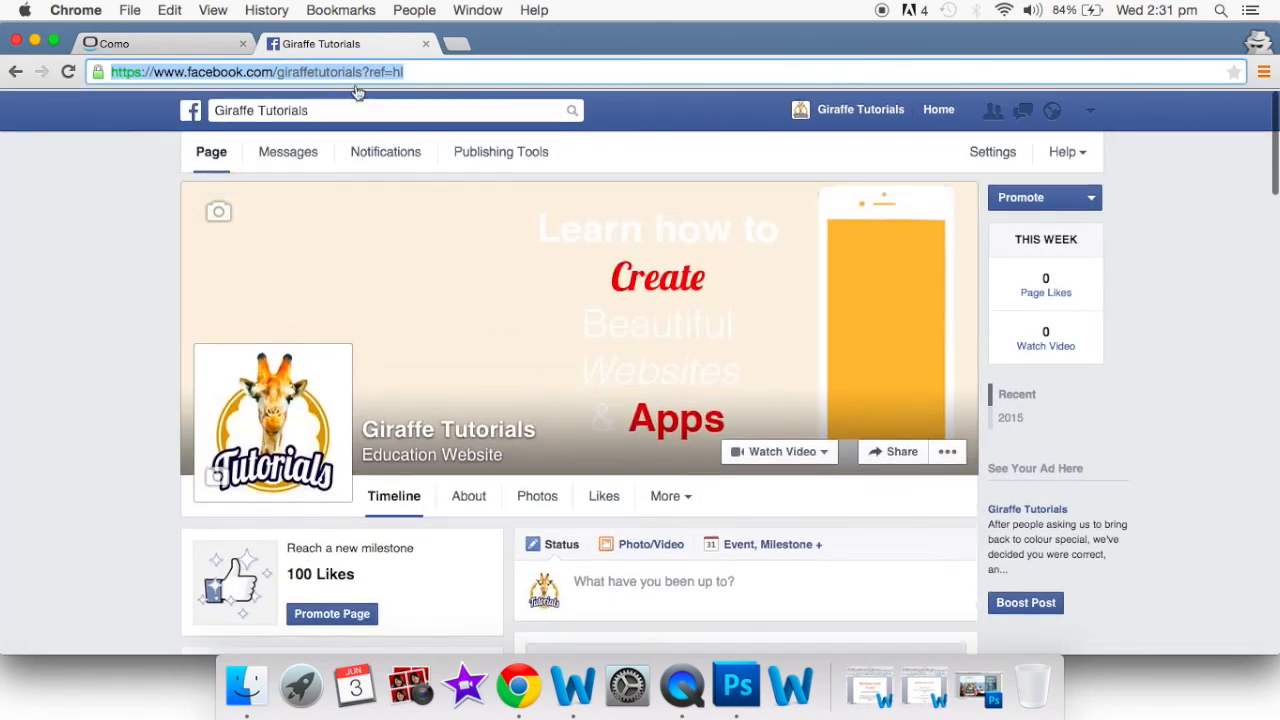
triple_click(345, 71)
key(super+c)
click(190, 44)
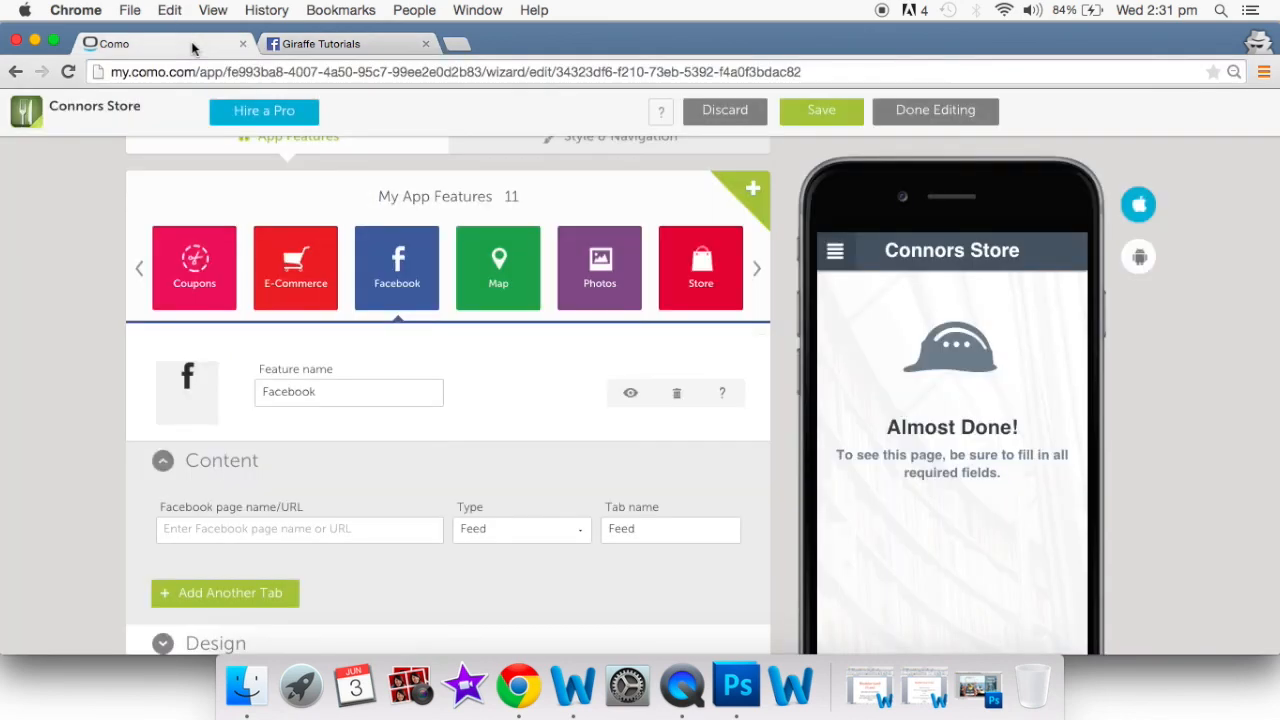
click(328, 530)
key(super+v)
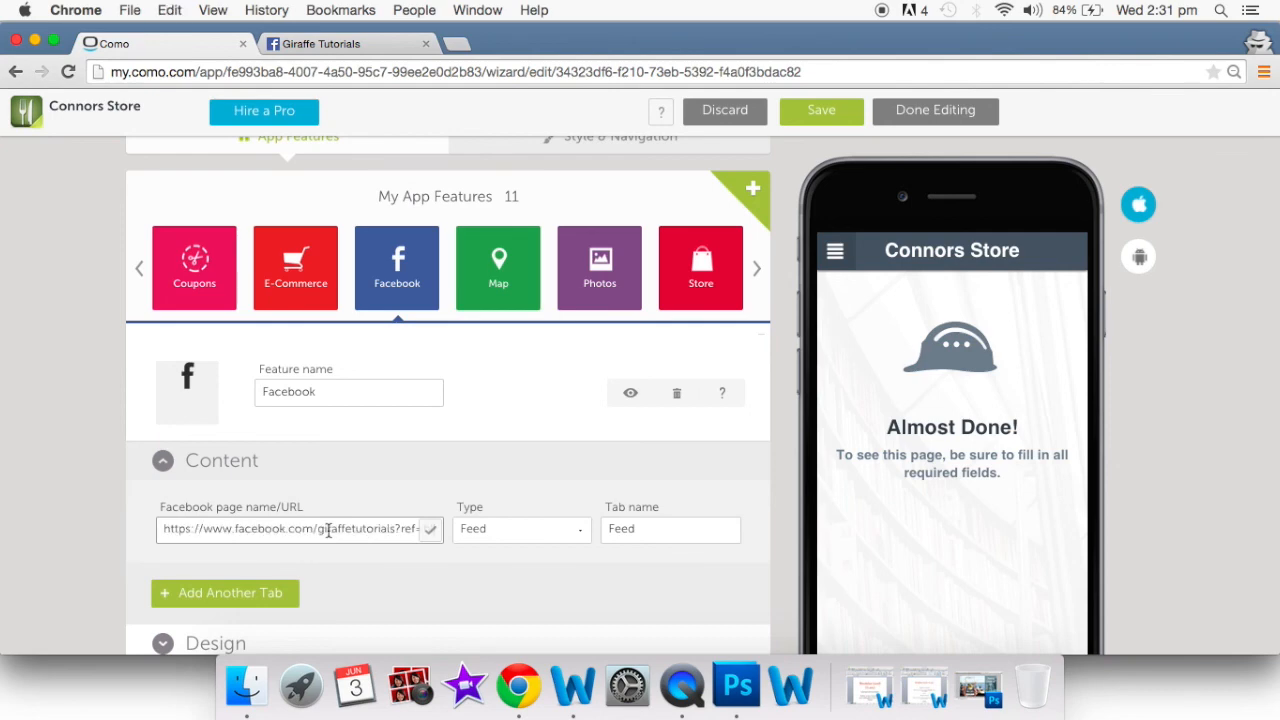
Set the Facebook tab's type to Posts and check the posts in the phone preview
click(575, 537)
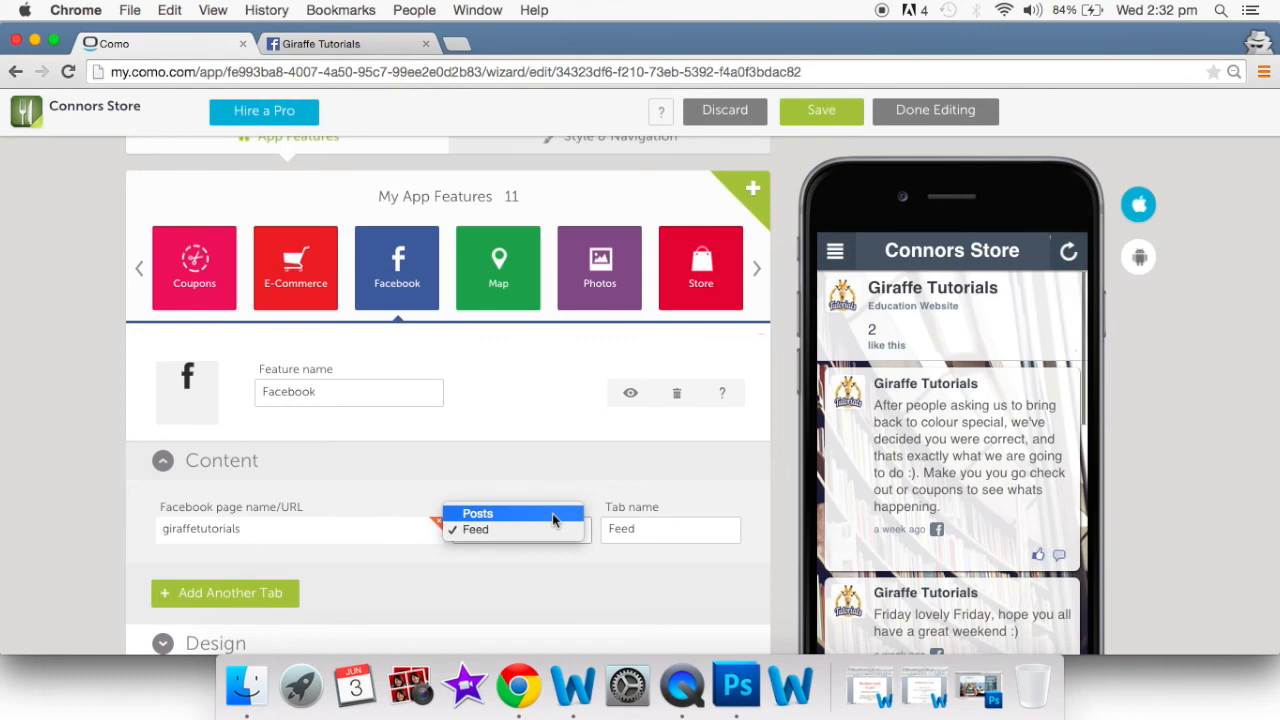
click(553, 515)
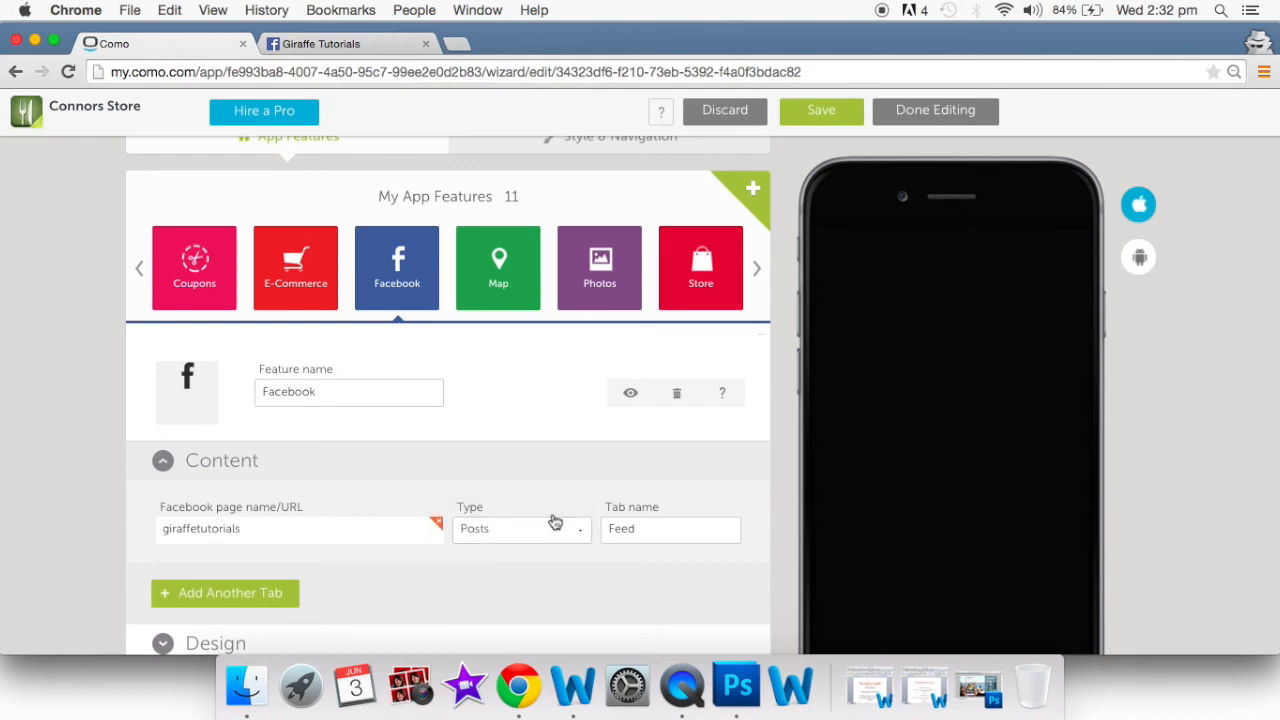
scroll(678, 572, down, 1)
scroll(961, 555, down, 2)
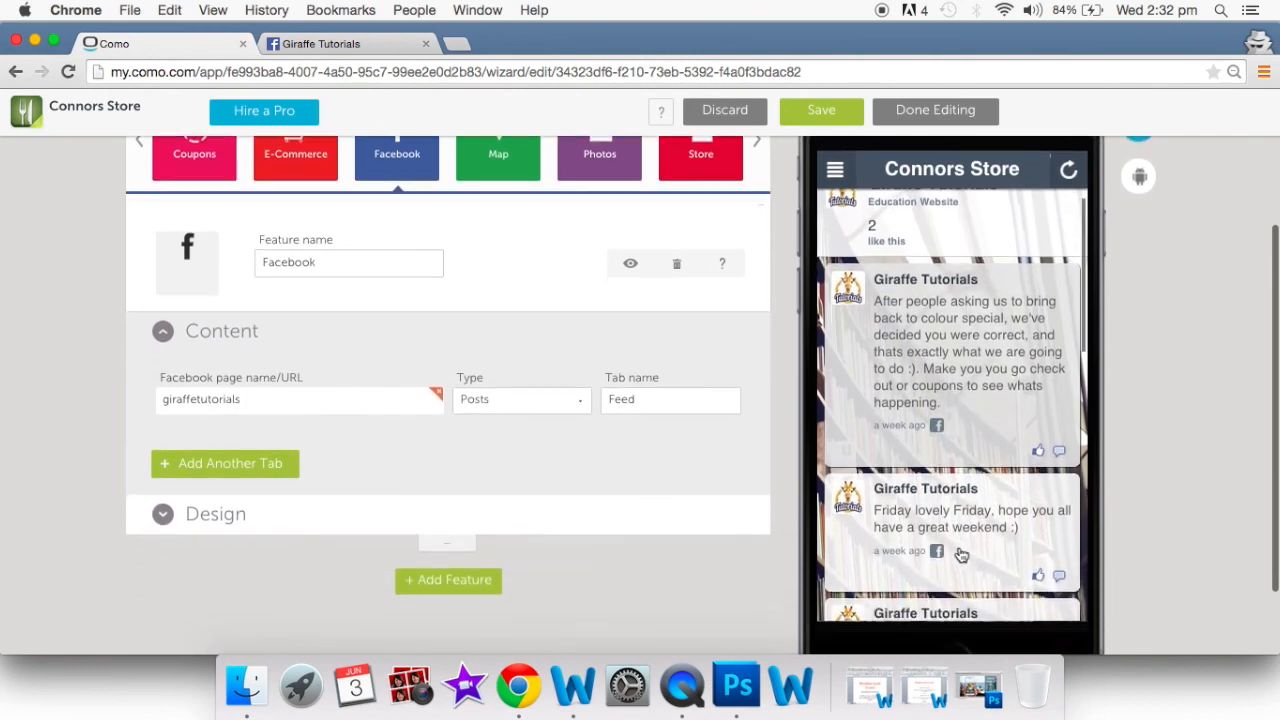
scroll(938, 425, up, 3)
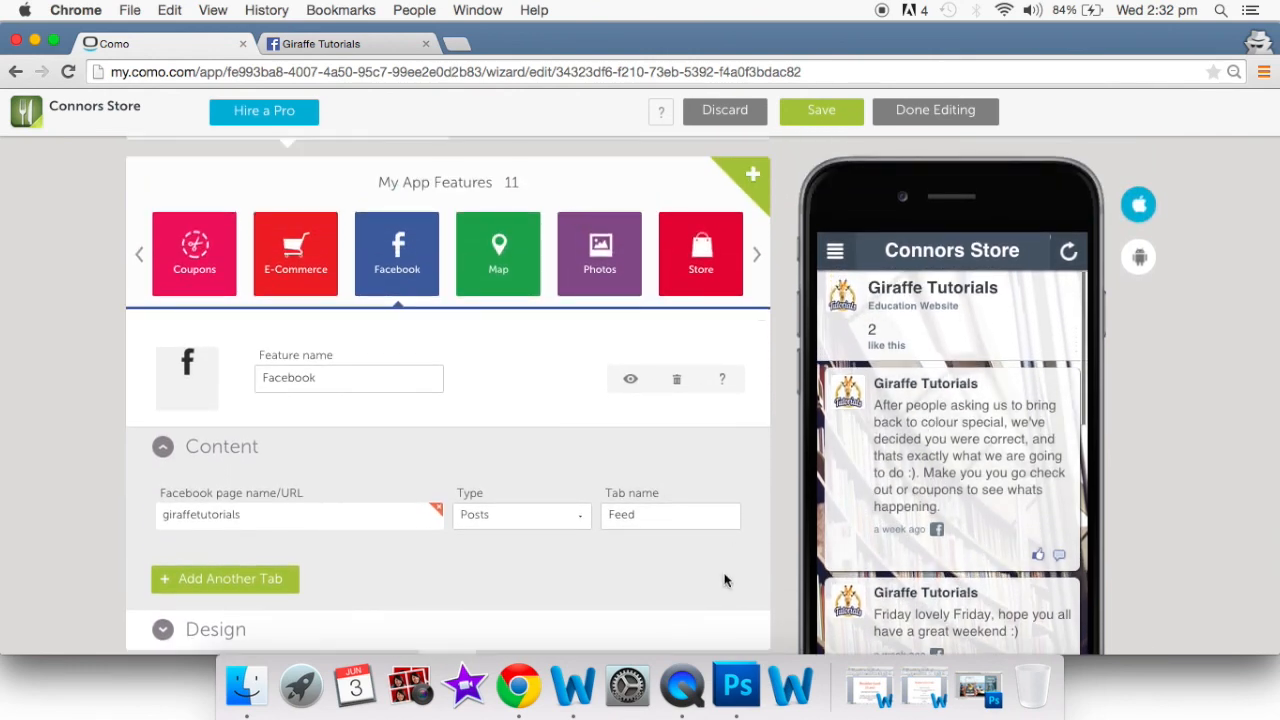
Change the Facebook feature's design to the second layout, the plain list without boxes, and check the preview
scroll(726, 580, down, 6)
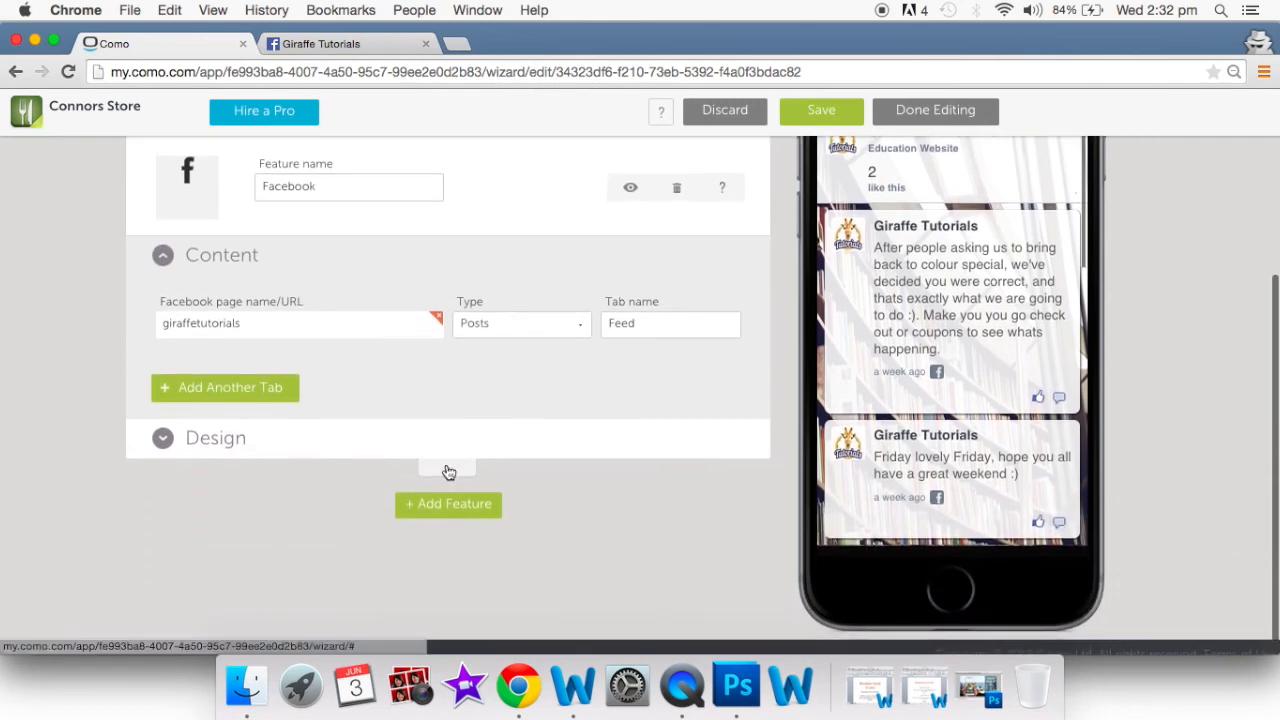
click(170, 442)
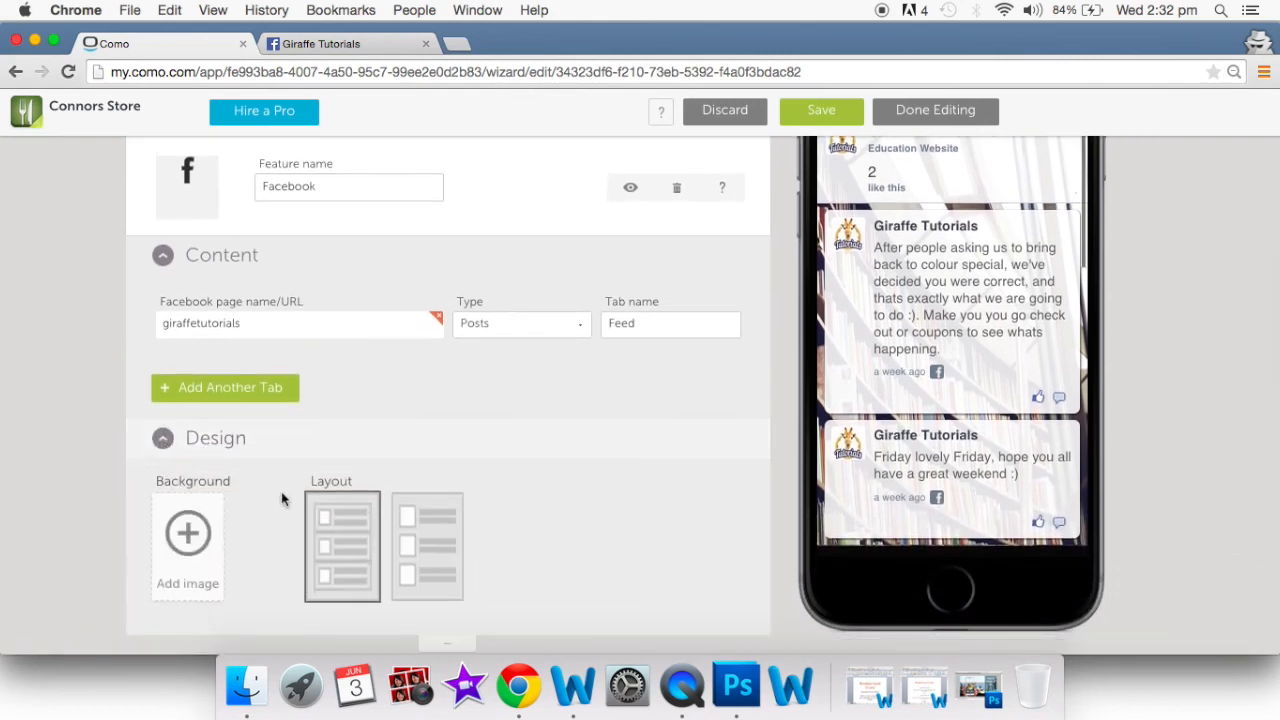
click(422, 550)
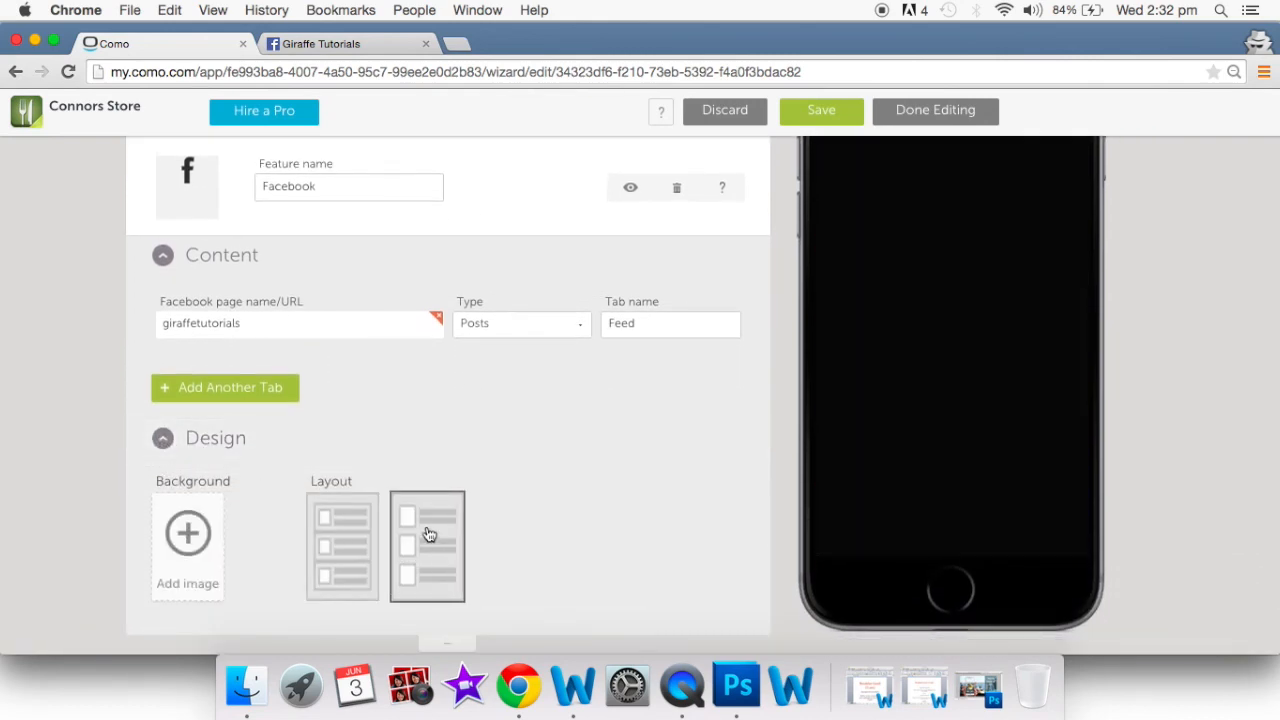
scroll(694, 542, up, 2)
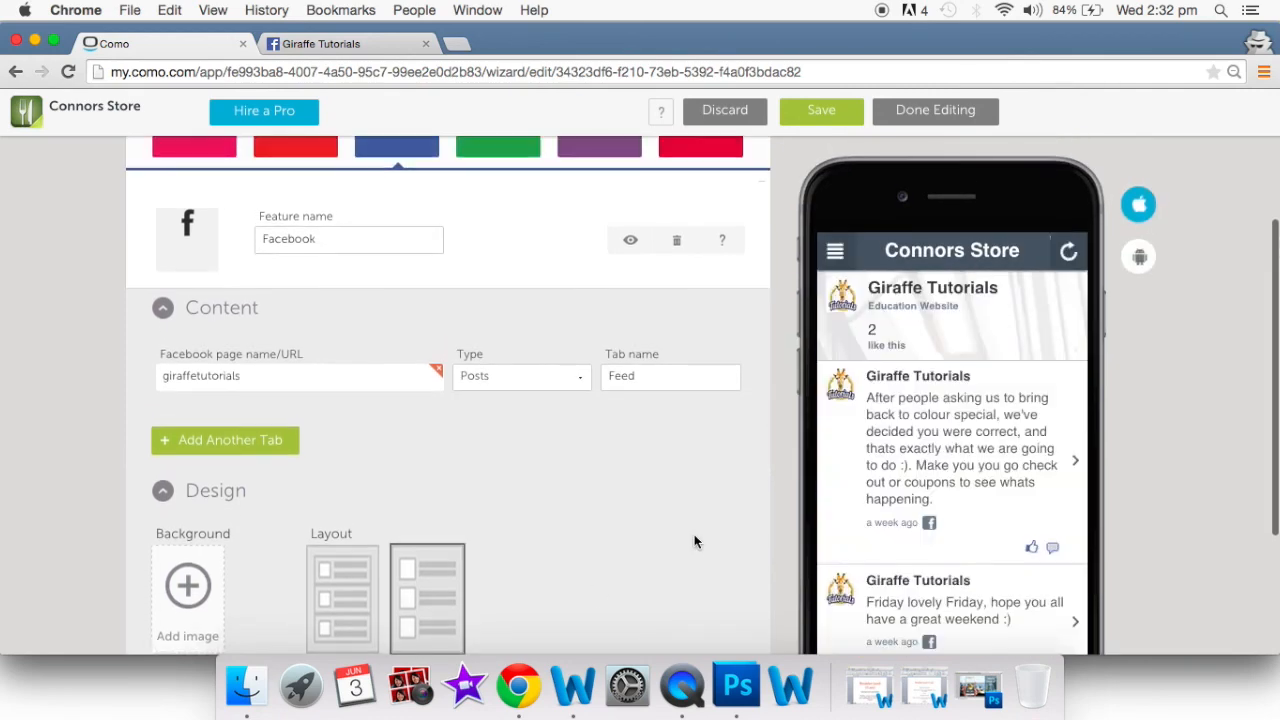
scroll(715, 584, up, 3)
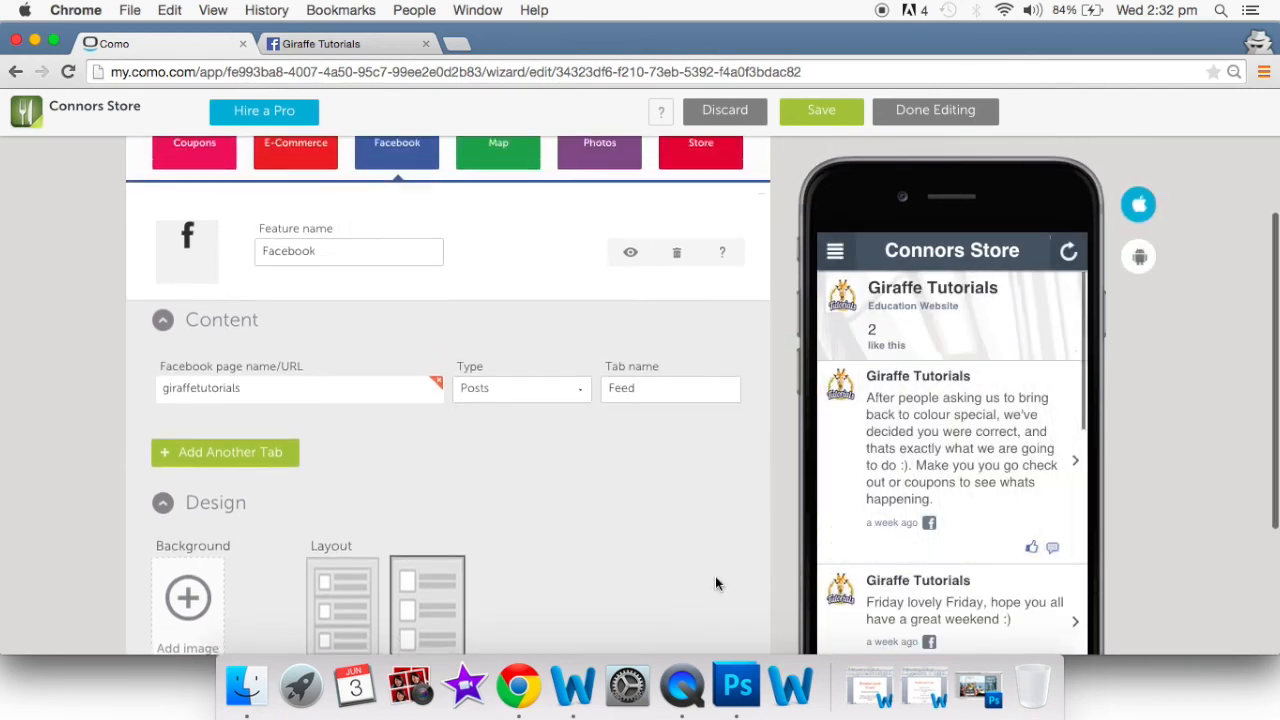
scroll(715, 580, up, 4)
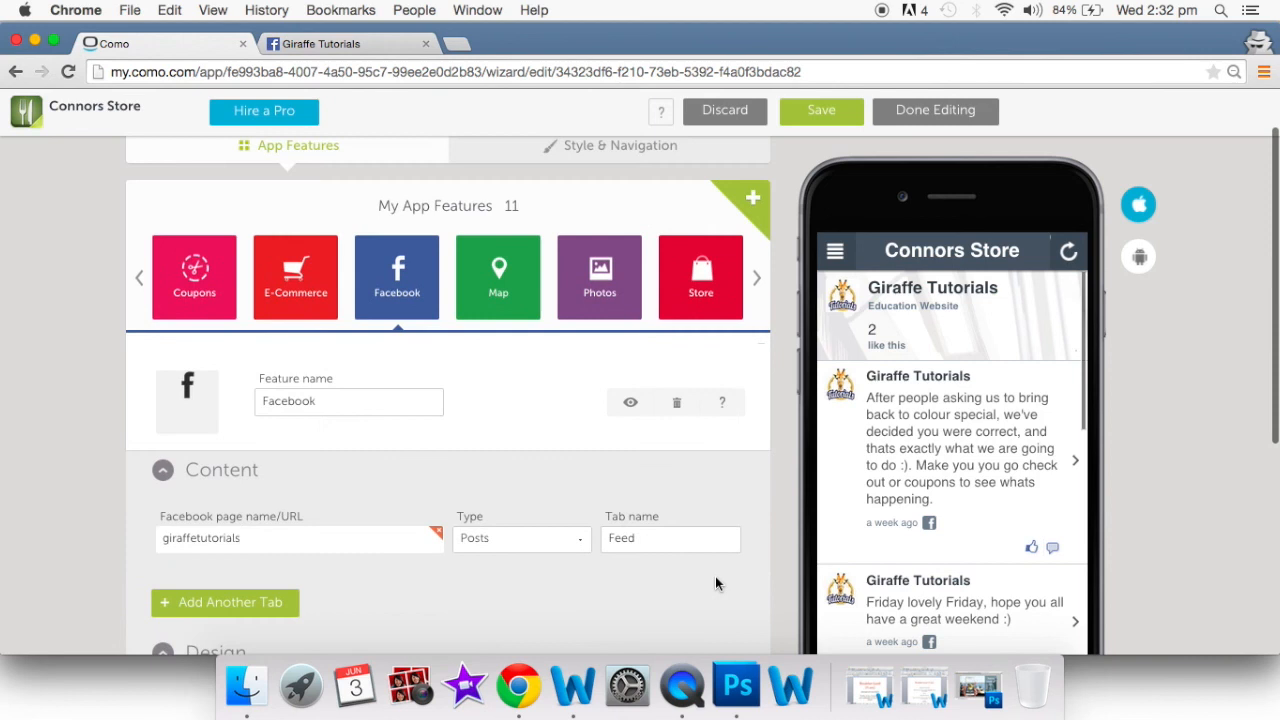
Rename the Facebook feature to News and give it the satellite dish icon from the solid icons
double_click(380, 407)
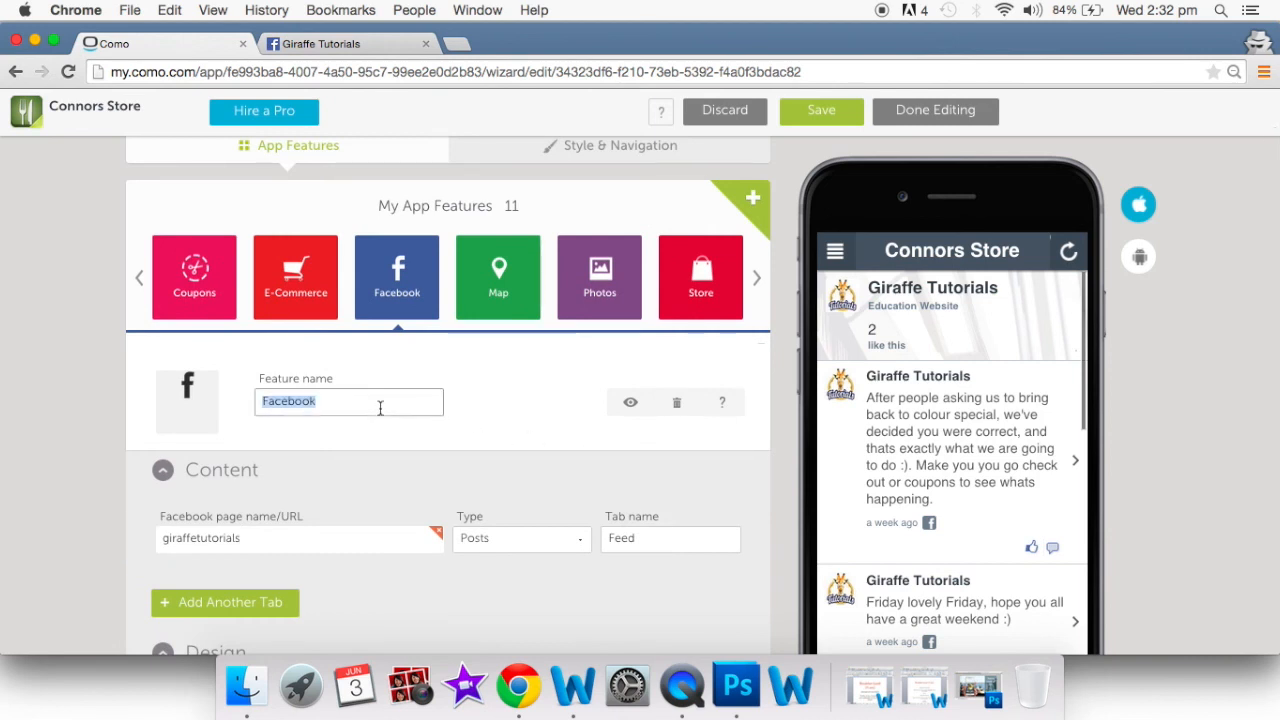
key(BackSpace)
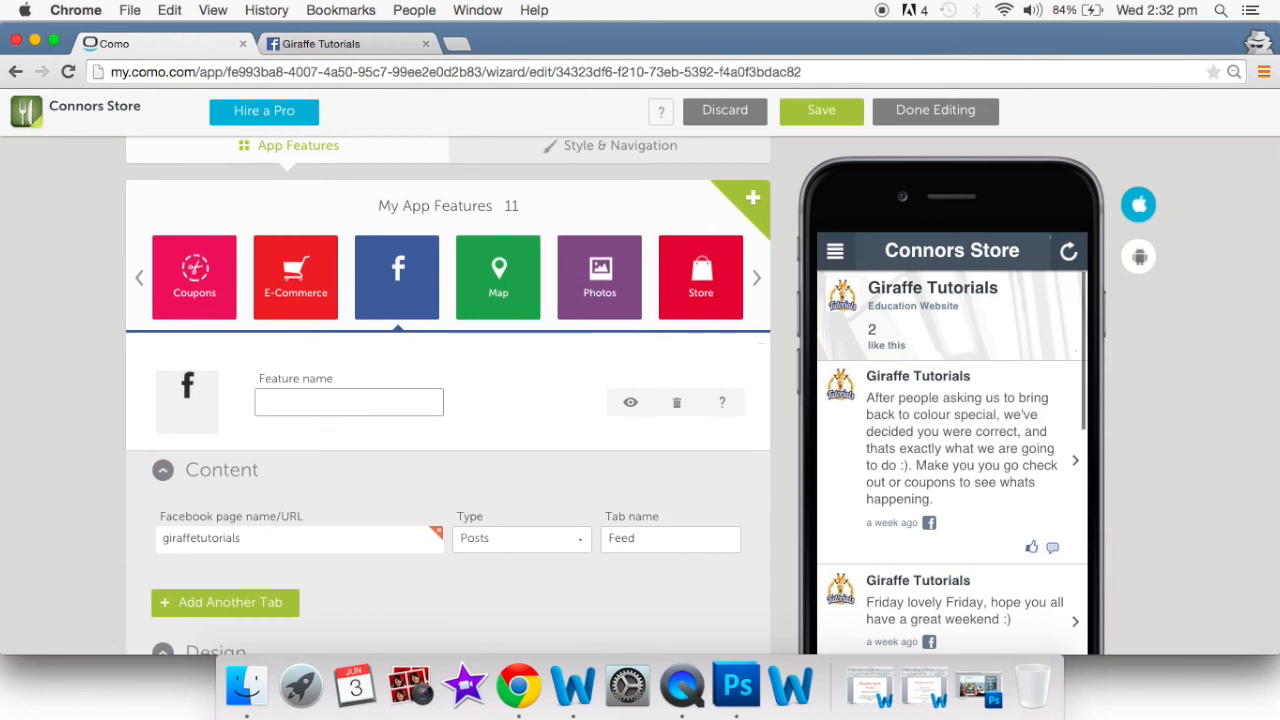
text(News)
click(211, 425)
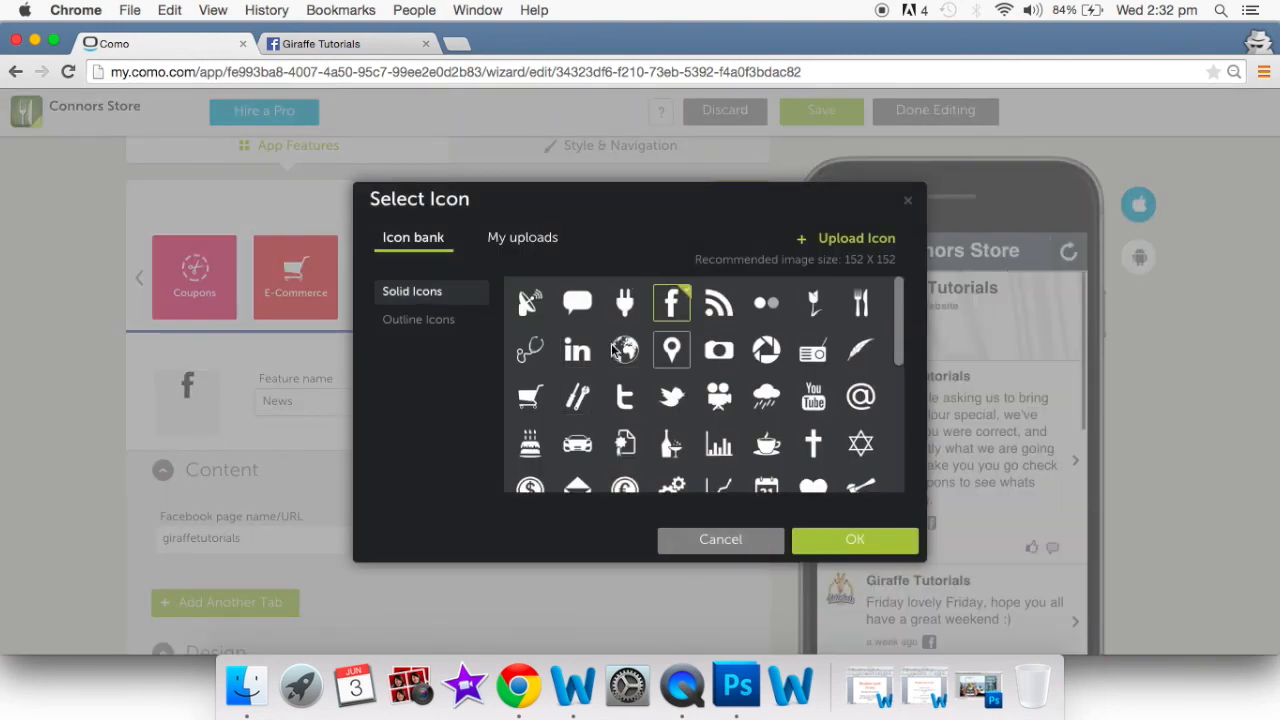
scroll(686, 365, down, 1)
scroll(686, 365, up, 1)
click(529, 303)
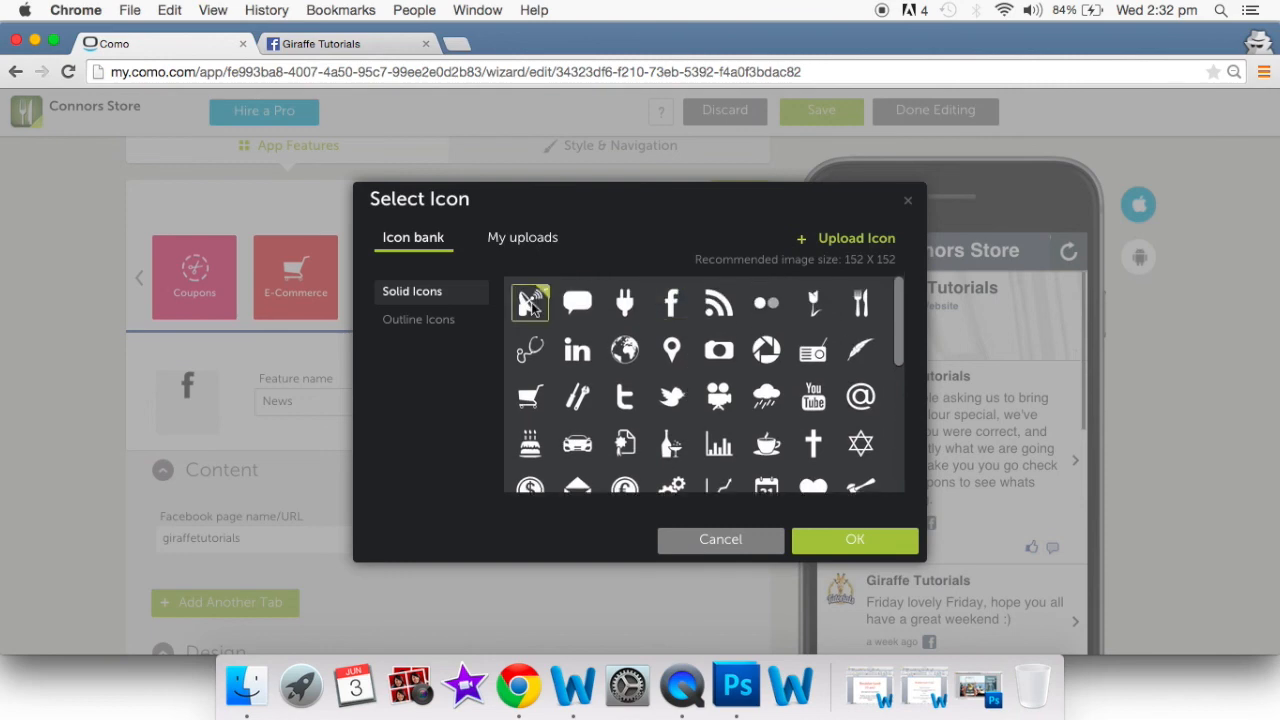
click(847, 541)
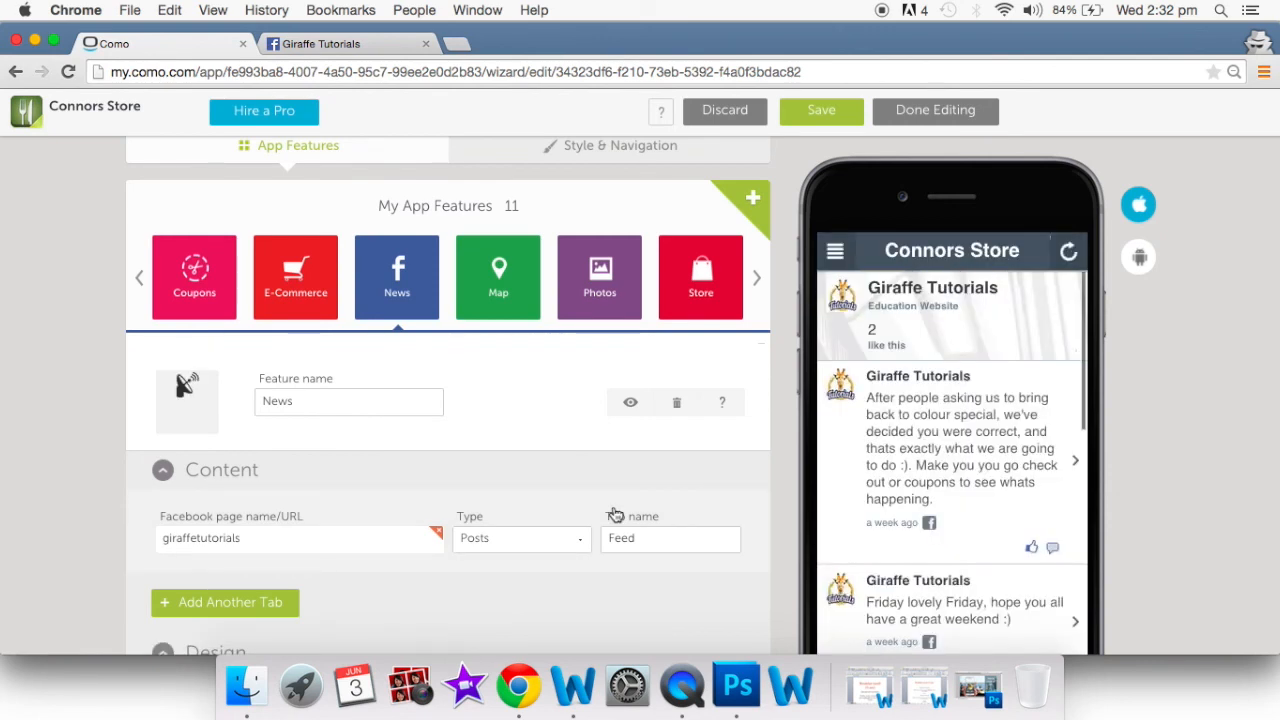
Open the Map feature and fill in its first location as Connors Store Avondale, picking the store's street address from the suggestions
click(498, 293)
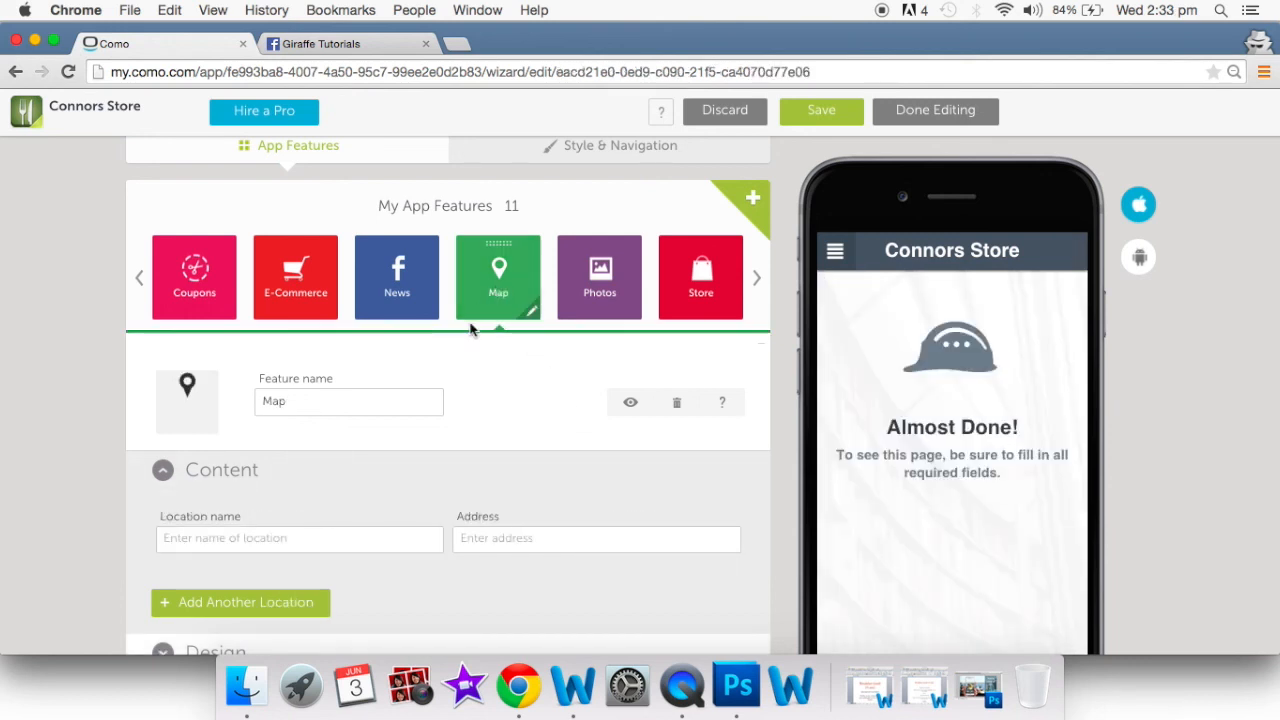
click(313, 539)
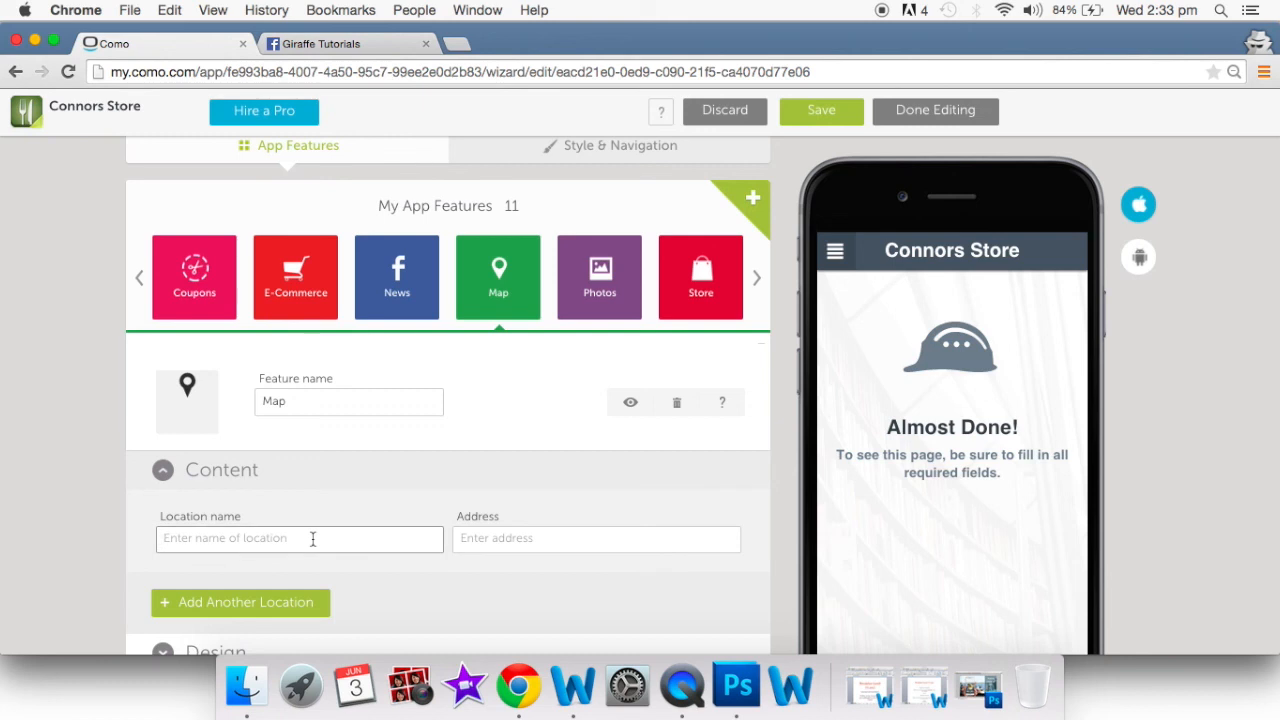
text(Connors Store Avondale)
click(505, 545)
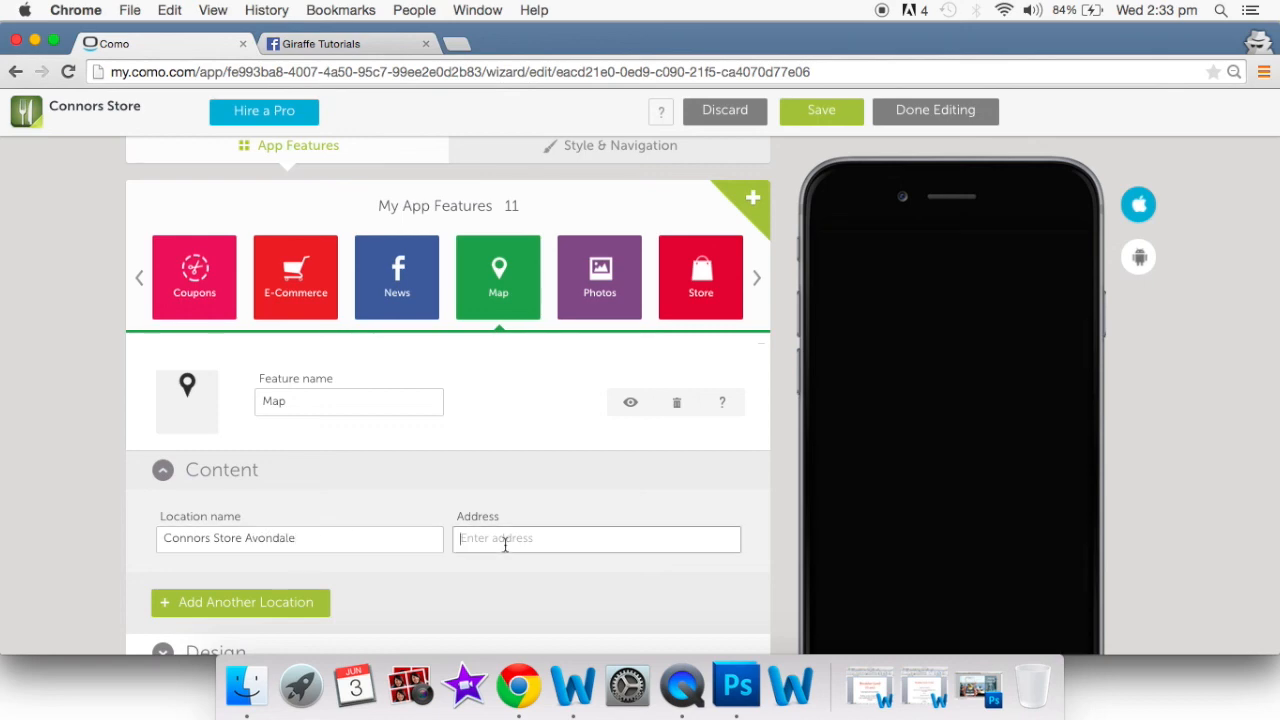
text(71 ro)
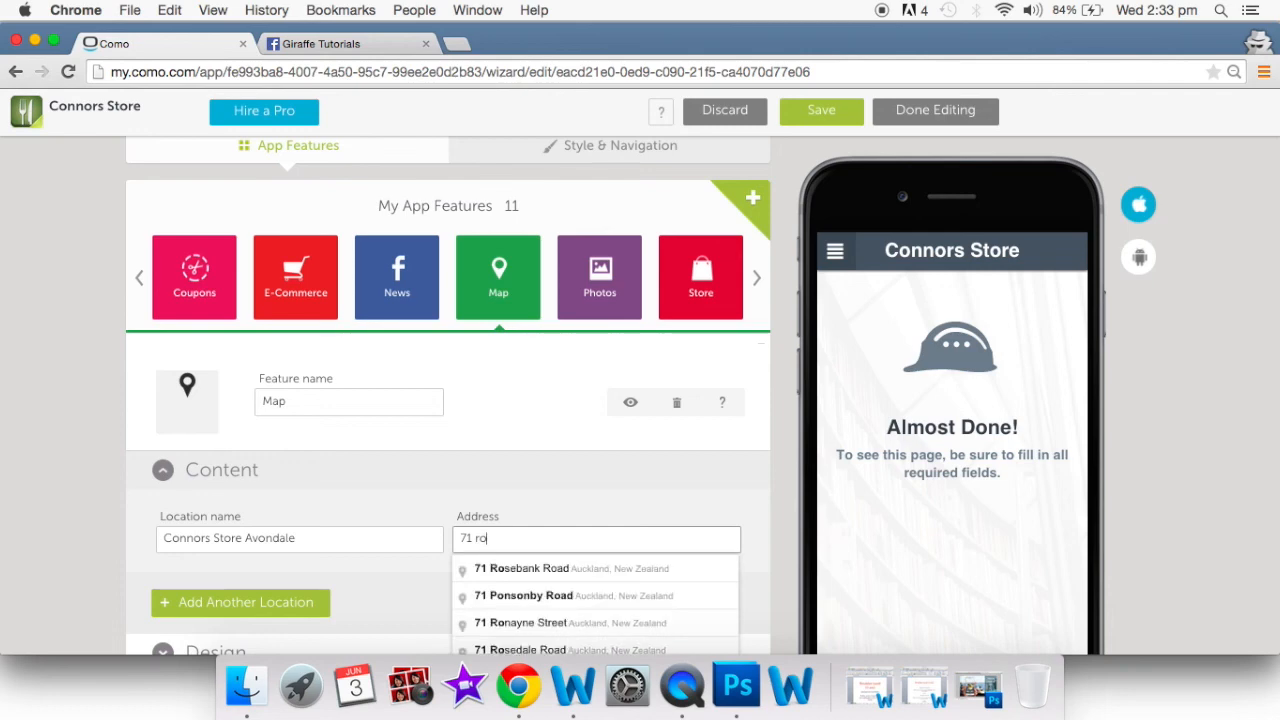
click(498, 570)
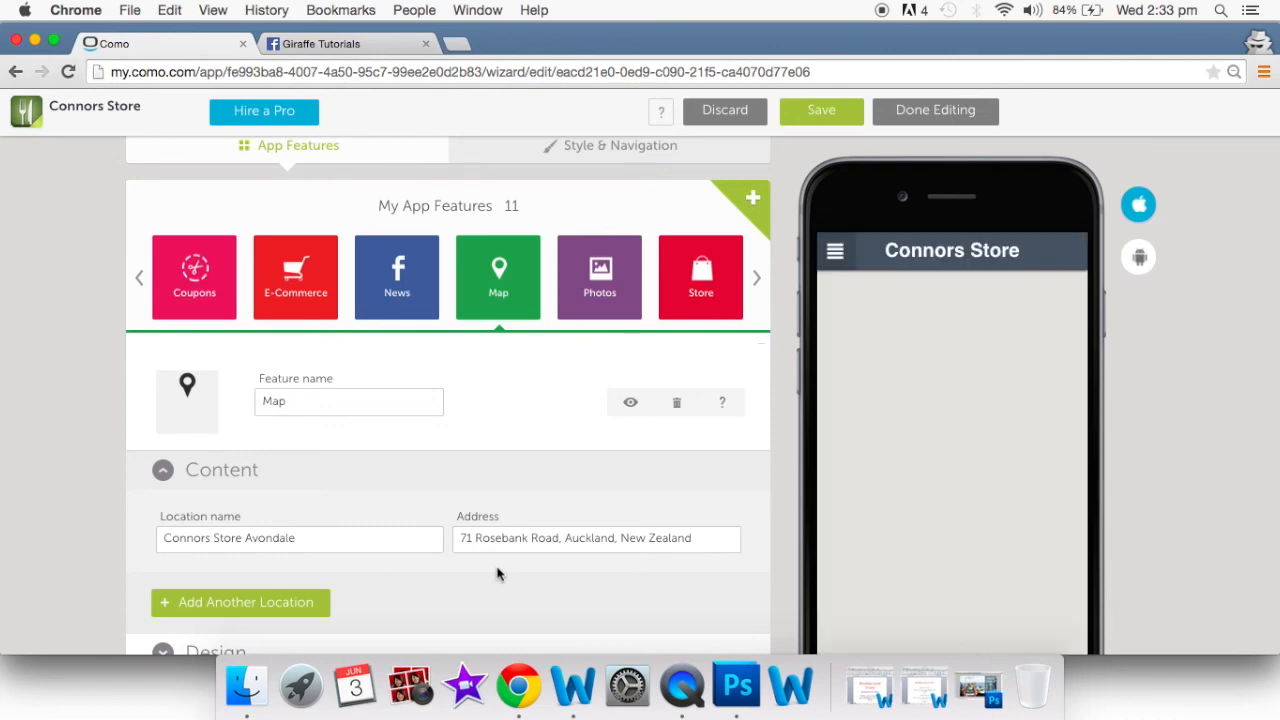
Add a second map location named Connors store City with its suggested Auckland street address, and check both pins in the phone preview
scroll(498, 573, down, 1)
click(289, 580)
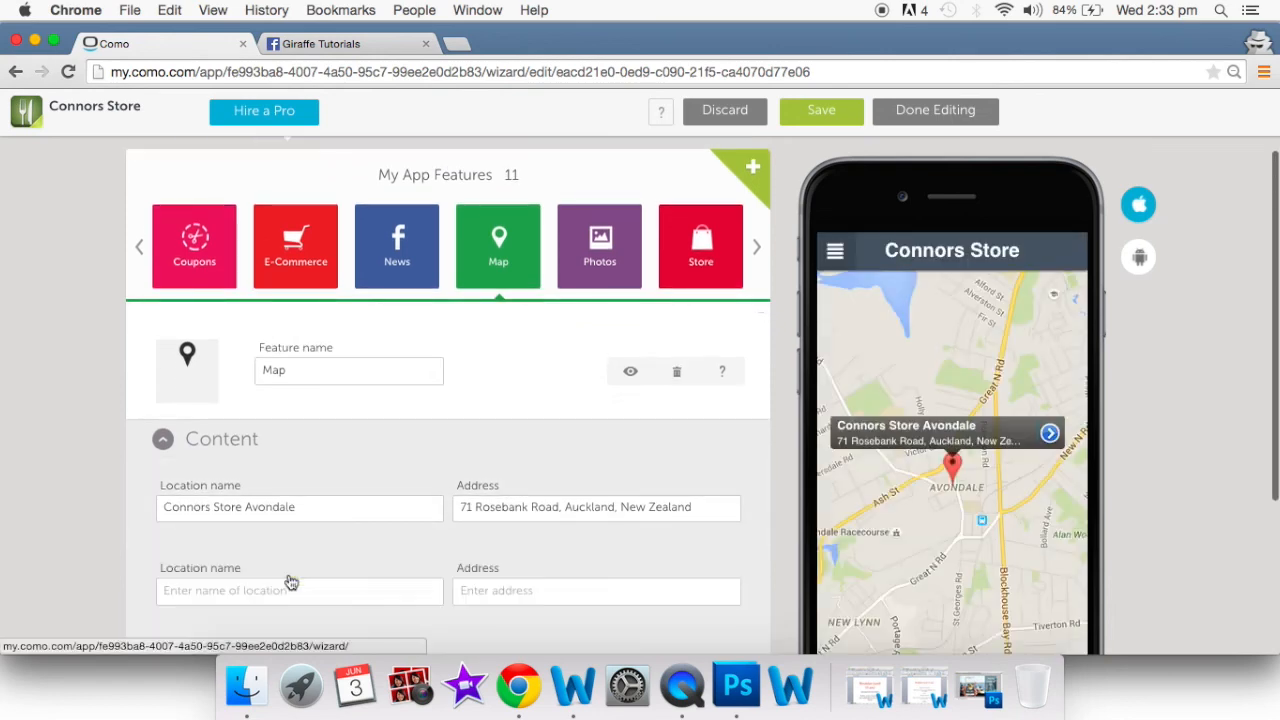
click(267, 591)
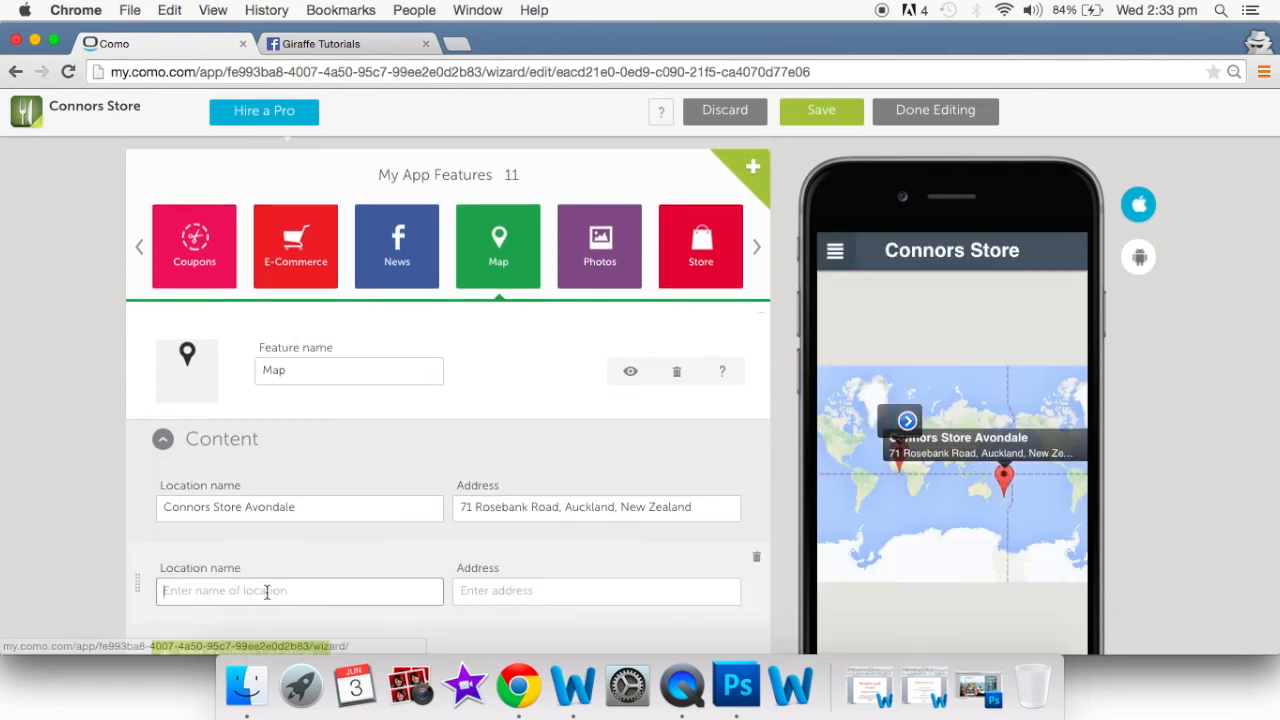
text(Connors store)
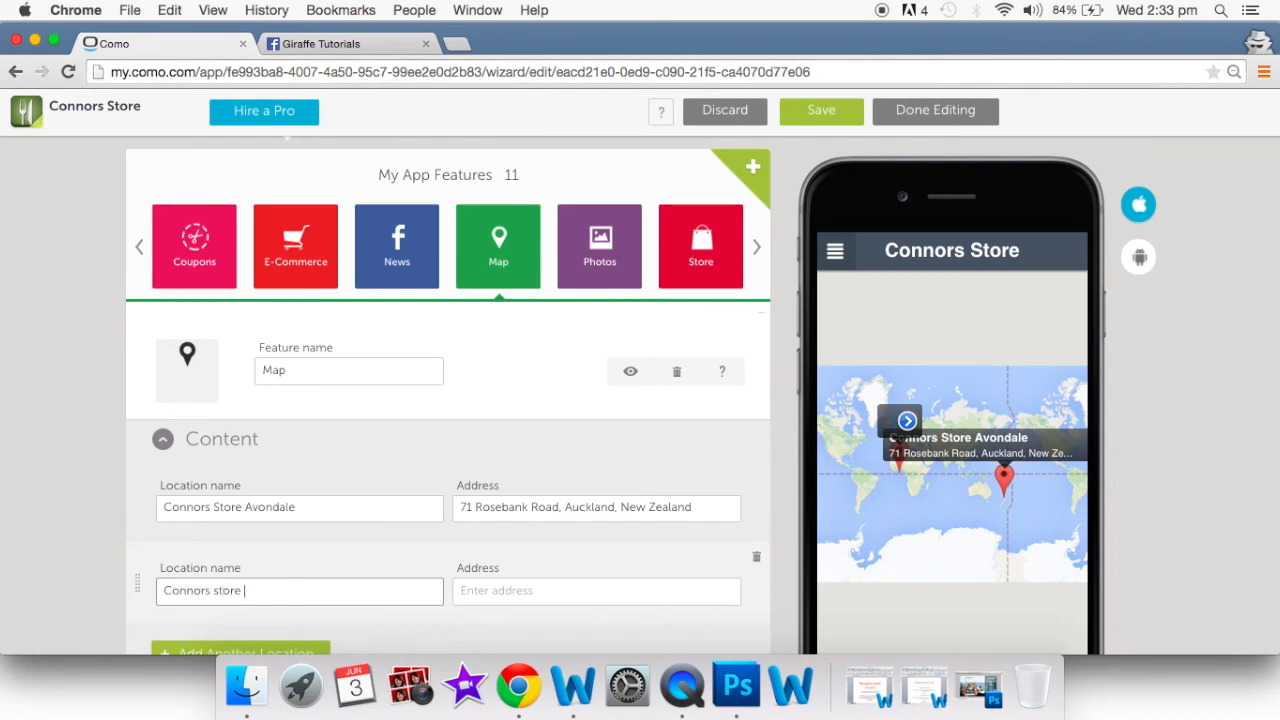
text( City)
click(524, 593)
text(3 high str)
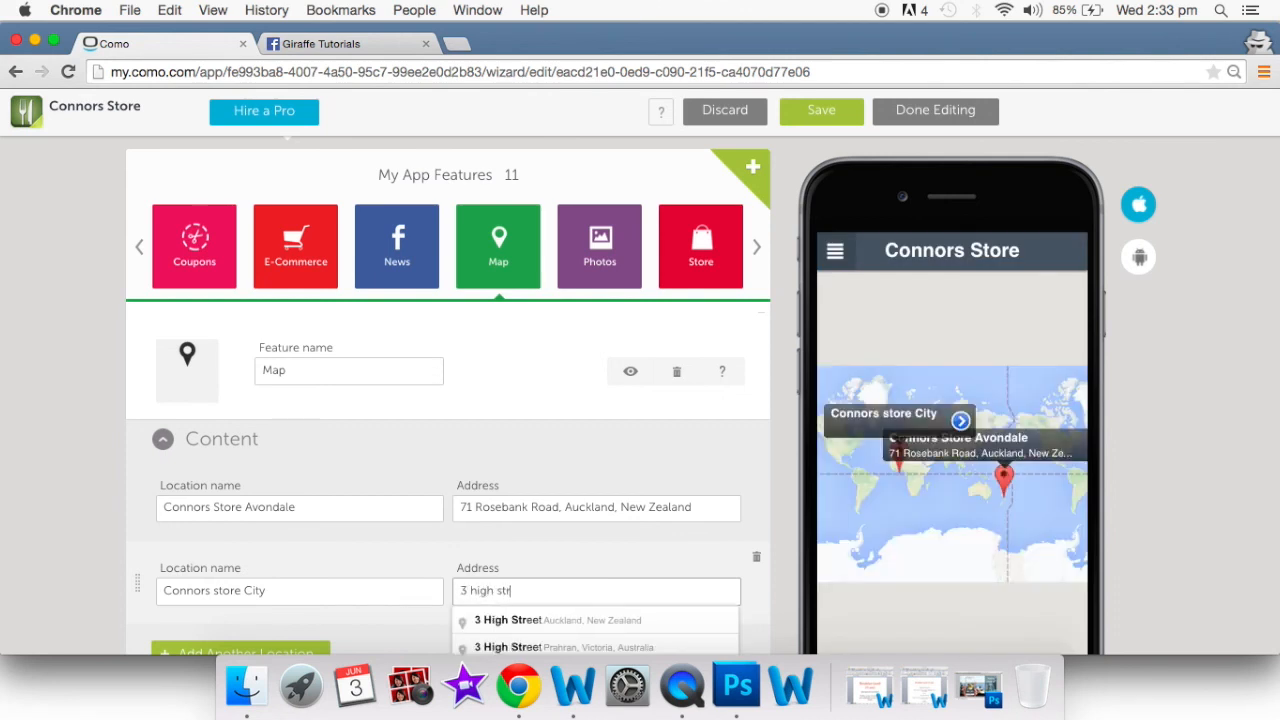
click(555, 622)
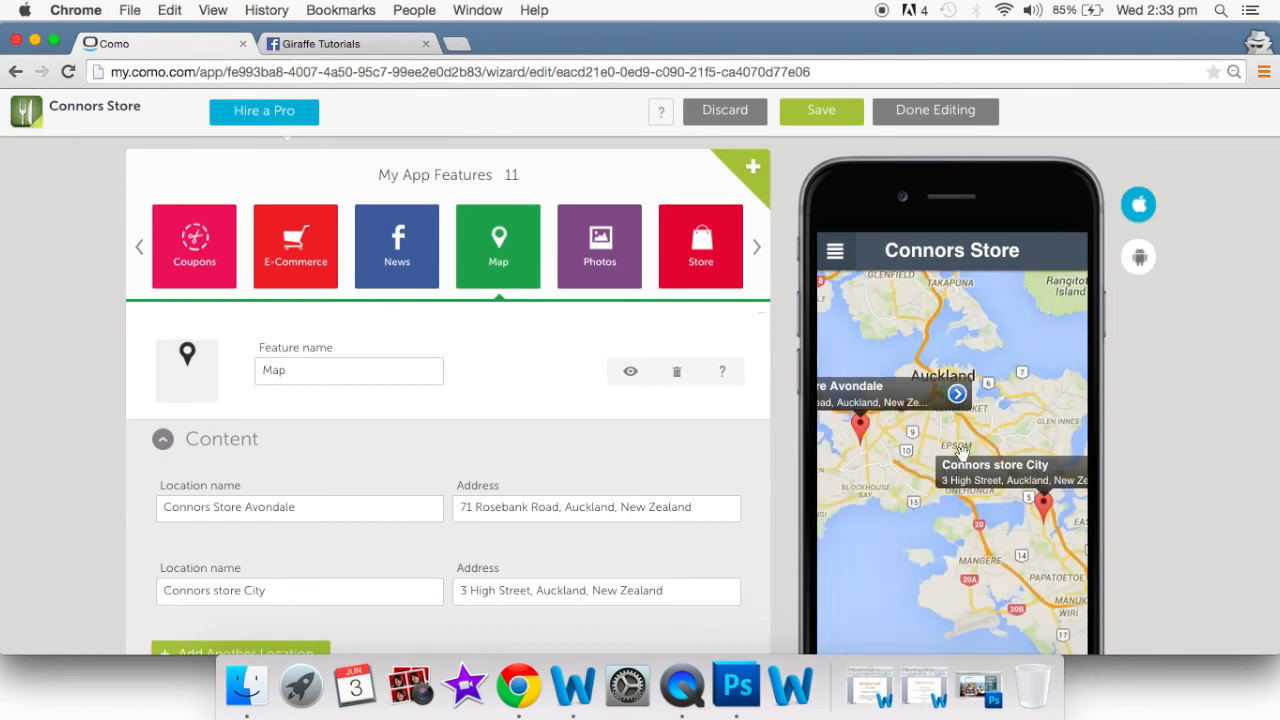
drag(937, 439, 932, 402)
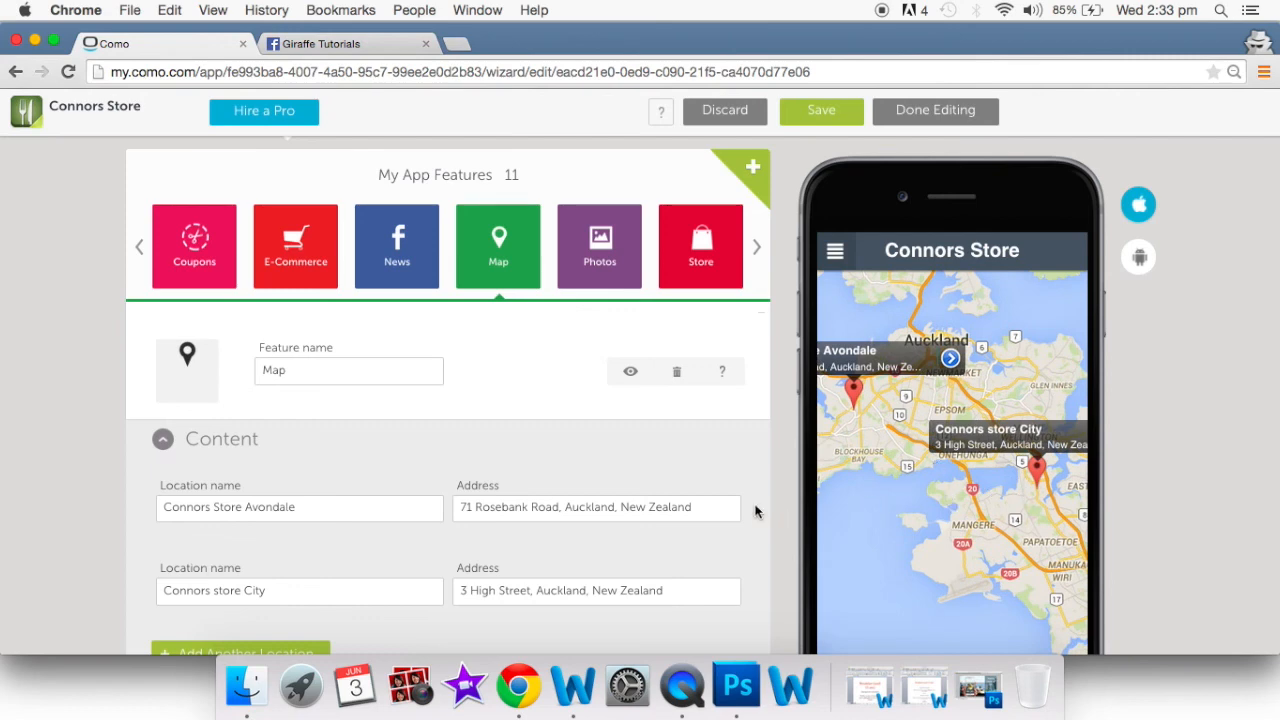
scroll(760, 510, down, 3)
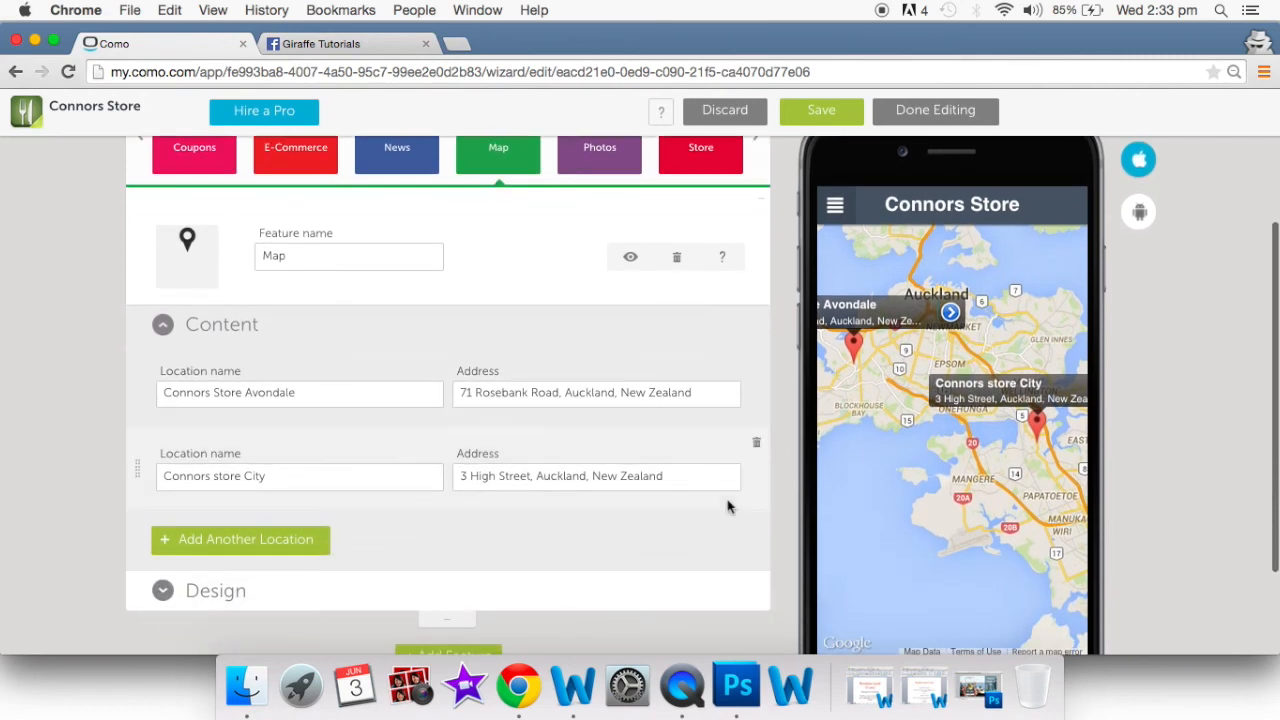
Open the Photos feature and add Facebook as the service provider, ready for its page URL
scroll(728, 507, up, 4)
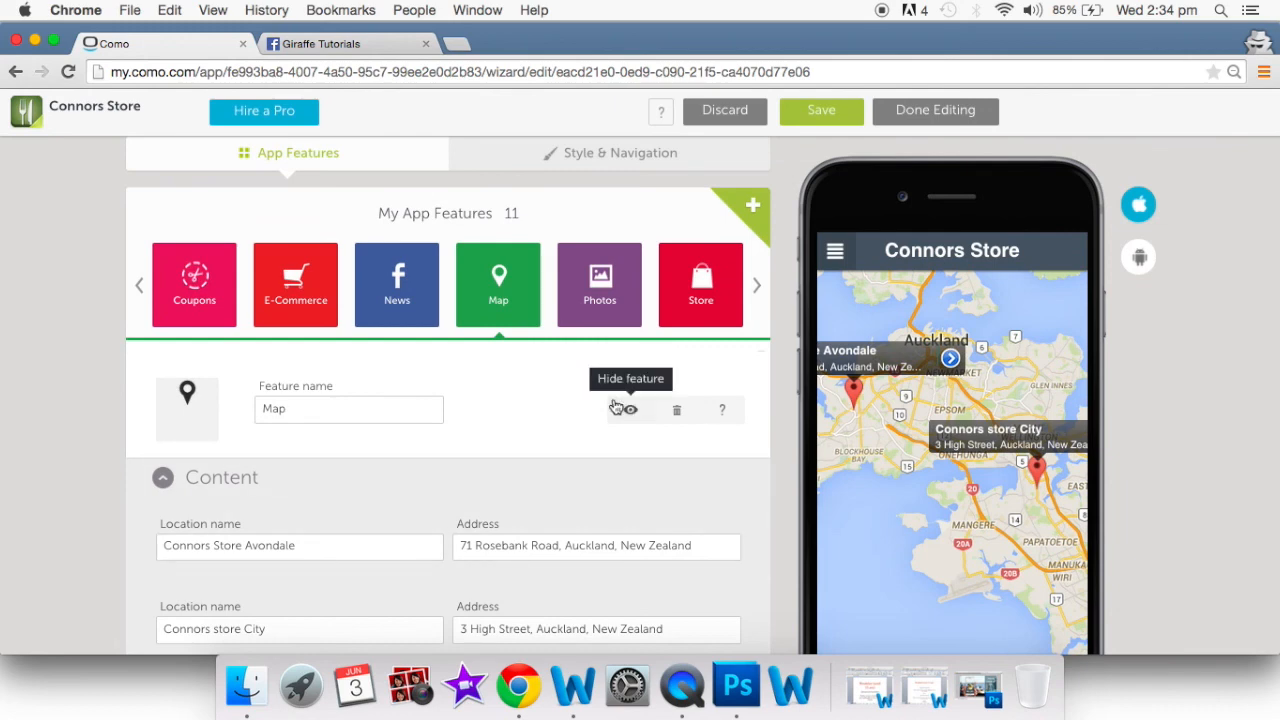
click(602, 302)
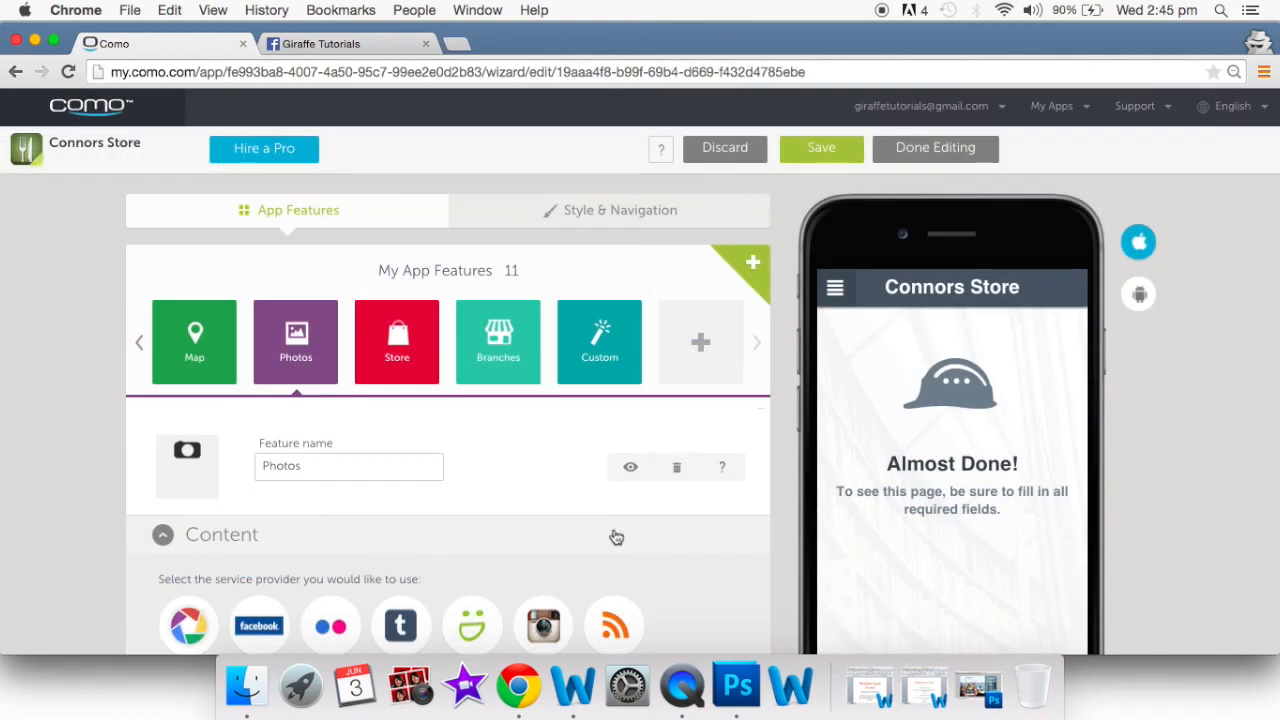
scroll(616, 538, down, 4)
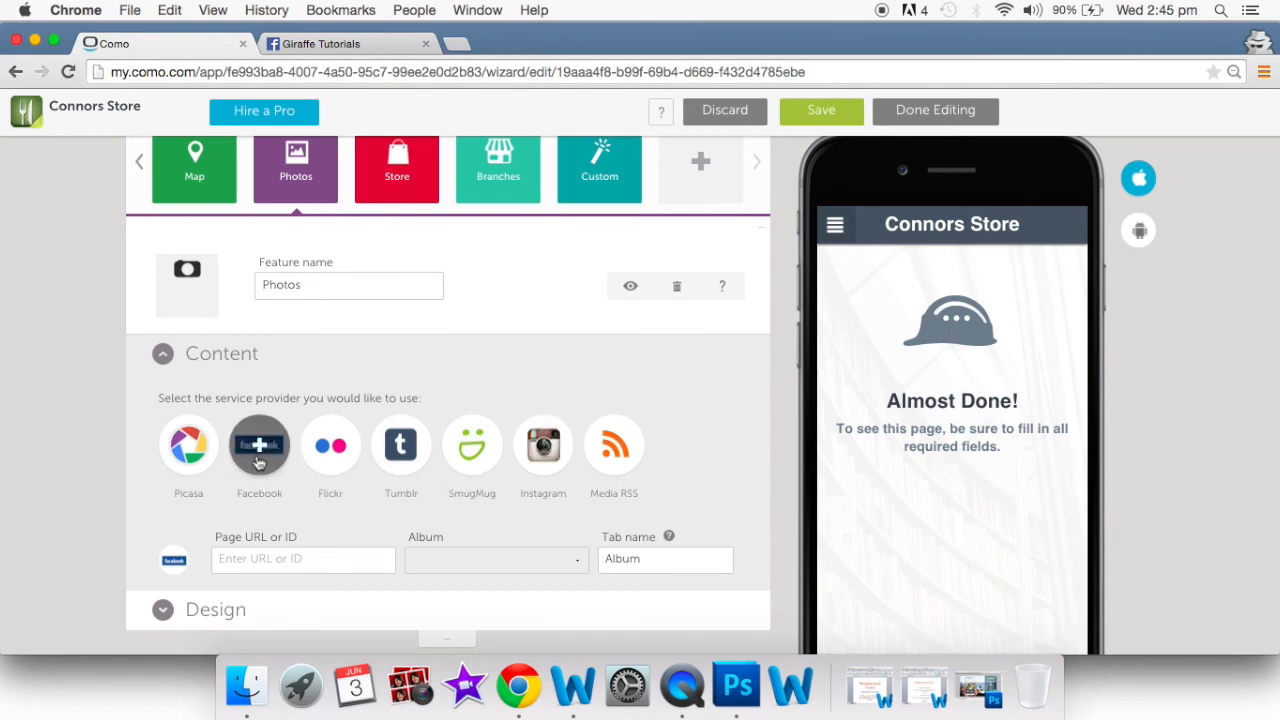
click(251, 560)
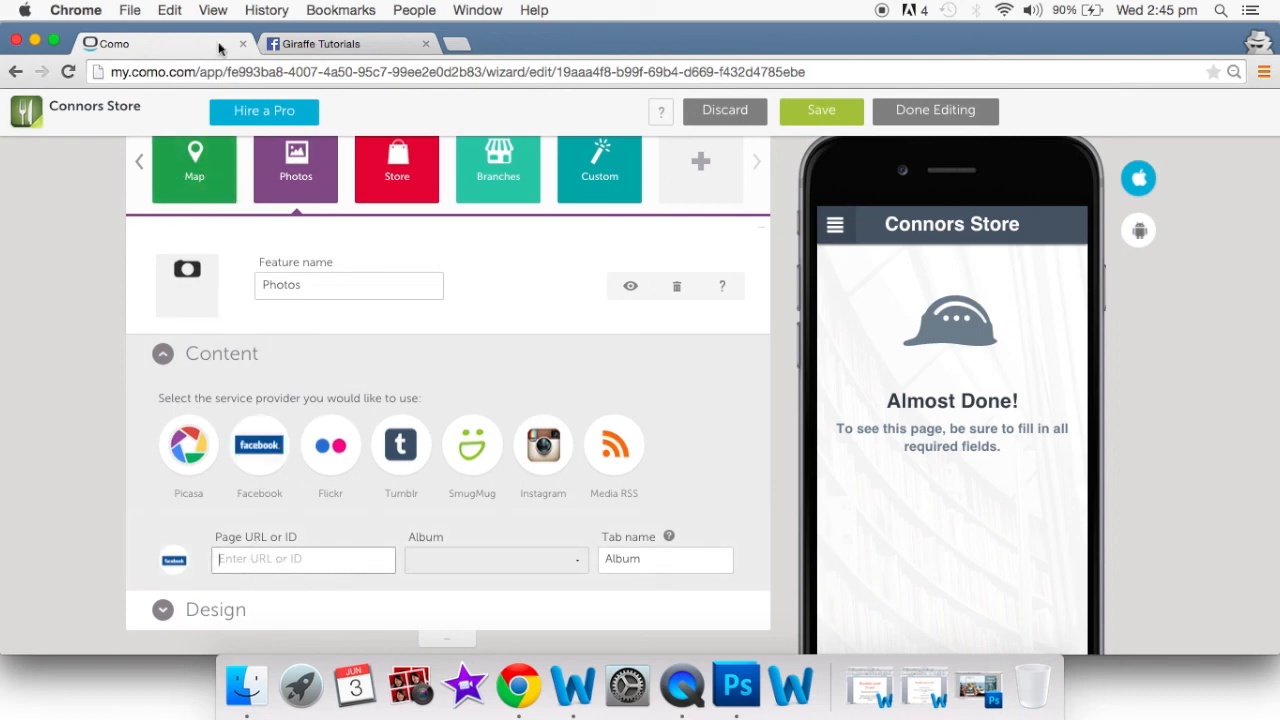
On the Giraffe Tutorials Facebook page, open the first photo of the Accessories album and copy its web address
click(305, 43)
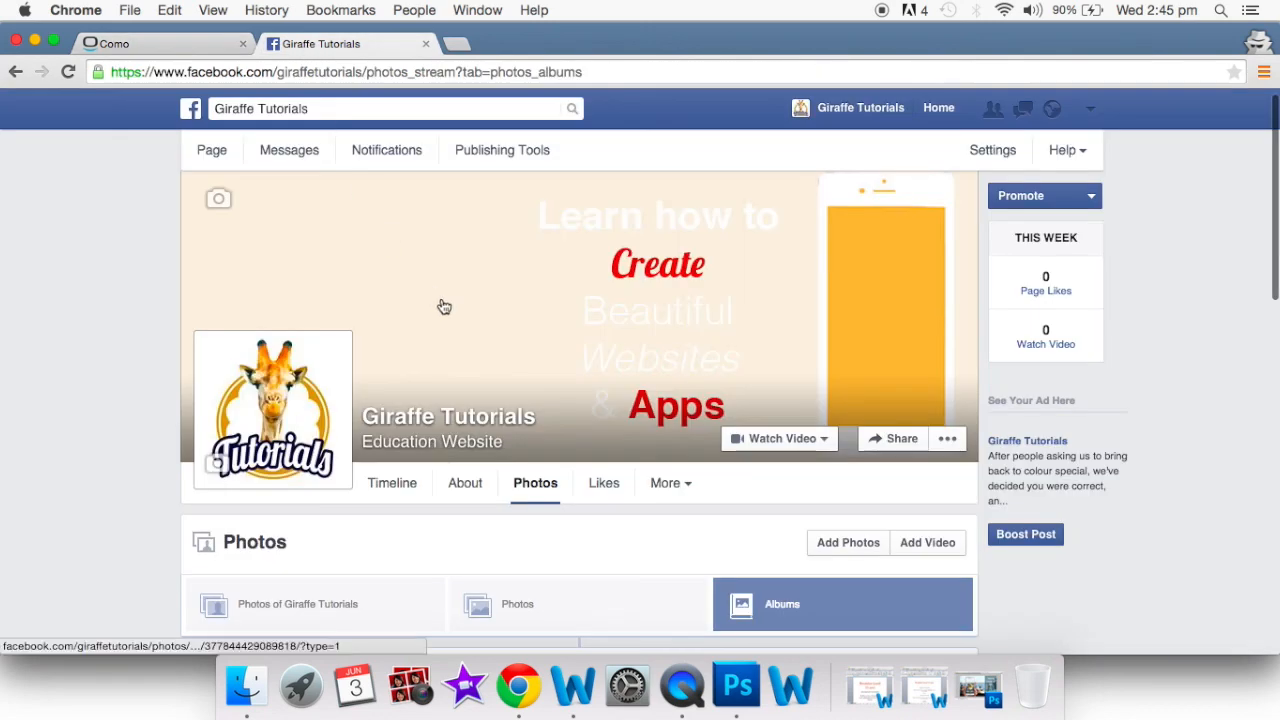
scroll(444, 306, down, 4)
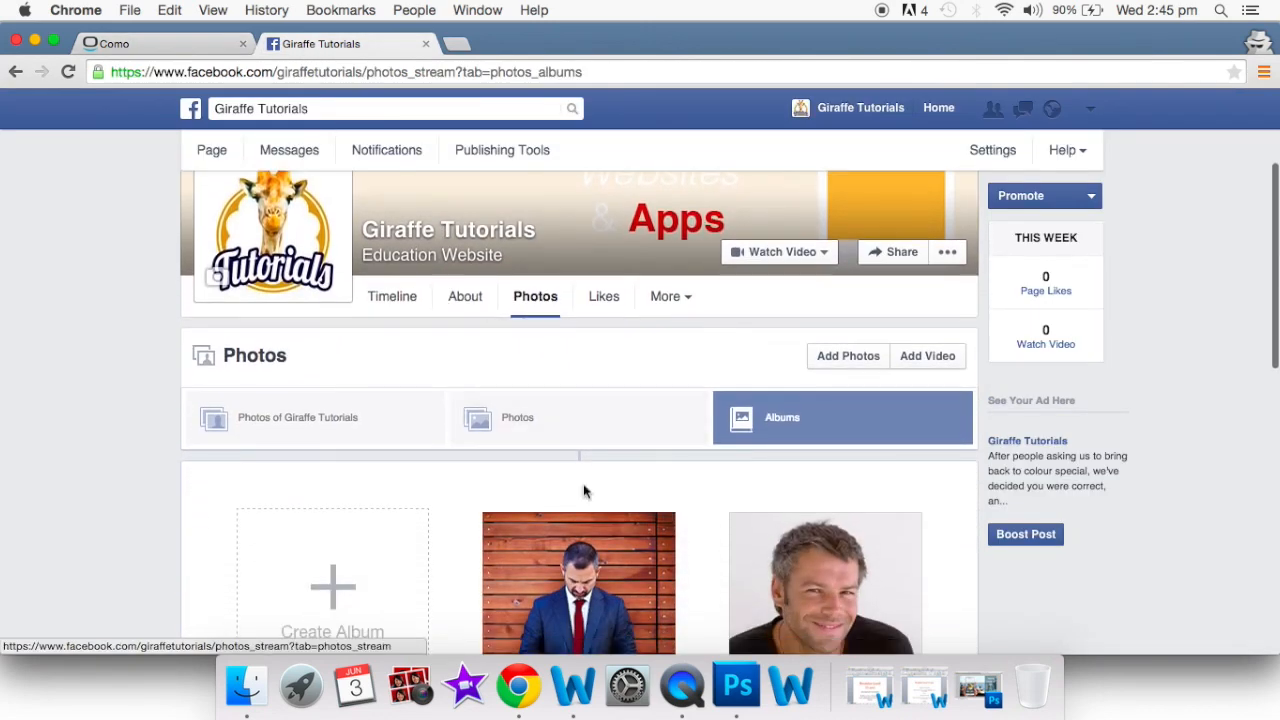
scroll(585, 491, down, 1)
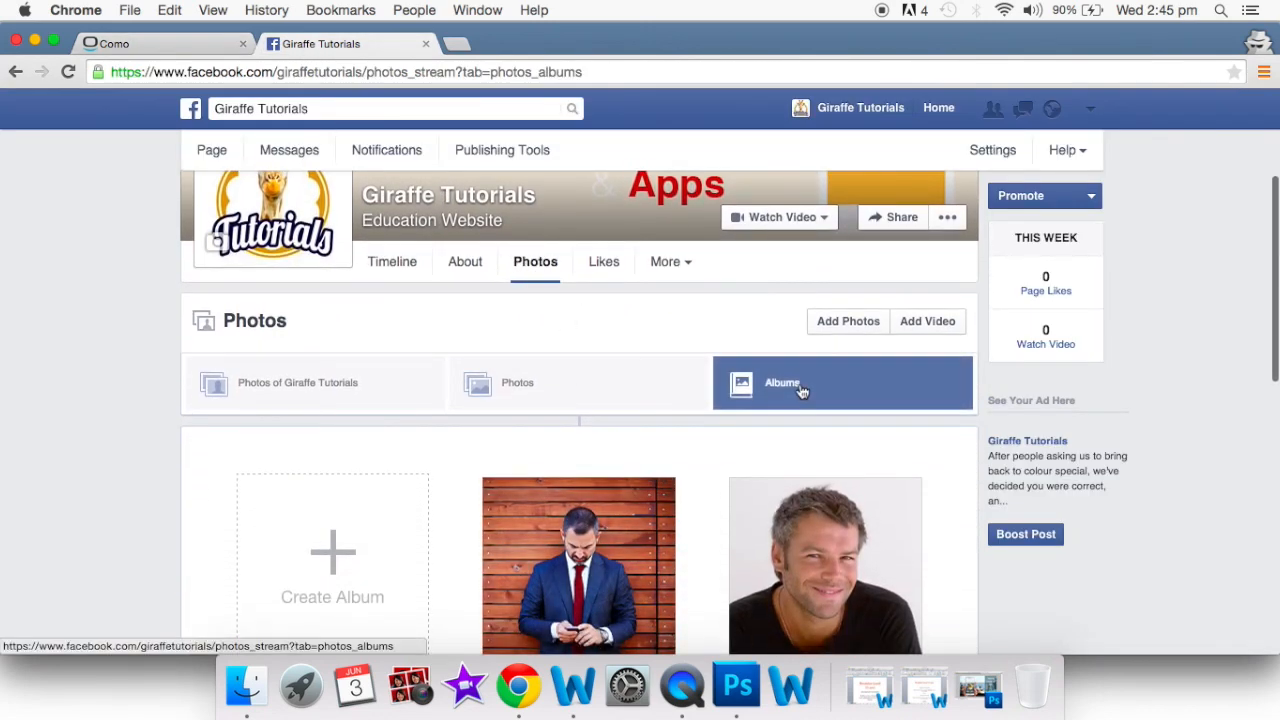
scroll(800, 388, down, 5)
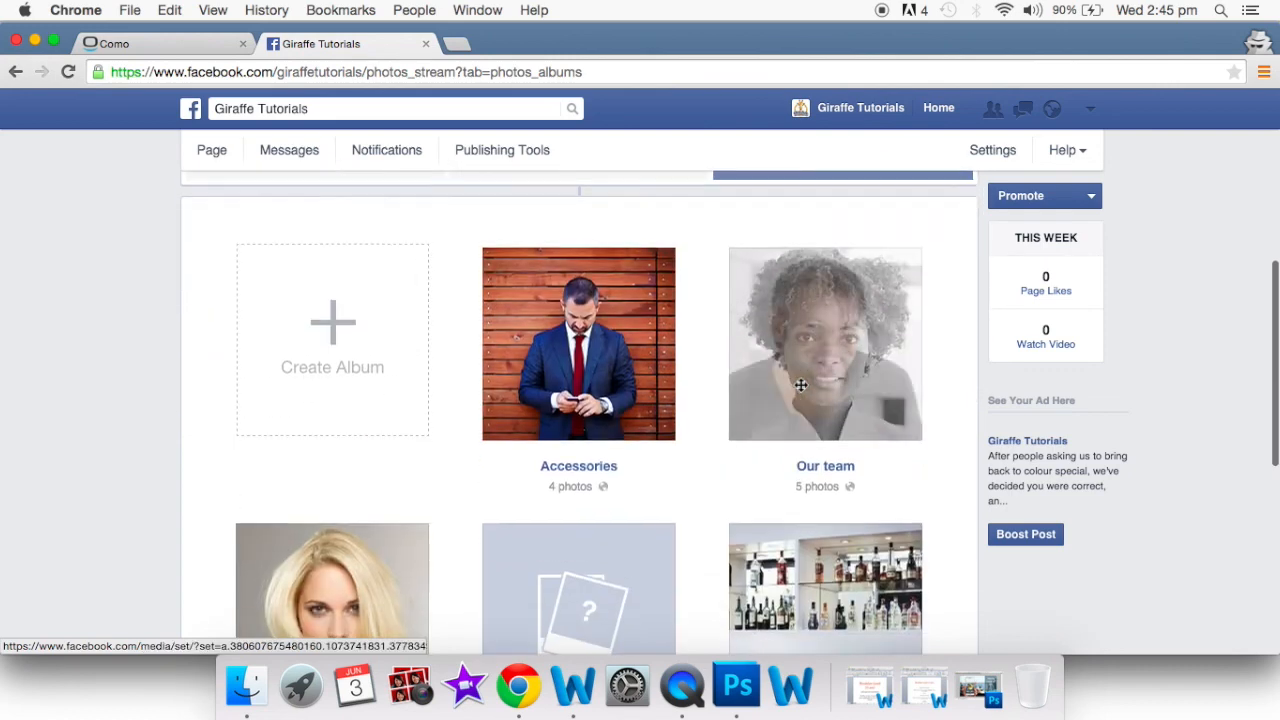
click(568, 466)
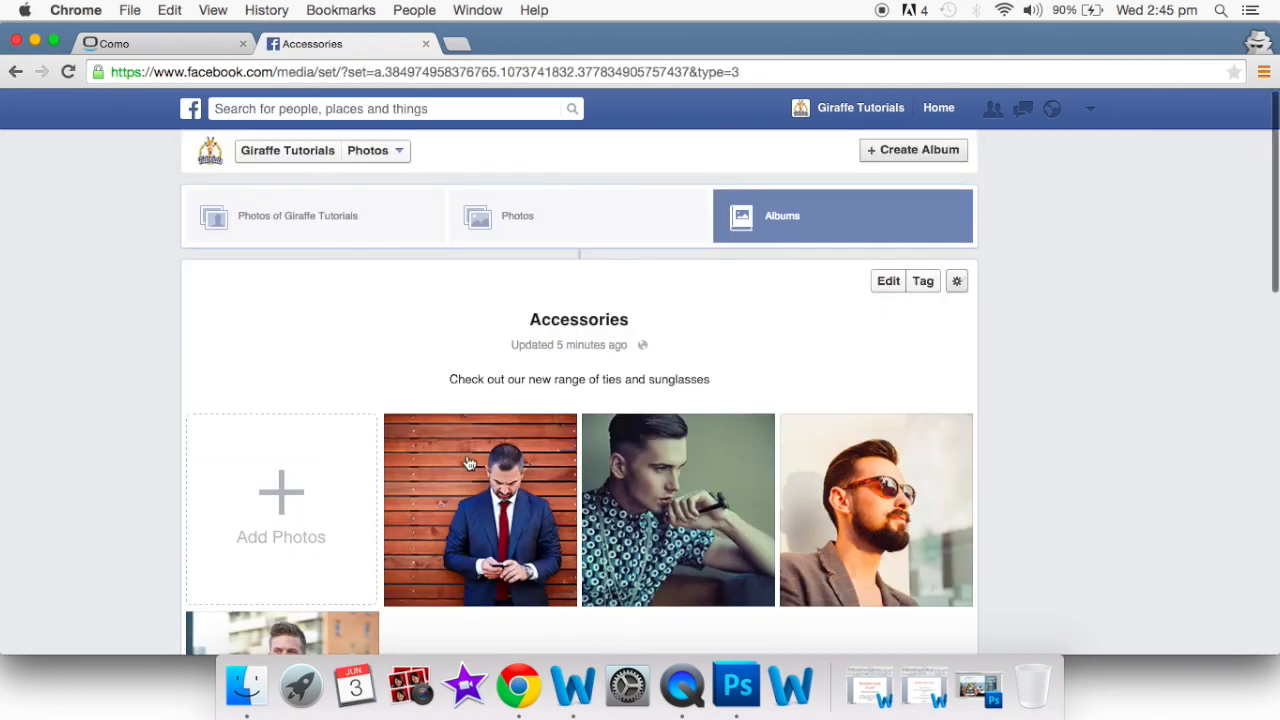
click(470, 464)
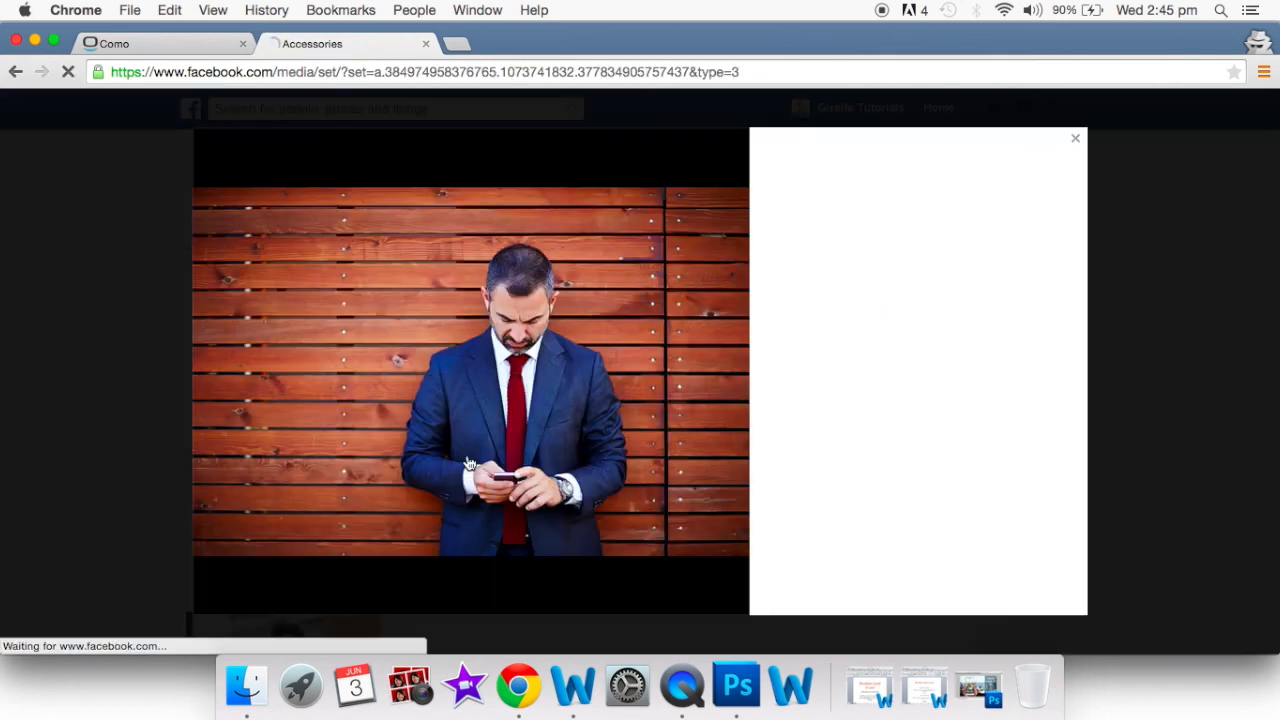
click(428, 75)
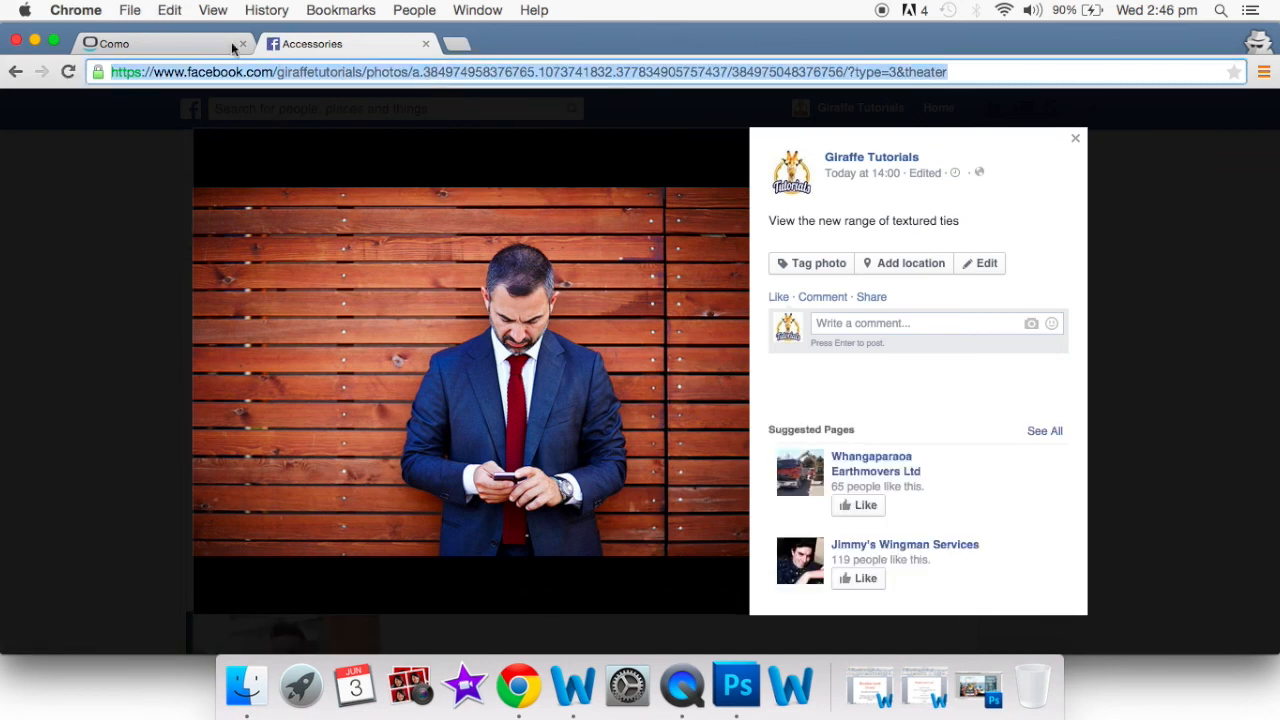
Return to the Como editor, paste the copied address as the Facebook page URL and choose the Accessories album
click(196, 48)
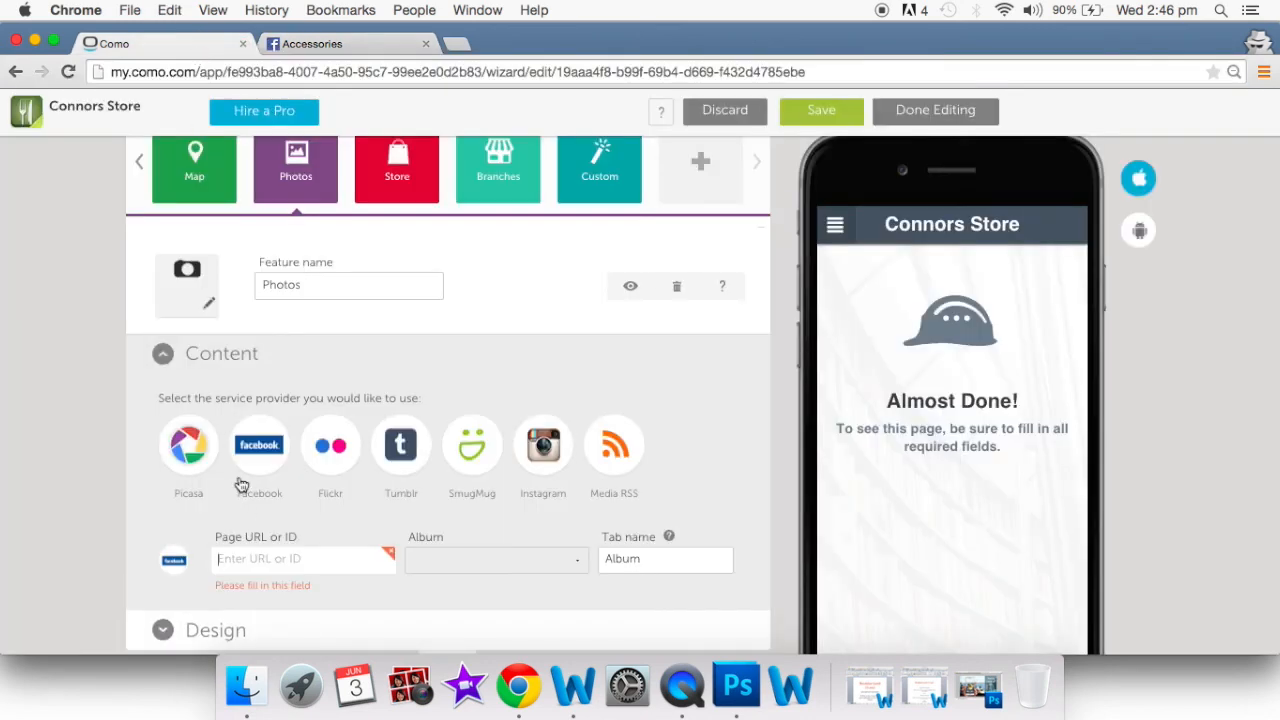
key(super+v)
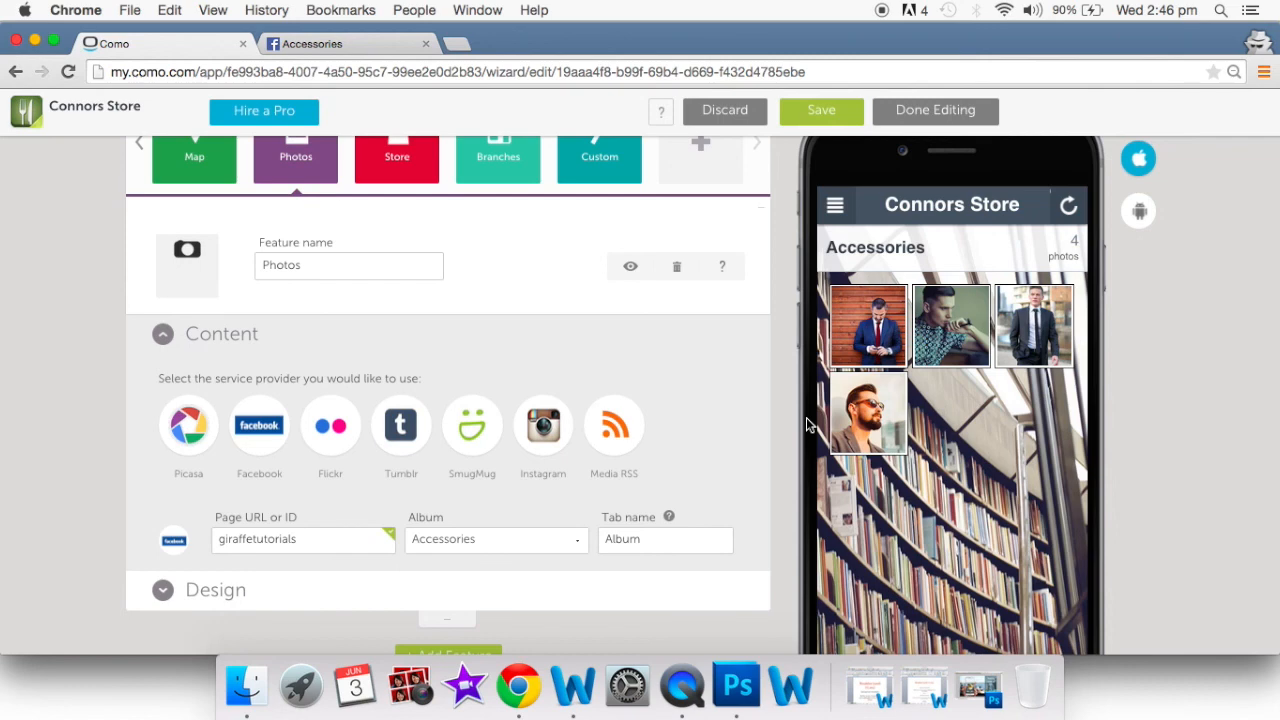
click(559, 552)
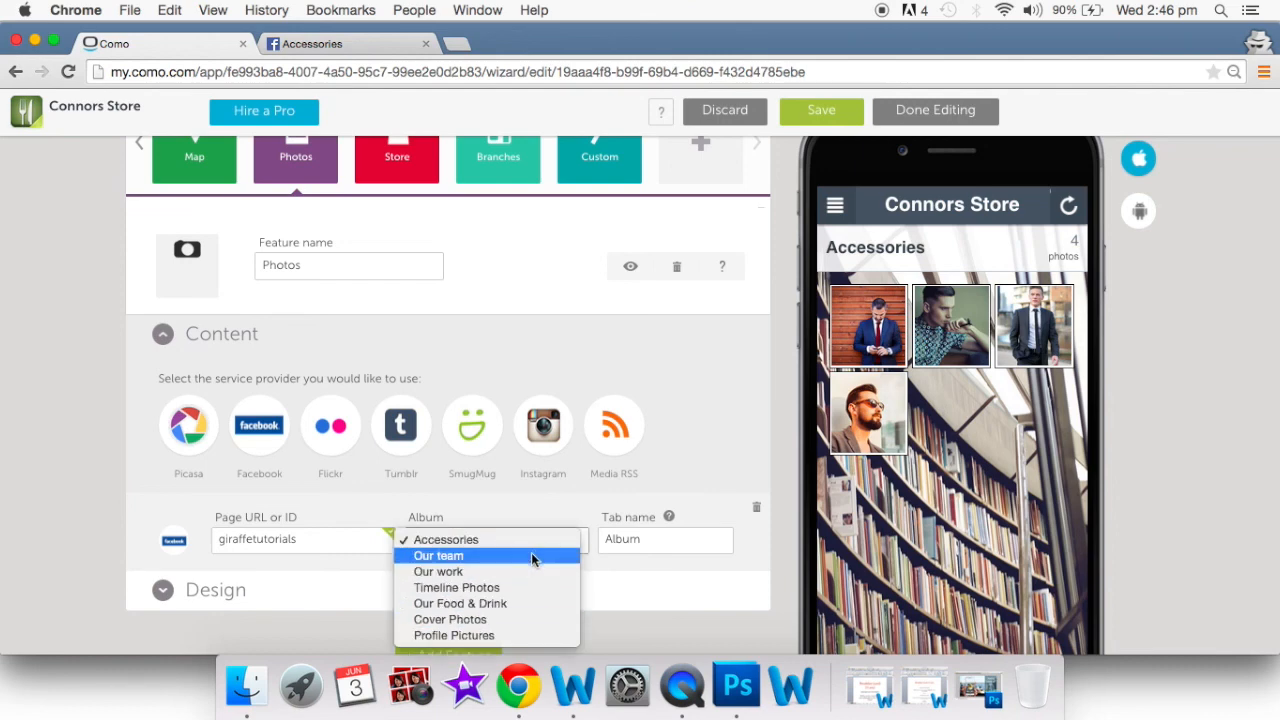
click(533, 540)
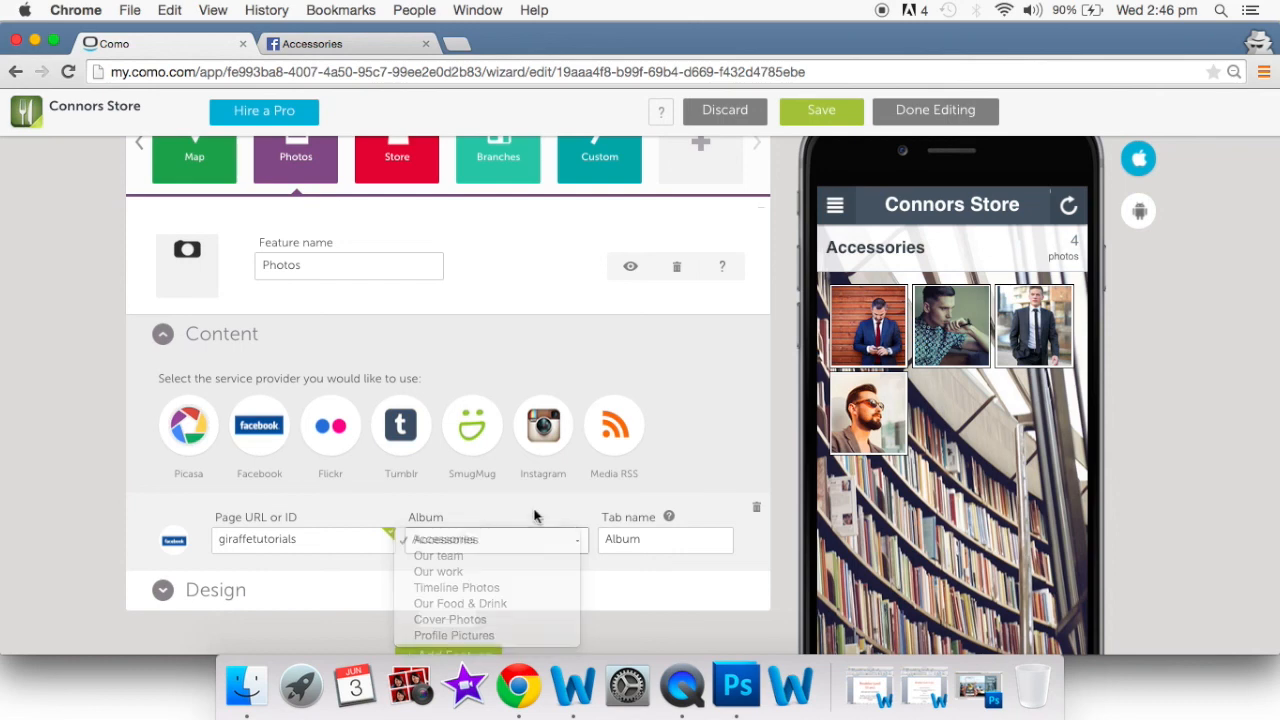
Set the Photos feature's design to the second layout, large photos with captions, and look through the album in the phone preview
scroll(354, 595, down, 2)
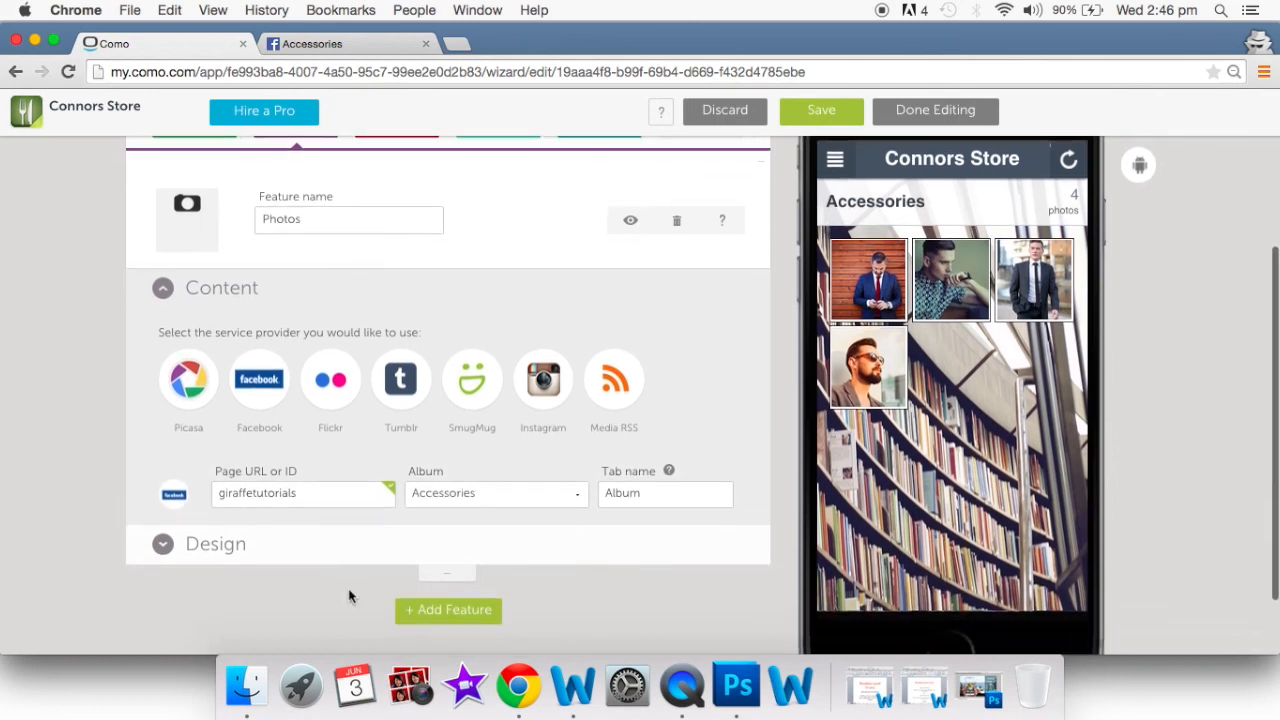
click(226, 548)
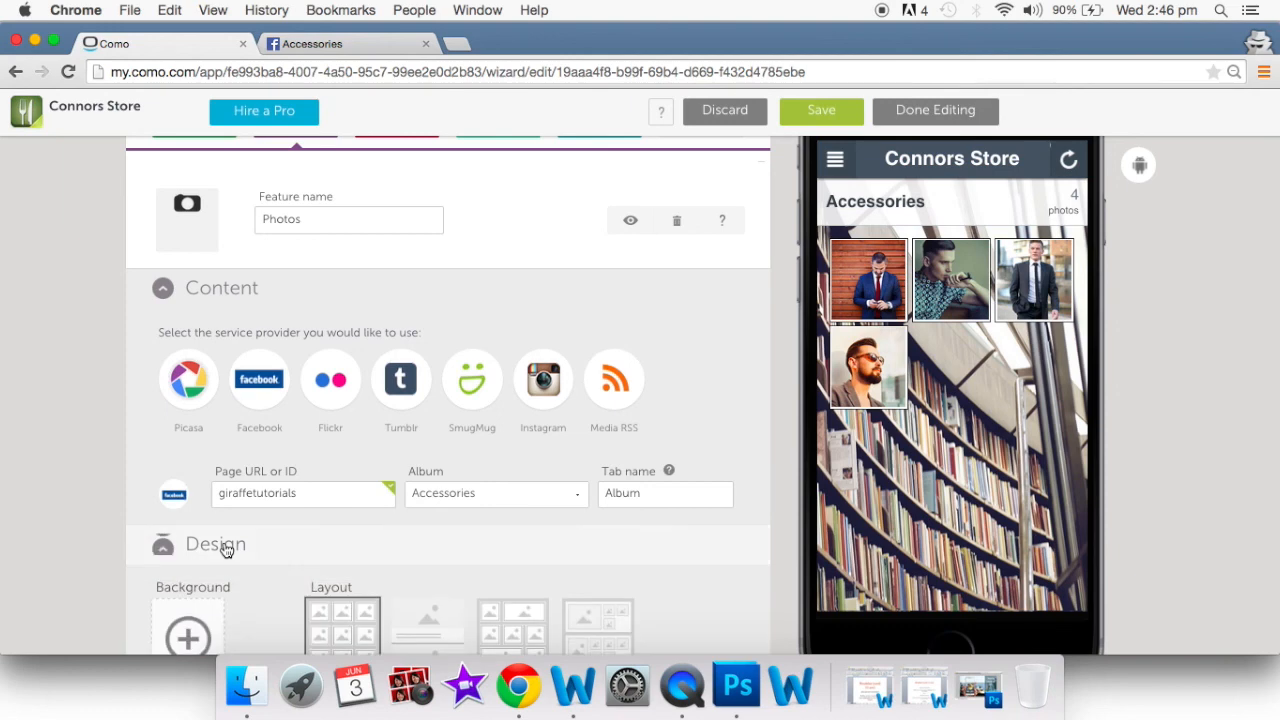
scroll(410, 570, down, 2)
click(428, 578)
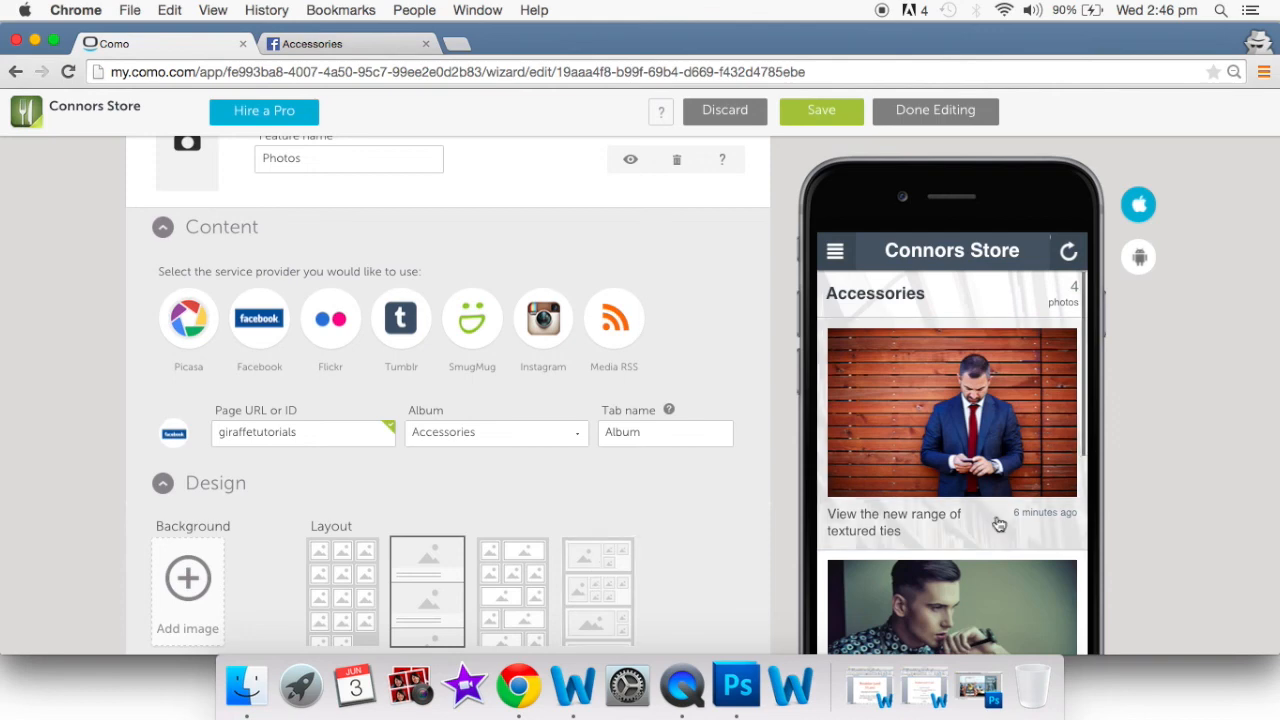
scroll(997, 523, down, 4)
scroll(997, 523, down, 5)
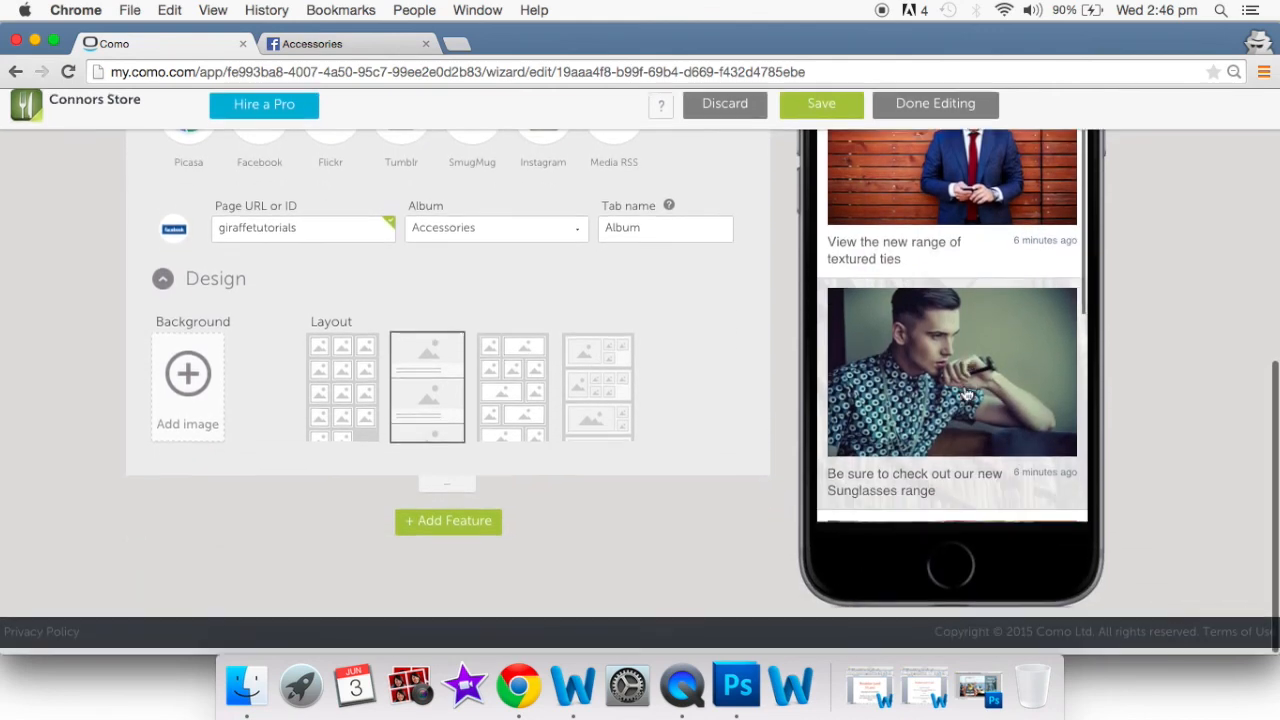
scroll(966, 393, down, 5)
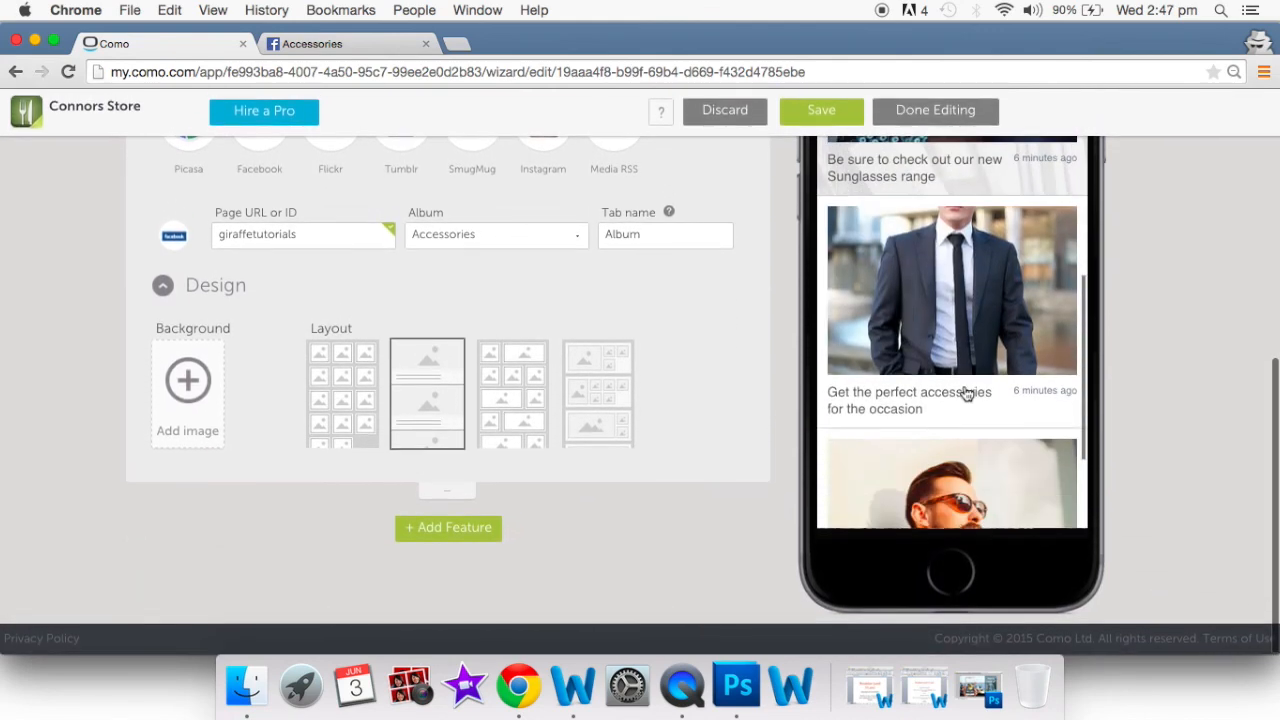
scroll(966, 393, down, 2)
scroll(966, 398, up, 10)
scroll(966, 403, up, 5)
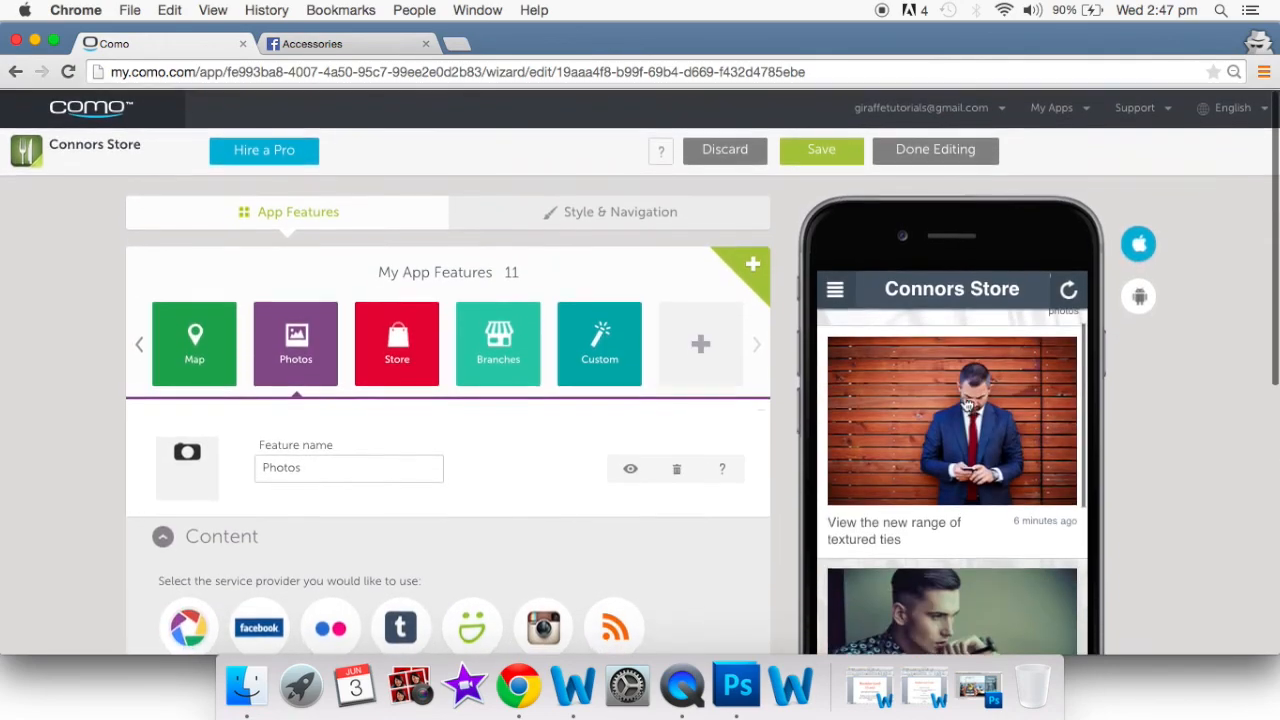
Add Facebook as a second source for the Photos feature, paste the copied page address and choose the Our work album
scroll(698, 577, down, 5)
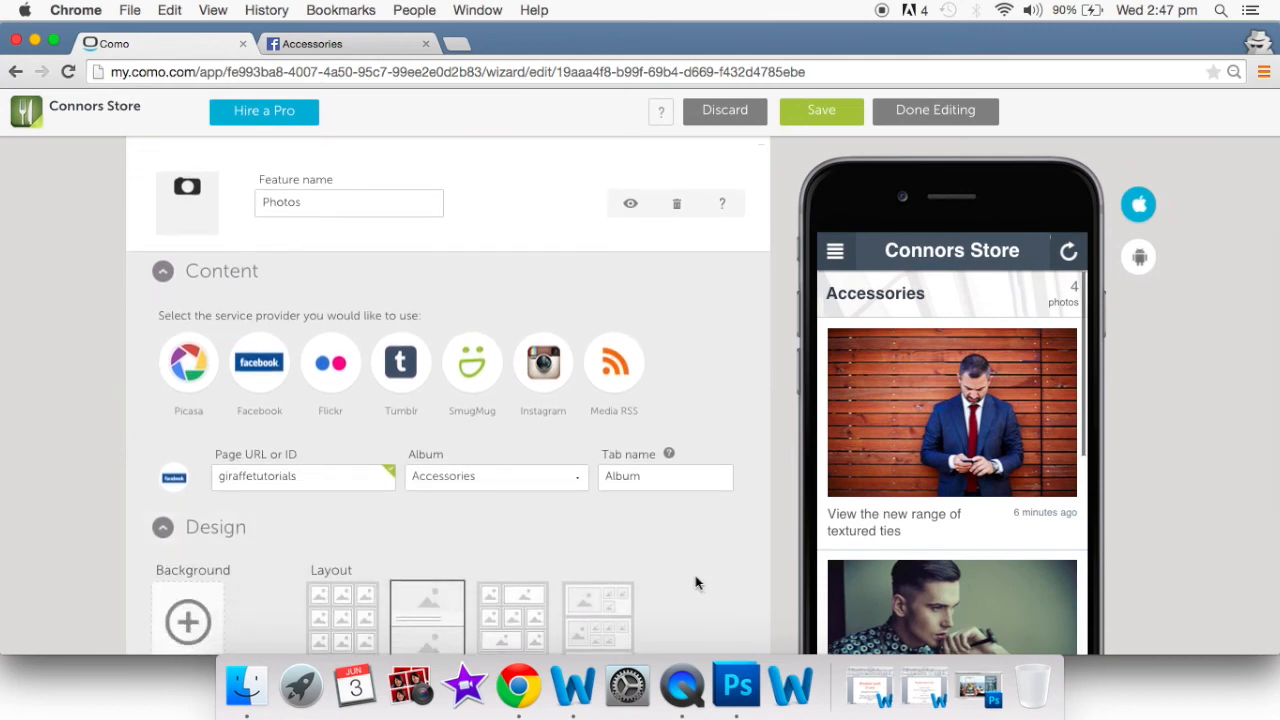
click(263, 378)
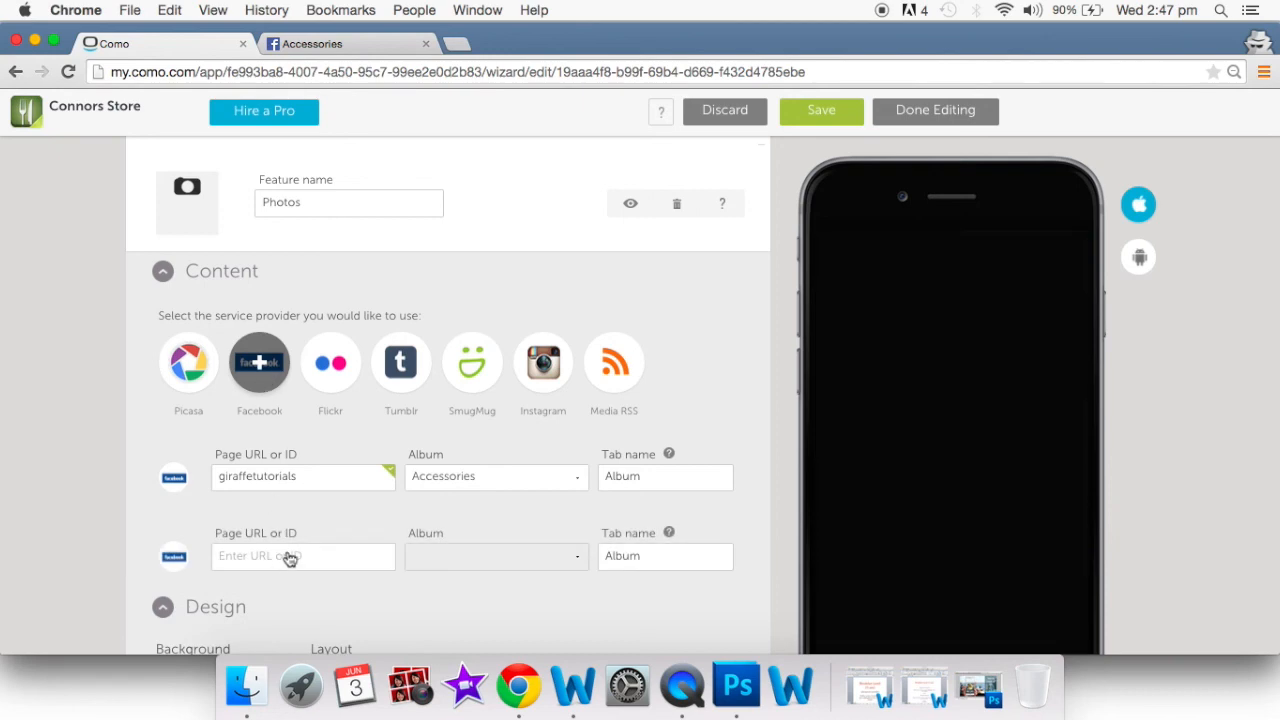
click(288, 556)
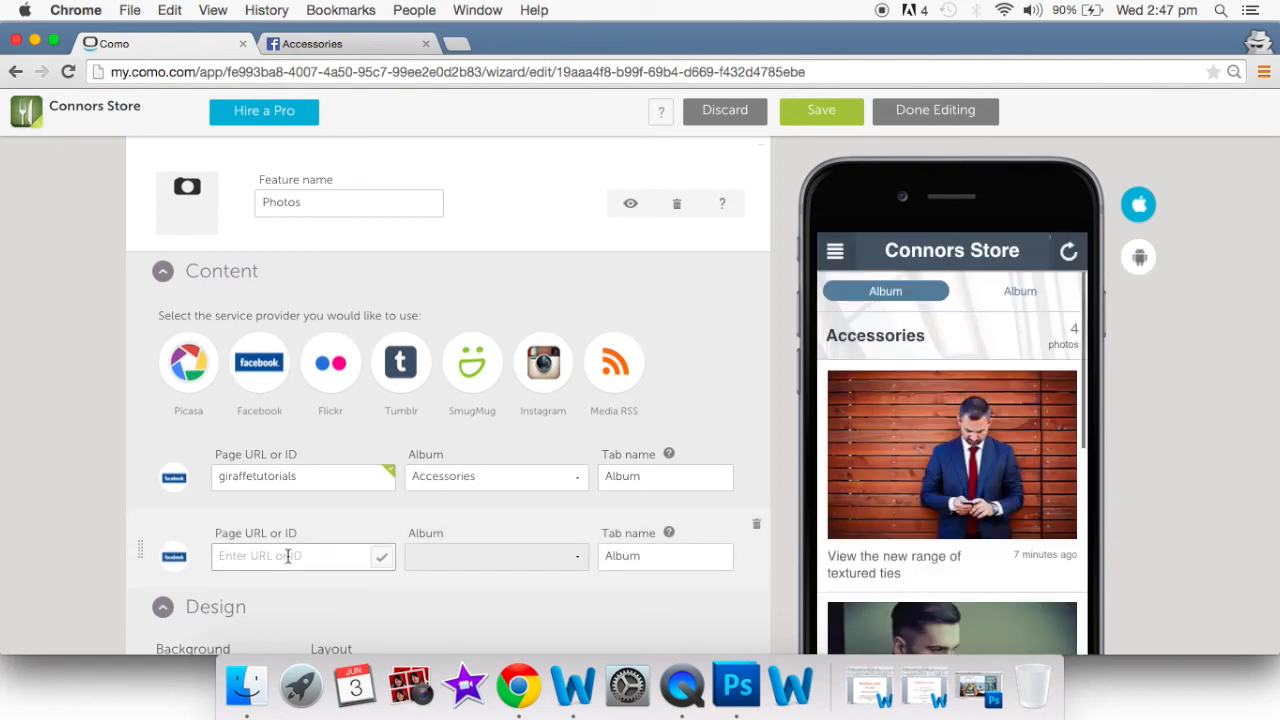
key(super+v)
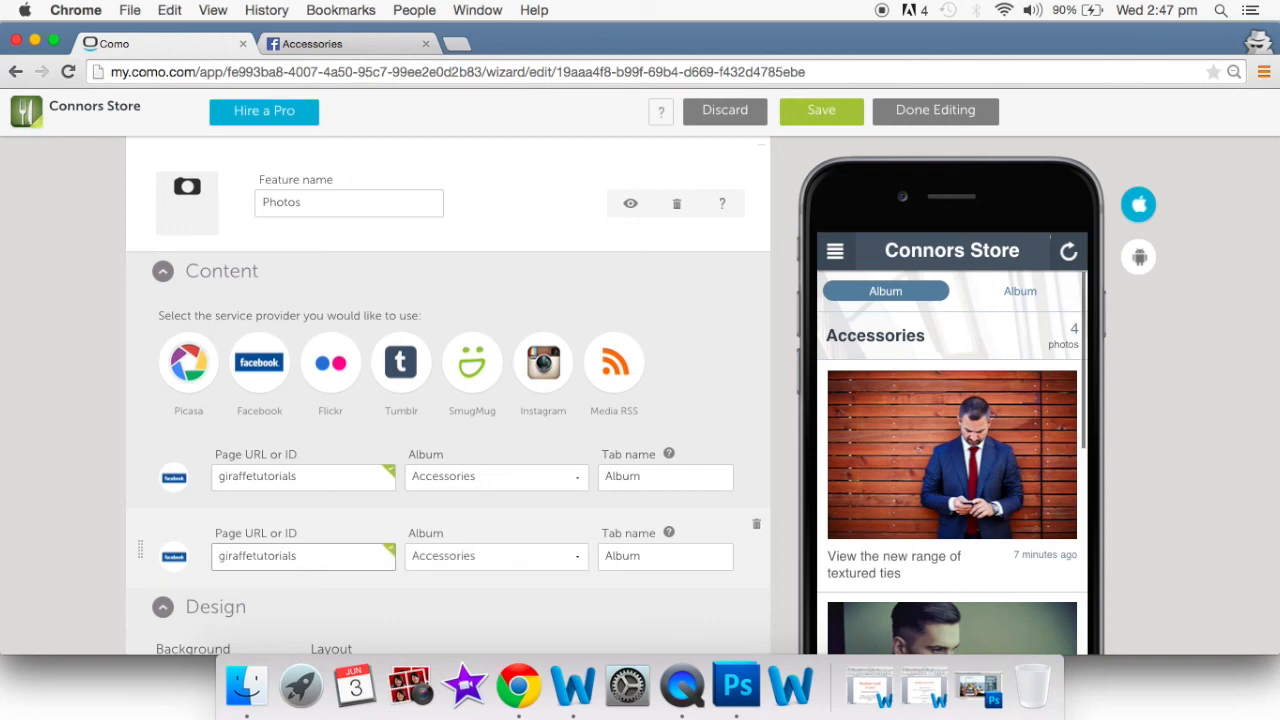
click(580, 562)
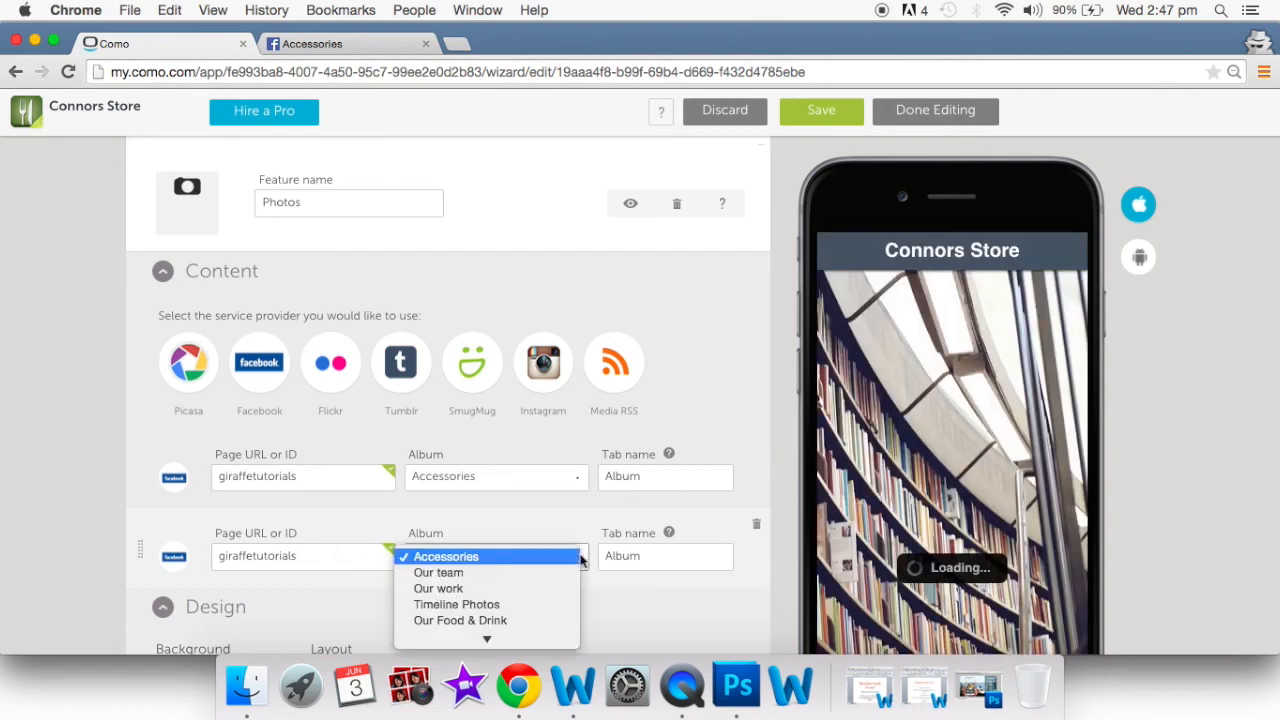
click(529, 593)
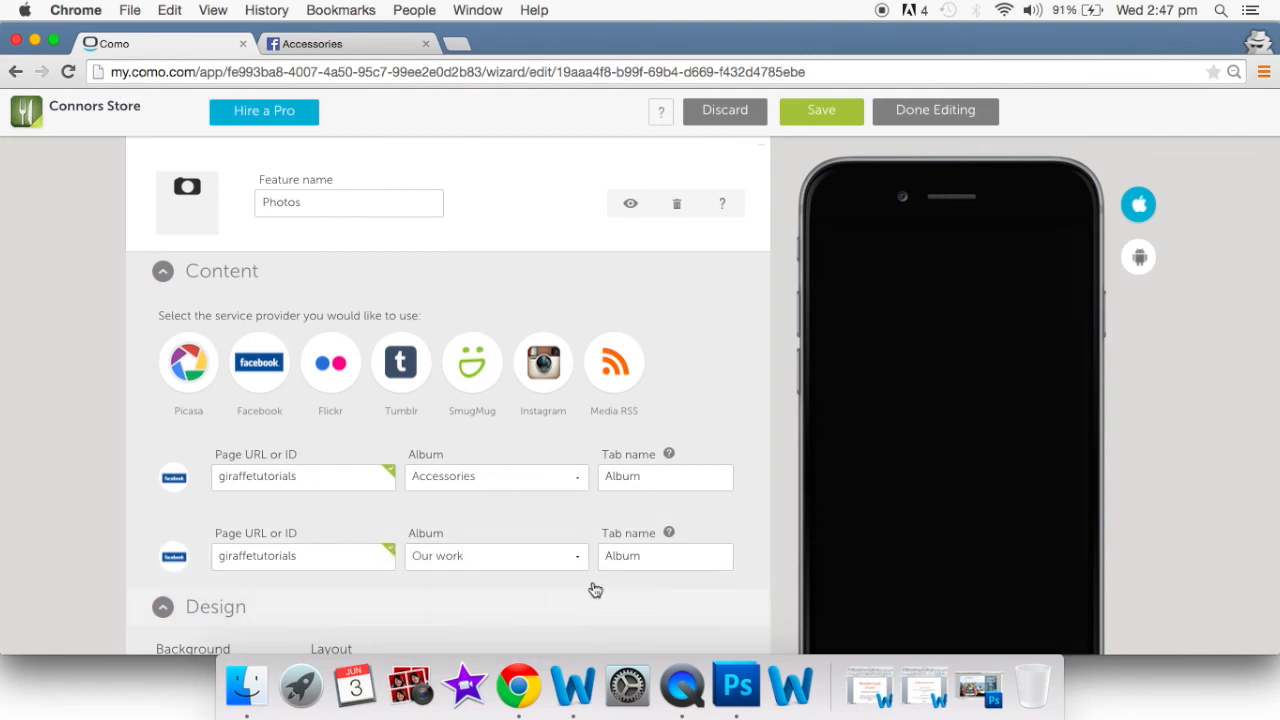
Name the first album's tab Accessories and the second album's tab Outerwear
double_click(657, 480)
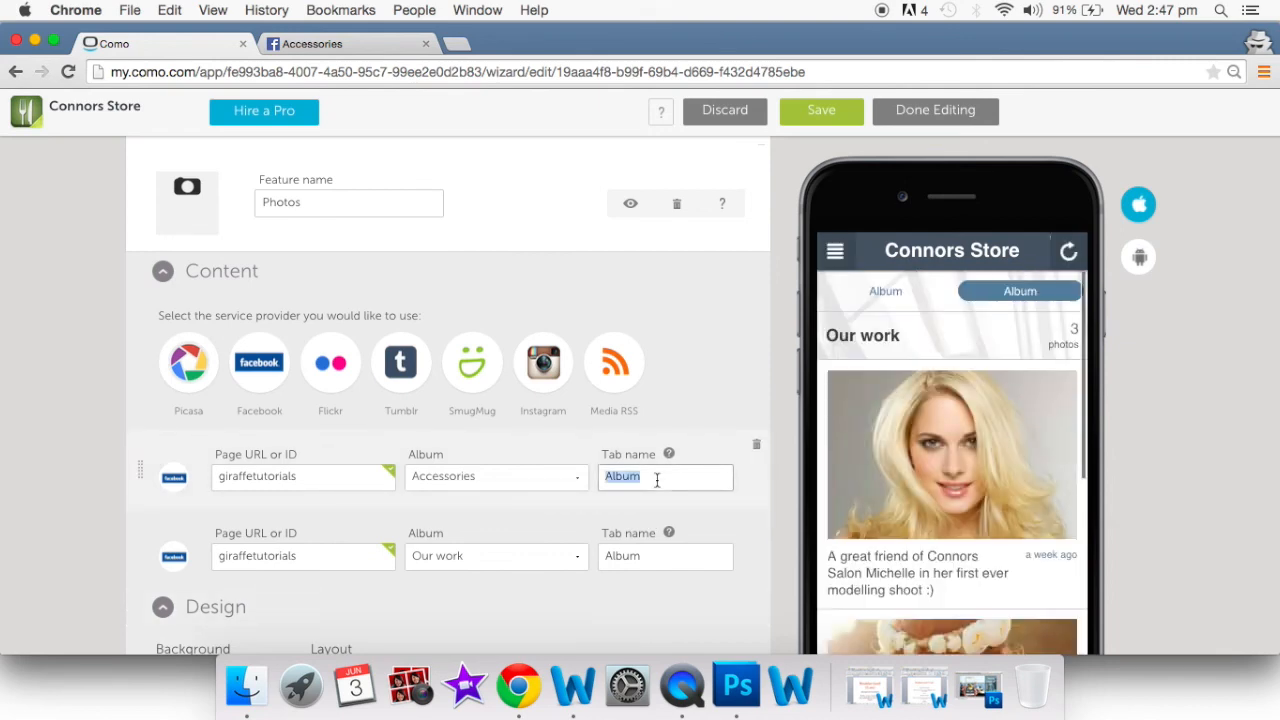
key(BackSpace)
text(Accessories)
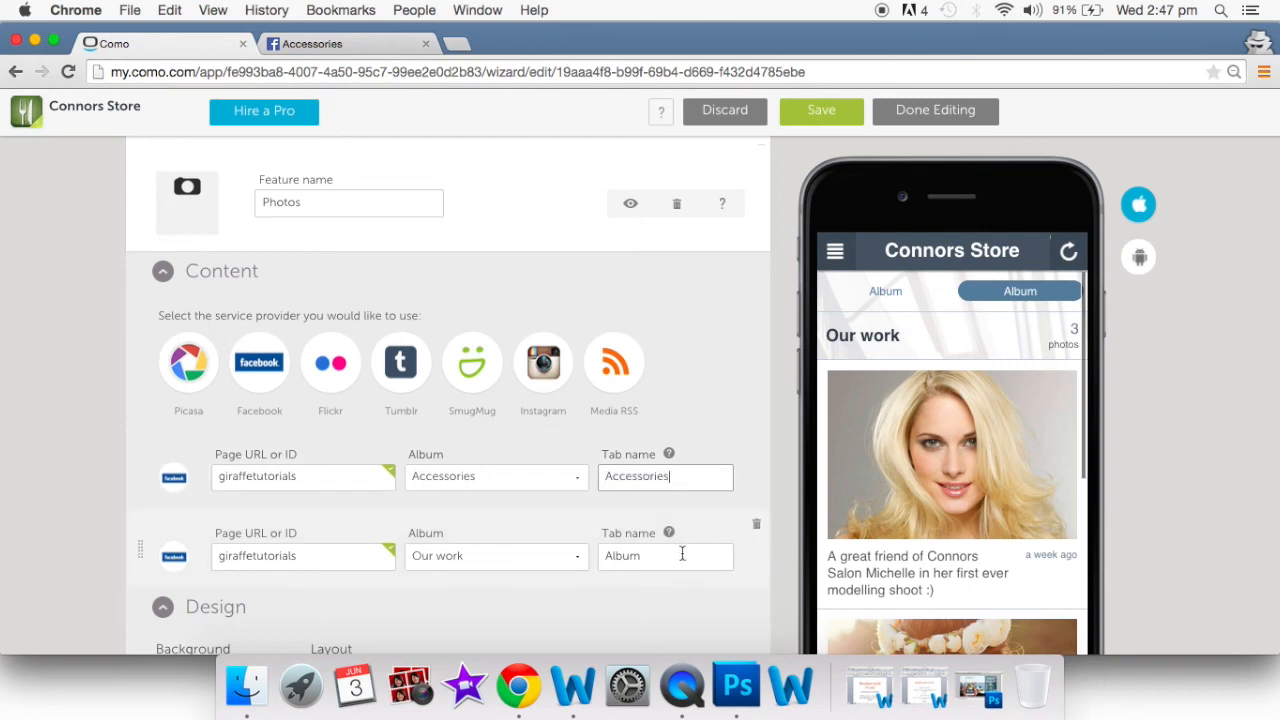
double_click(678, 557)
key(BackSpace)
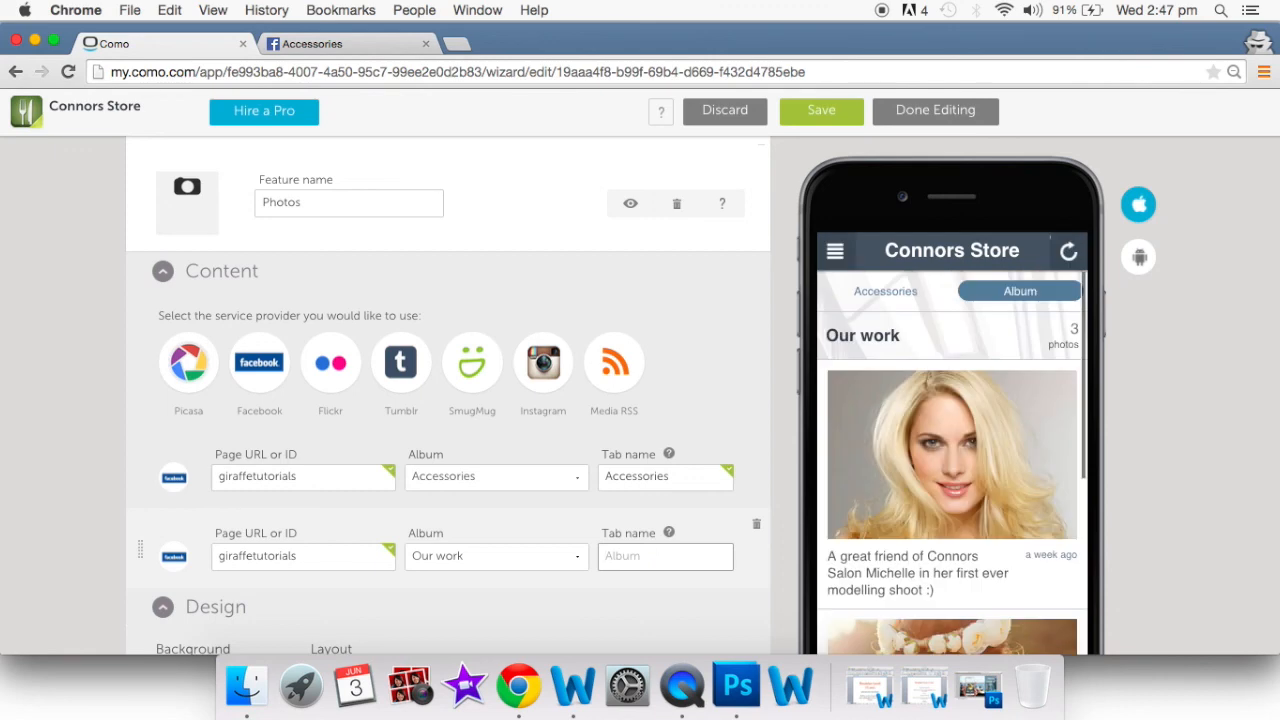
text(Our)
text(erwear)
click(697, 600)
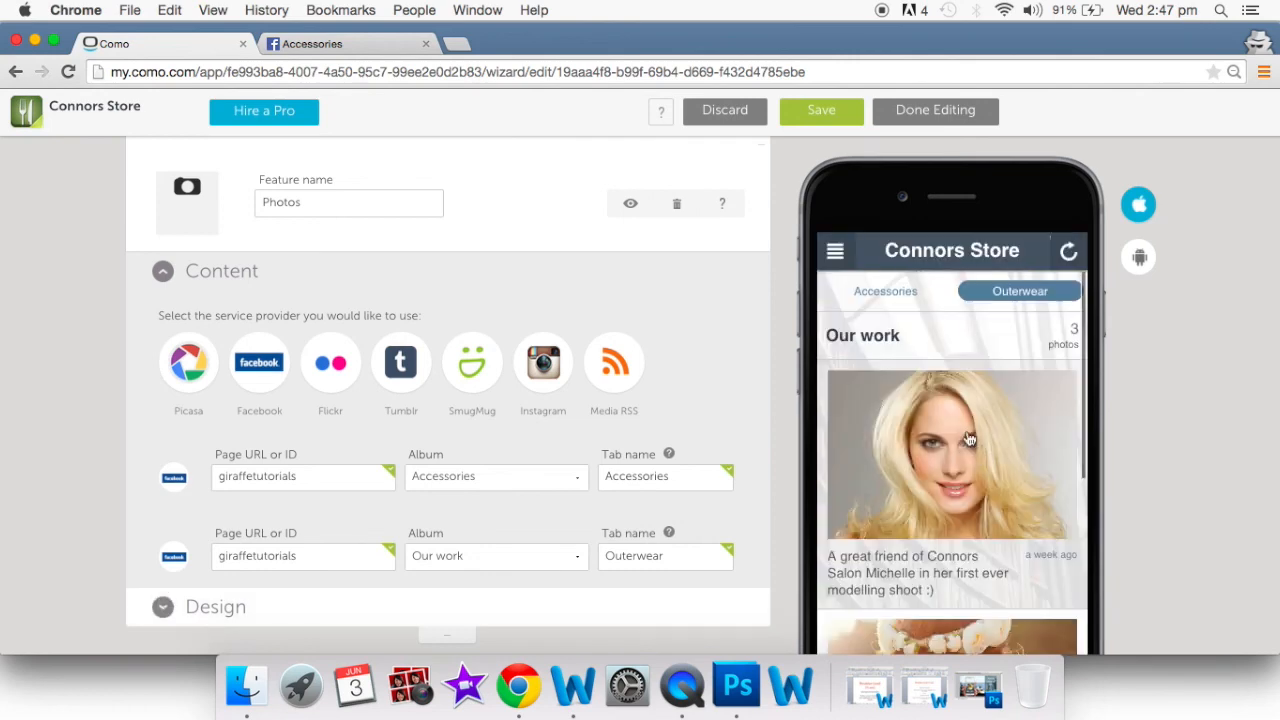
Look through the Outerwear photos in the phone preview and switch the preview to the Accessories tab
scroll(936, 502, down, 3)
scroll(936, 502, down, 2)
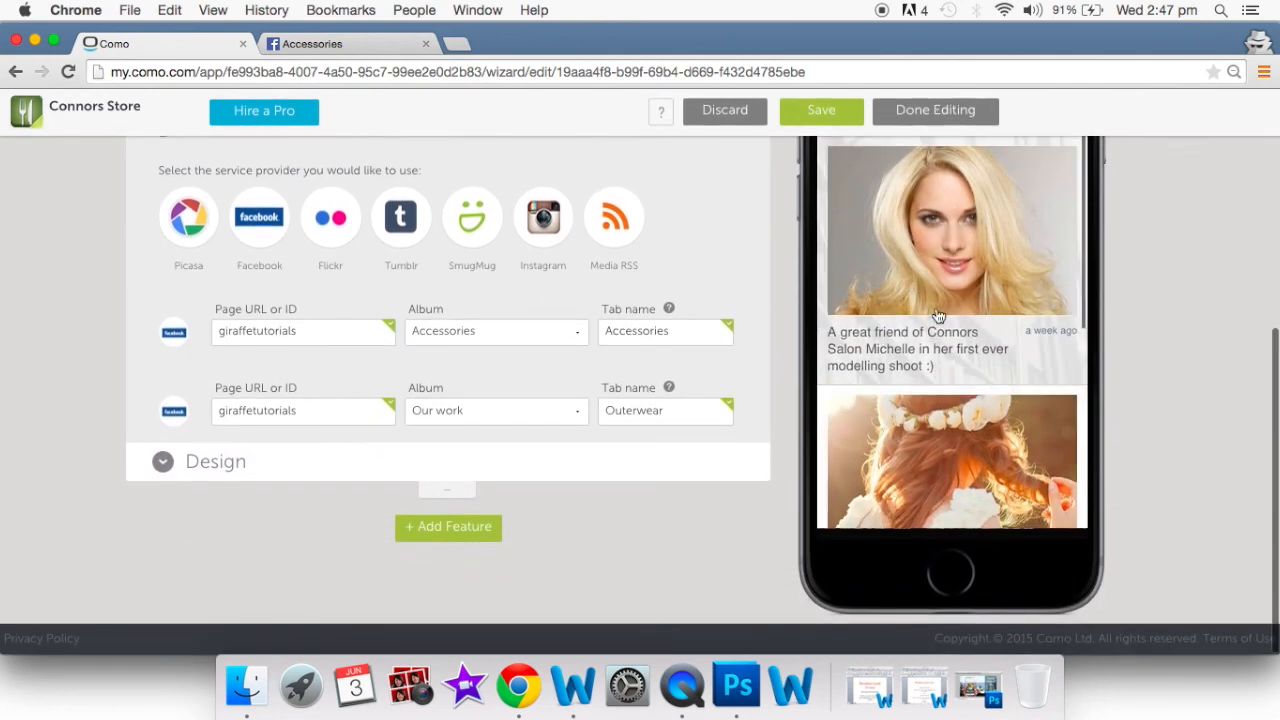
scroll(938, 316, up, 5)
scroll(938, 316, up, 5)
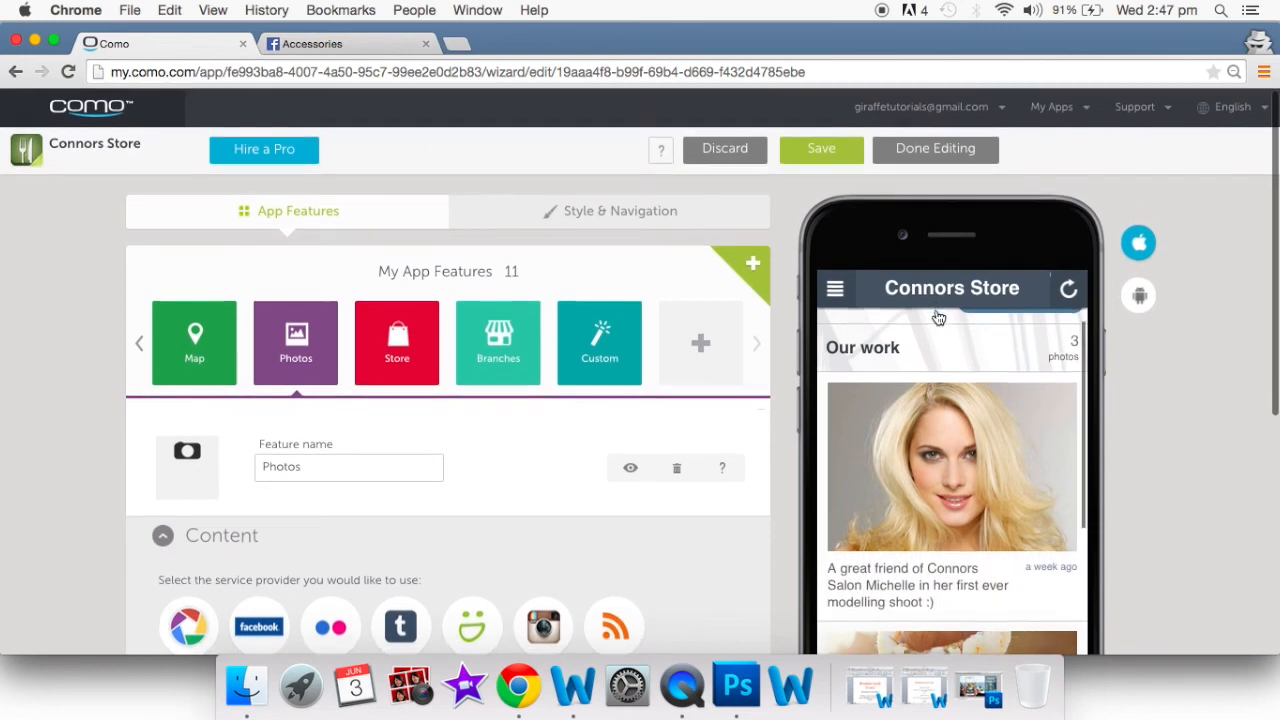
click(886, 324)
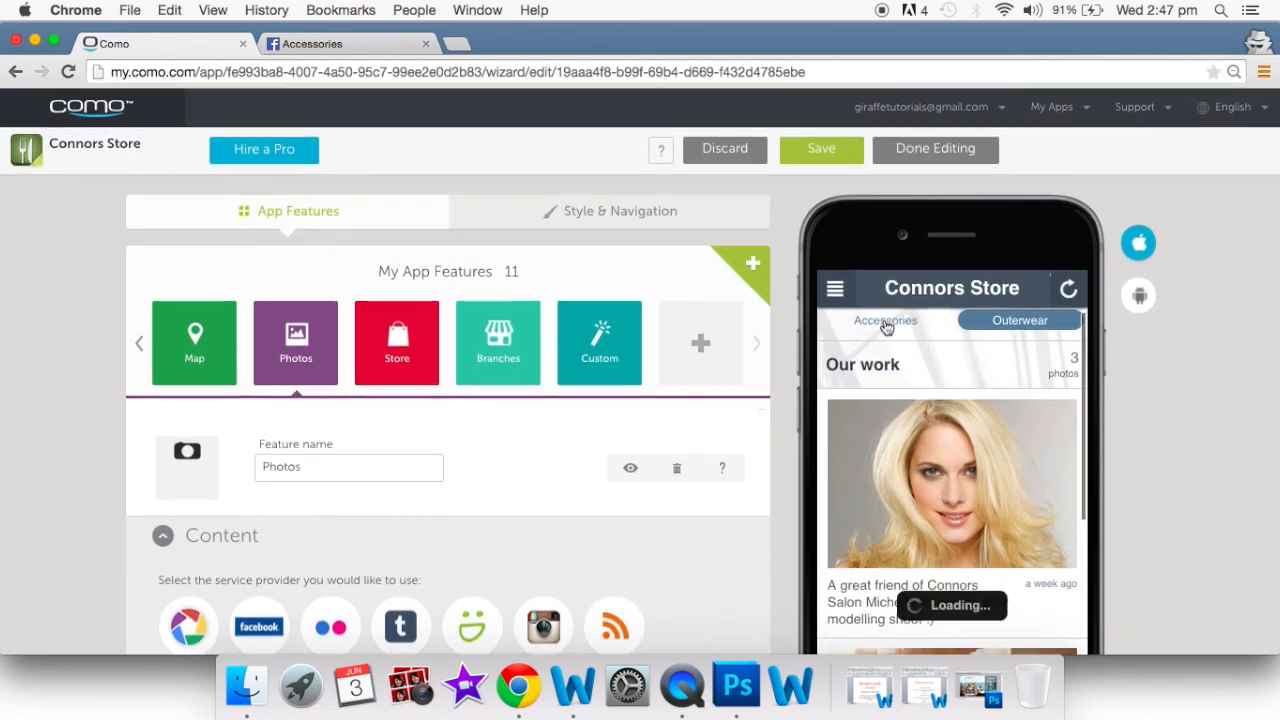
scroll(968, 578, down, 5)
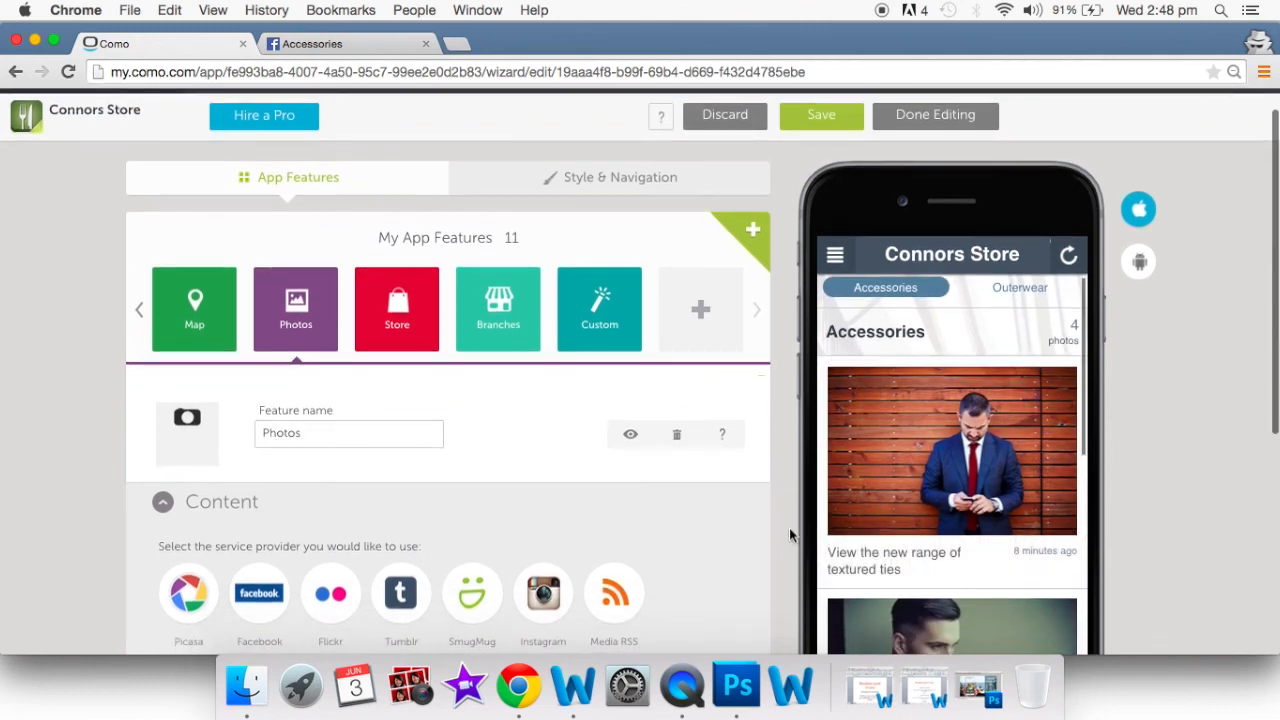
scroll(789, 535, up, 3)
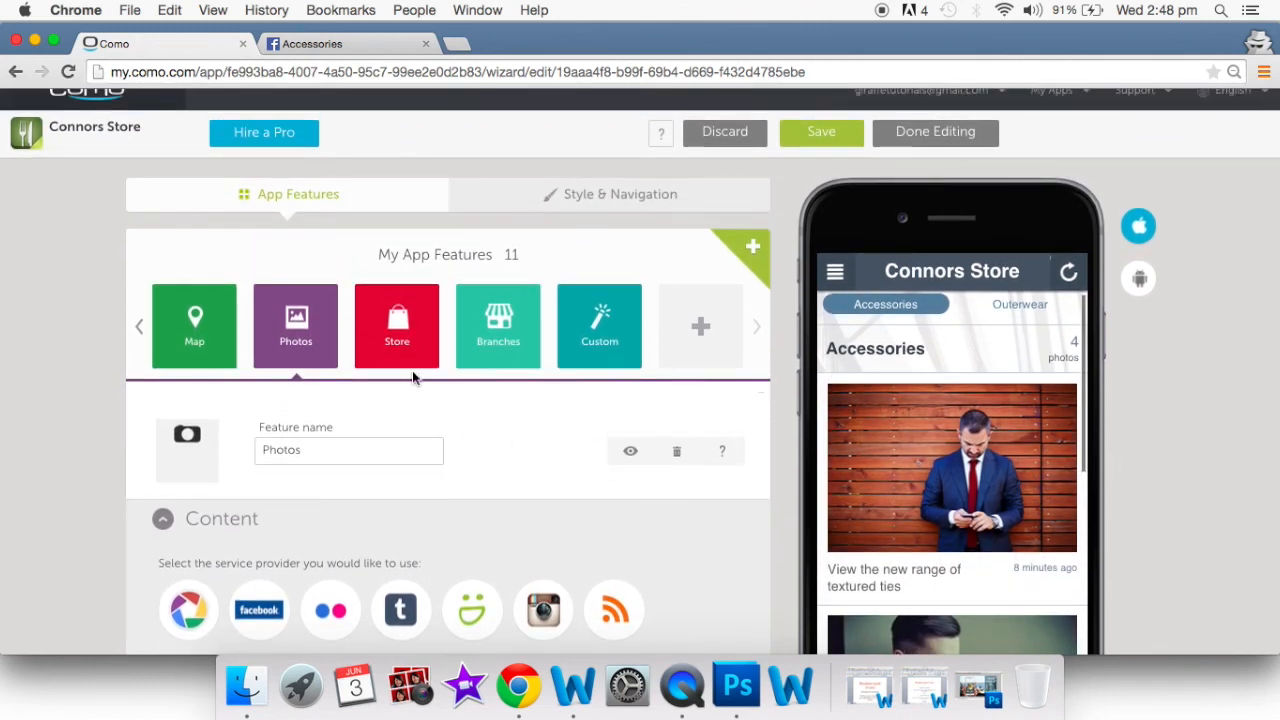
Open the Store feature's product manager and start a new category titled Outerwear
click(397, 333)
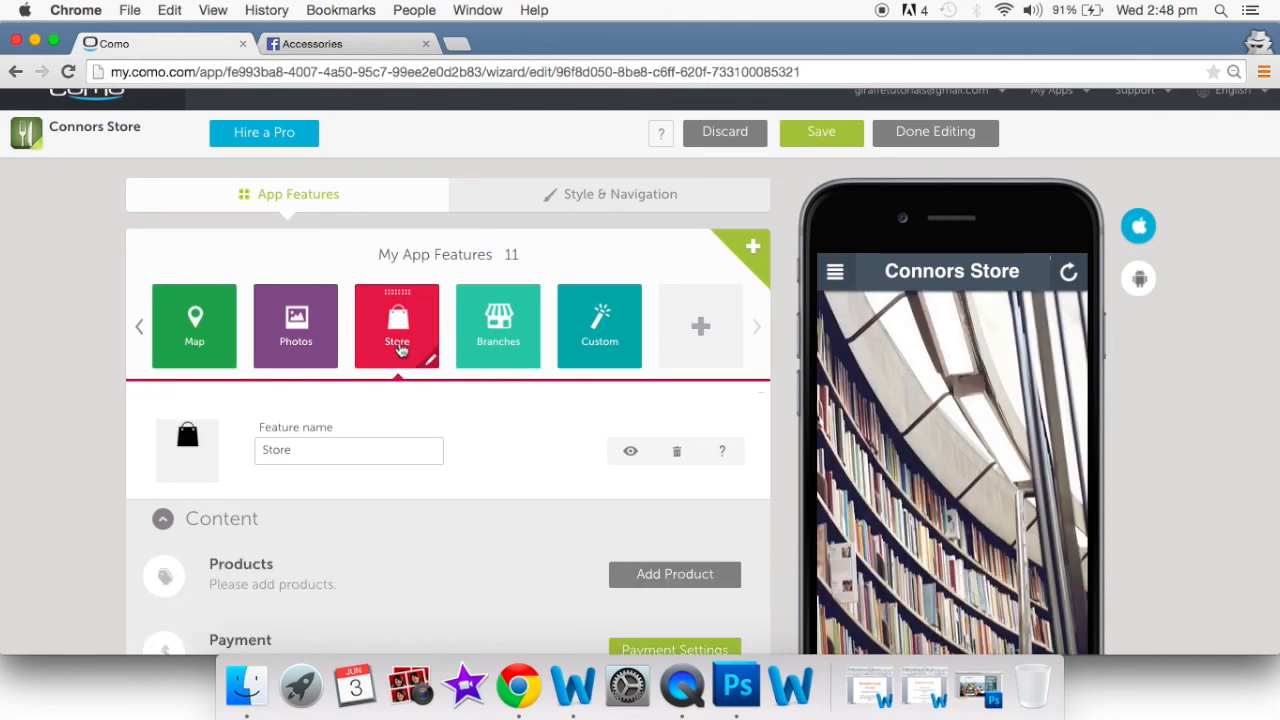
scroll(608, 497, down, 3)
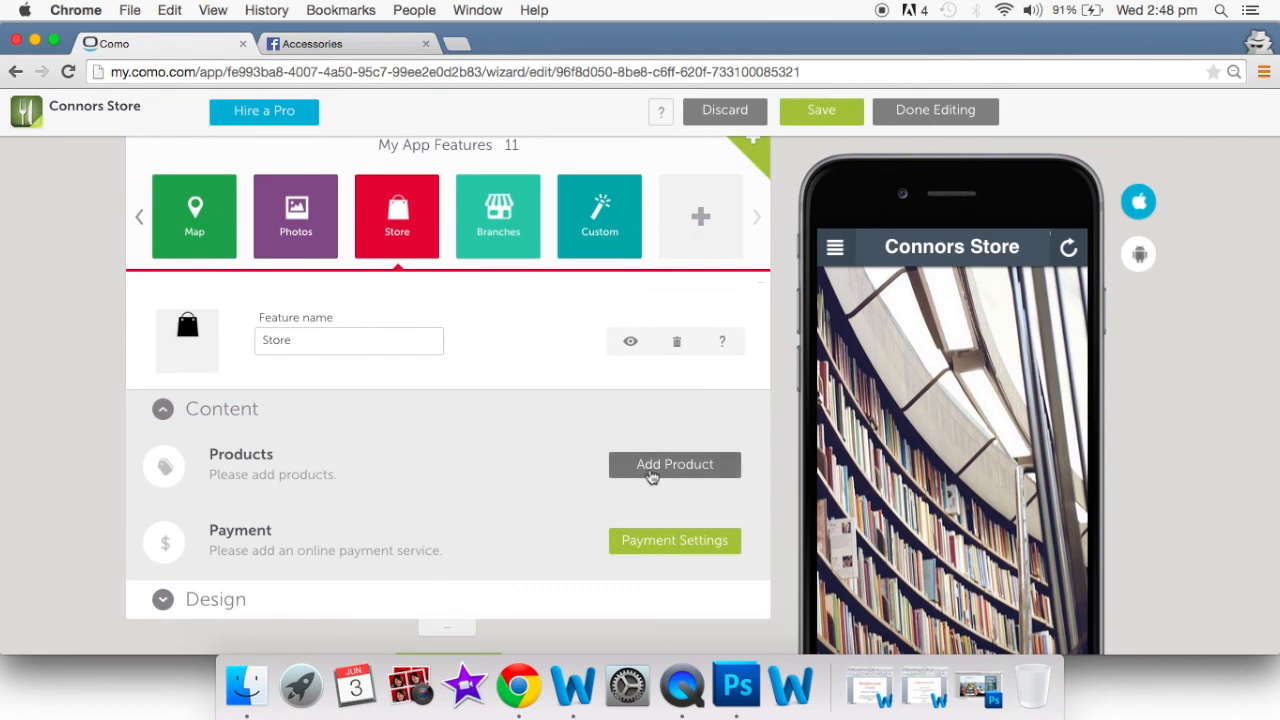
click(651, 476)
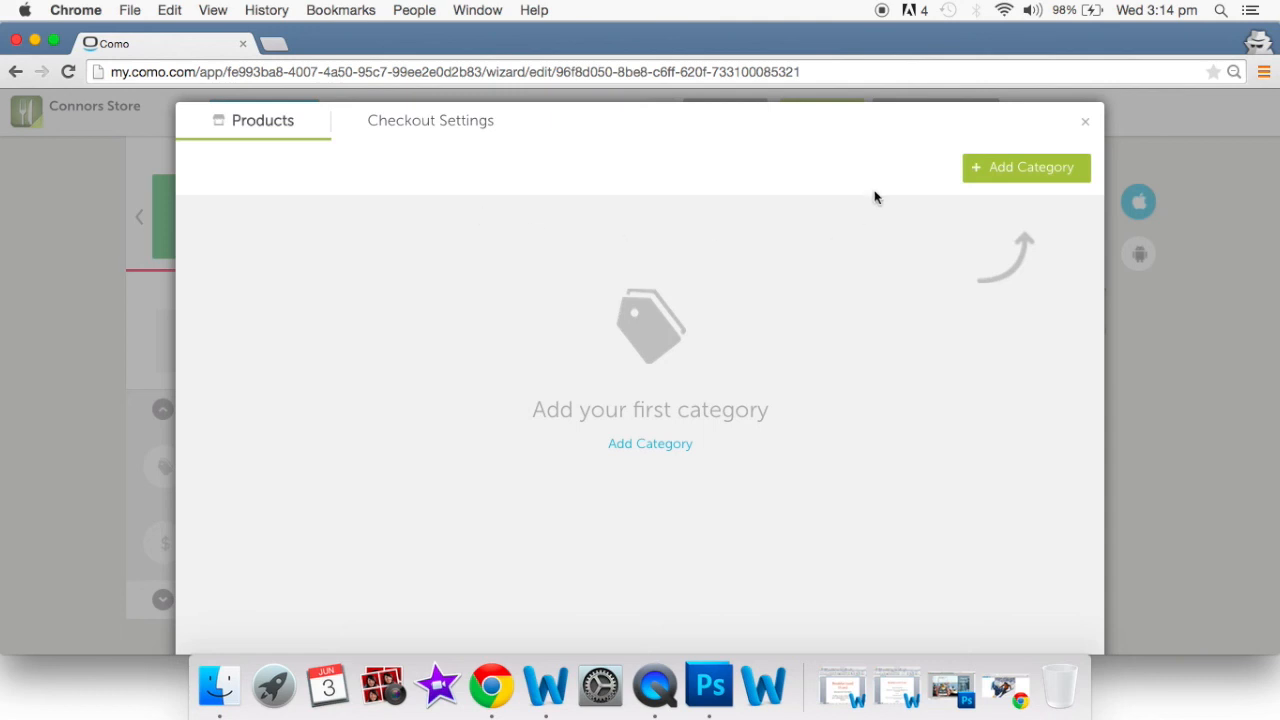
click(996, 173)
click(649, 313)
text(Outerwear)
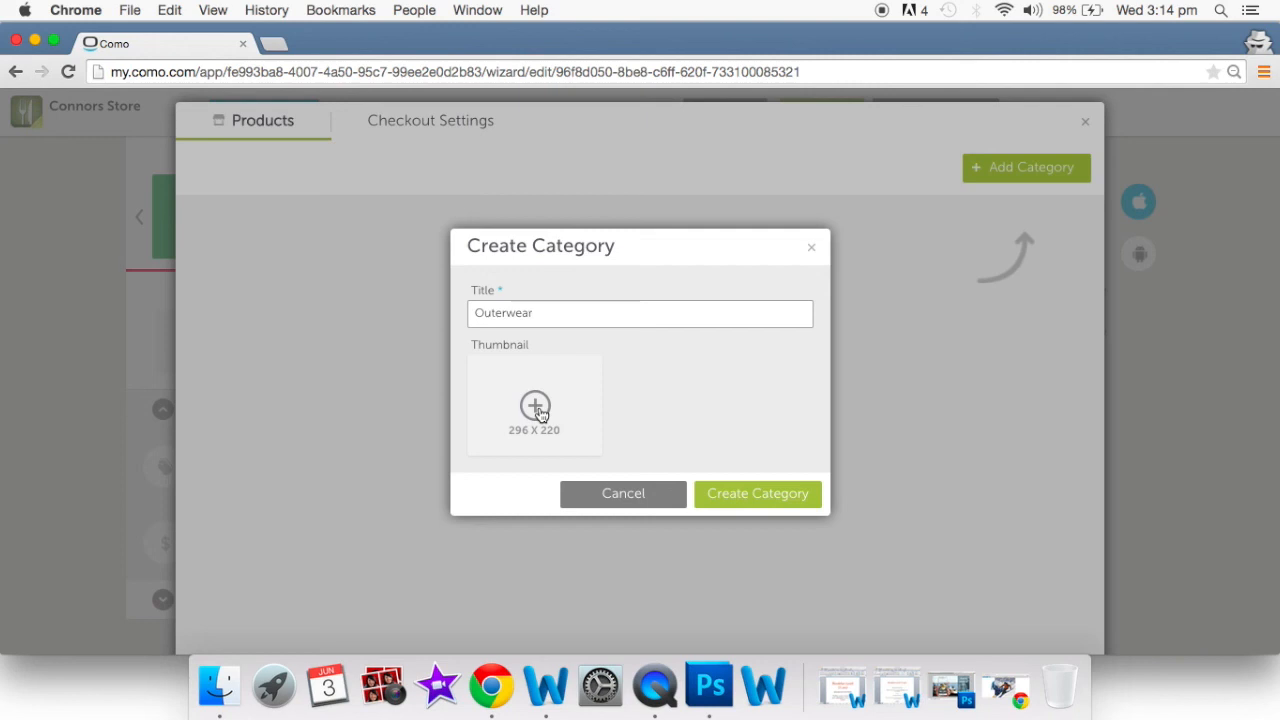
Set the skier screenshot from the Desktop as the thumbnail, cropped to nearly the whole picture, and create the category
click(538, 408)
scroll(685, 464, down, 1)
scroll(685, 464, down, 10)
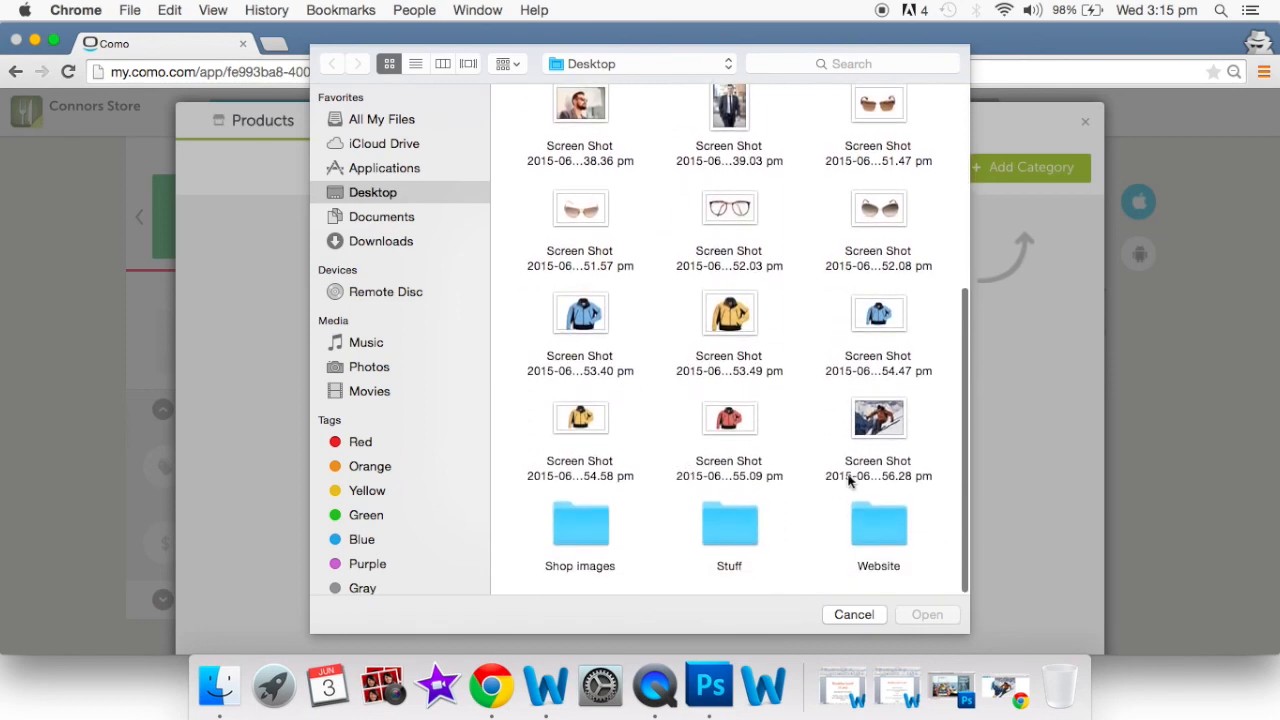
click(874, 424)
click(932, 619)
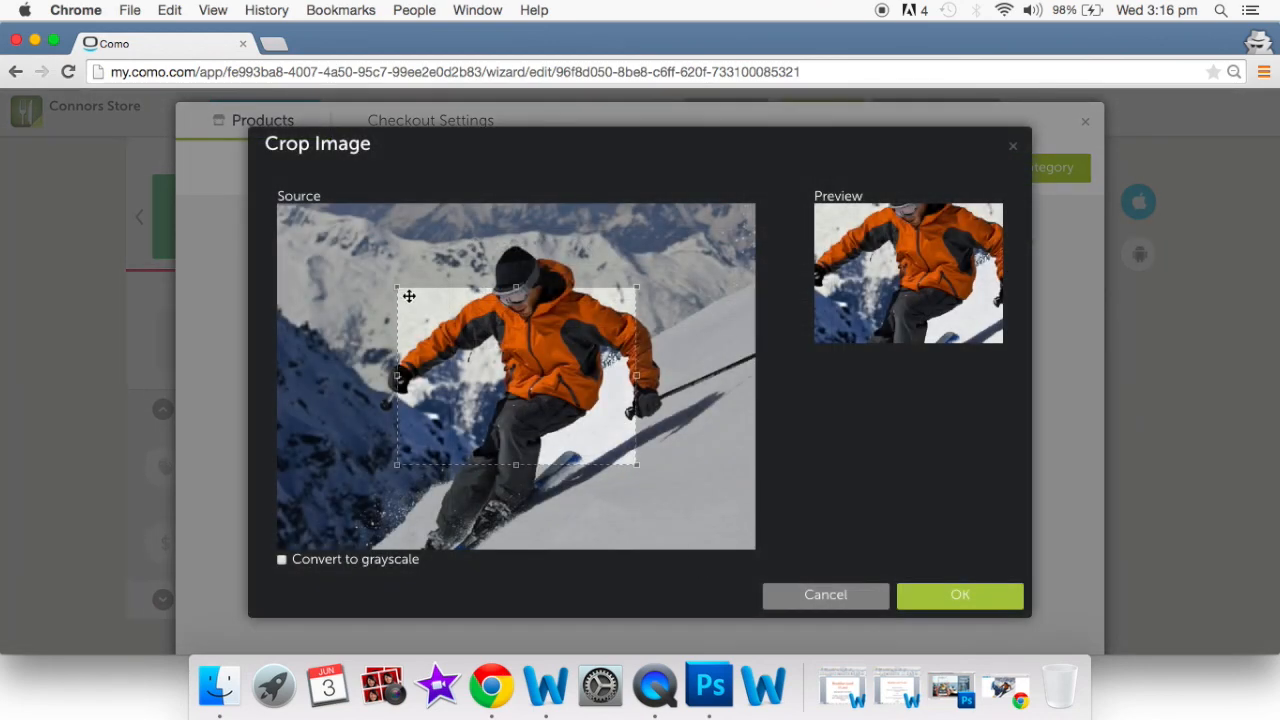
drag(397, 289, 283, 198)
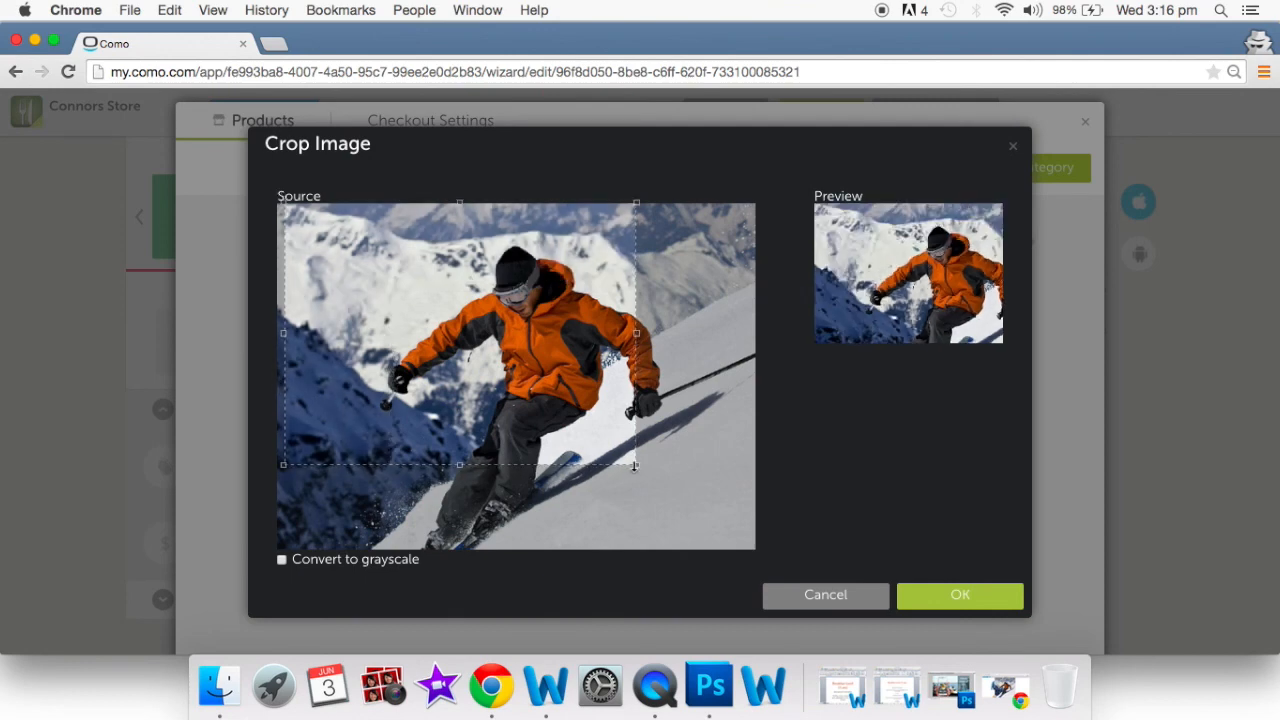
drag(637, 464, 753, 550)
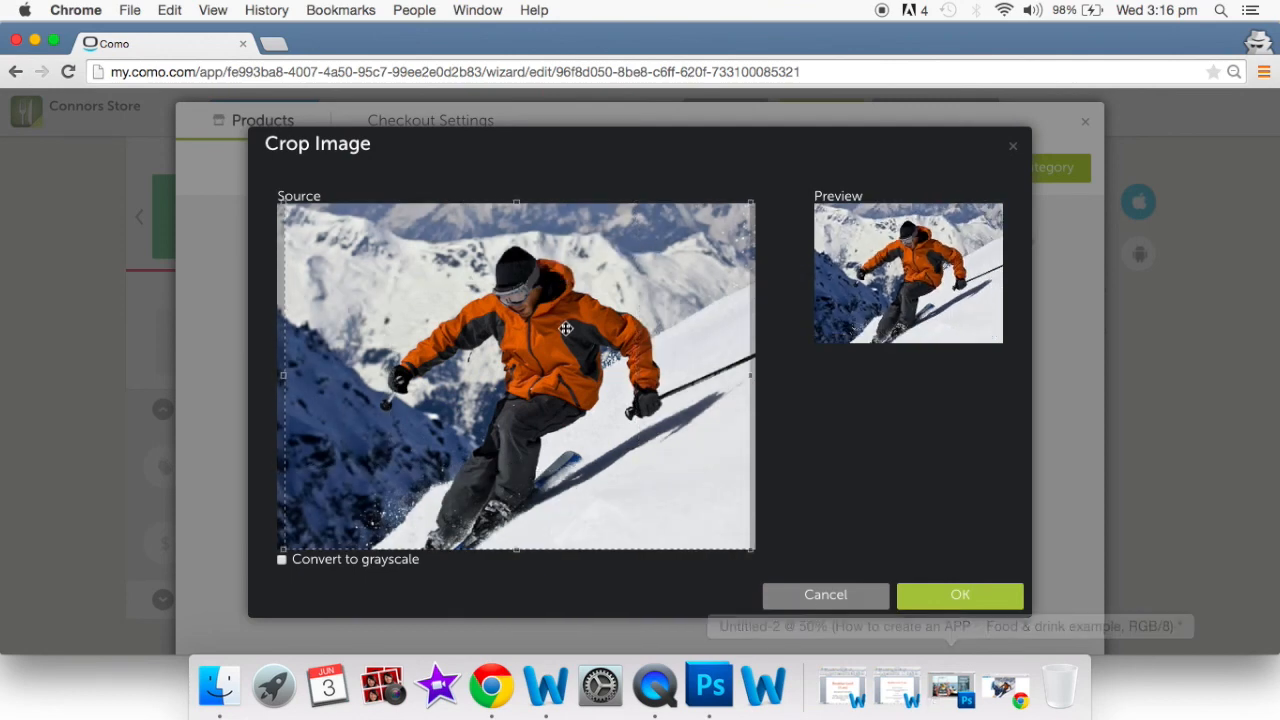
click(957, 598)
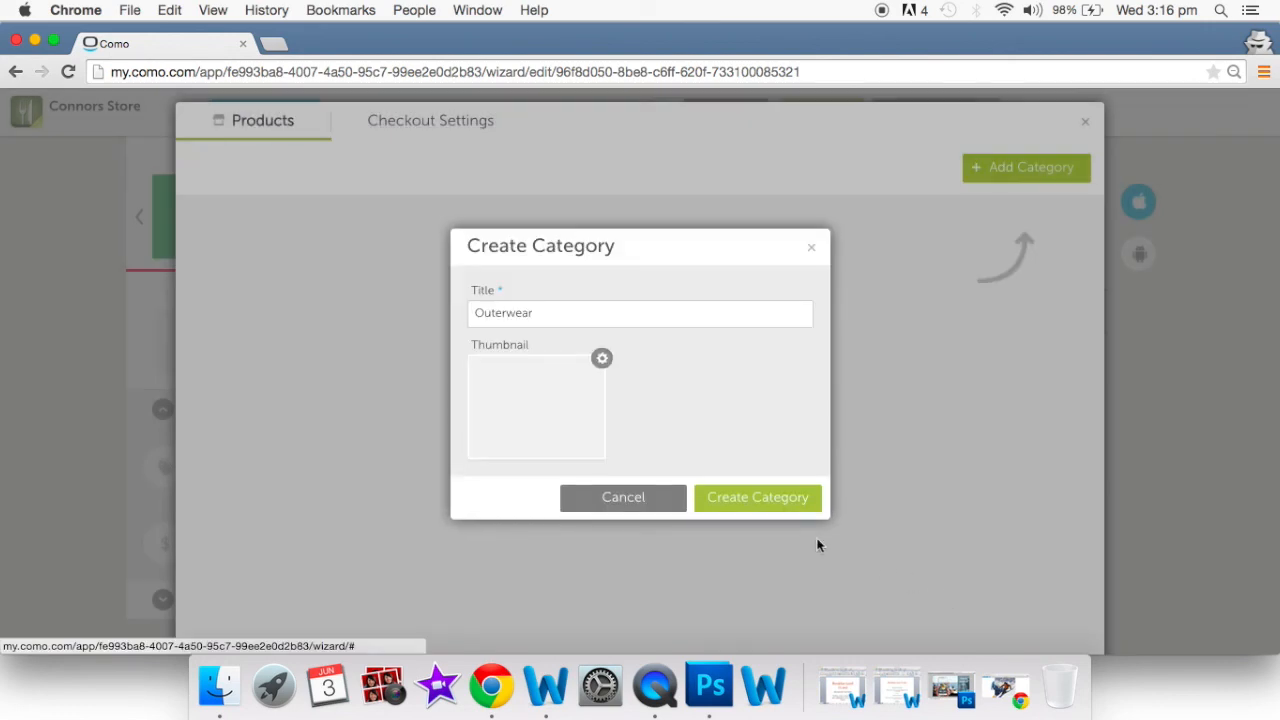
click(757, 497)
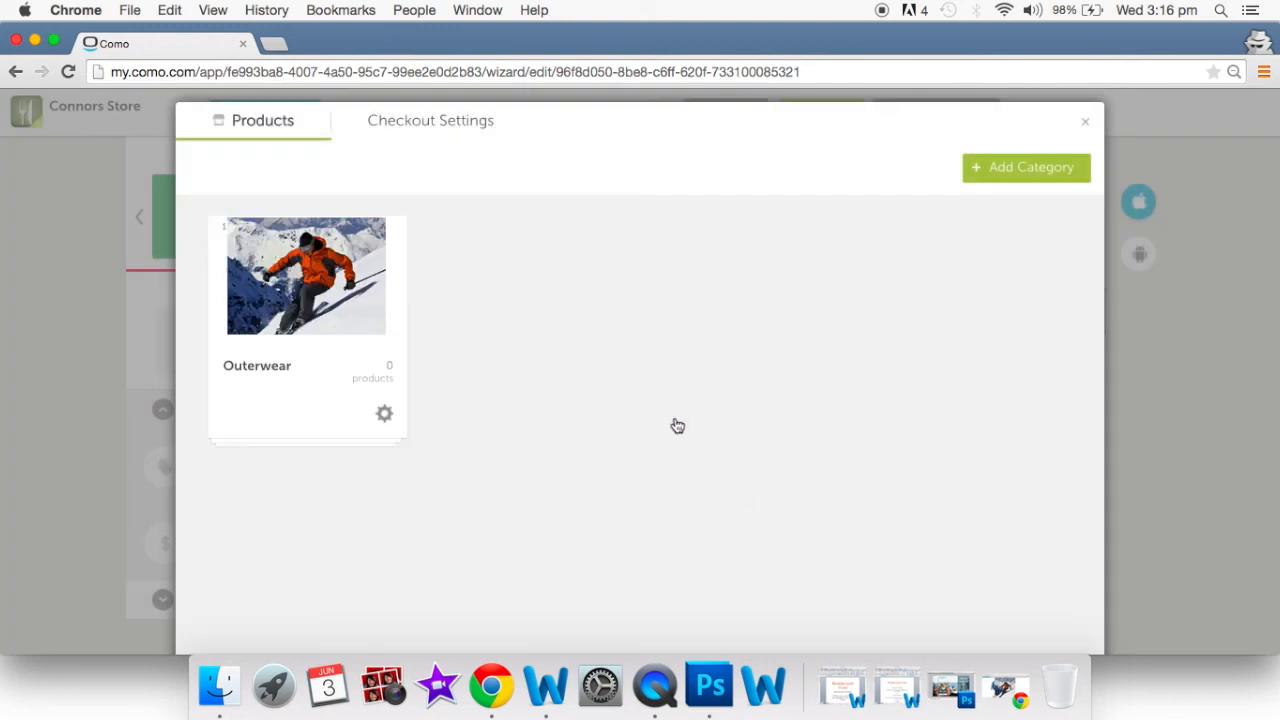
Add a product titled Blue Ski jakcet to the Outerwear category with an image, details, price 100 USD and shipping 8 USD
click(321, 291)
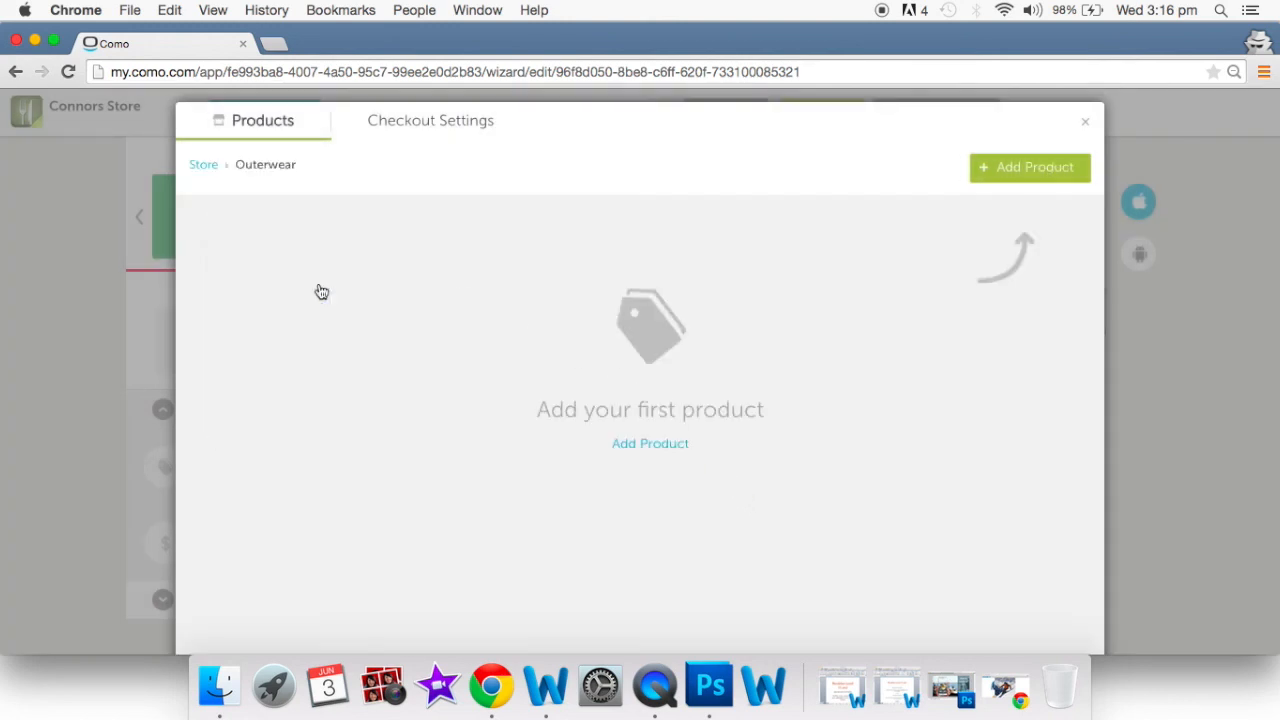
click(650, 444)
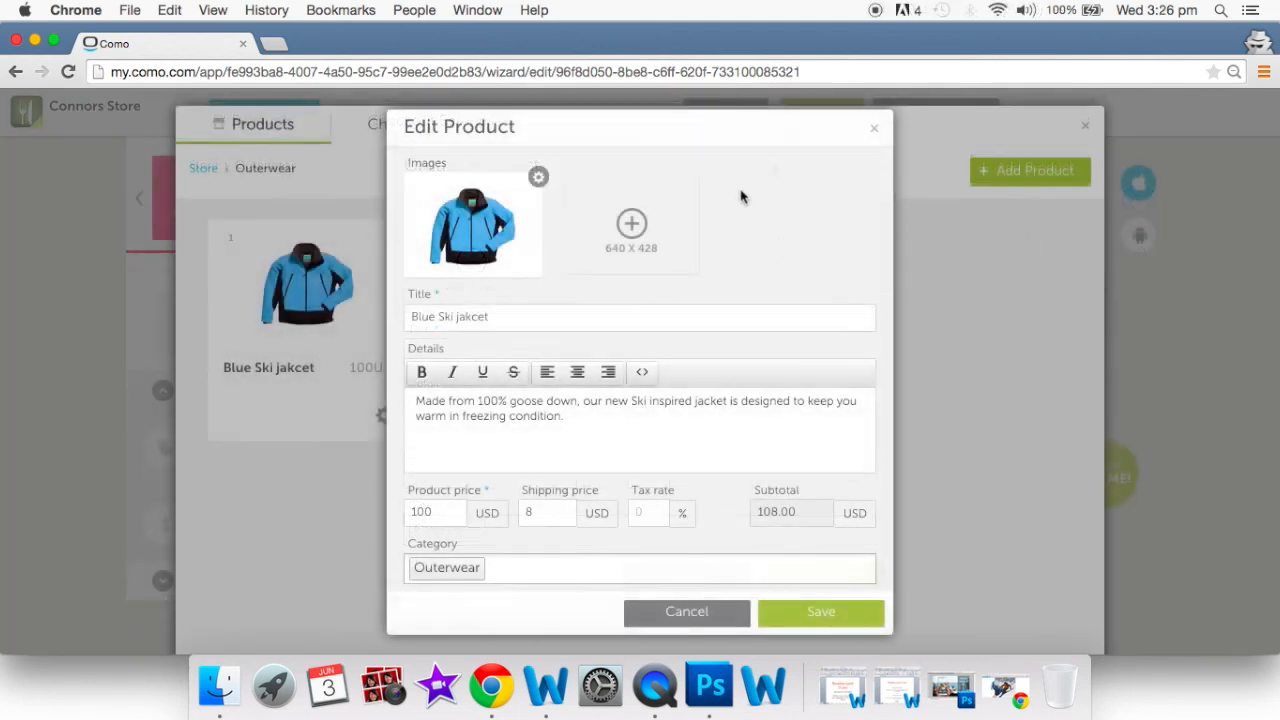
mouse_move(516, 207)
click(829, 614)
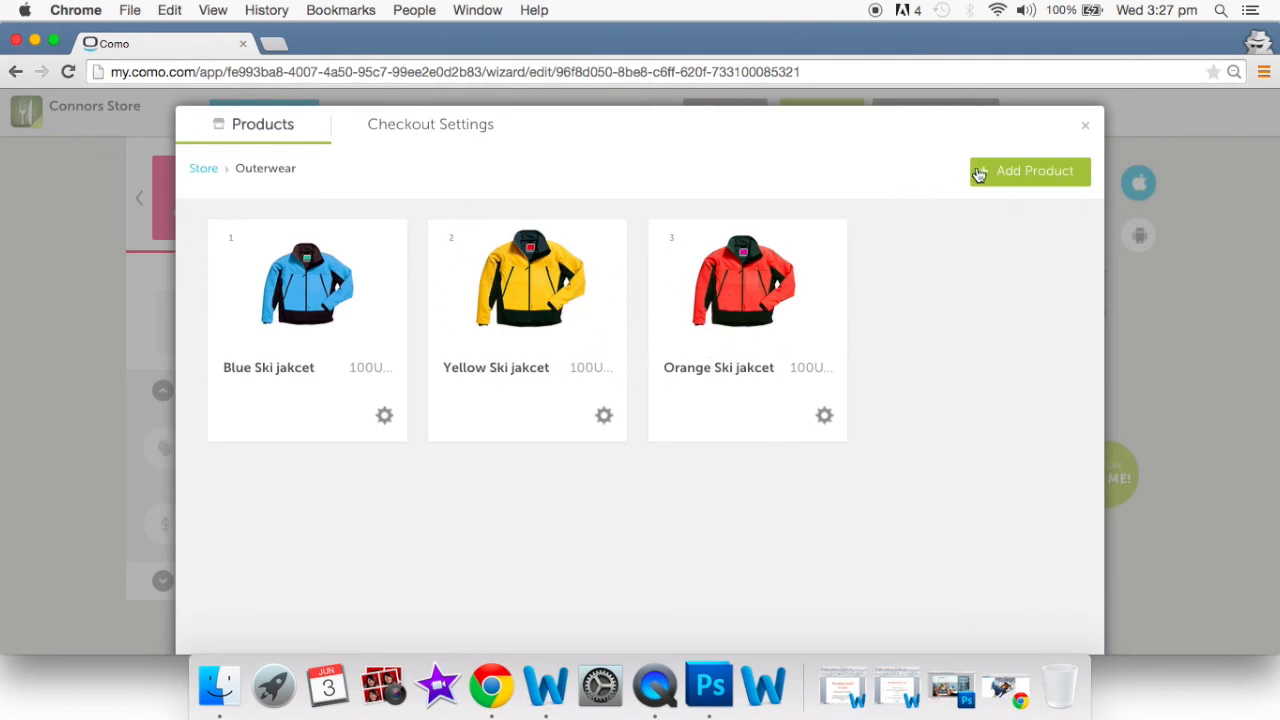
Review the Outerwear products, return to the store's category list and view the blank new-category form without creating a category
scroll(990, 349, down, 3)
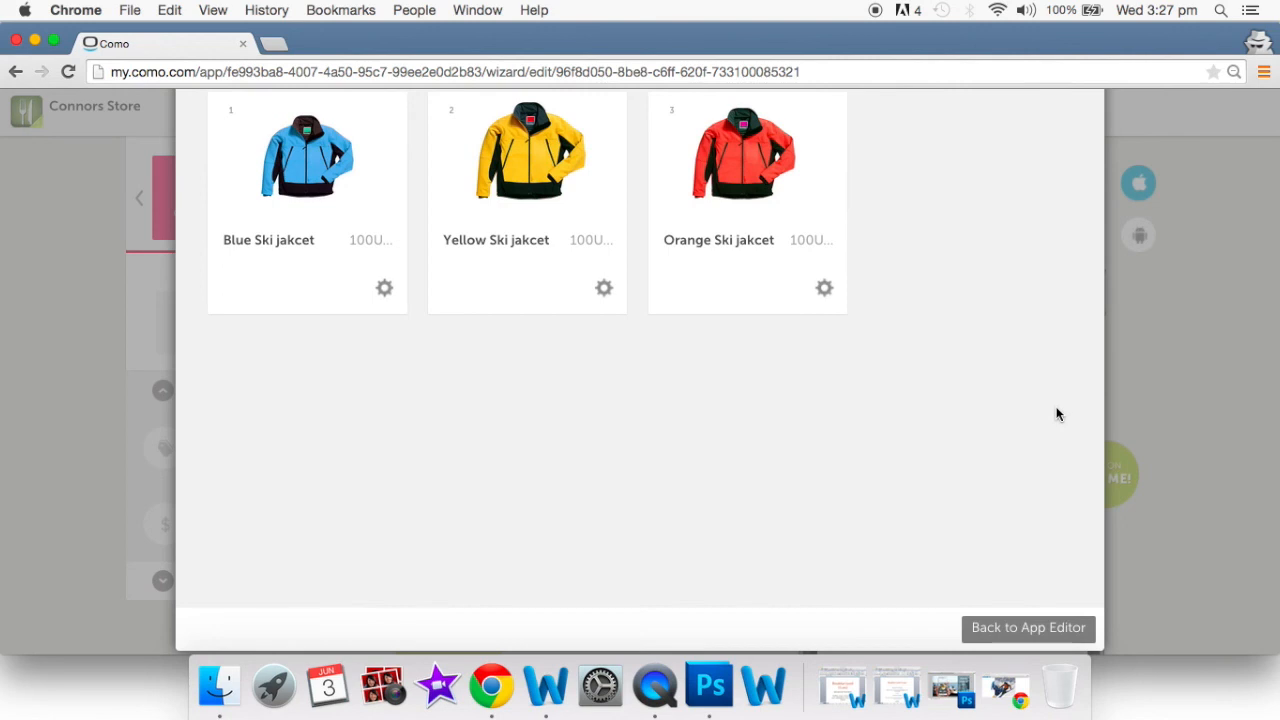
scroll(1055, 414, up, 3)
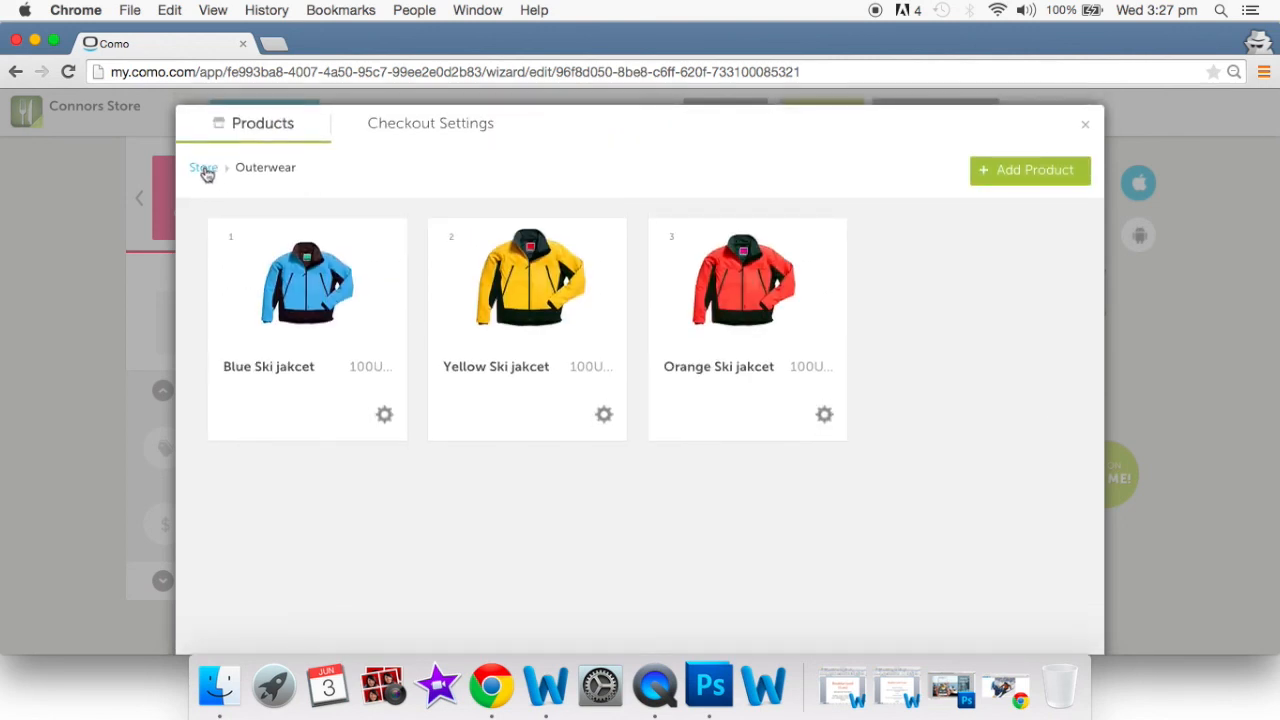
click(204, 166)
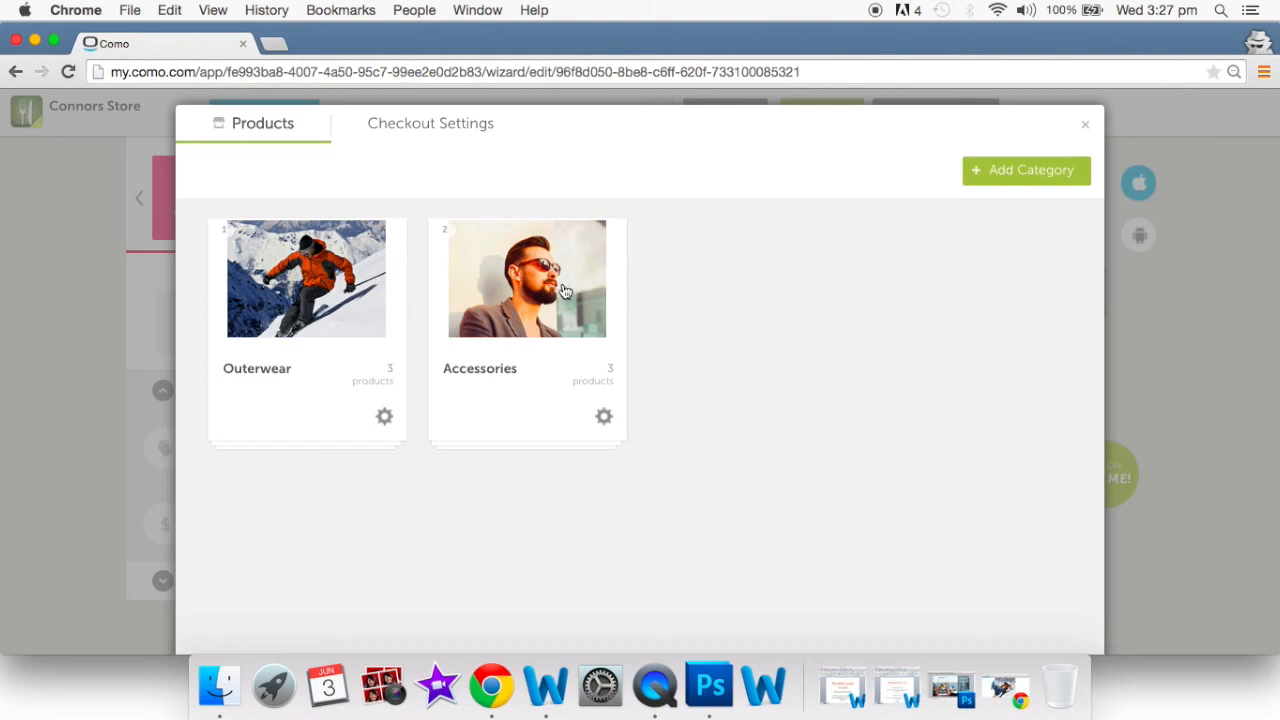
click(1029, 176)
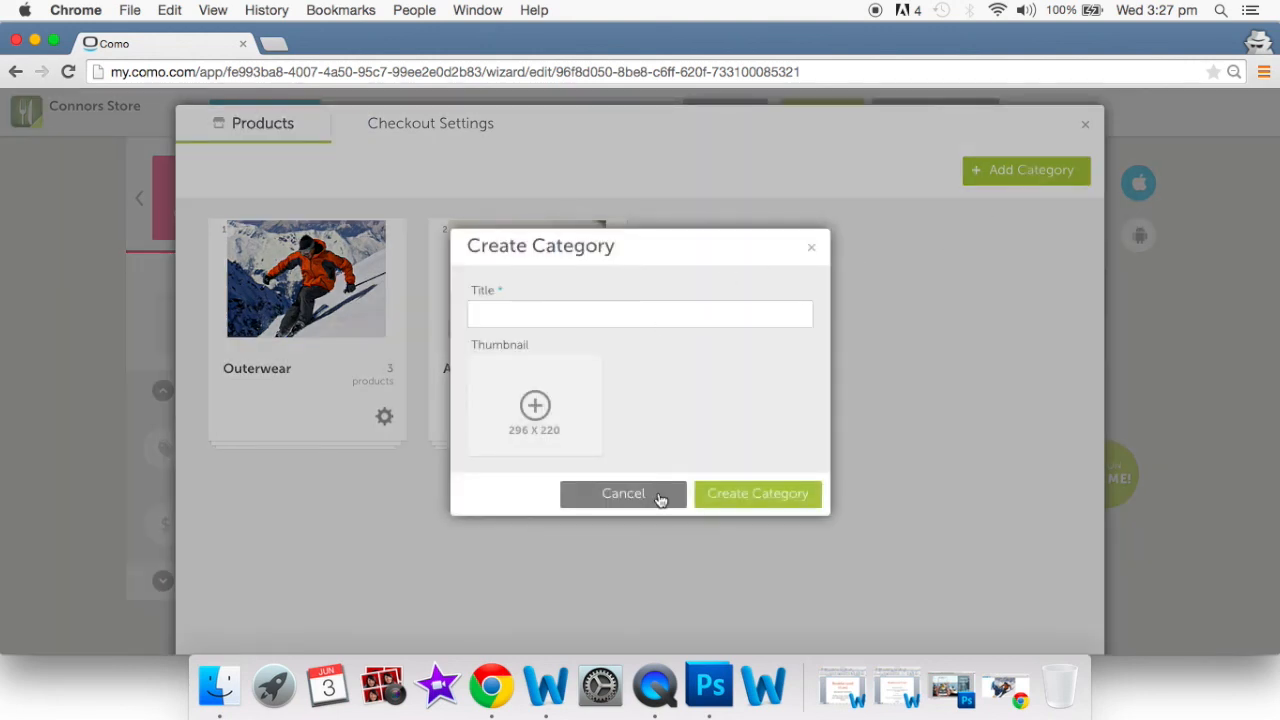
click(660, 496)
Open the Accessories category, review the Reading Glasses product's details and save the product as it is
click(530, 298)
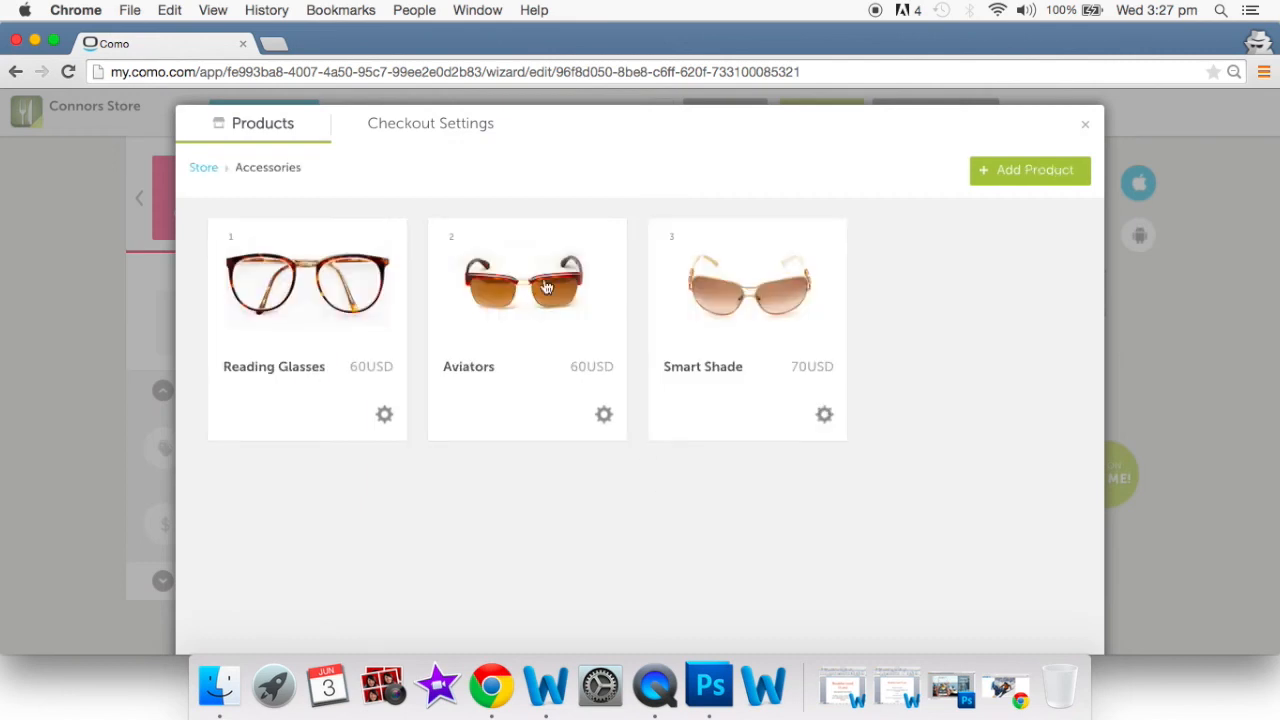
click(323, 323)
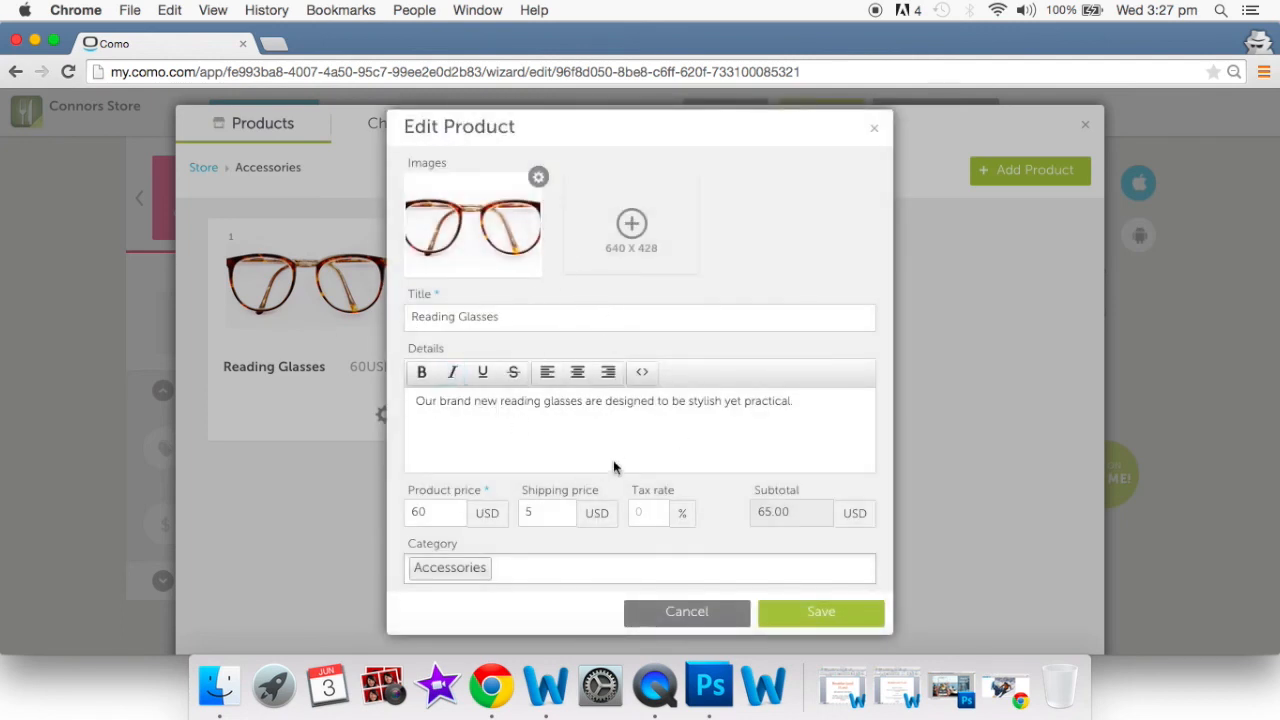
click(821, 611)
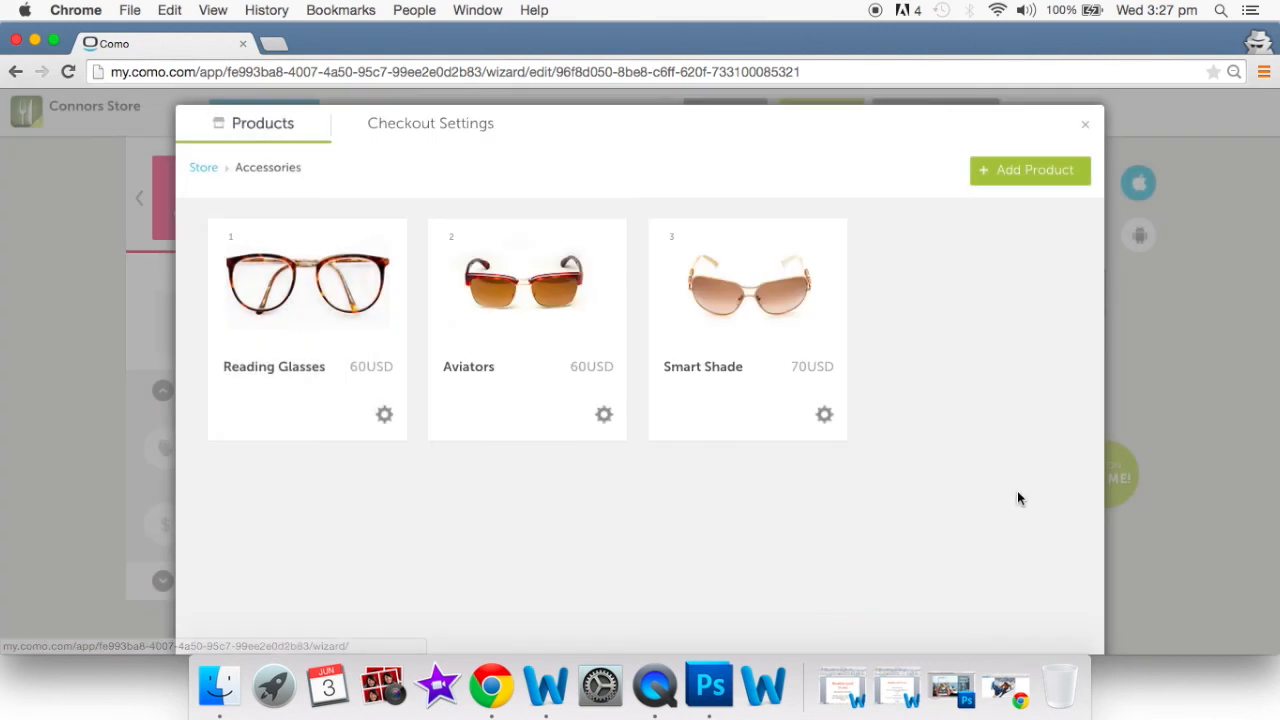
Return from the store products to the app editor and preview the Outerwear category's product list on the phone
scroll(1017, 490, down, 3)
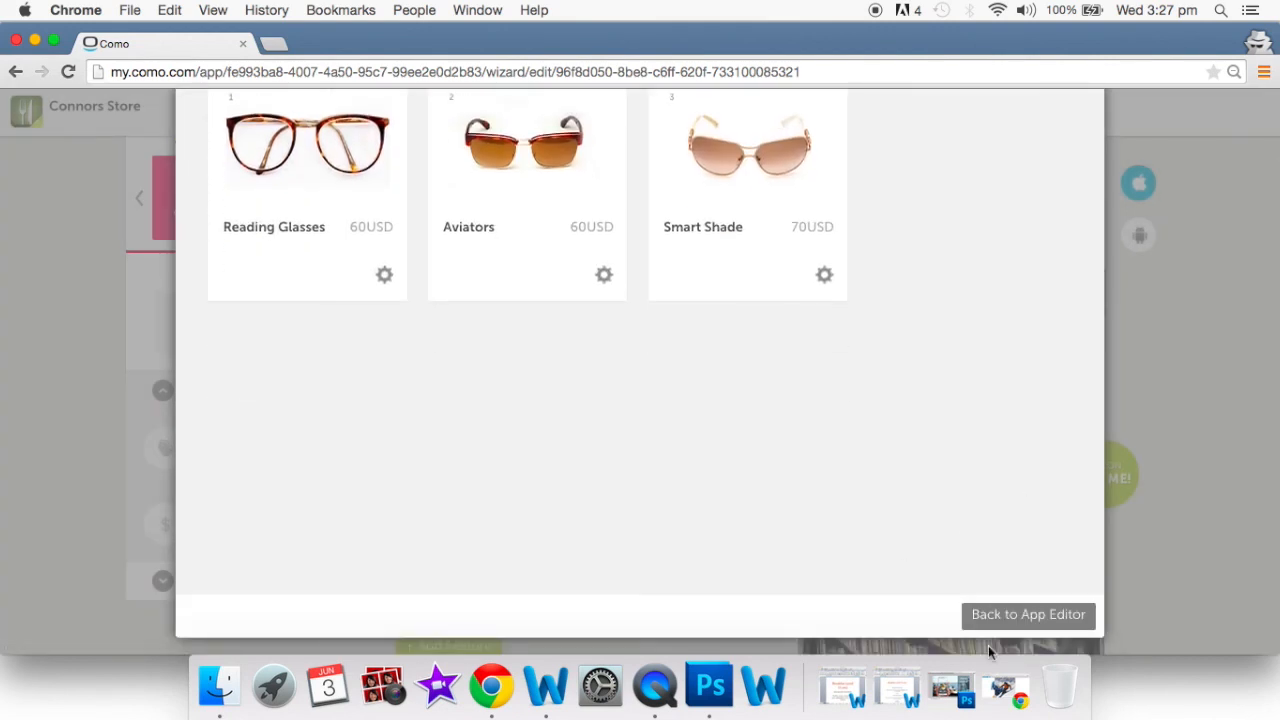
click(1027, 615)
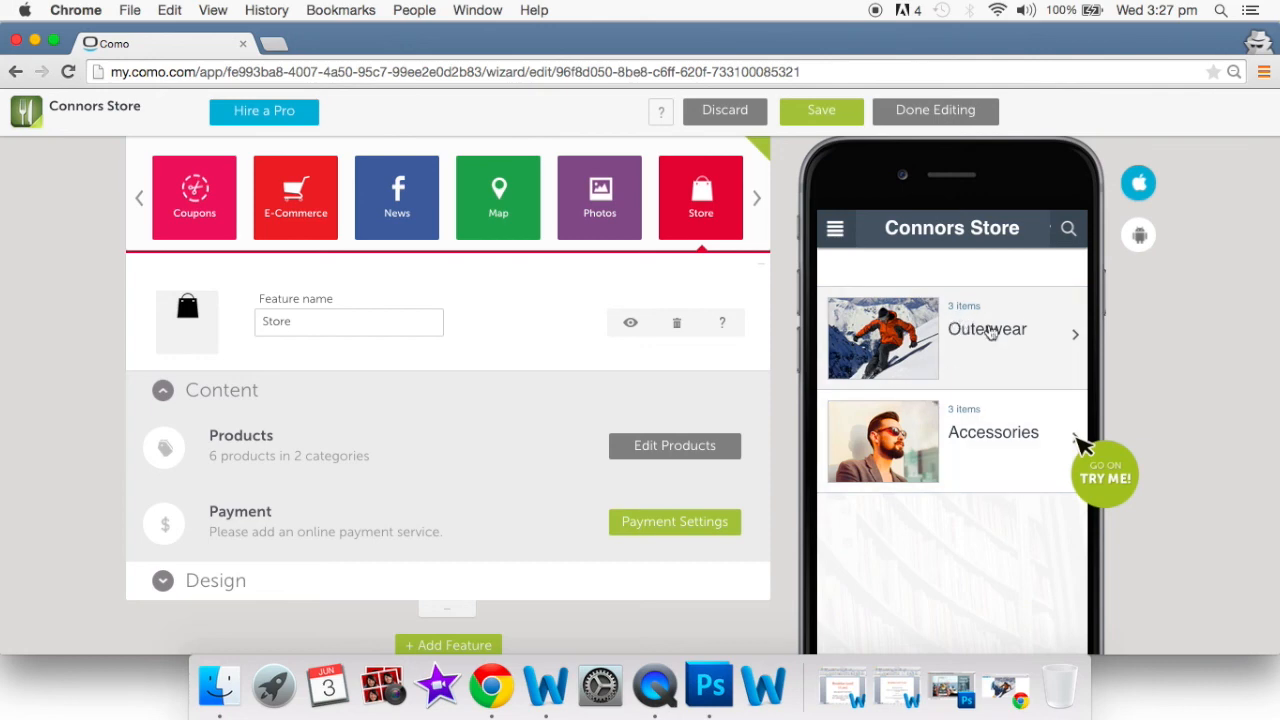
click(962, 352)
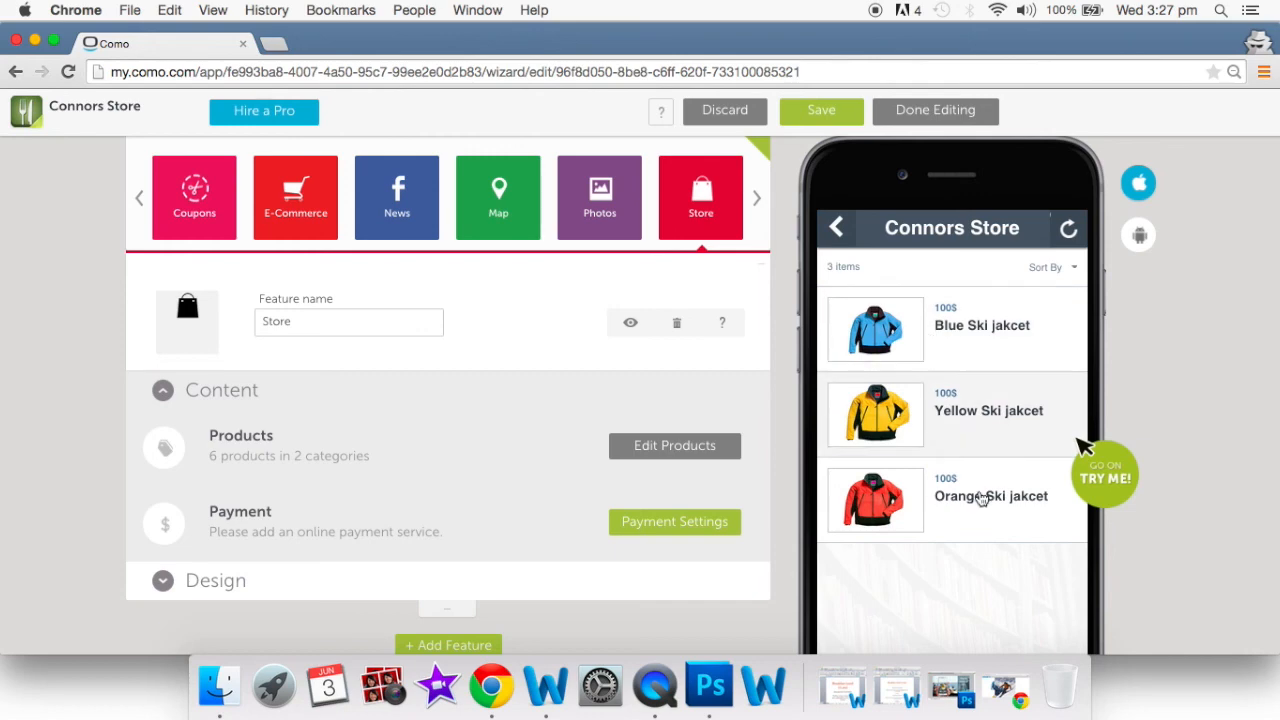
click(837, 232)
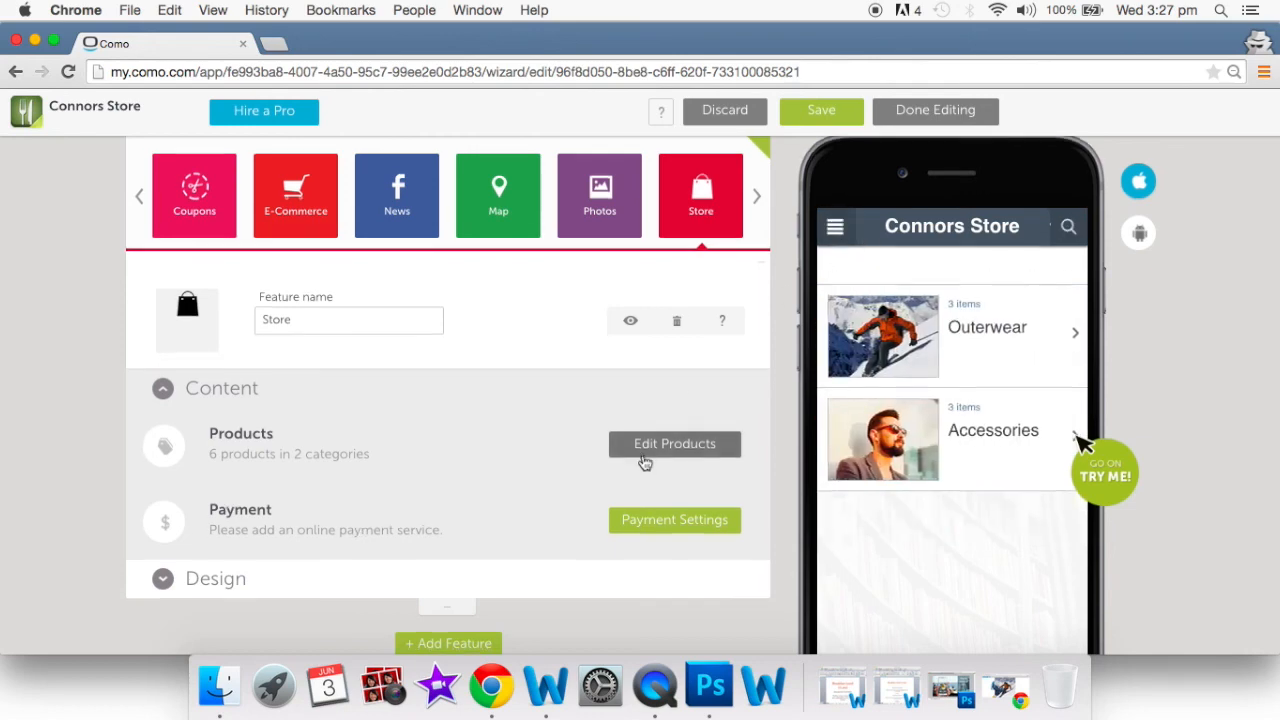
Set the store currency to New Zealand dollar (NZD) in the payment settings, save it and return to the editor
scroll(645, 462, down, 2)
scroll(645, 462, down, 1)
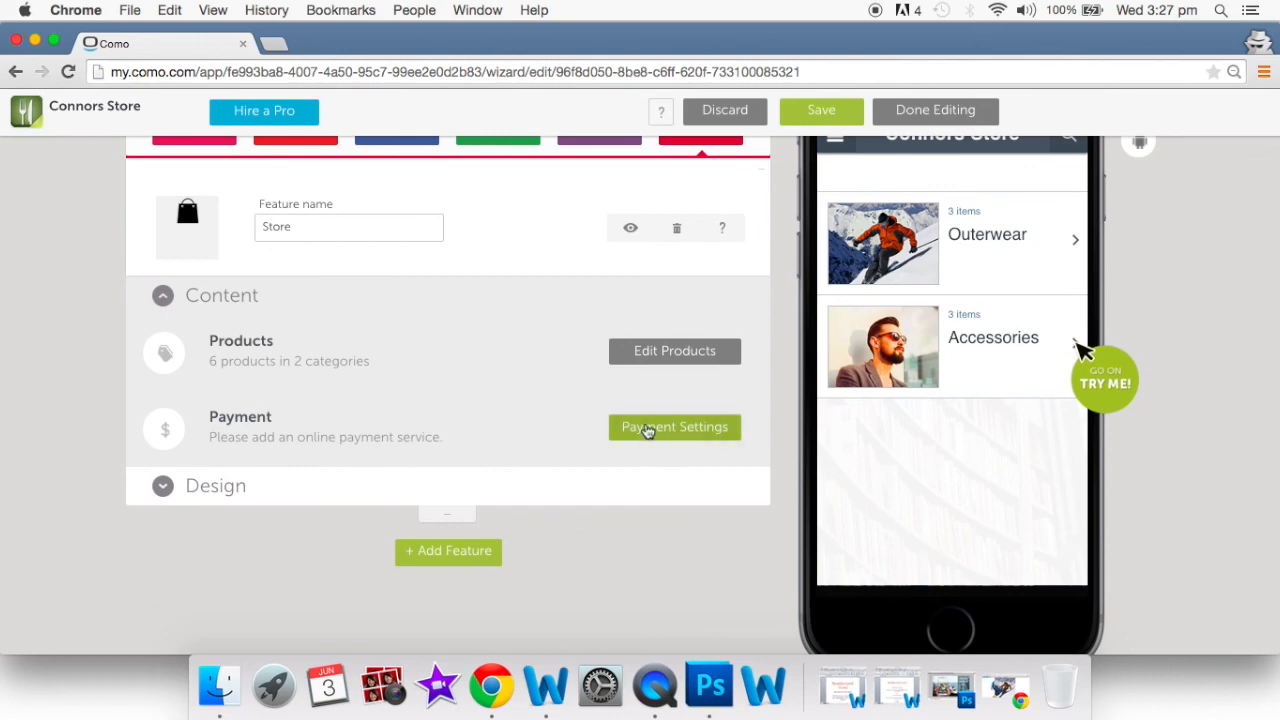
click(648, 430)
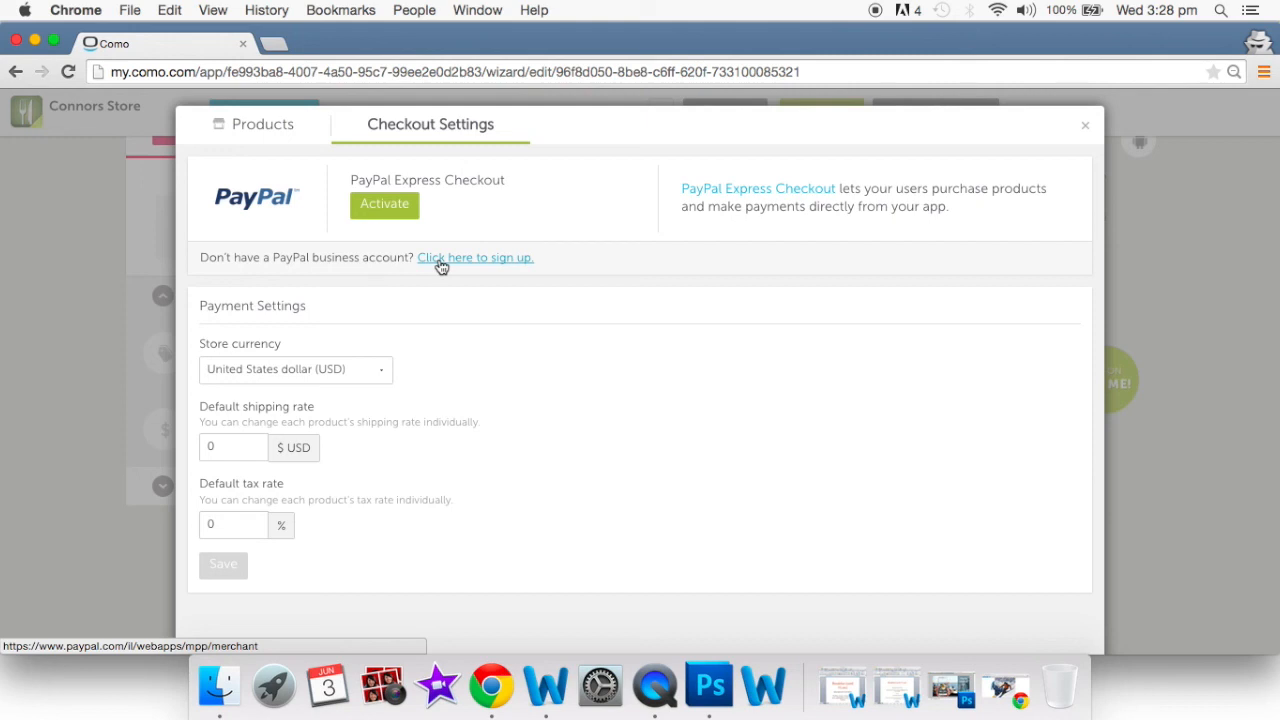
click(381, 374)
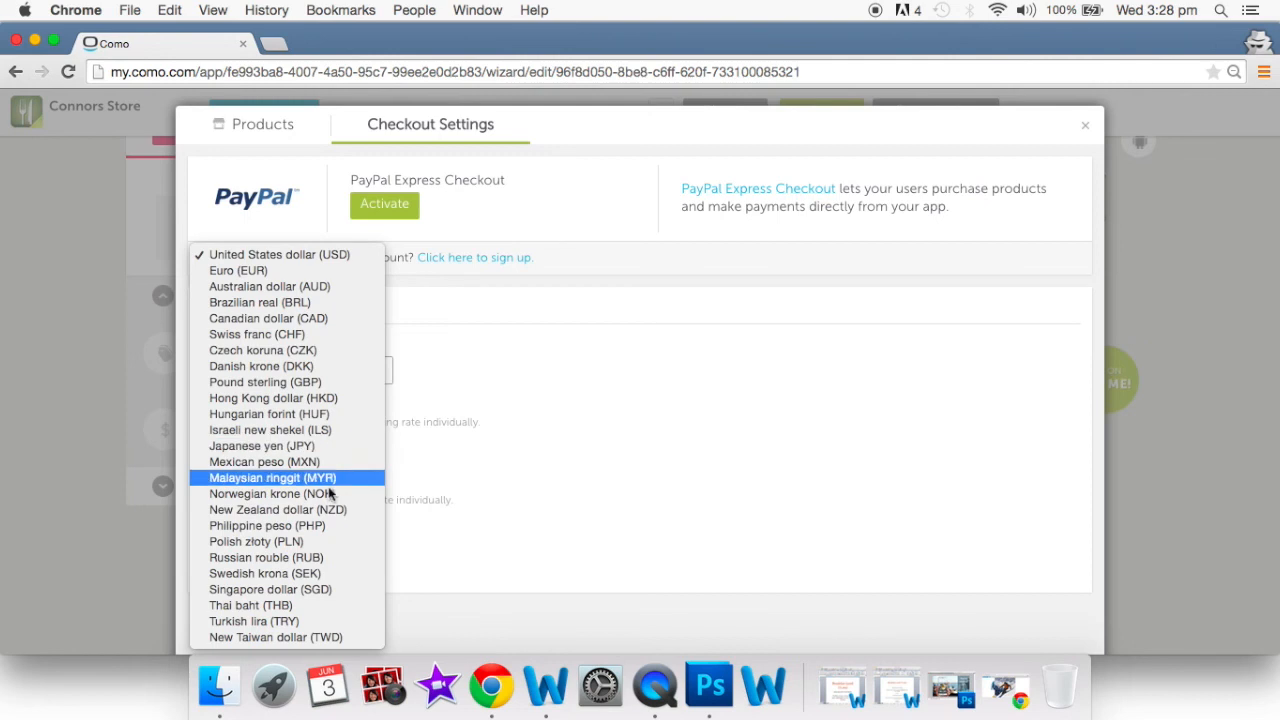
click(327, 509)
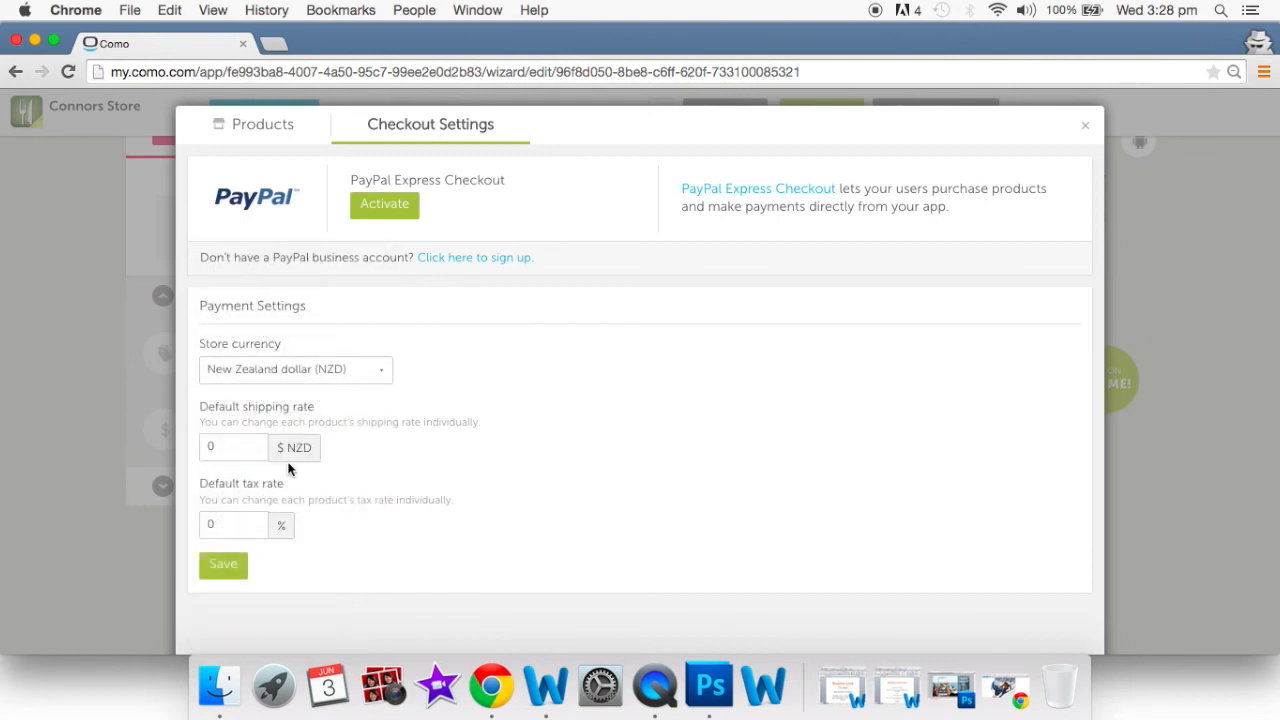
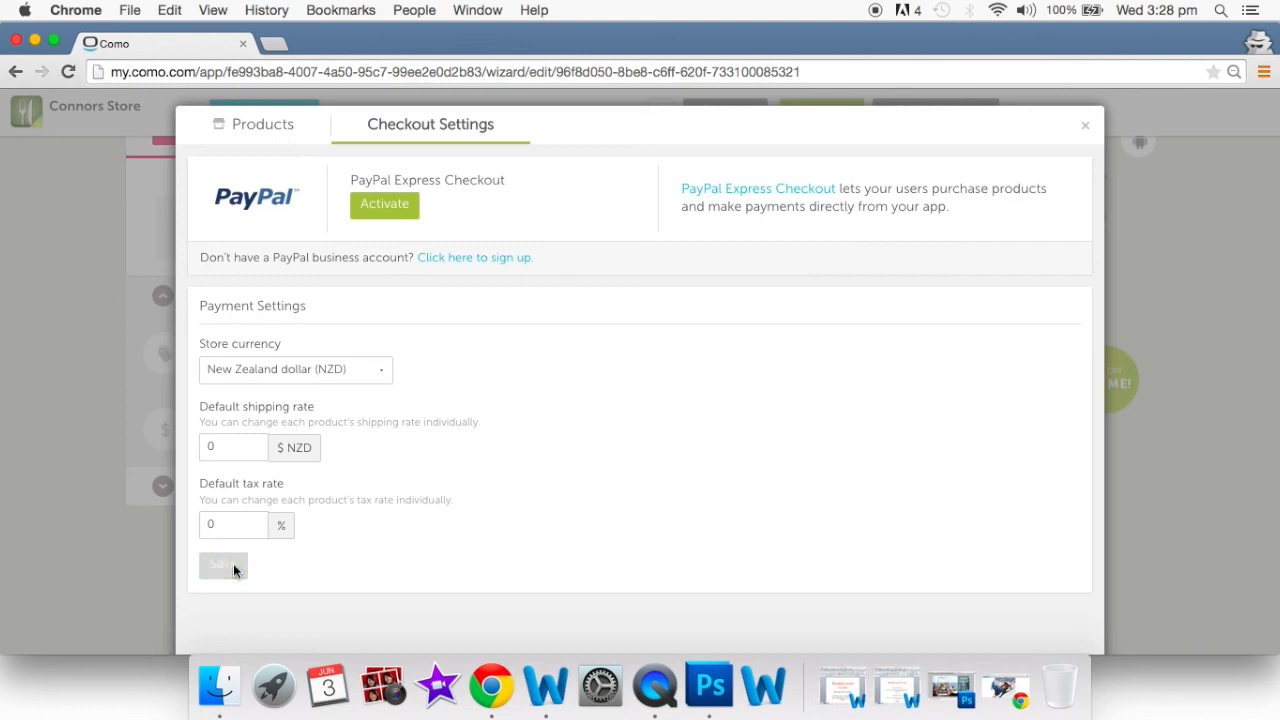
scroll(866, 450, down, 2)
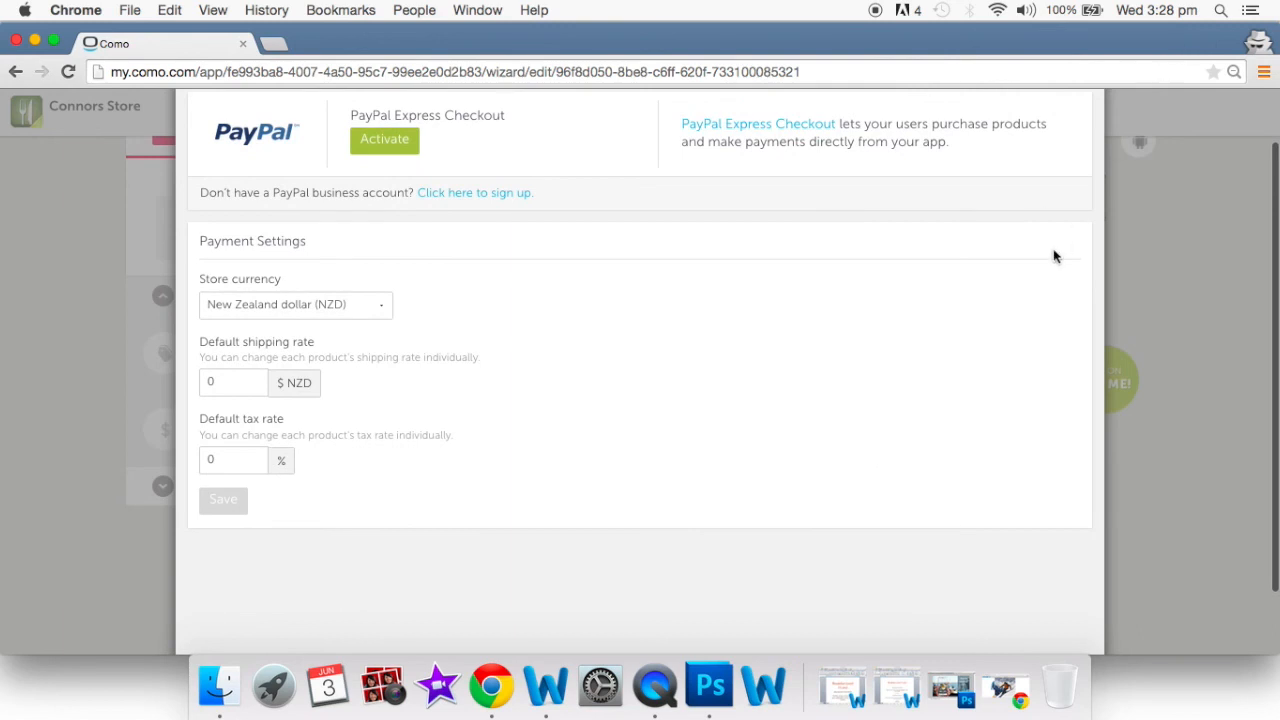
scroll(1054, 254, up, 2)
click(1084, 127)
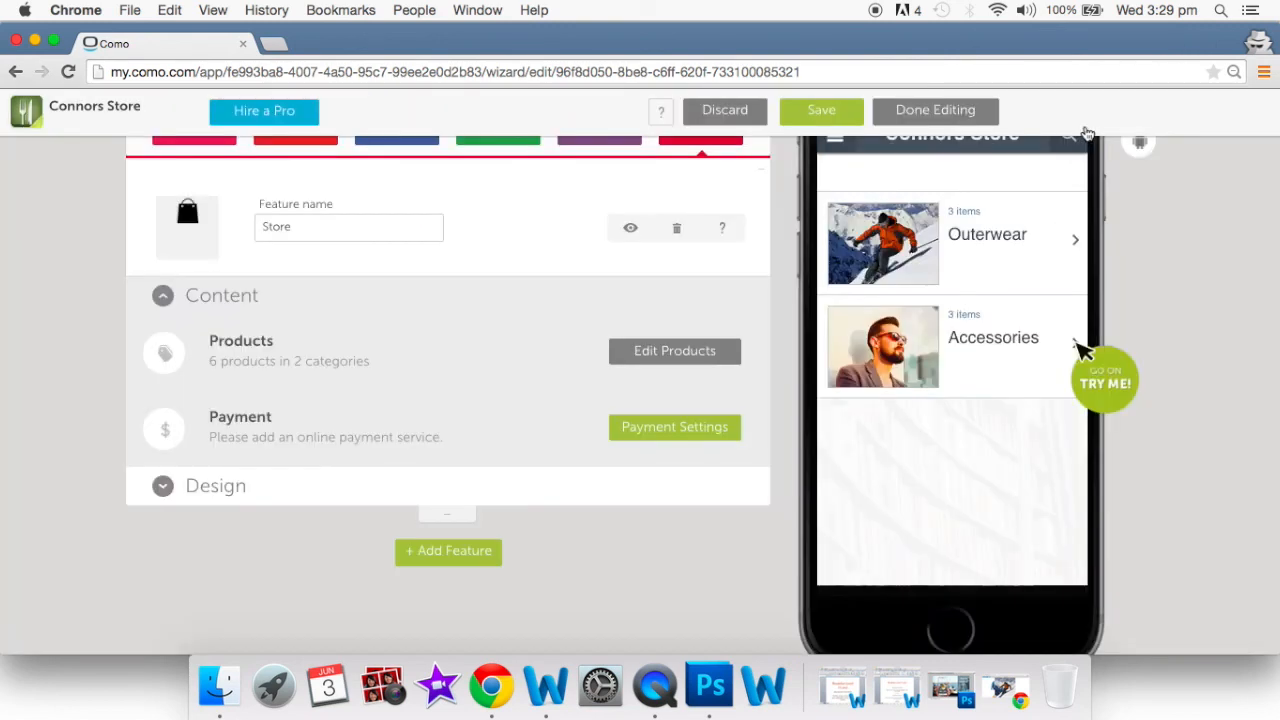
Open the Branches feature and start creating a branch
scroll(788, 391, up, 3)
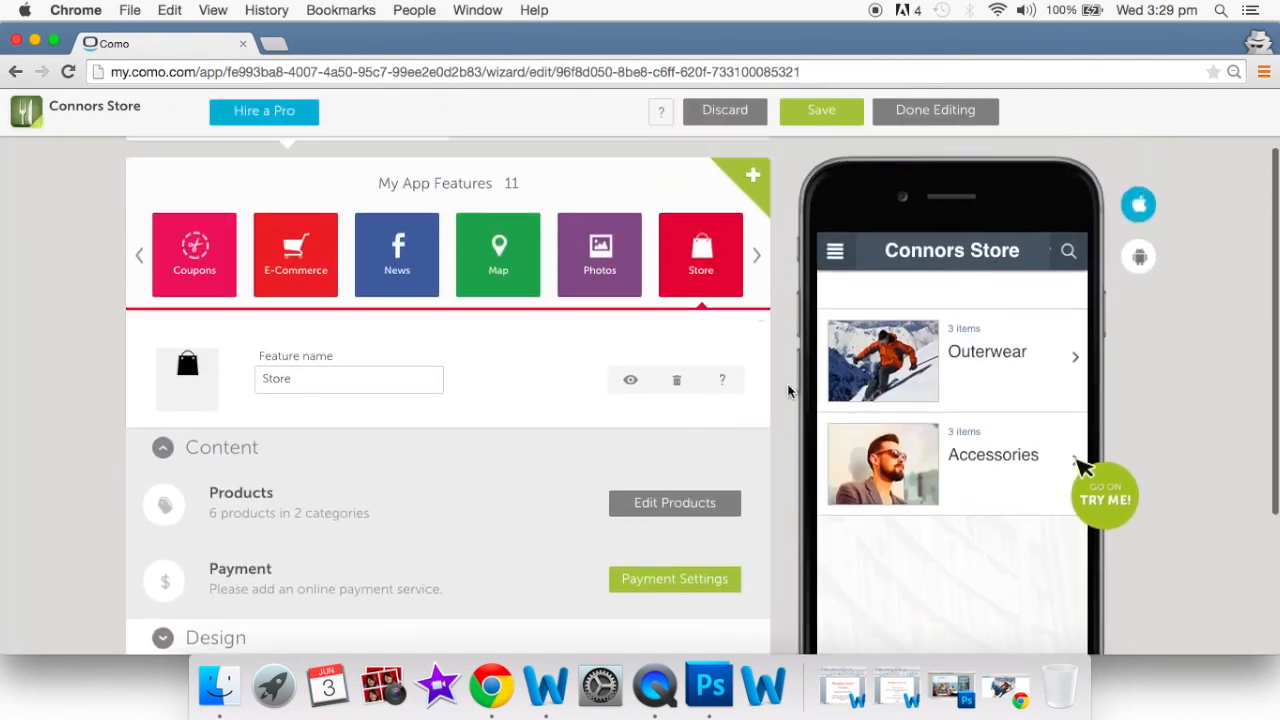
click(758, 258)
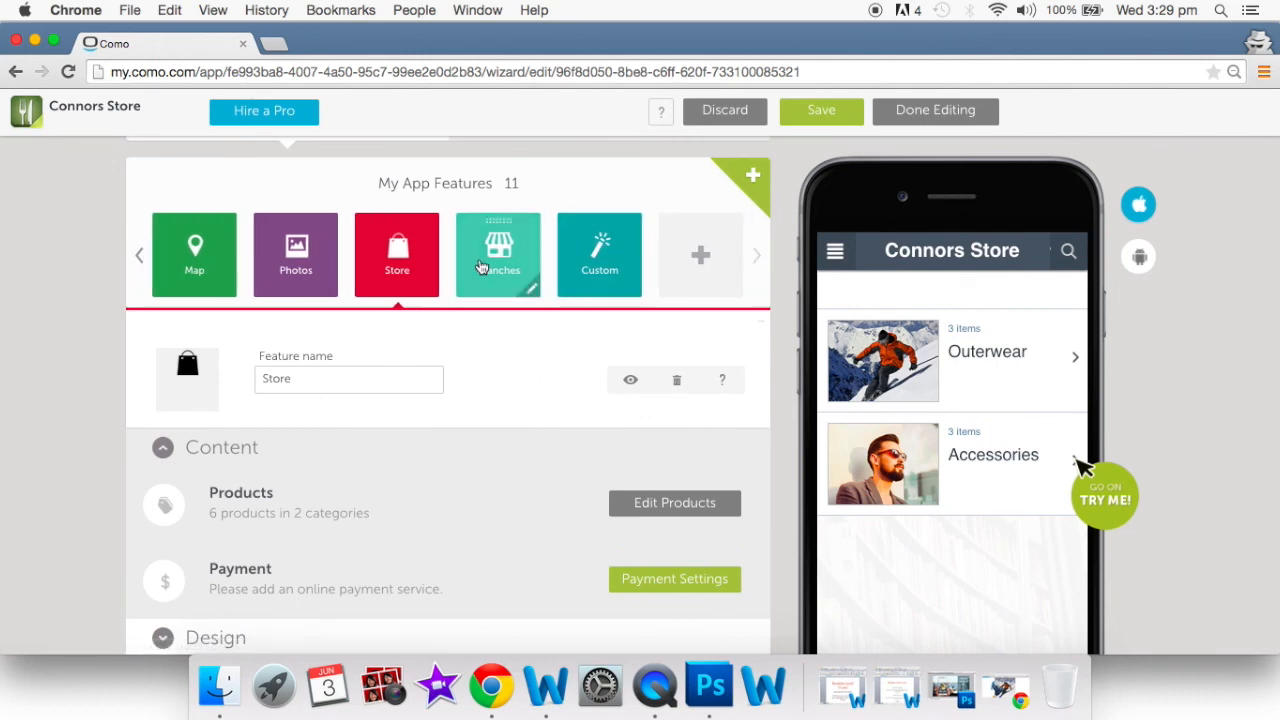
click(481, 267)
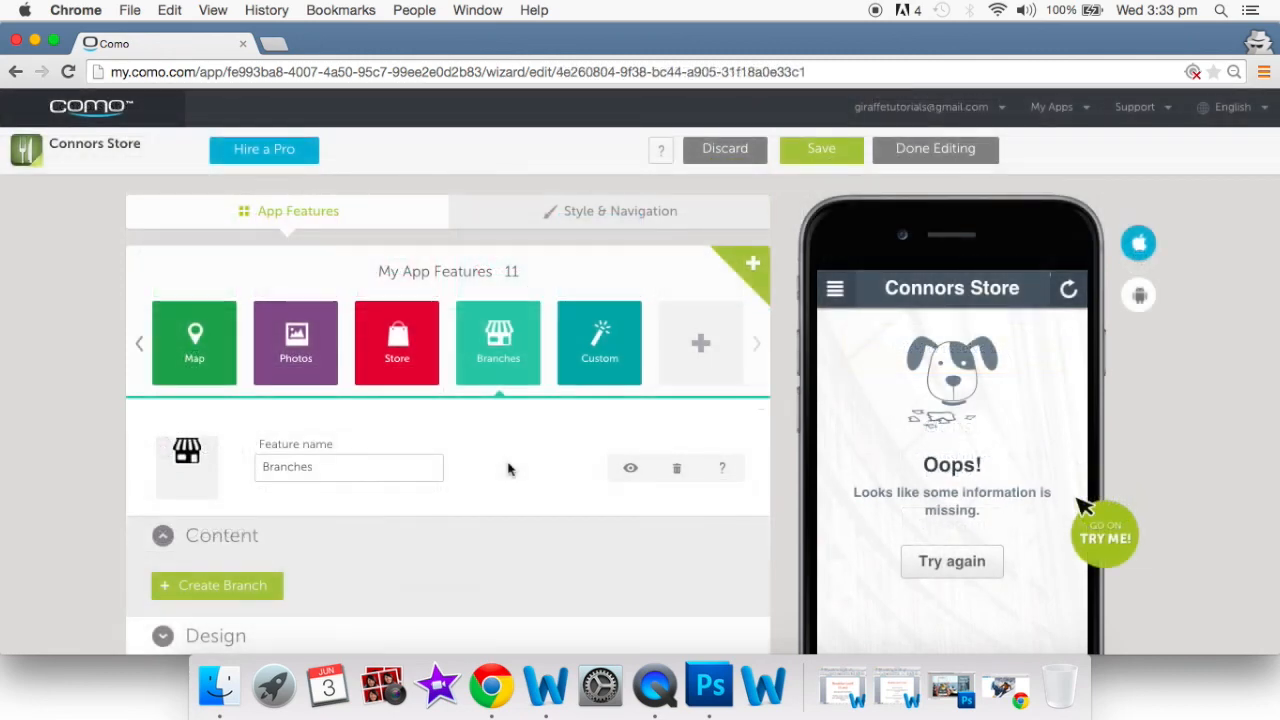
scroll(510, 468, down, 1)
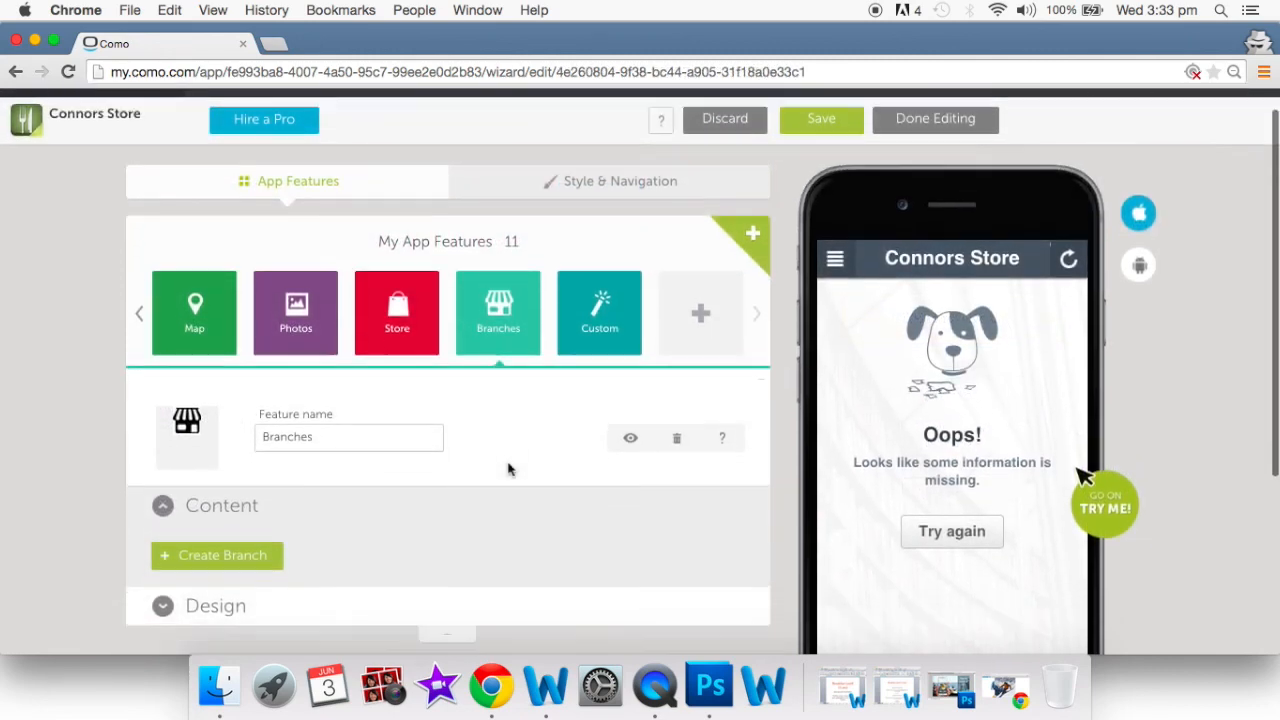
click(228, 530)
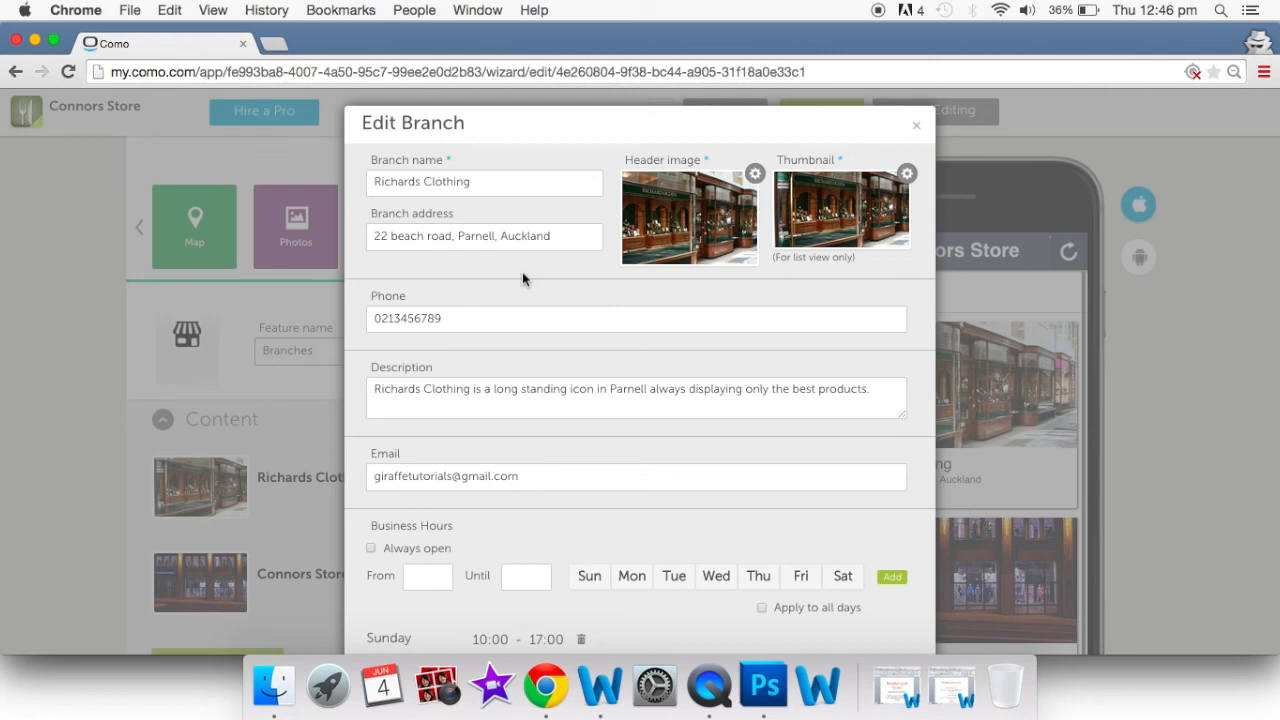
Review the Richards Clothing branch's contact details, description, business hours and web links, and close the form without updating it
scroll(643, 359, down, 3)
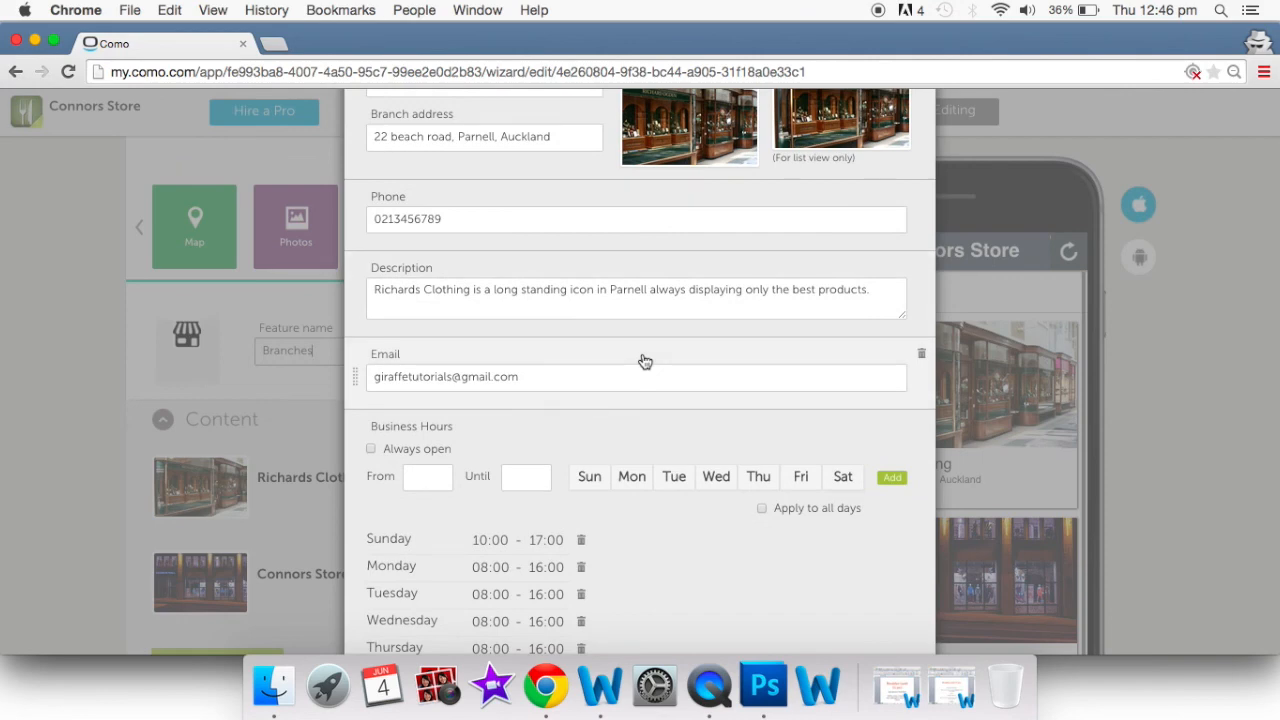
scroll(643, 359, up, 2)
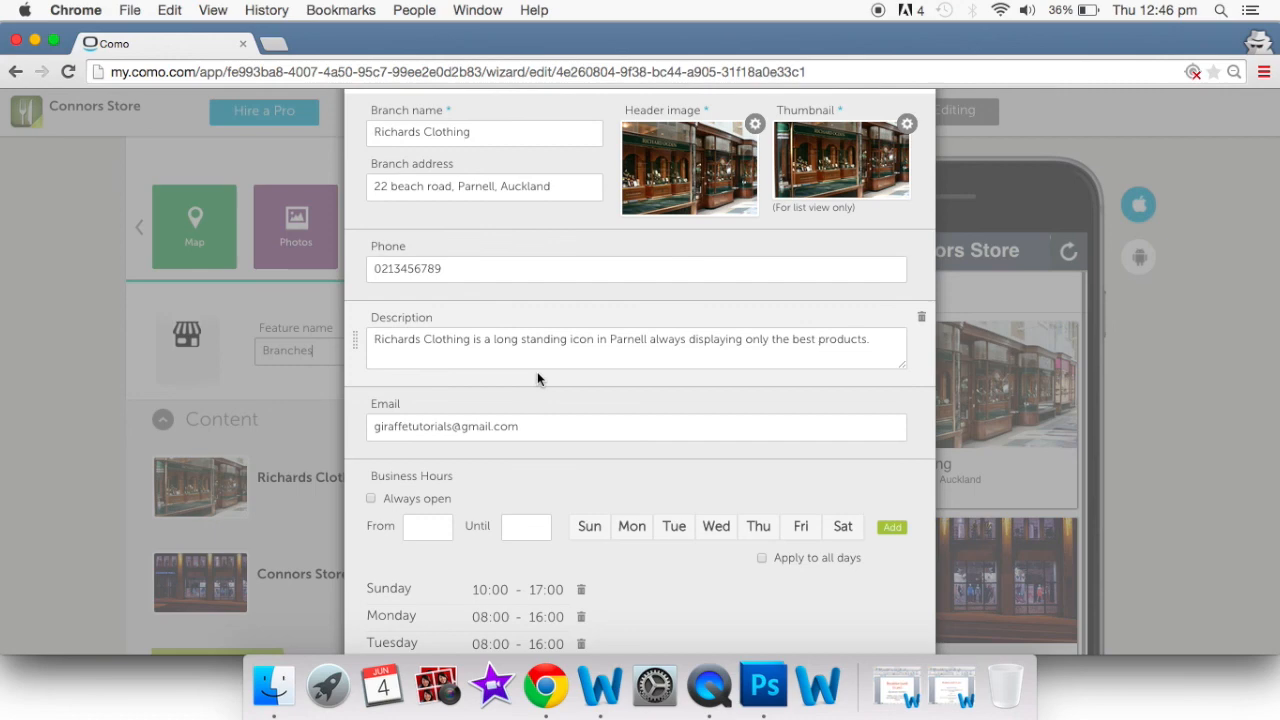
scroll(566, 434, down, 5)
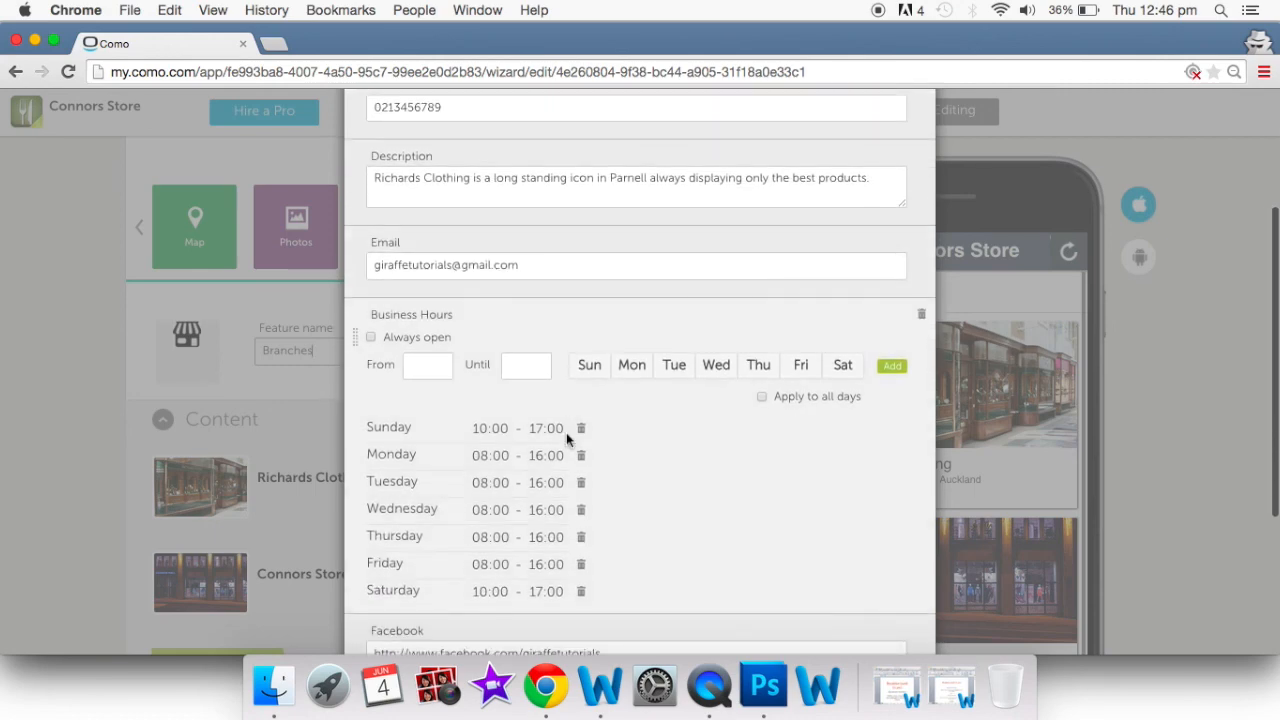
scroll(566, 432, down, 2)
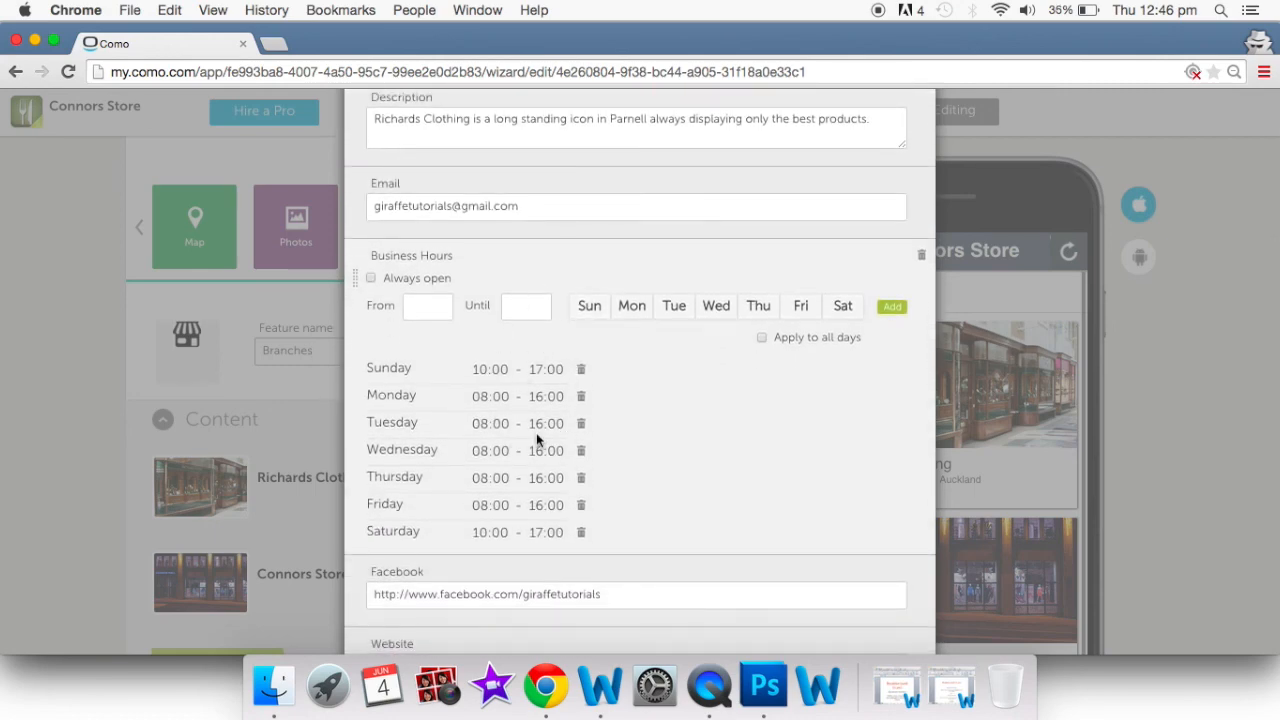
scroll(536, 436, down, 6)
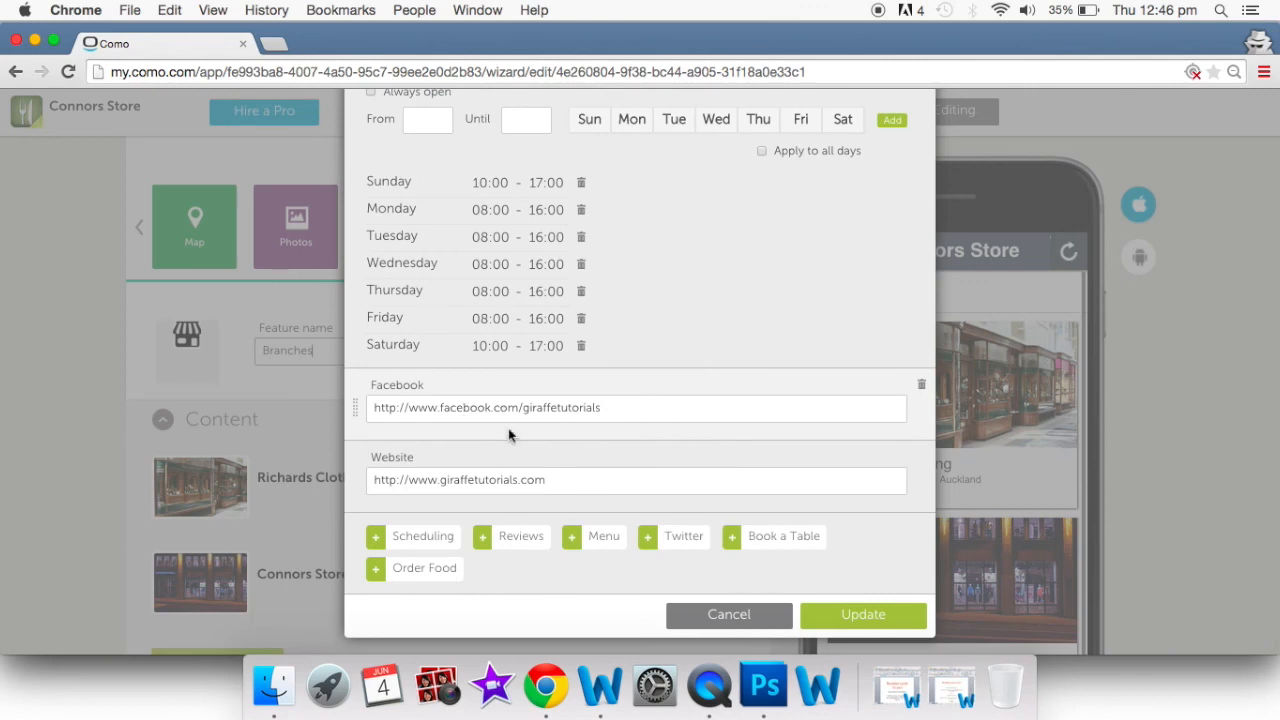
scroll(811, 358, up, 13)
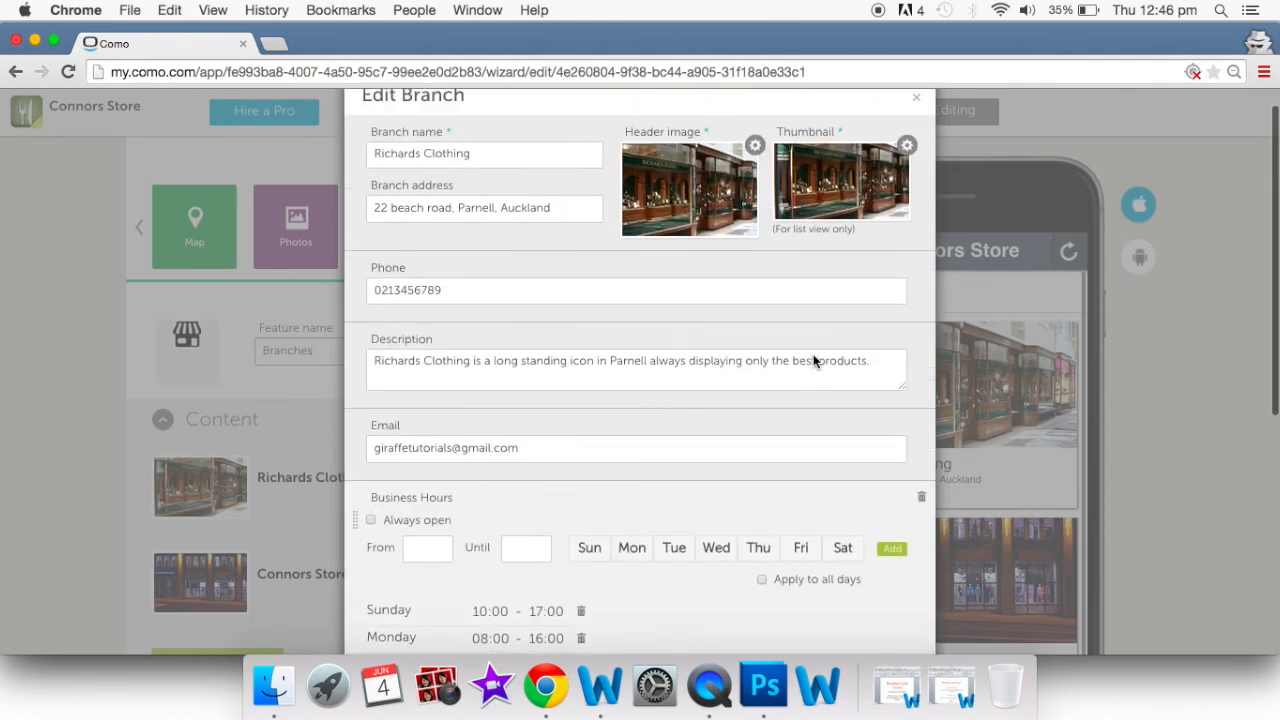
click(917, 128)
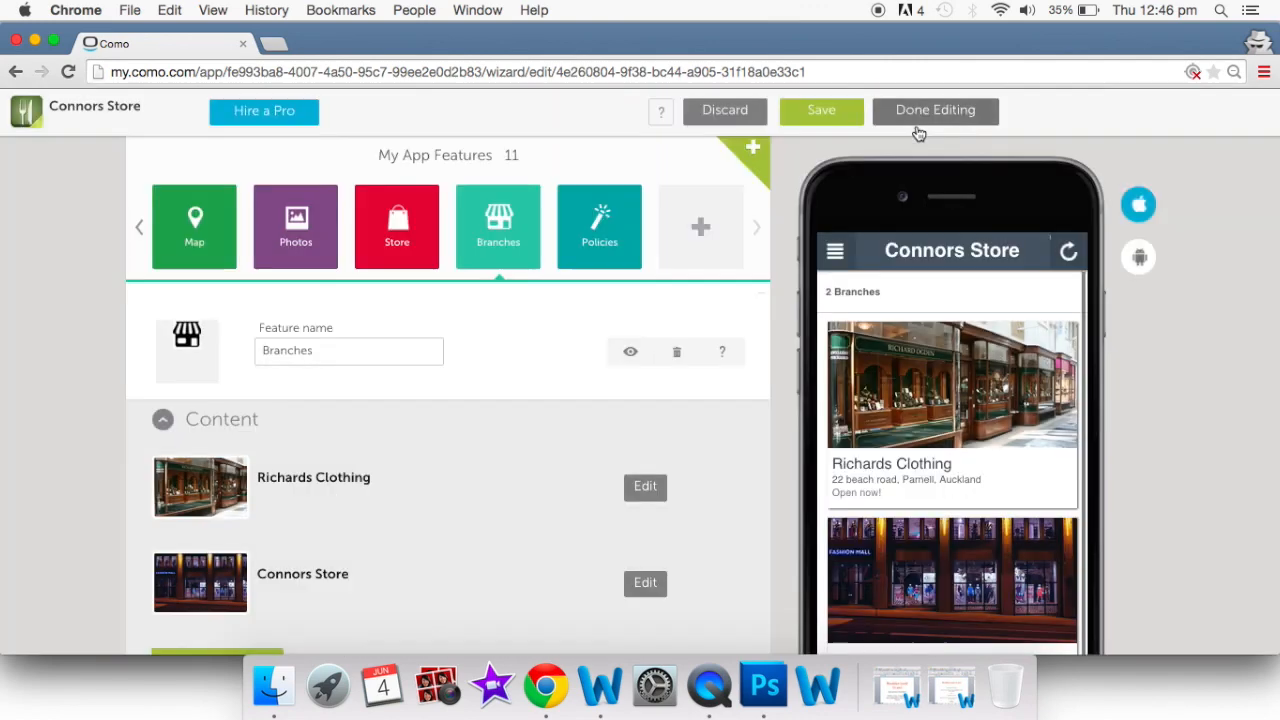
Preview the Richards Clothing branch page on the phone and return to the branch list
scroll(660, 488, down, 3)
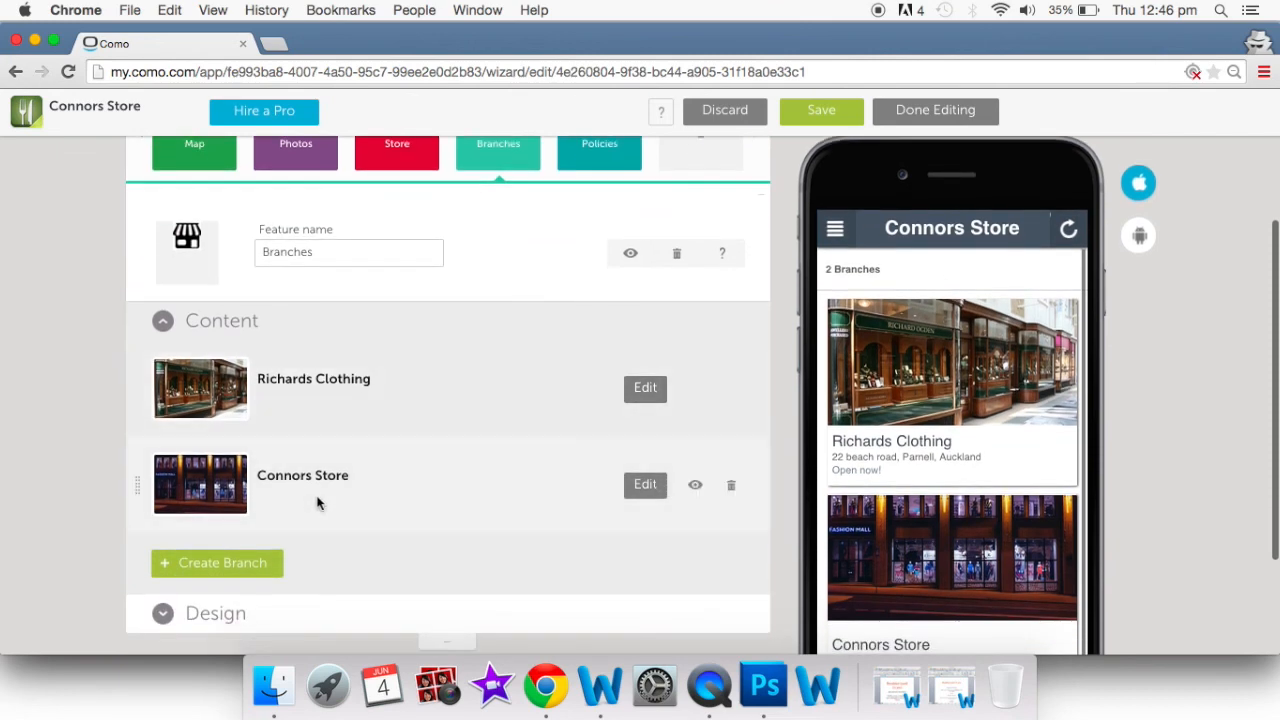
click(924, 360)
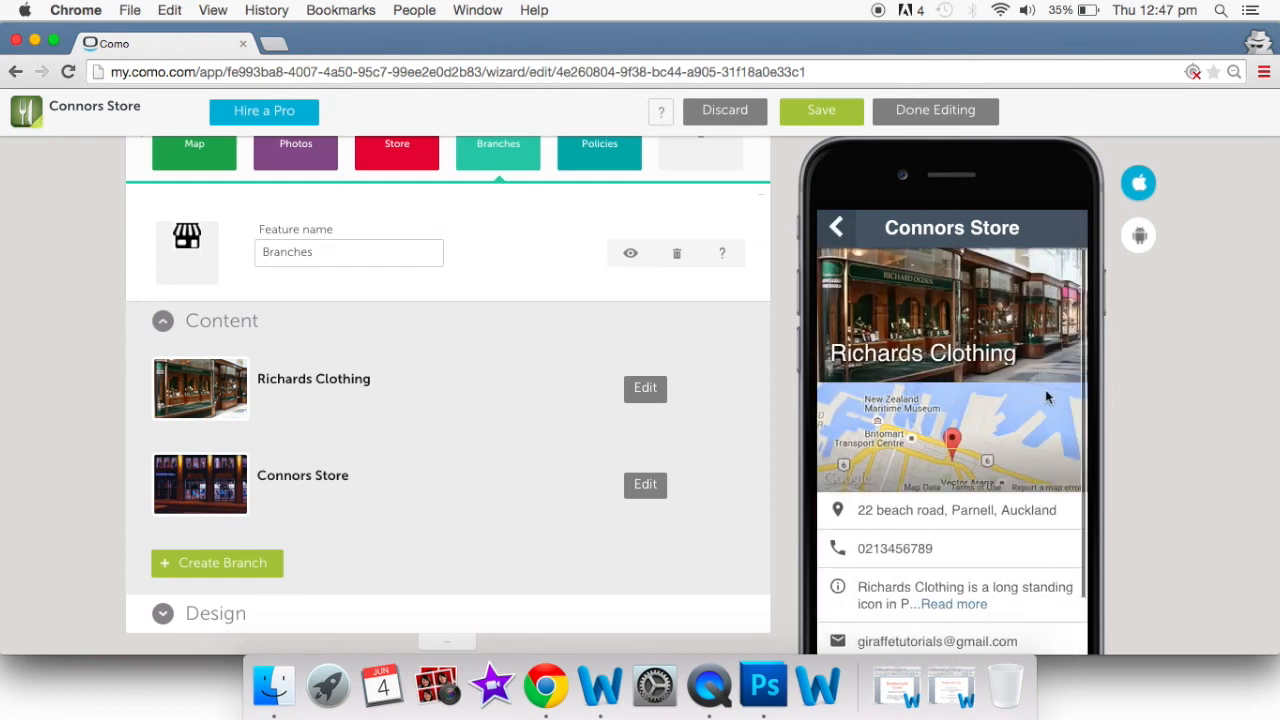
scroll(949, 534, down, 5)
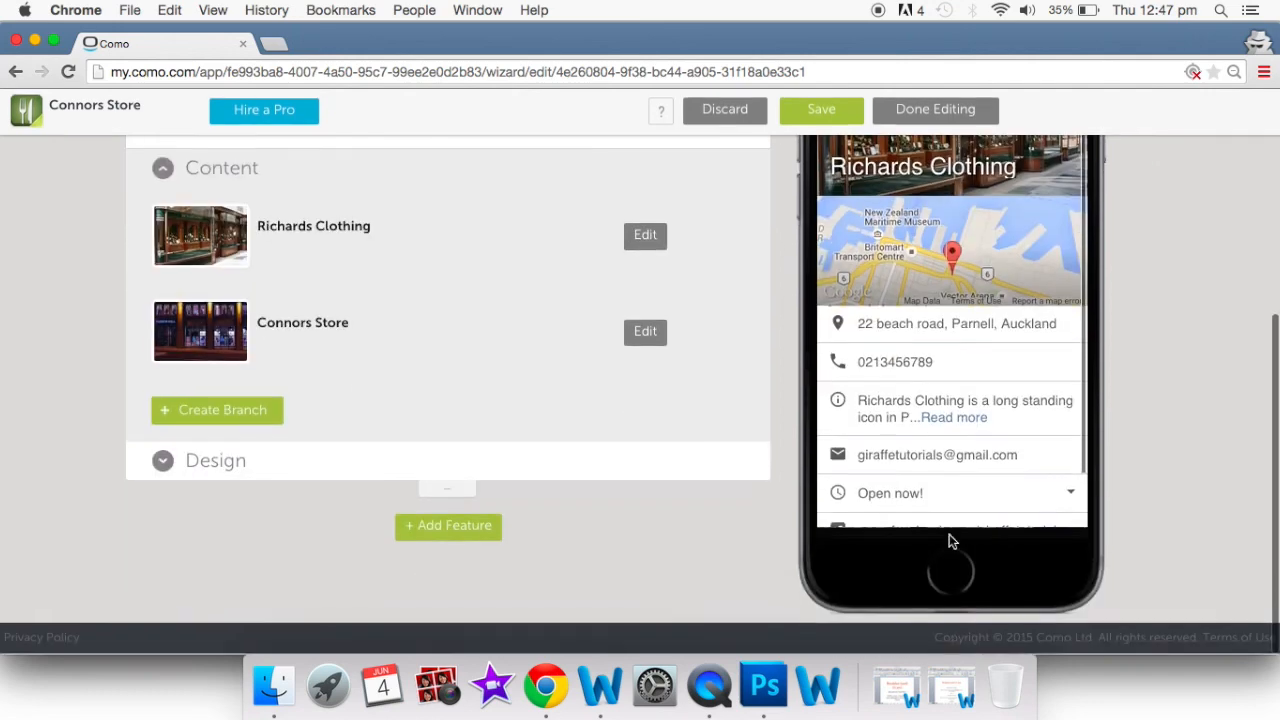
scroll(942, 435, down, 2)
scroll(942, 460, up, 5)
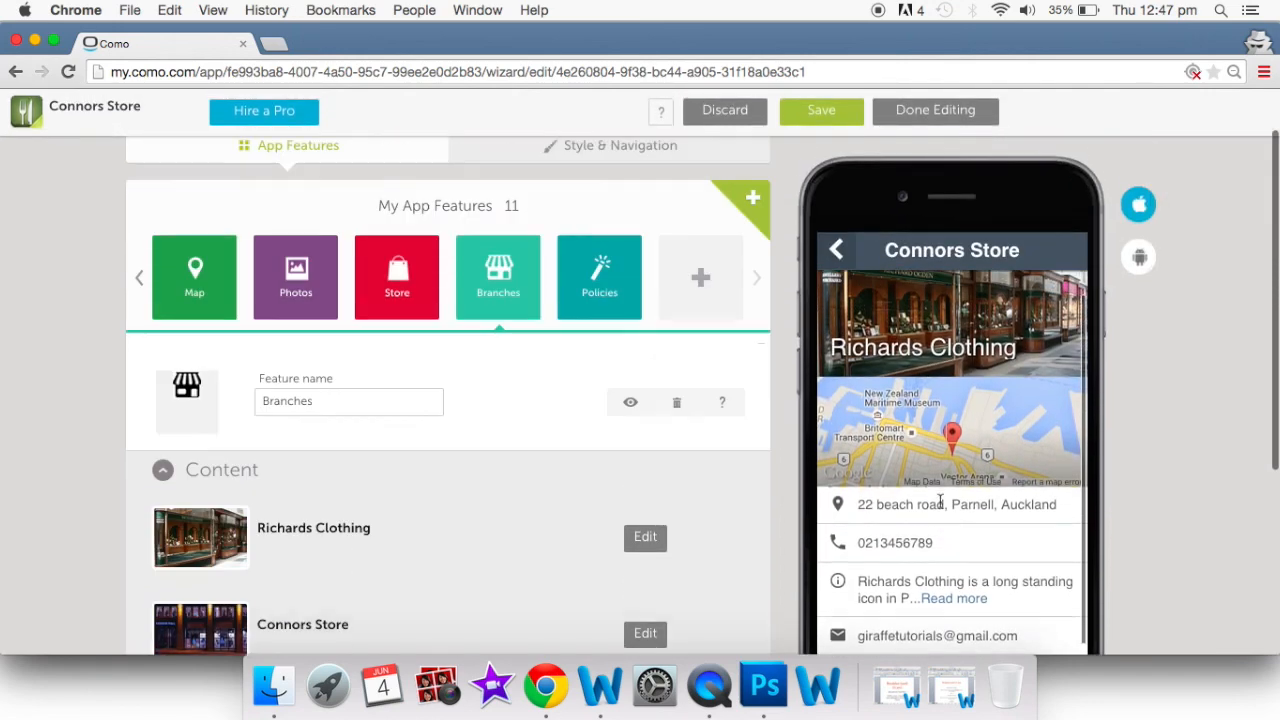
click(836, 257)
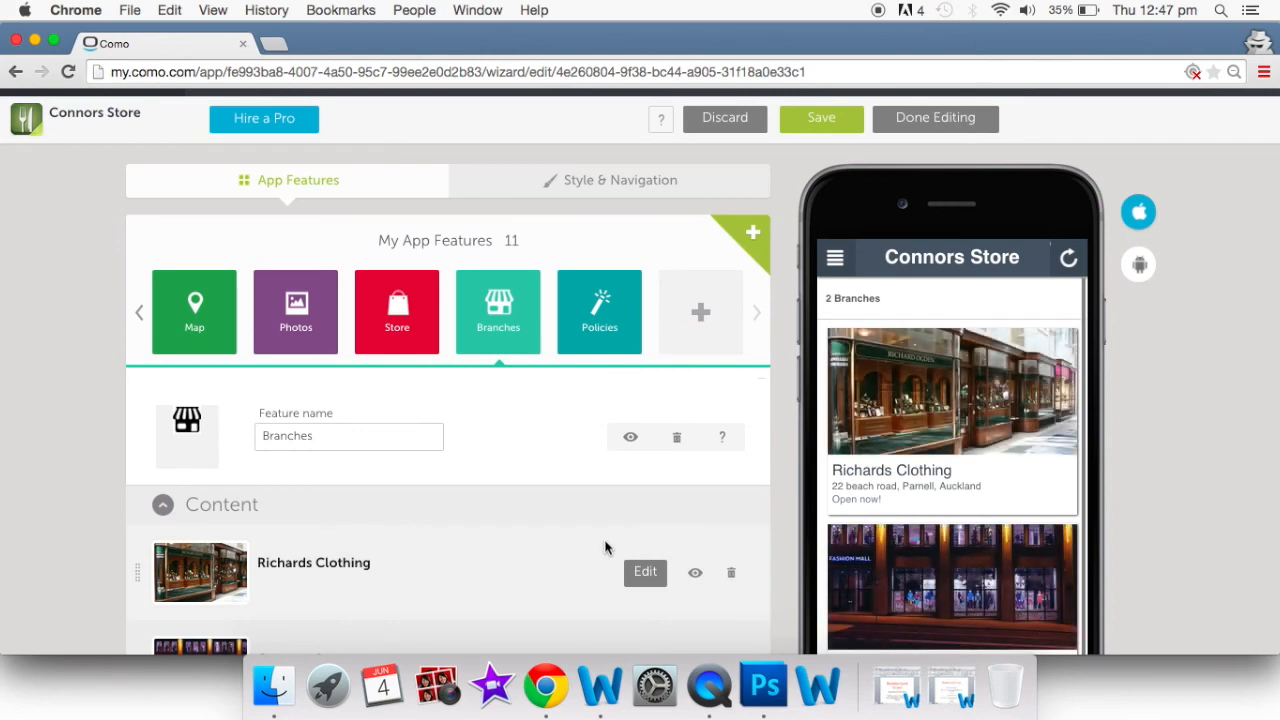
Open the Policies feature and look over its feature name and content editor
click(600, 300)
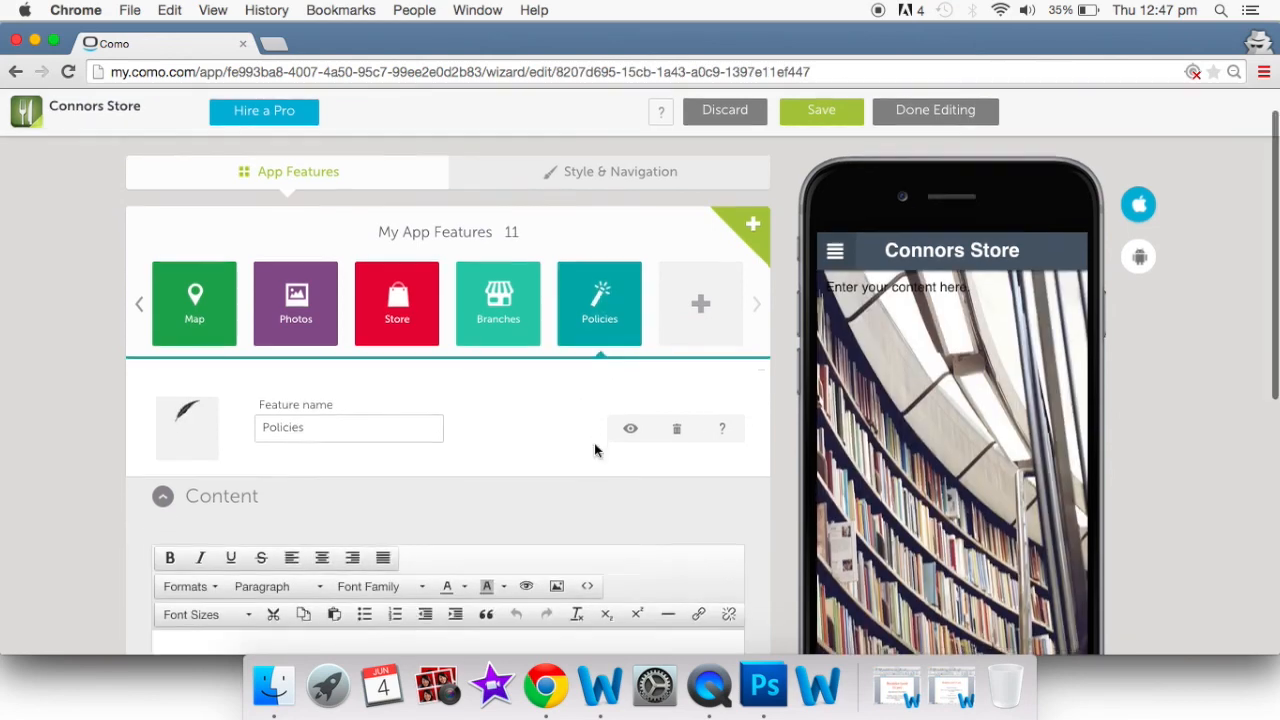
scroll(595, 451, down, 2)
scroll(595, 451, down, 3)
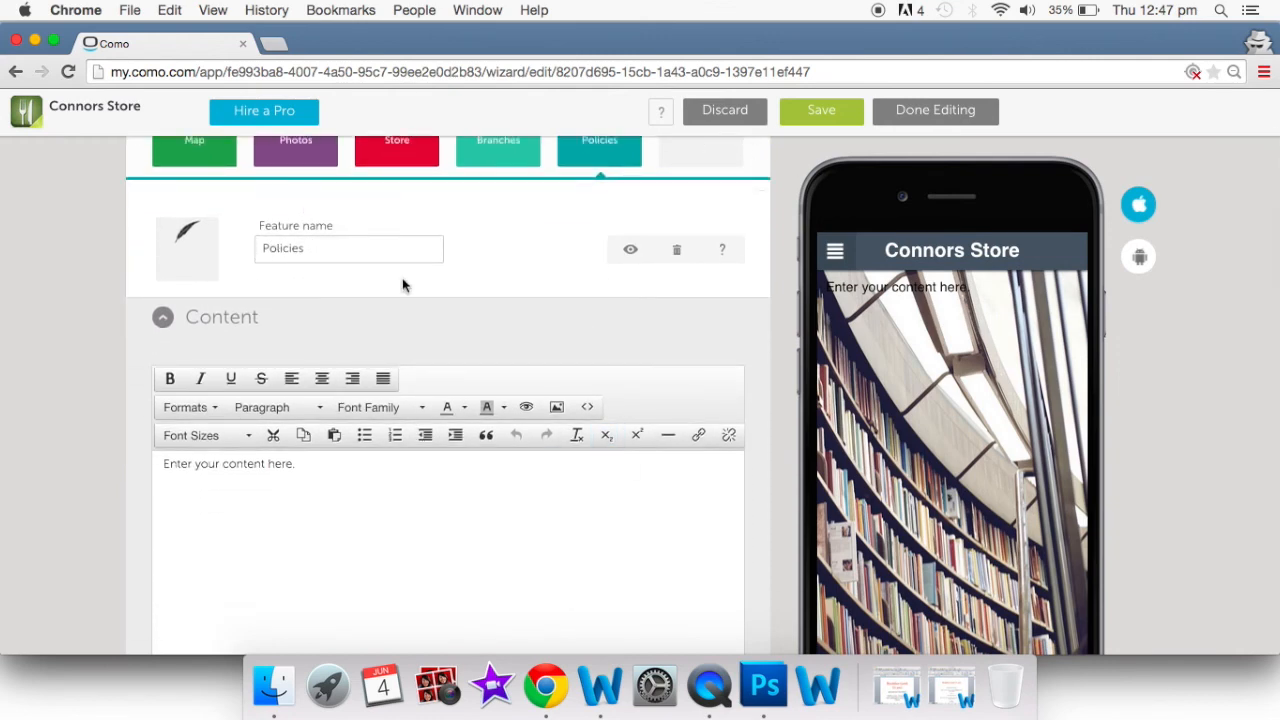
scroll(403, 286, down, 2)
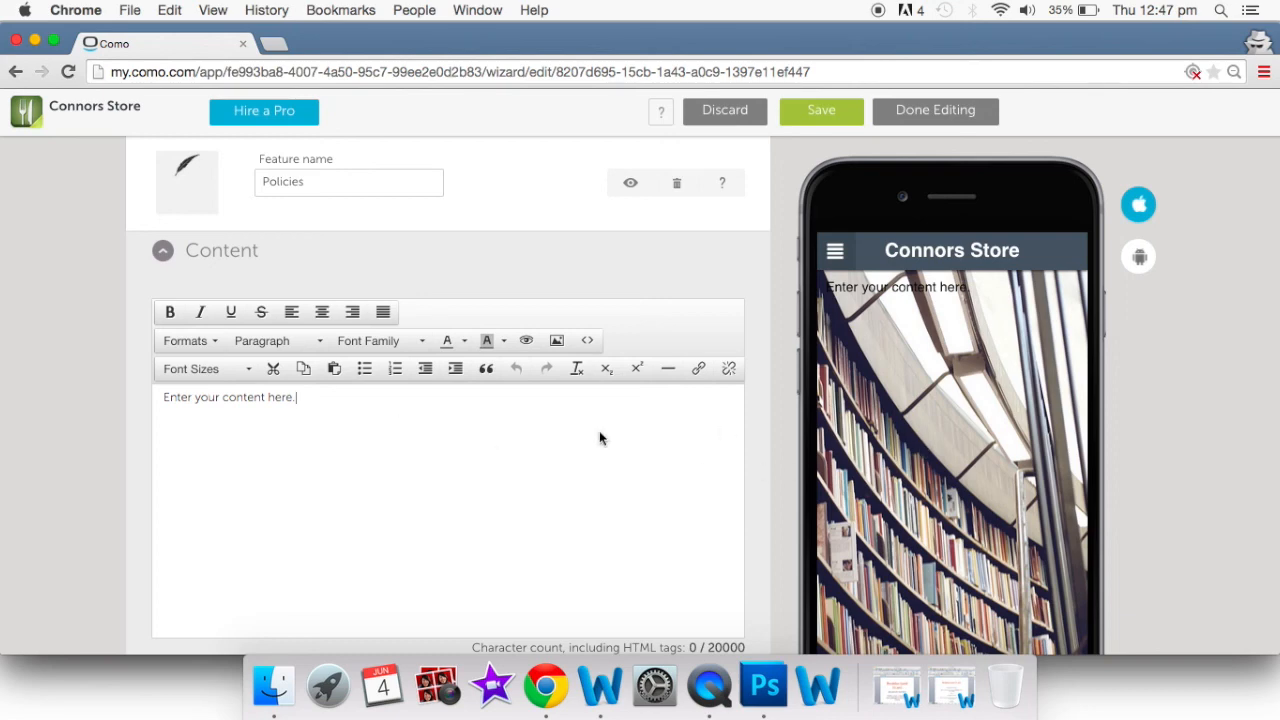
scroll(600, 437, down, 5)
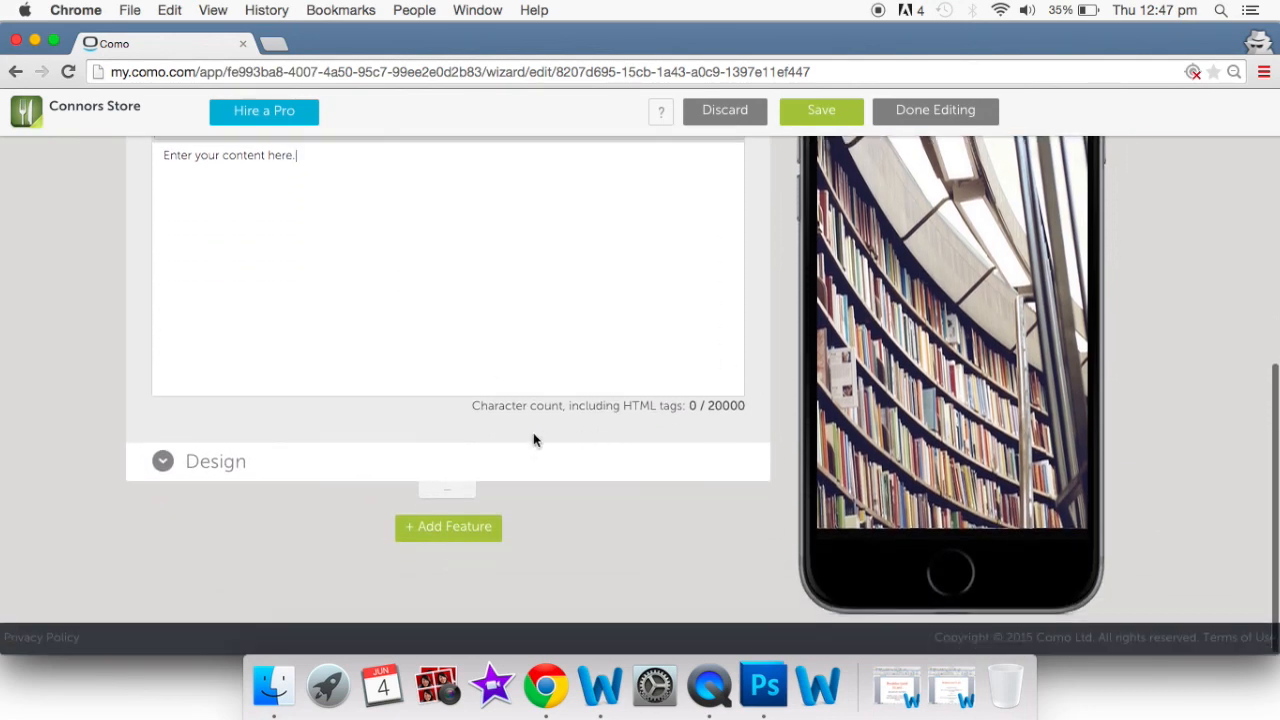
Look at the Policies page's background upload options for smartphones and tablets, and close them without choosing an image
click(166, 468)
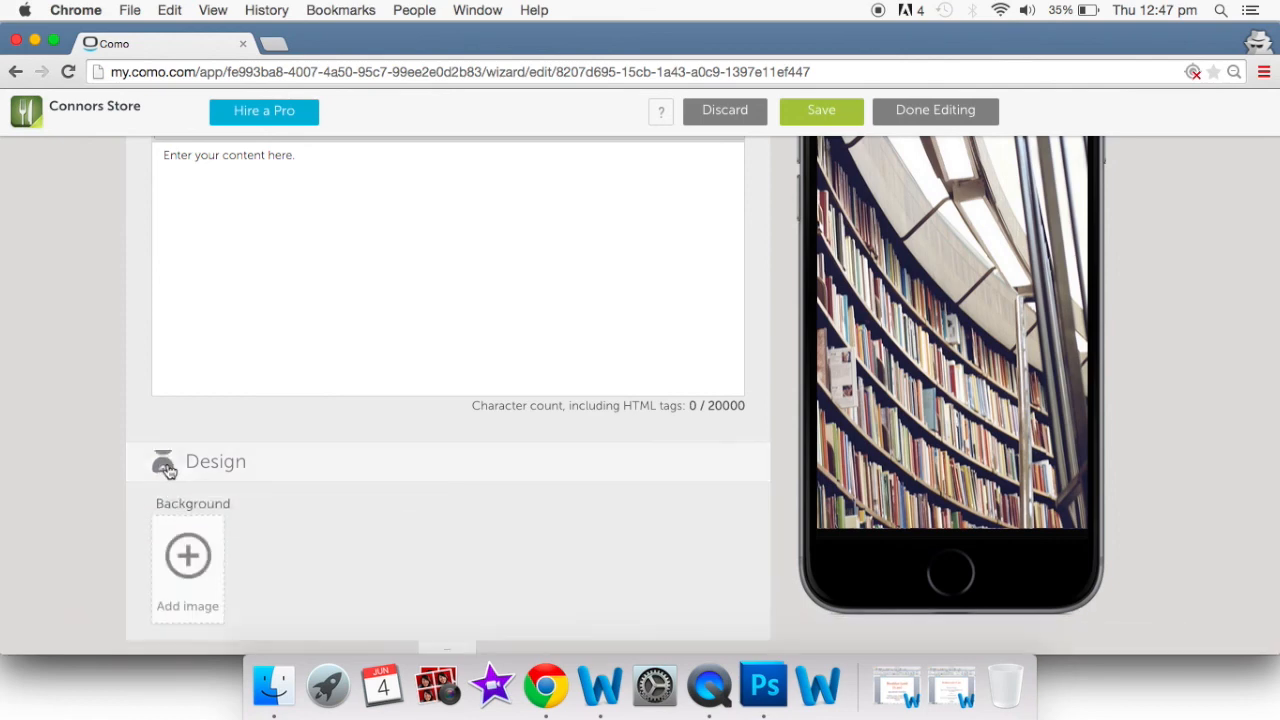
scroll(320, 540, down, 1)
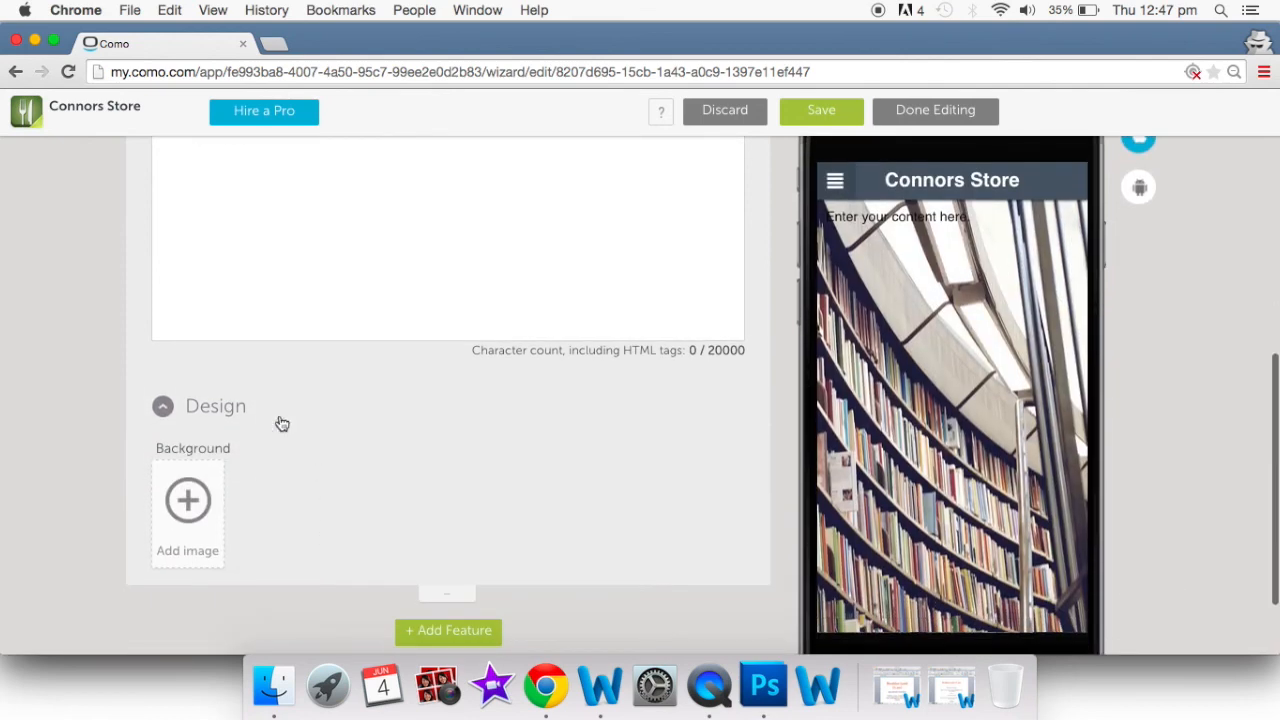
click(187, 503)
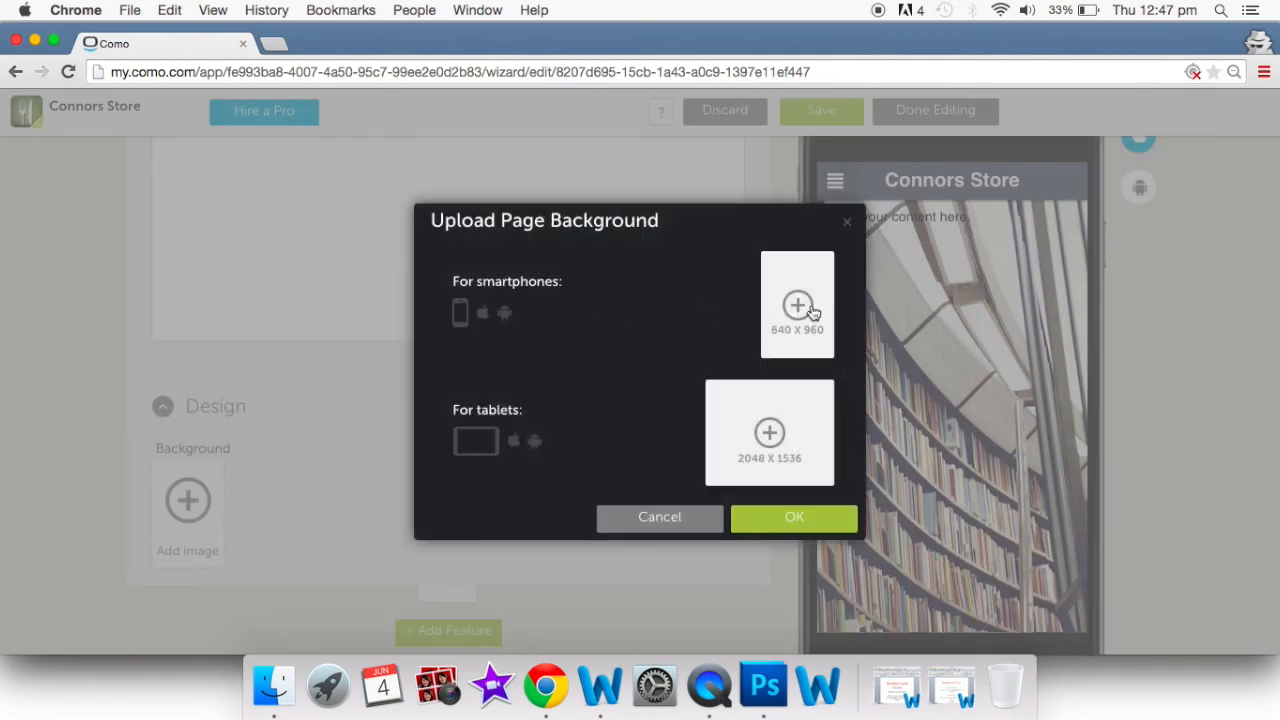
click(811, 310)
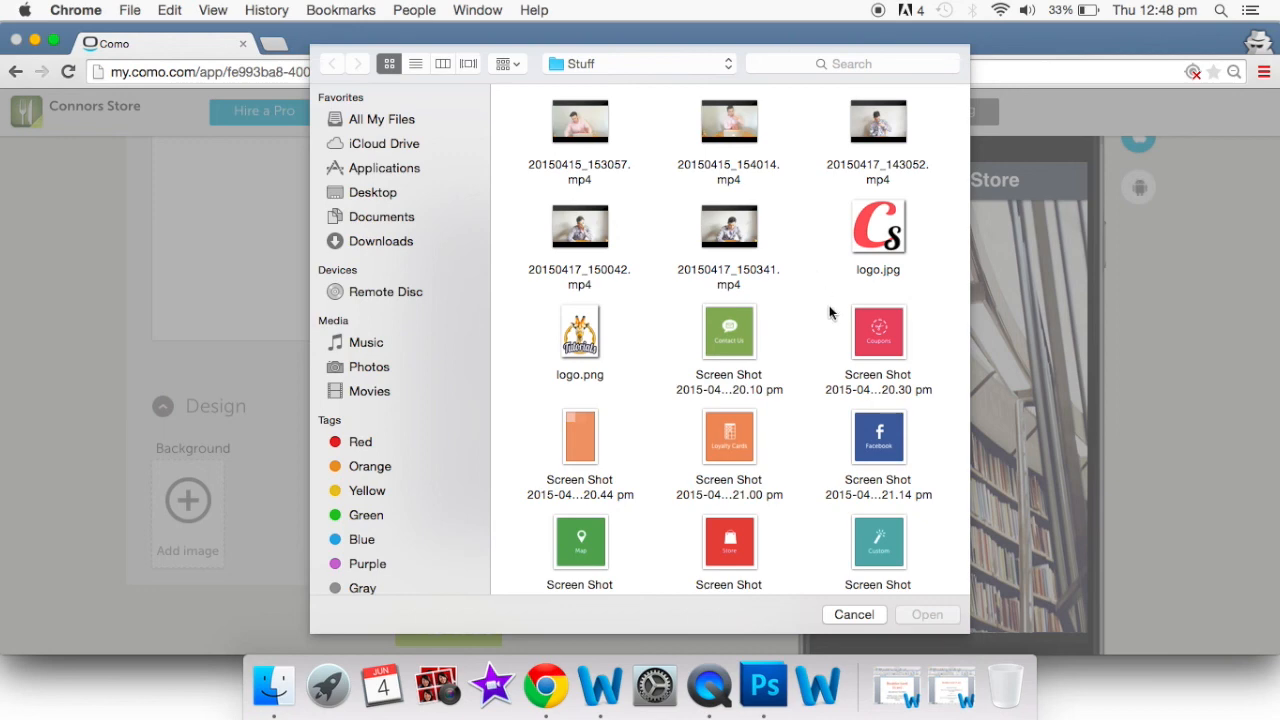
click(853, 614)
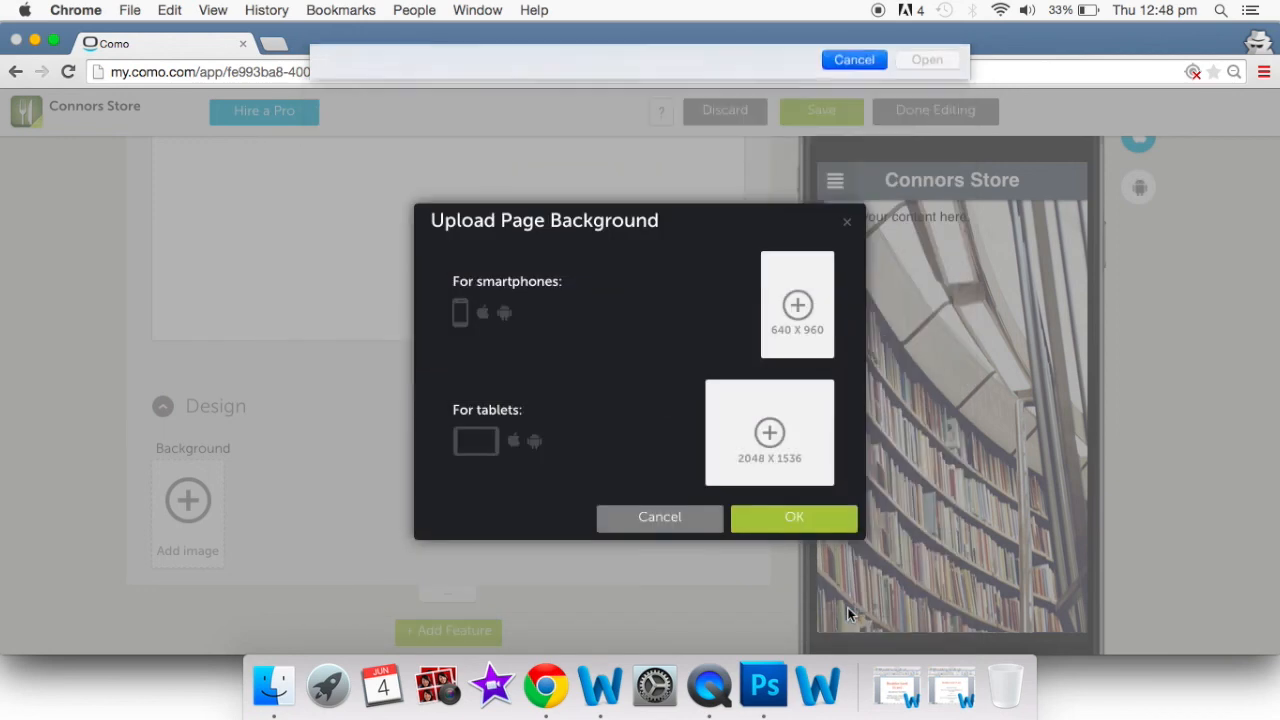
click(659, 517)
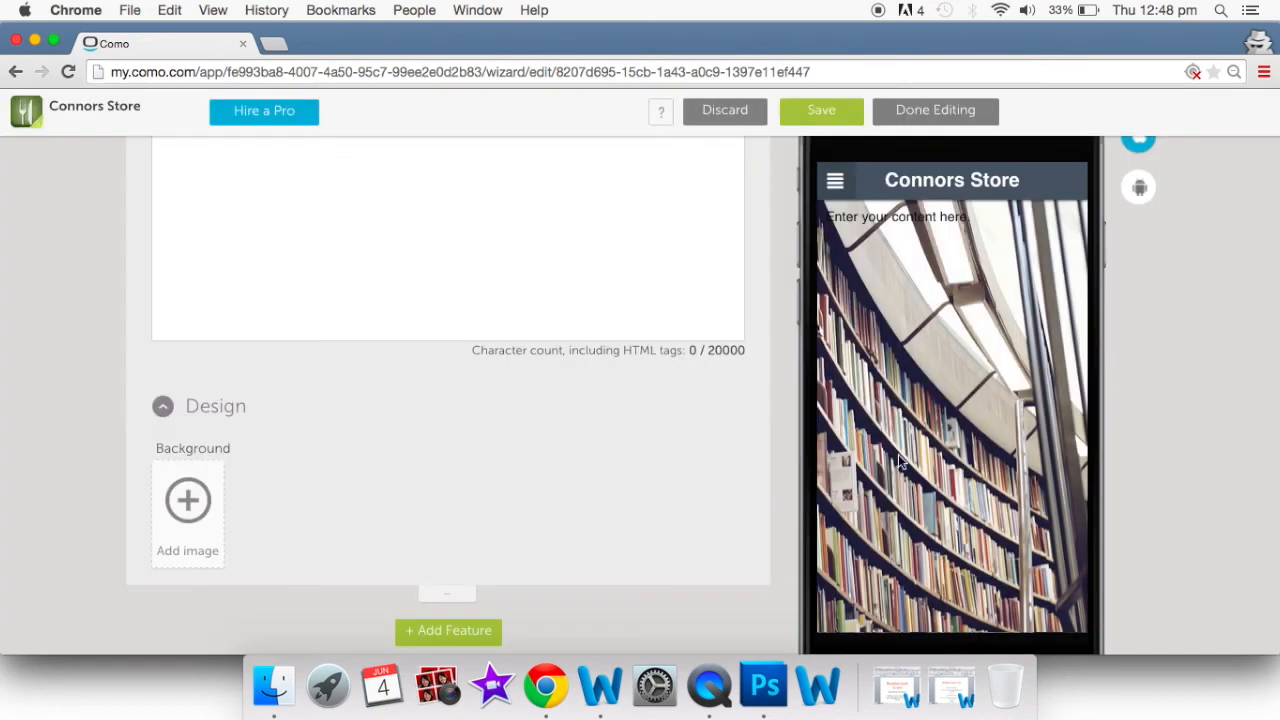
Open the app's style and navigation settings and browse the available themes around Wonder of Books
scroll(898, 456, up, 5)
scroll(898, 460, up, 1)
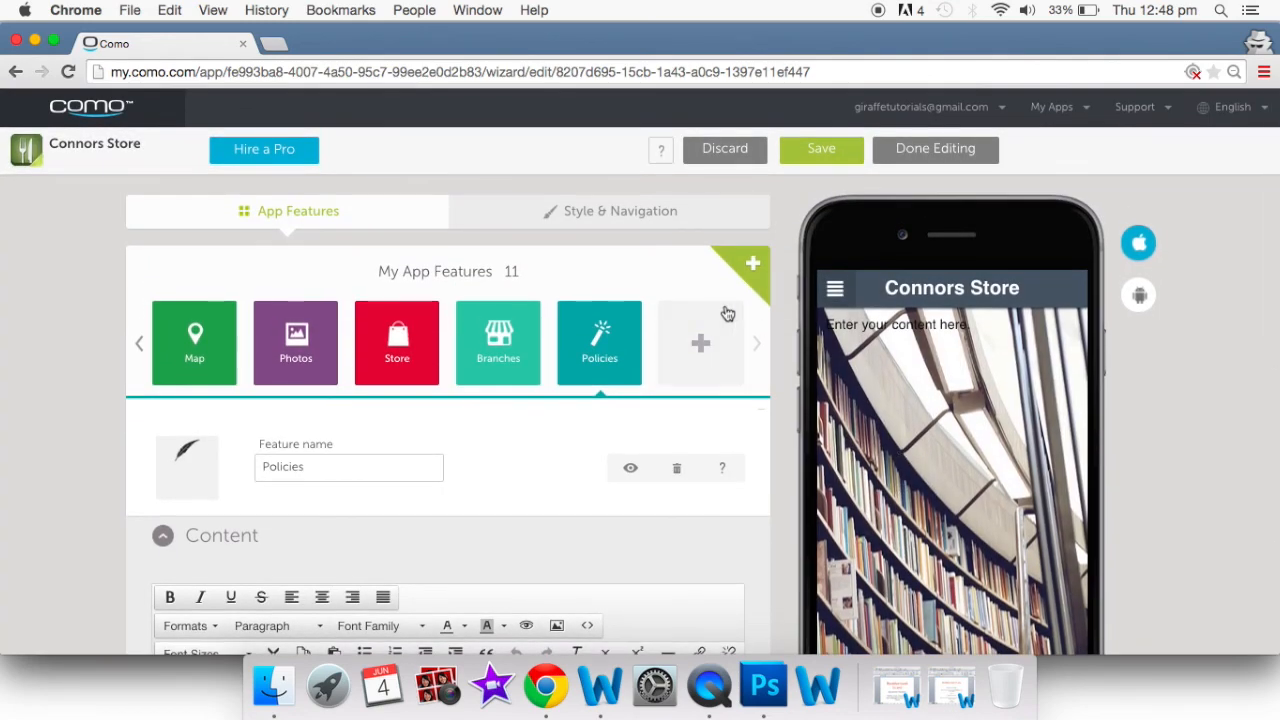
scroll(571, 554, down, 5)
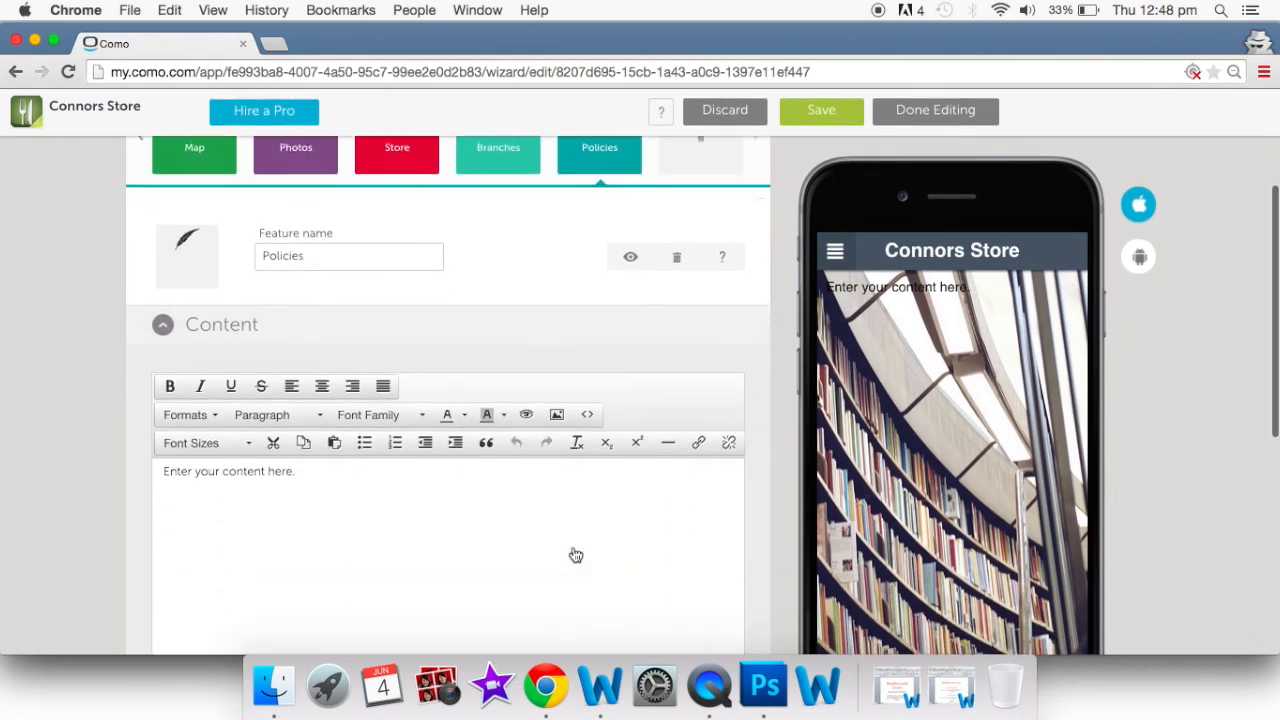
scroll(573, 553, up, 4)
scroll(575, 553, up, 2)
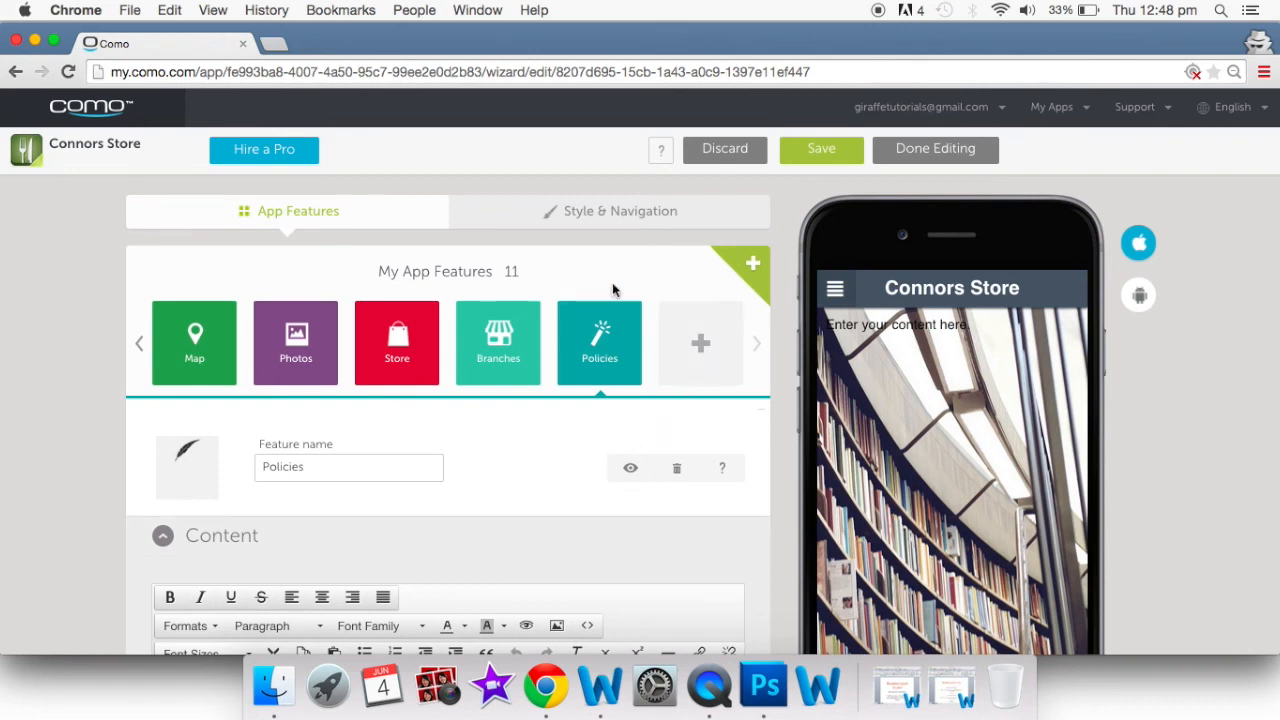
click(597, 214)
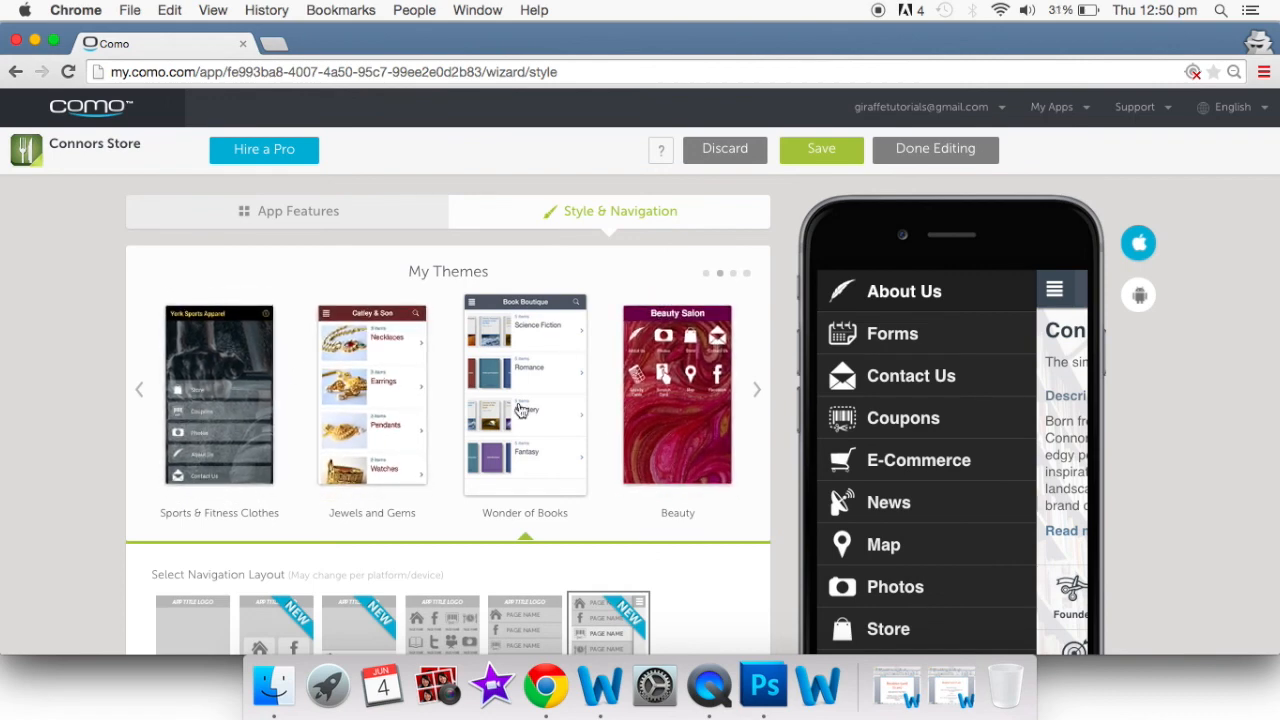
click(756, 394)
click(756, 394)
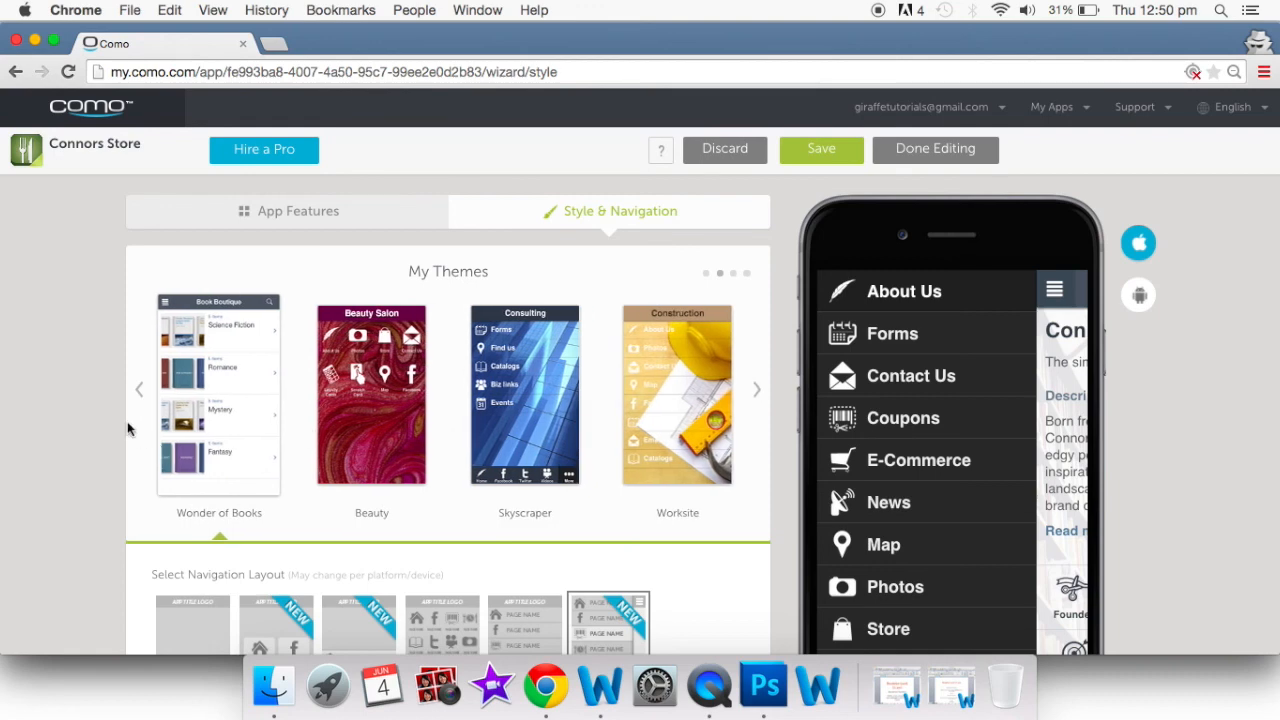
click(141, 392)
click(141, 393)
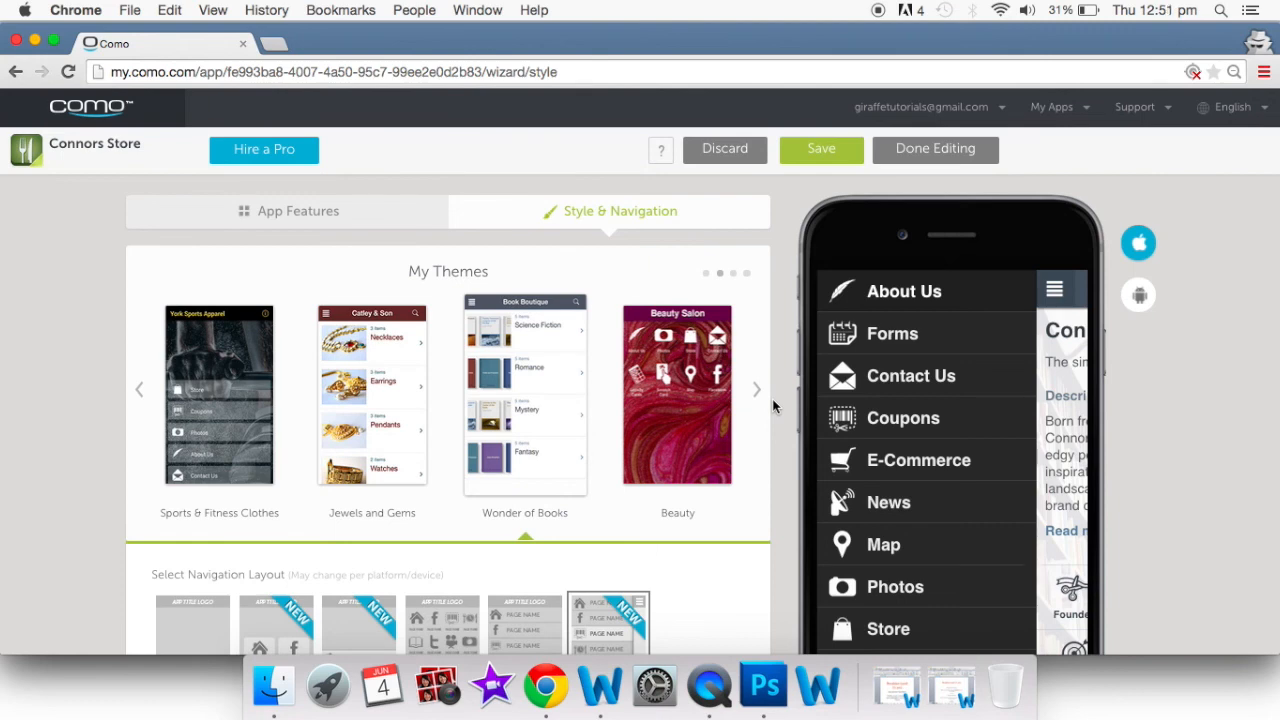
Switch the navigation layout to the two-column grid of large icon tiles and check it in the phone preview
scroll(773, 405, down, 3)
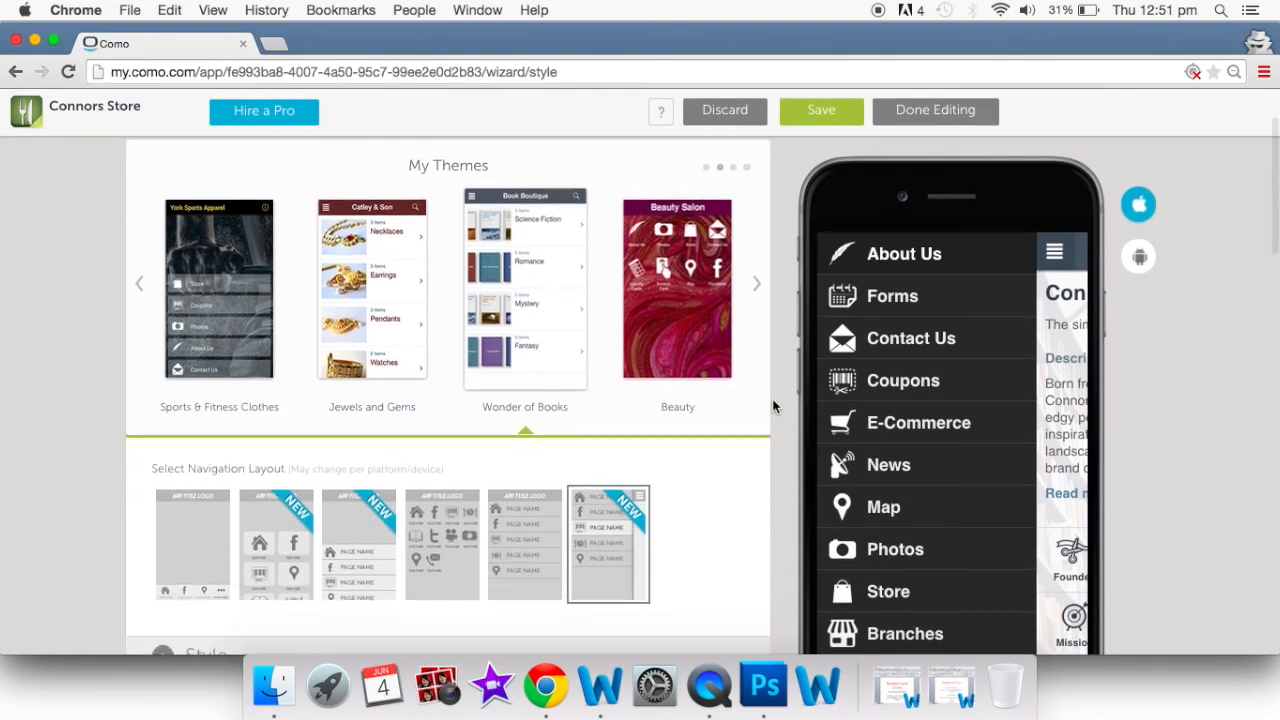
scroll(773, 405, down, 1)
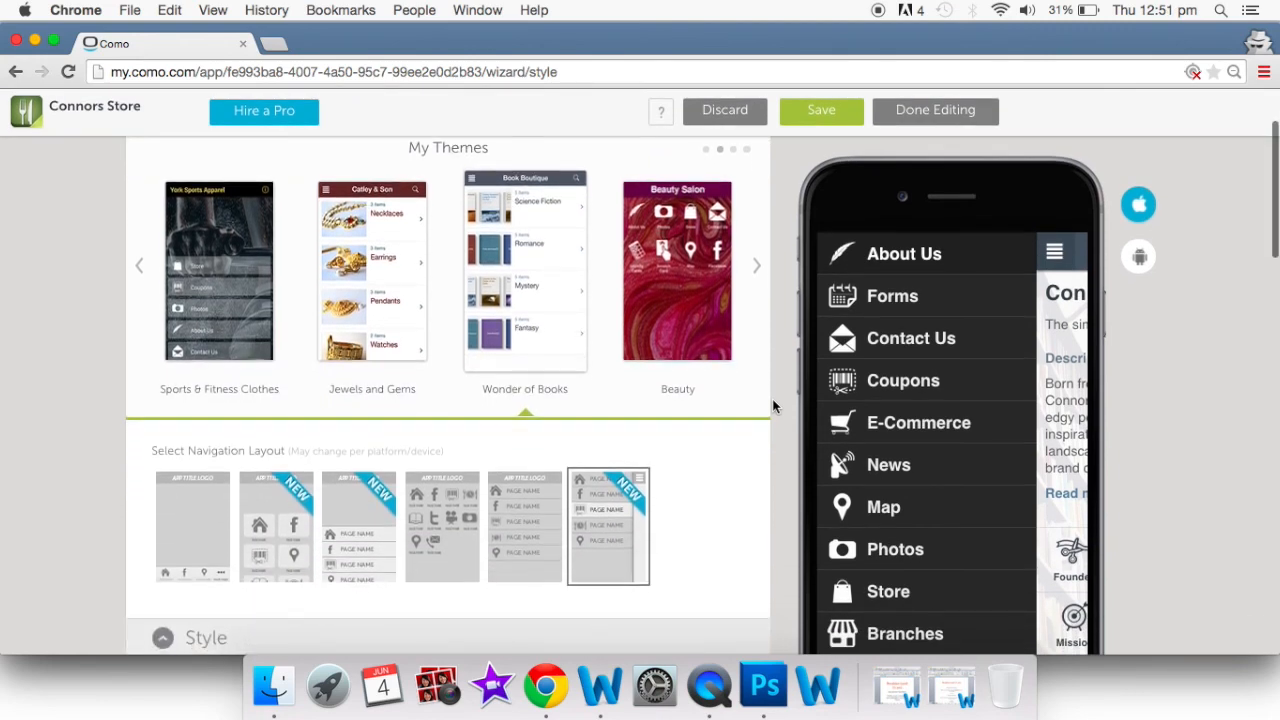
scroll(773, 405, down, 2)
scroll(773, 405, up, 1)
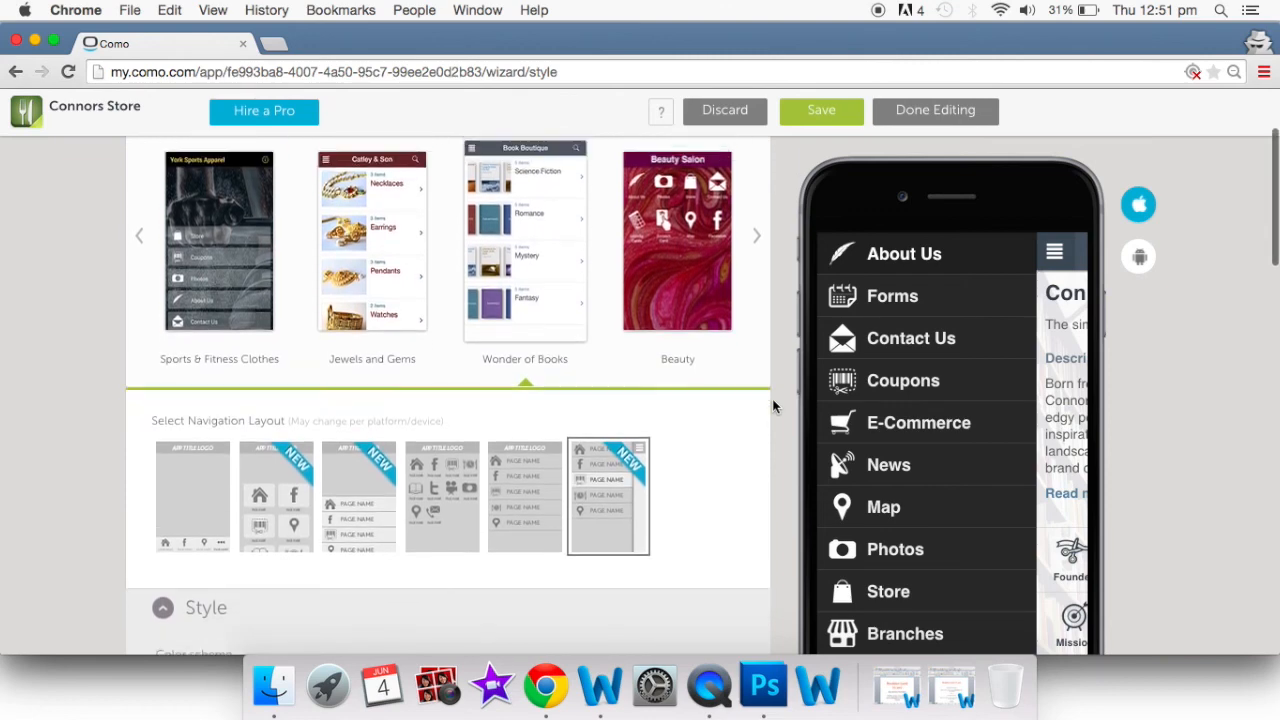
scroll(679, 476, down, 8)
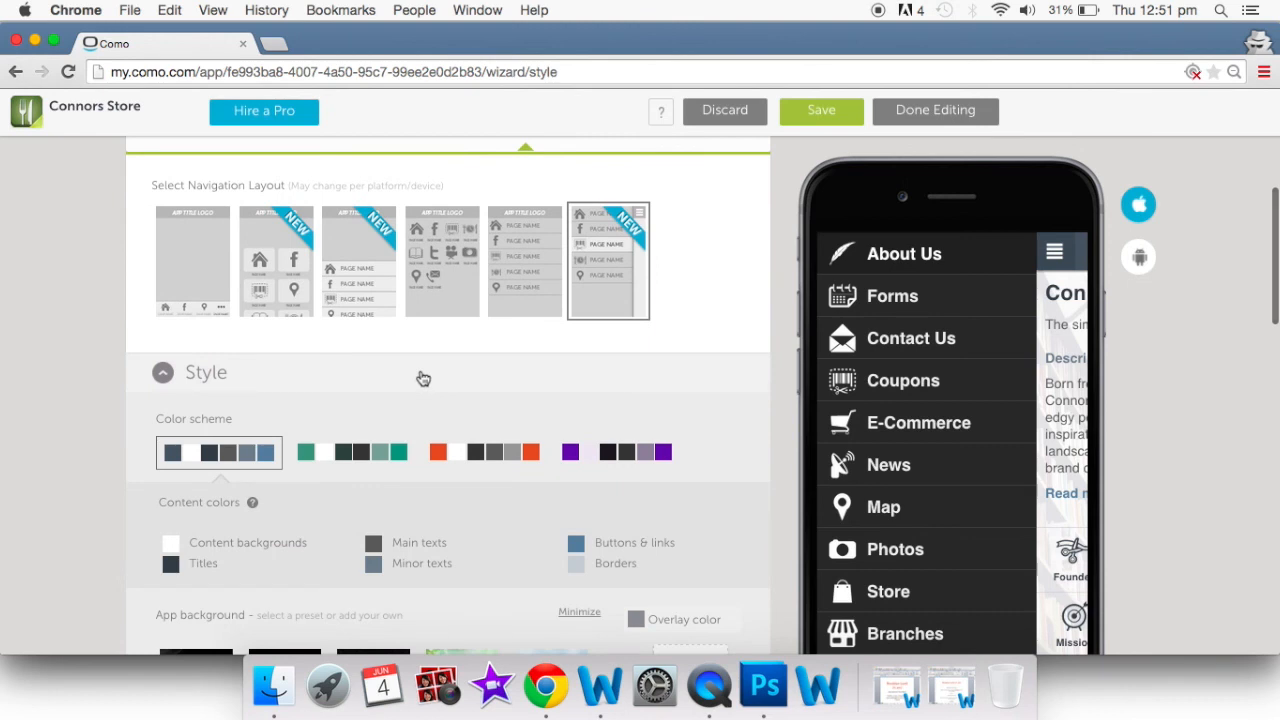
click(302, 275)
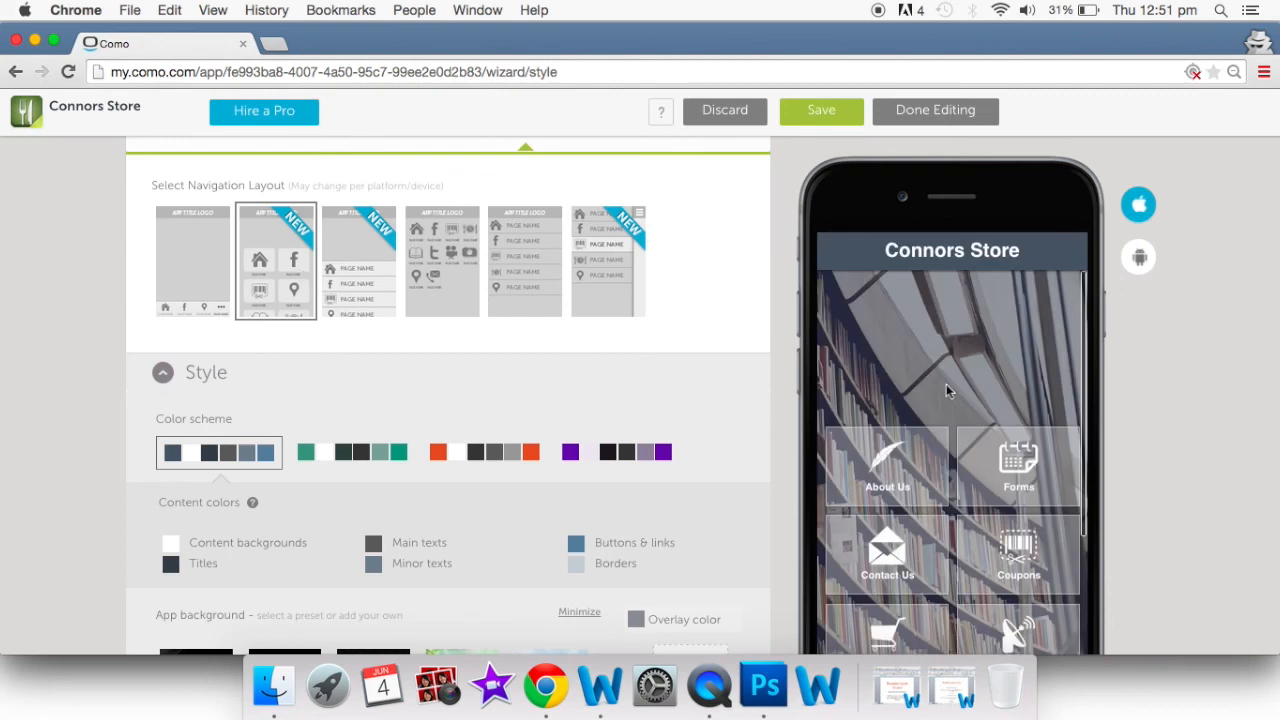
scroll(953, 493, down, 4)
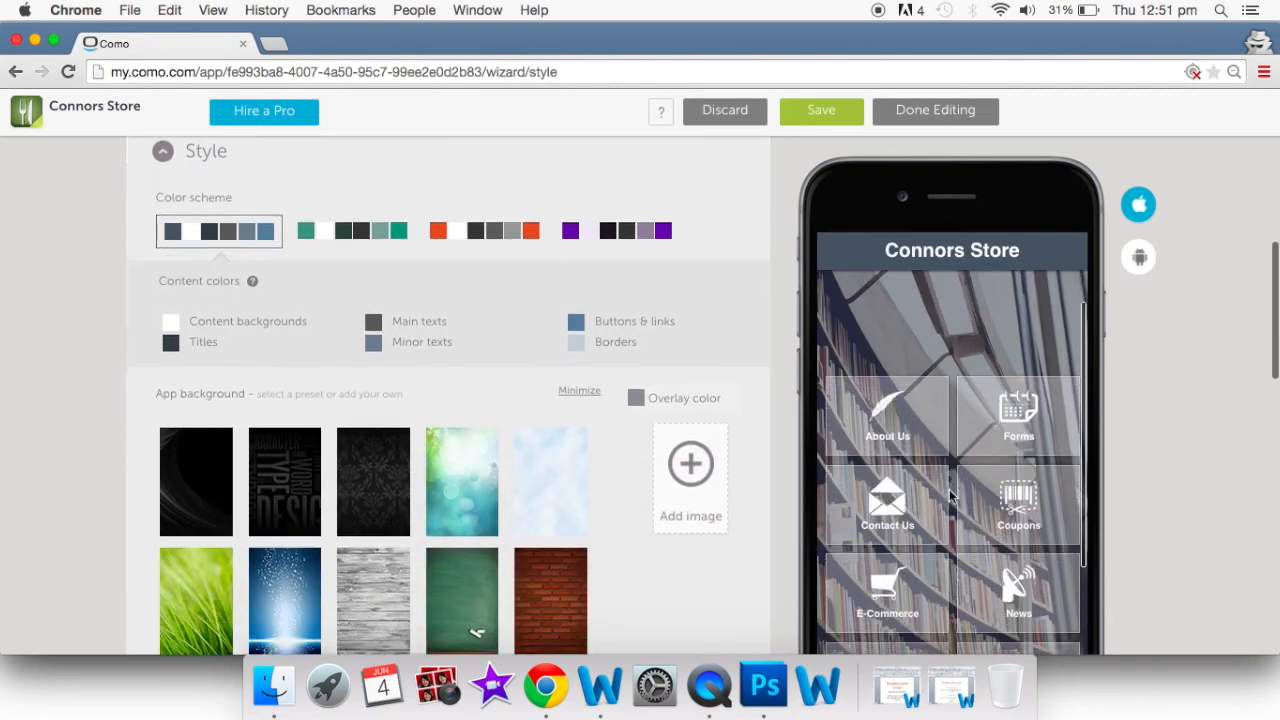
scroll(950, 497, down, 5)
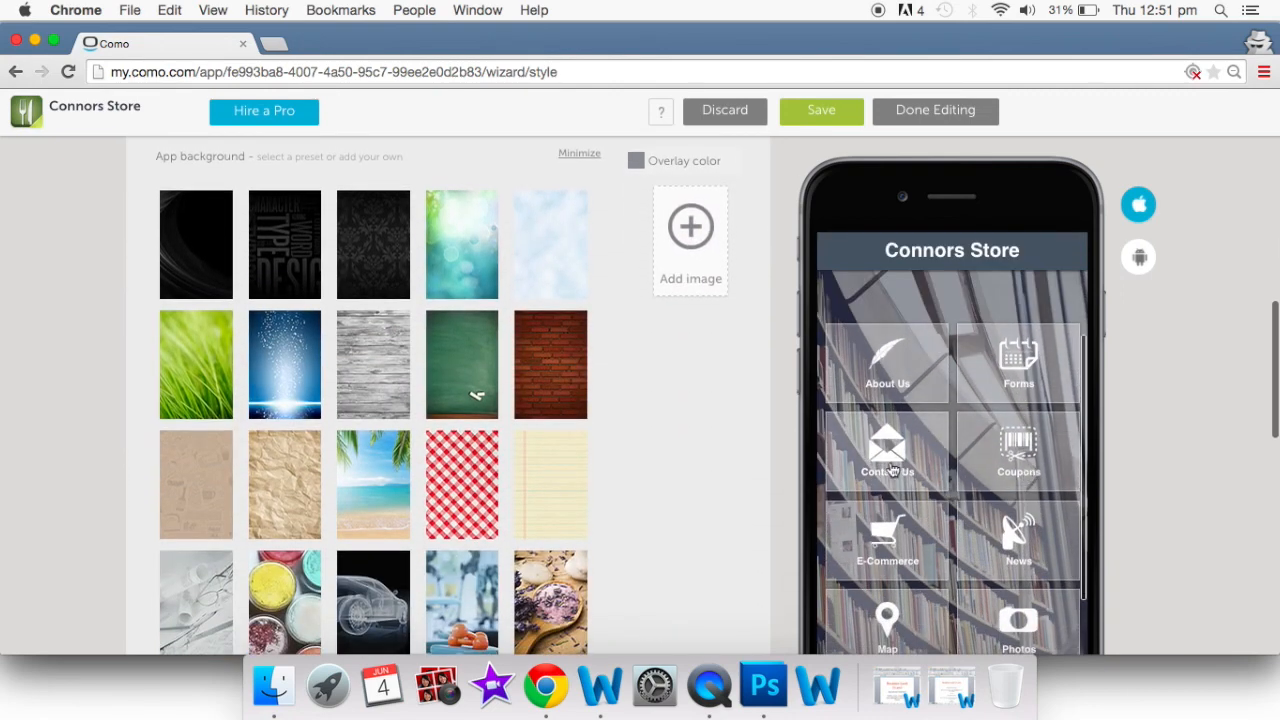
scroll(1013, 548, up, 10)
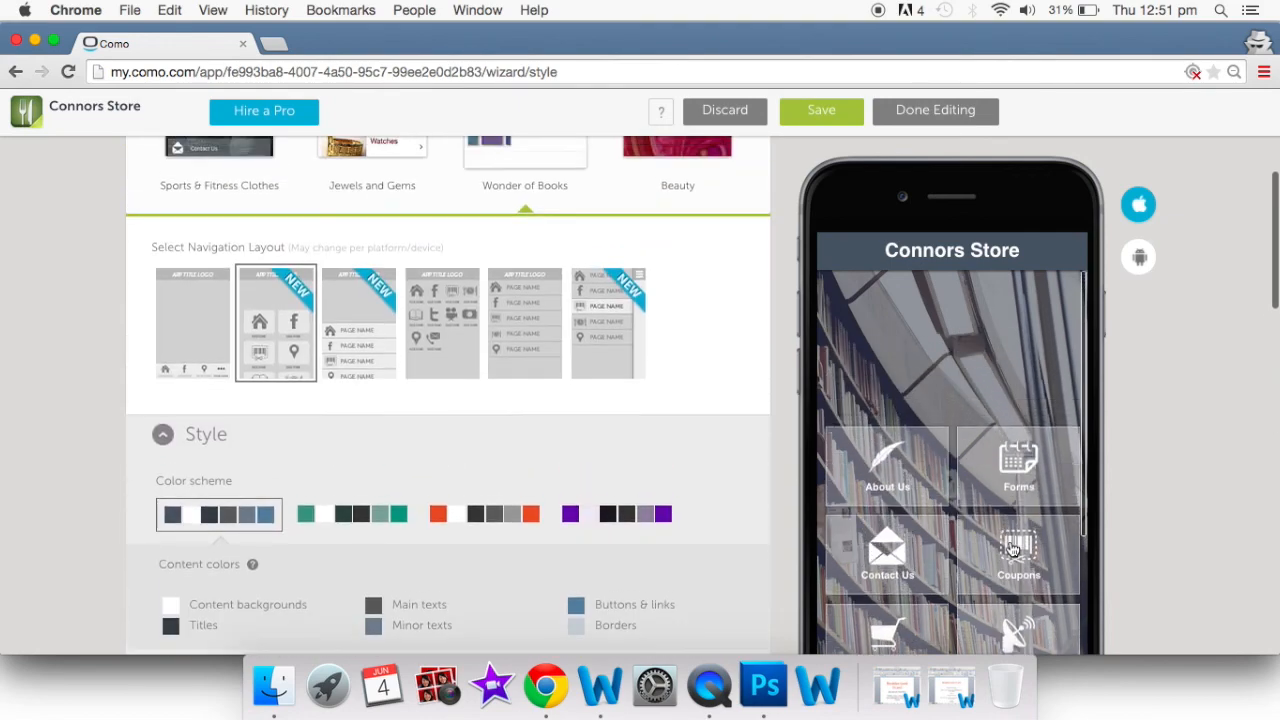
scroll(450, 400, up, 2)
Try the half-page list and the four-column icon navigation layouts, and return to the two-column tile layout
click(363, 453)
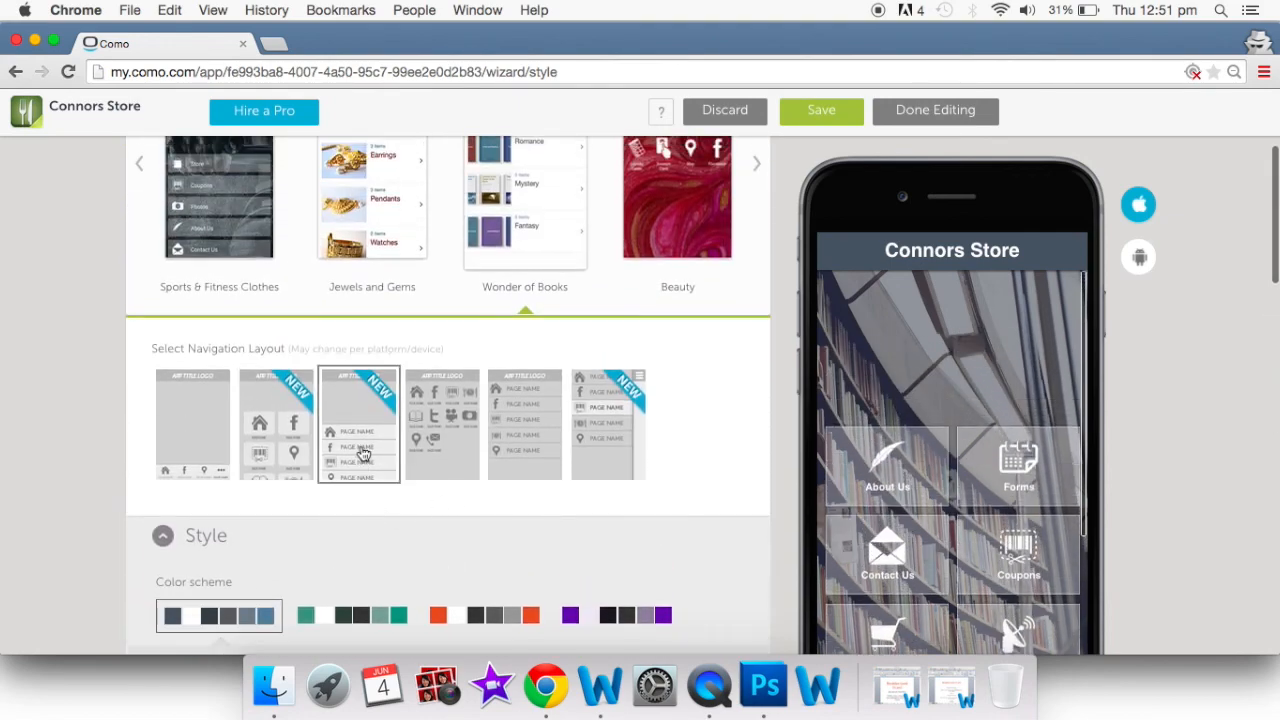
click(459, 427)
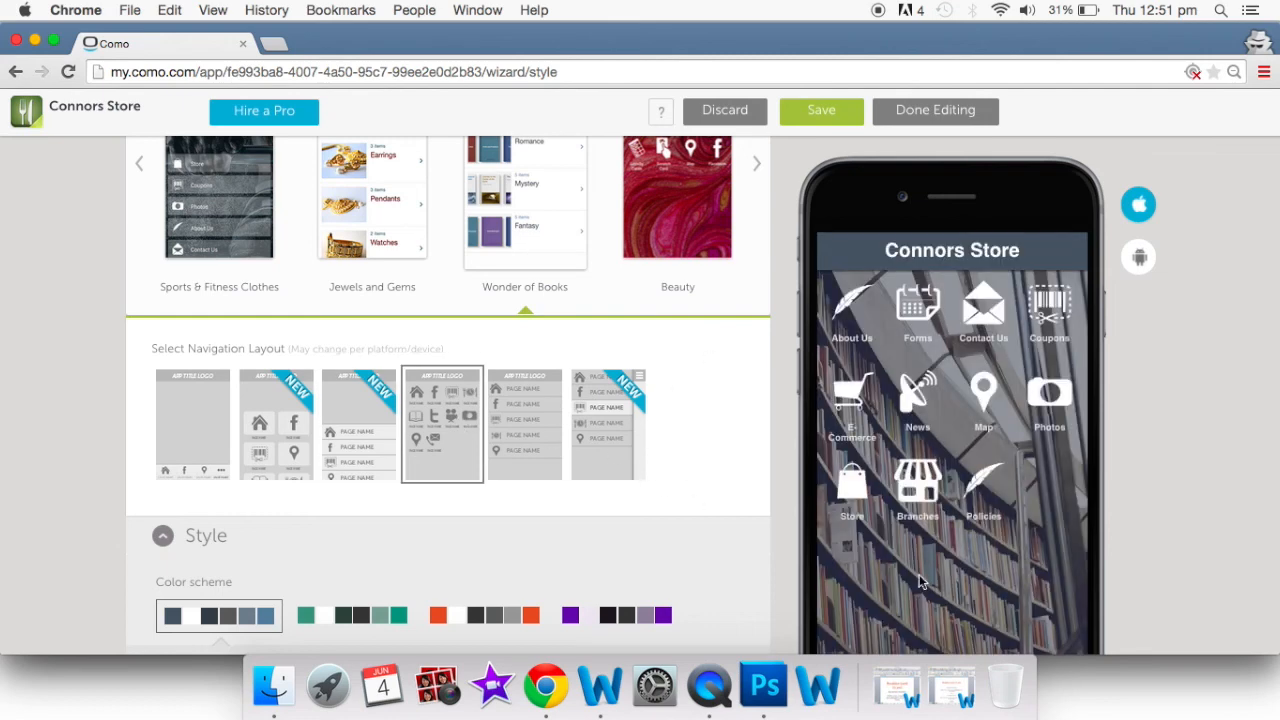
scroll(956, 514, down, 1)
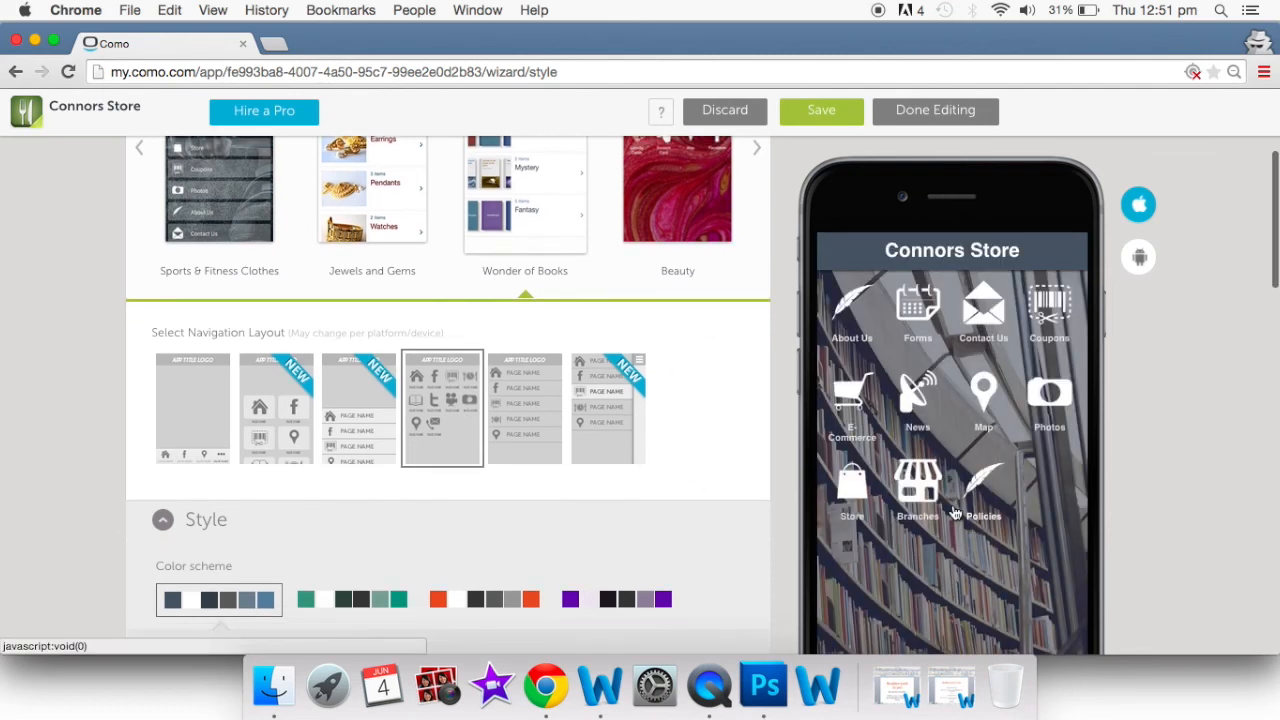
click(257, 423)
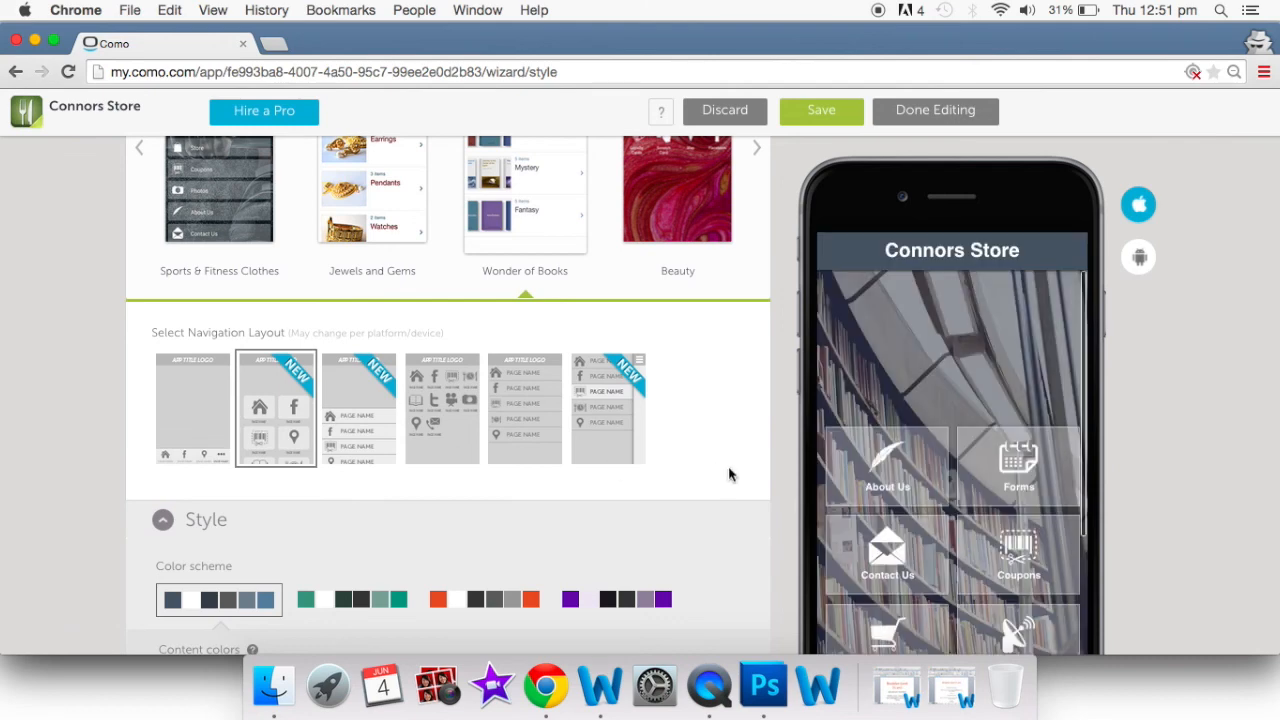
Set the app background to the preset photo of a person seen from behind wearing a backpack
scroll(800, 467, down, 3)
scroll(800, 467, down, 1)
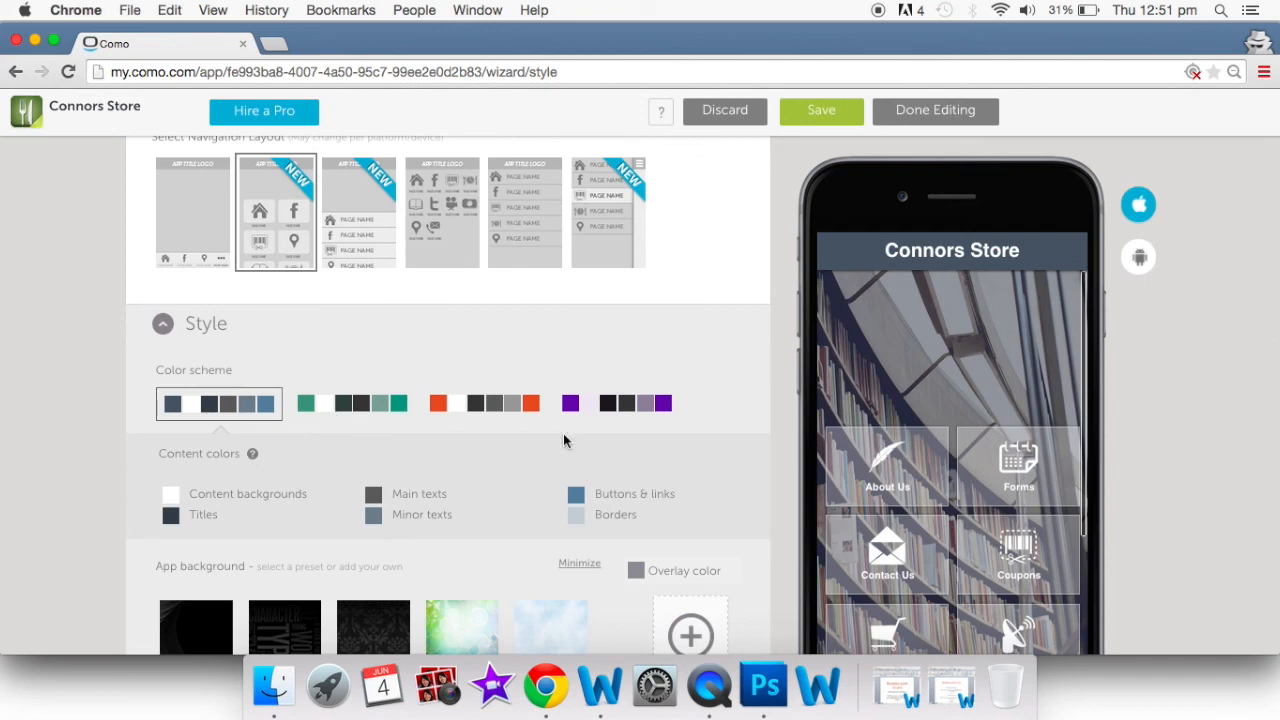
scroll(563, 440, down, 3)
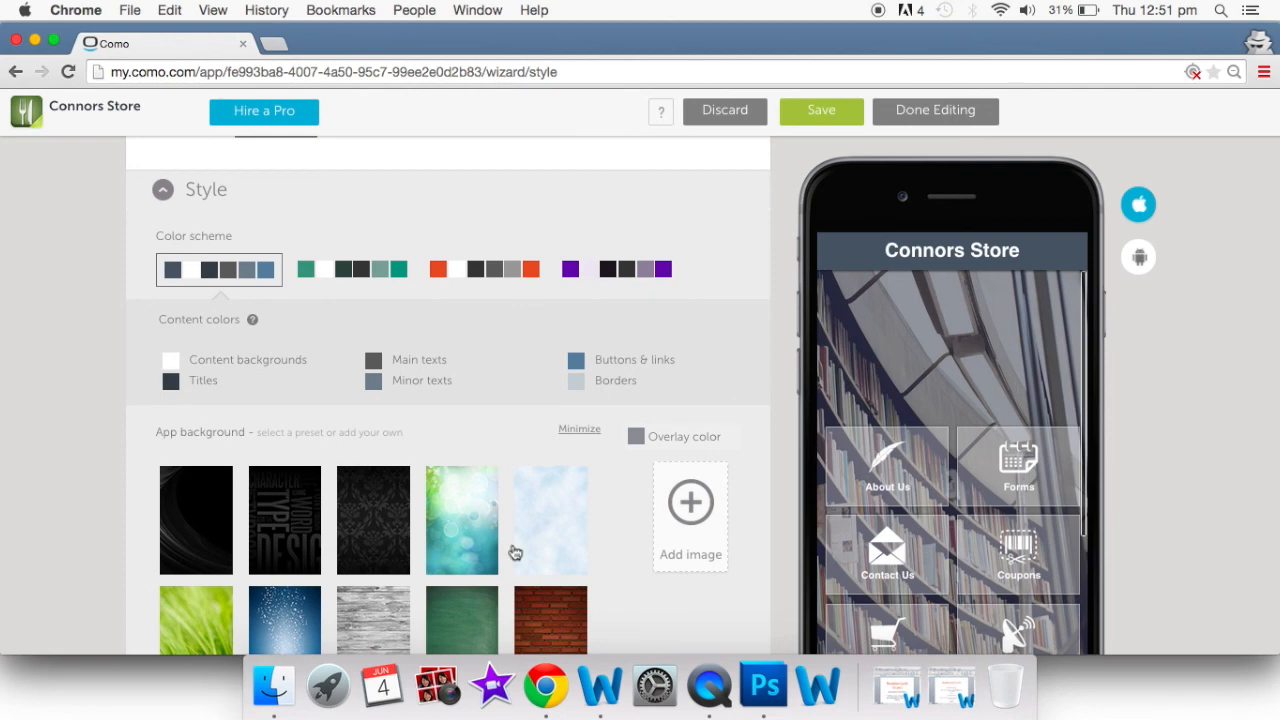
scroll(514, 551, down, 3)
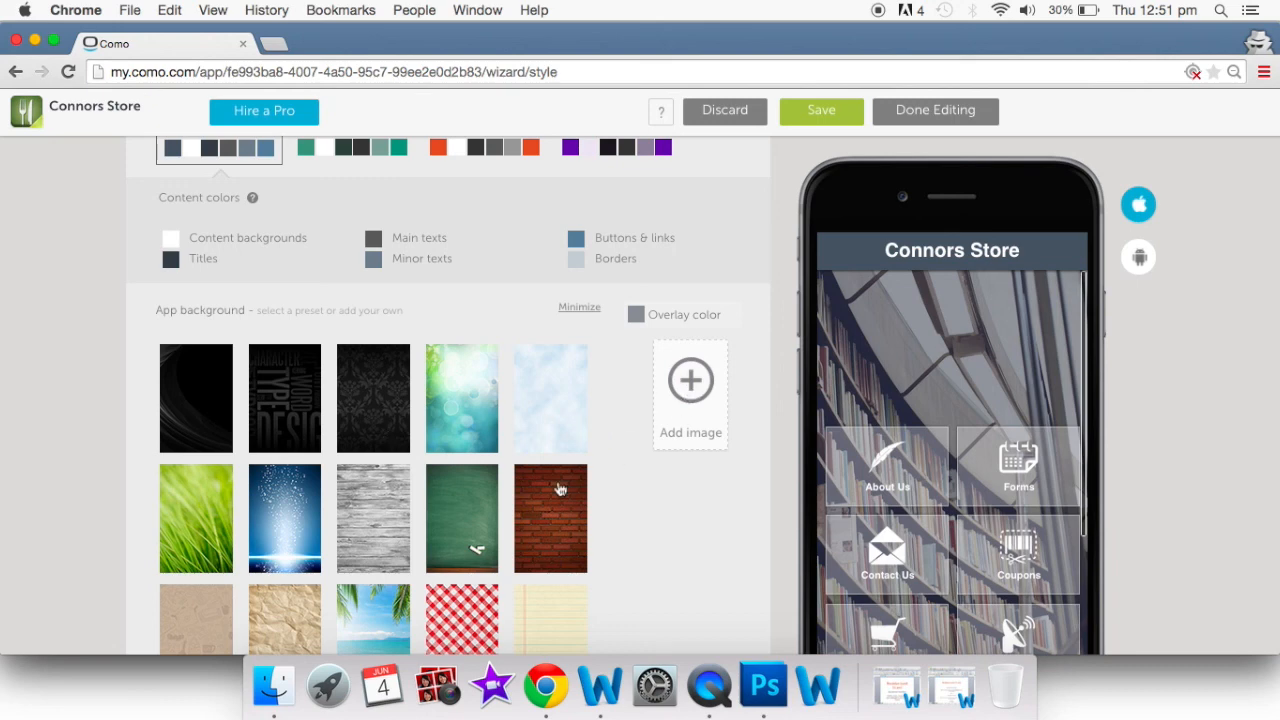
scroll(560, 489, down, 8)
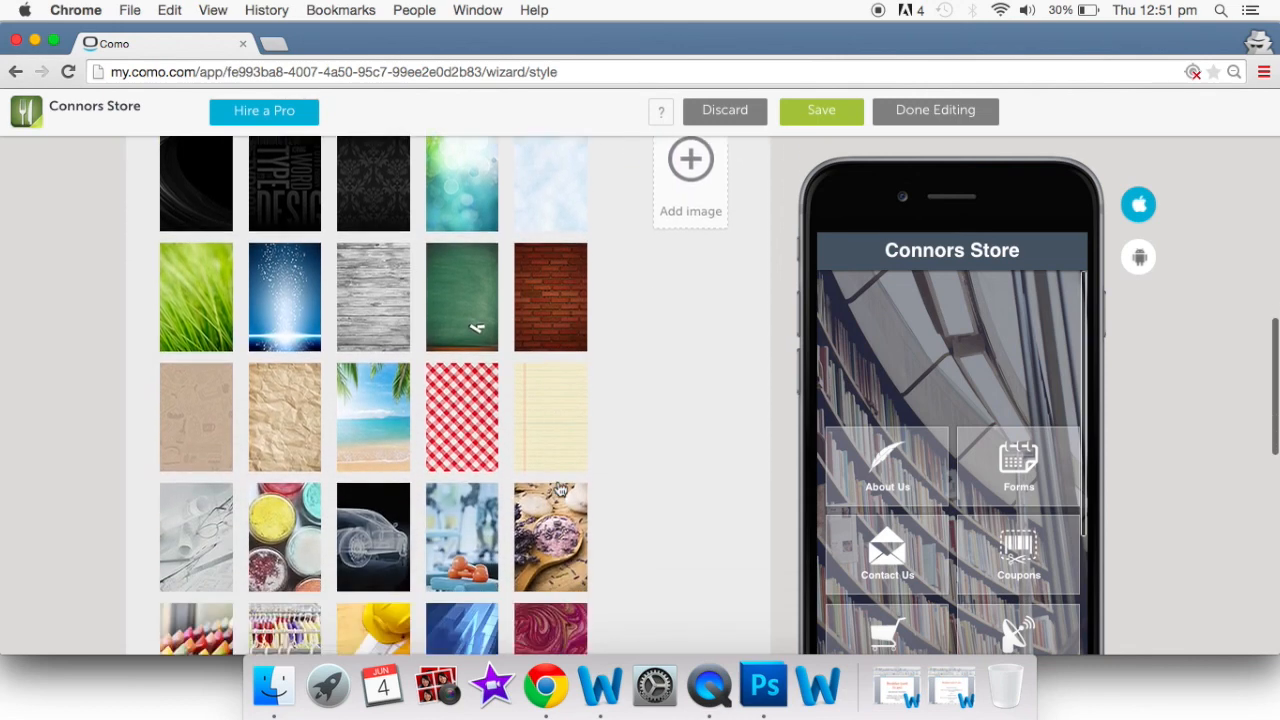
scroll(560, 489, down, 5)
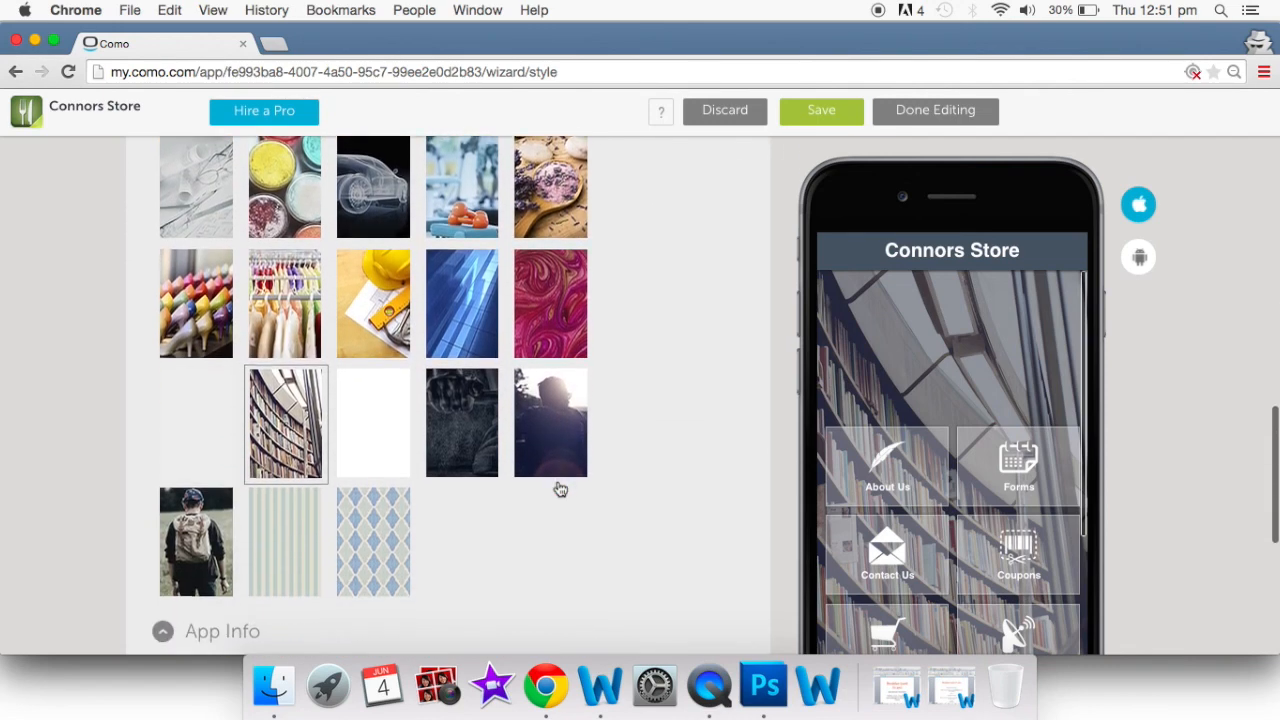
click(185, 502)
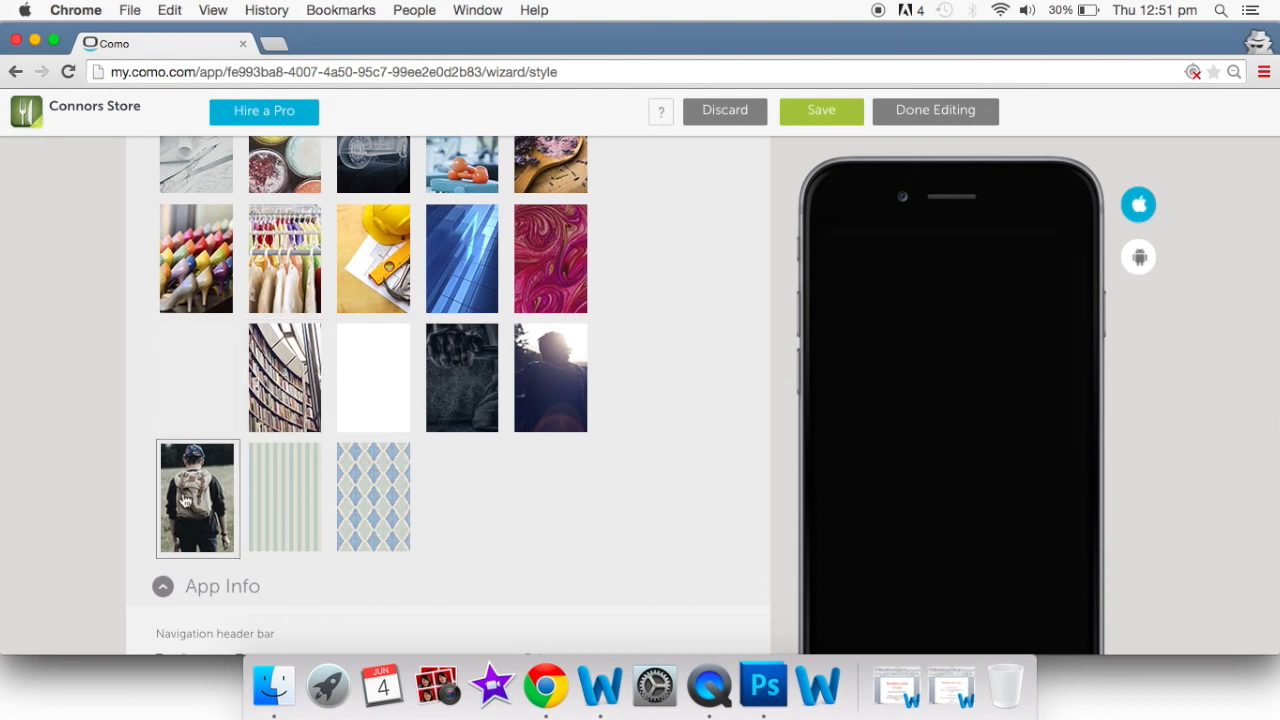
Make the app background's overlay color fully opaque and try it in bright green (#FF4ACF56)
scroll(500, 486, up, 12)
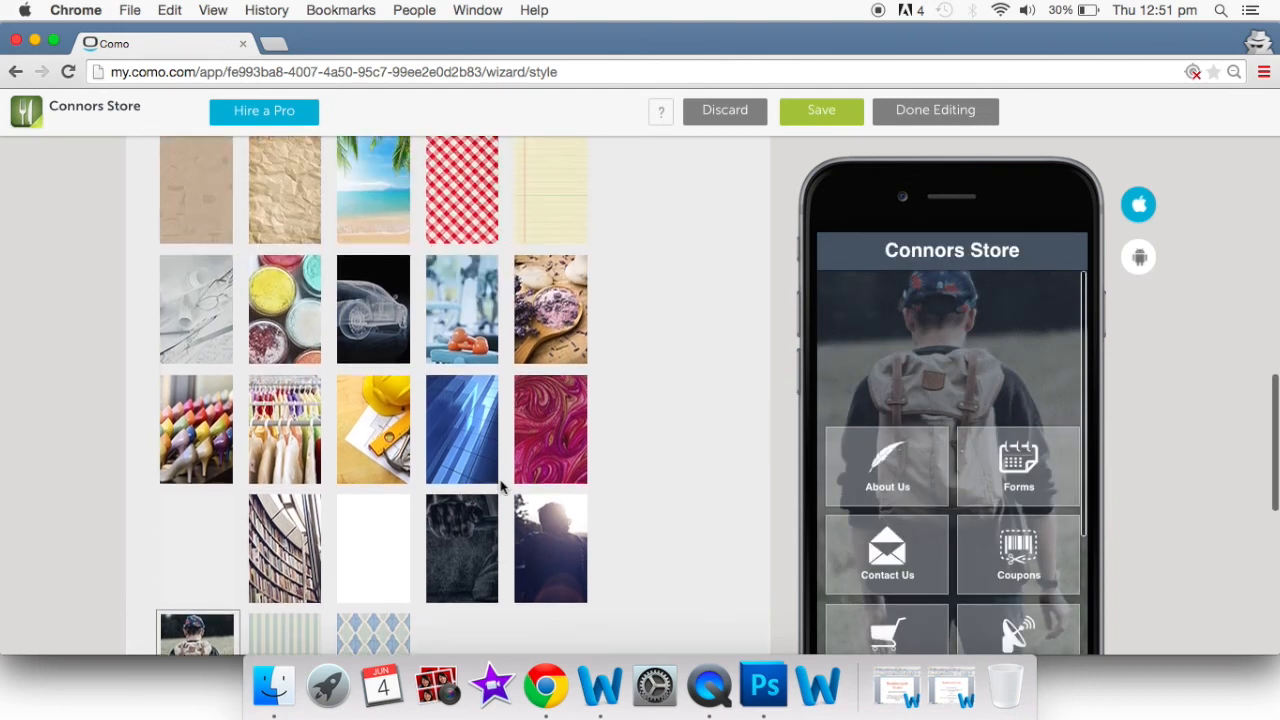
scroll(500, 486, up, 1)
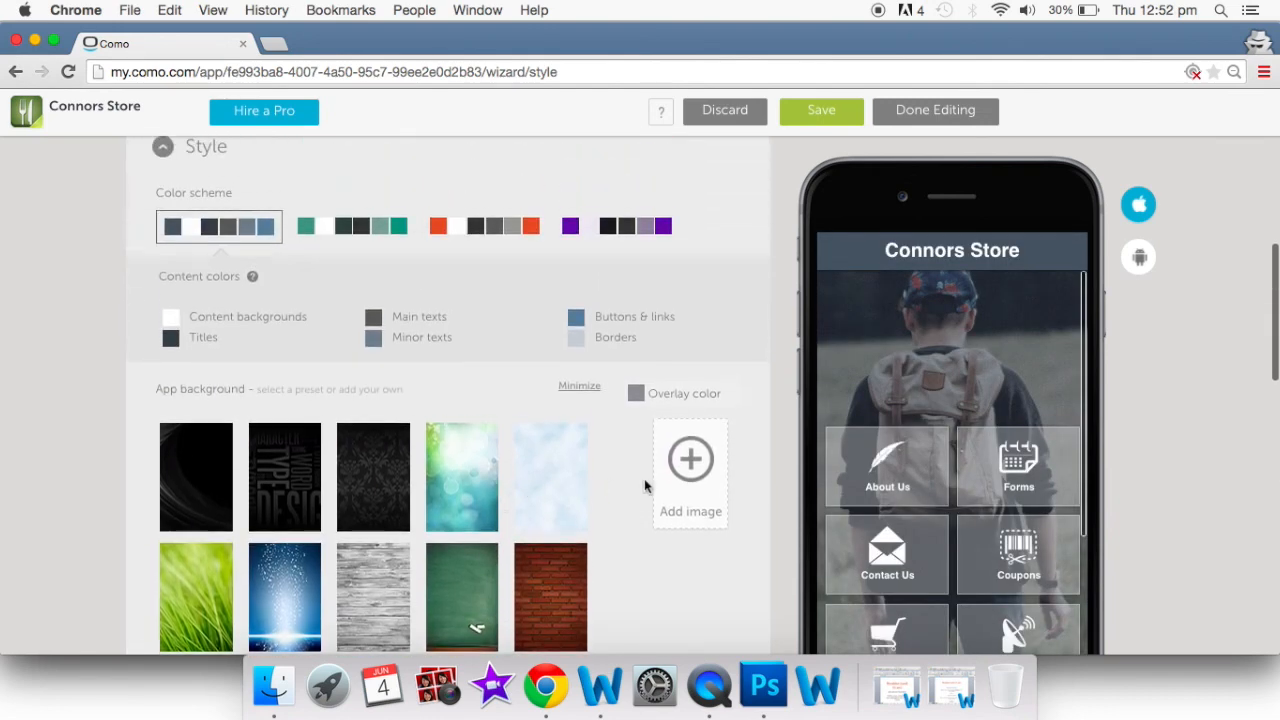
click(638, 400)
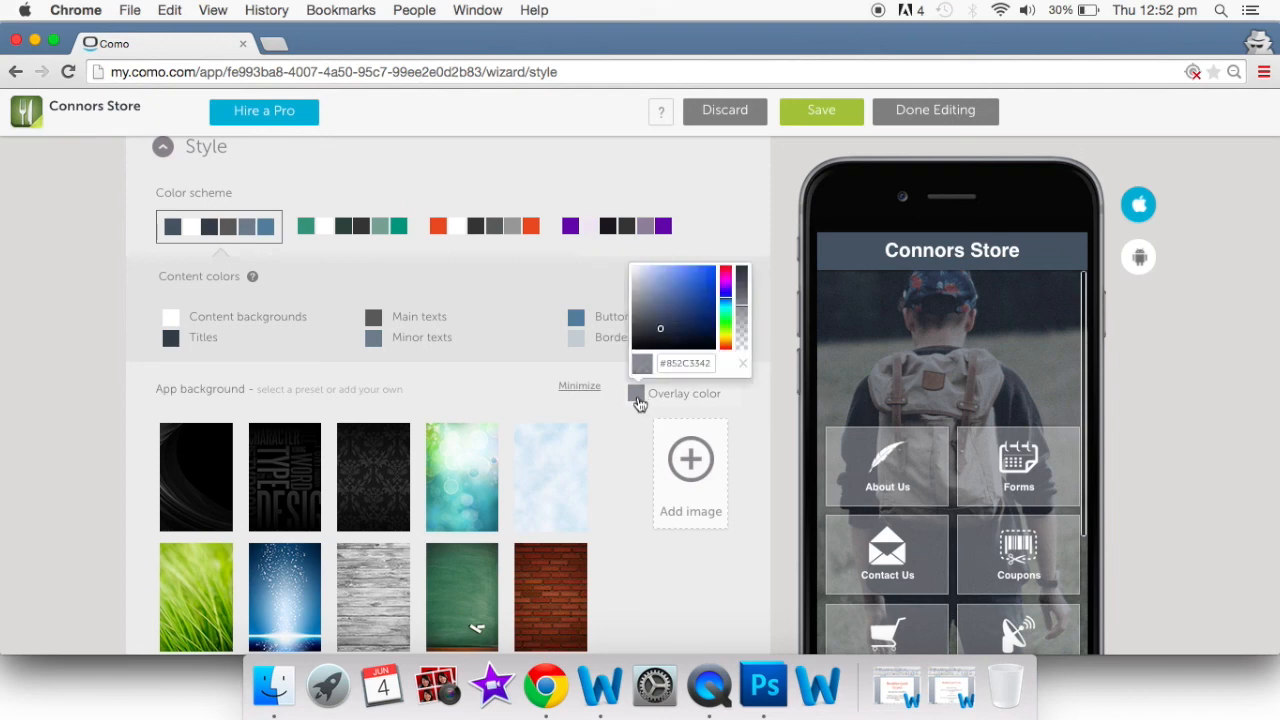
click(743, 306)
drag(743, 306, 738, 258)
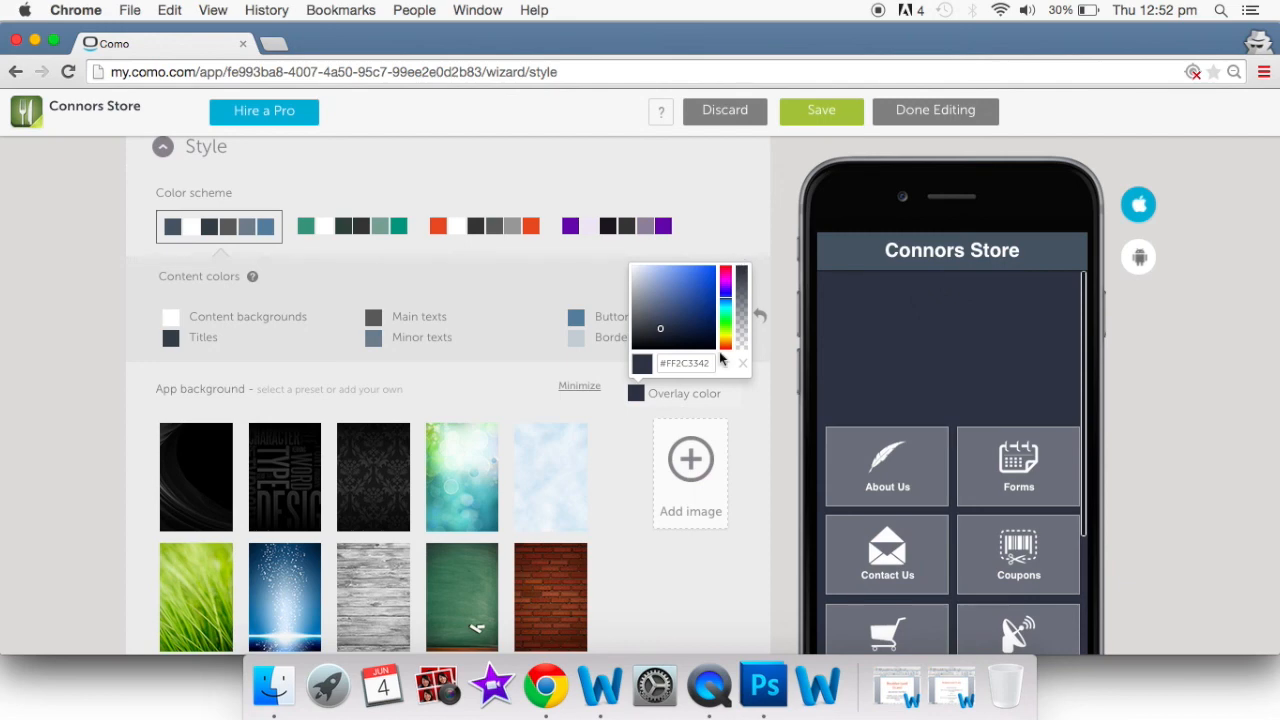
click(727, 321)
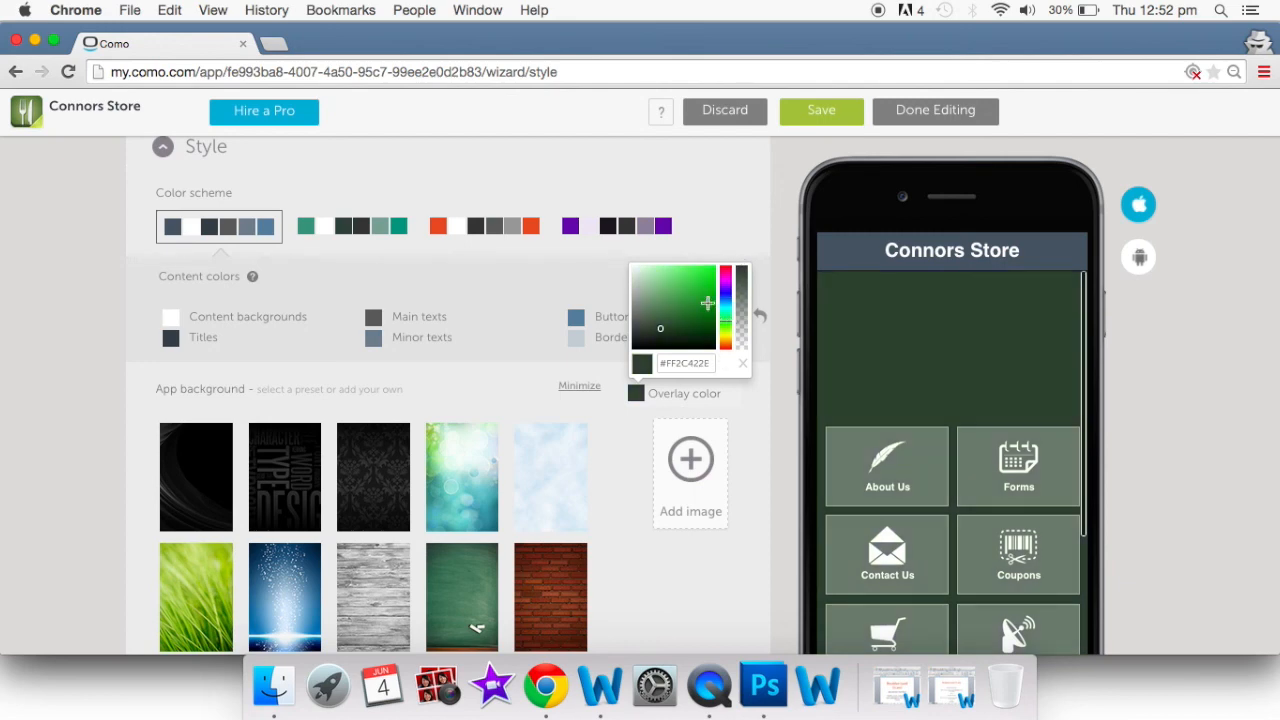
click(685, 282)
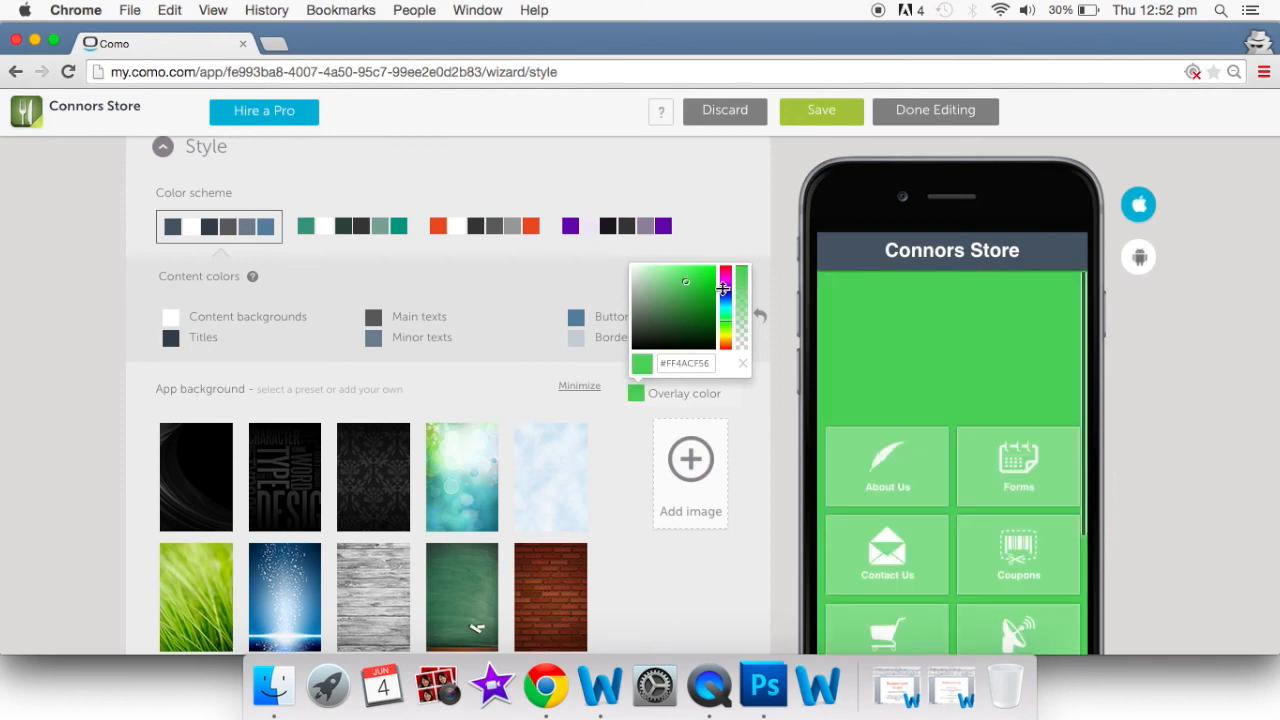
Change the background overlay color to light purple and make it fully transparent (#00B284F5)
click(724, 289)
click(662, 280)
mouse_move(690, 293)
mouse_down()
mouse_move(696, 321)
mouse_move(649, 309)
mouse_move(671, 269)
mouse_up()
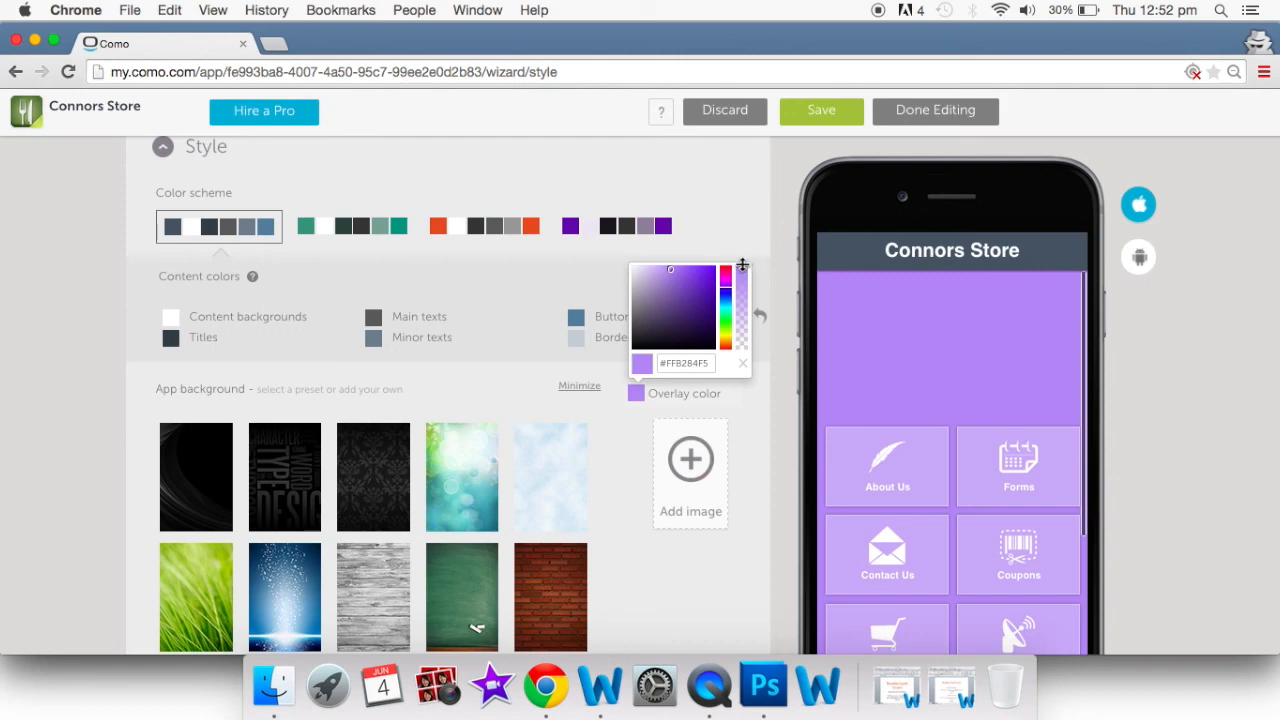
drag(742, 267, 749, 380)
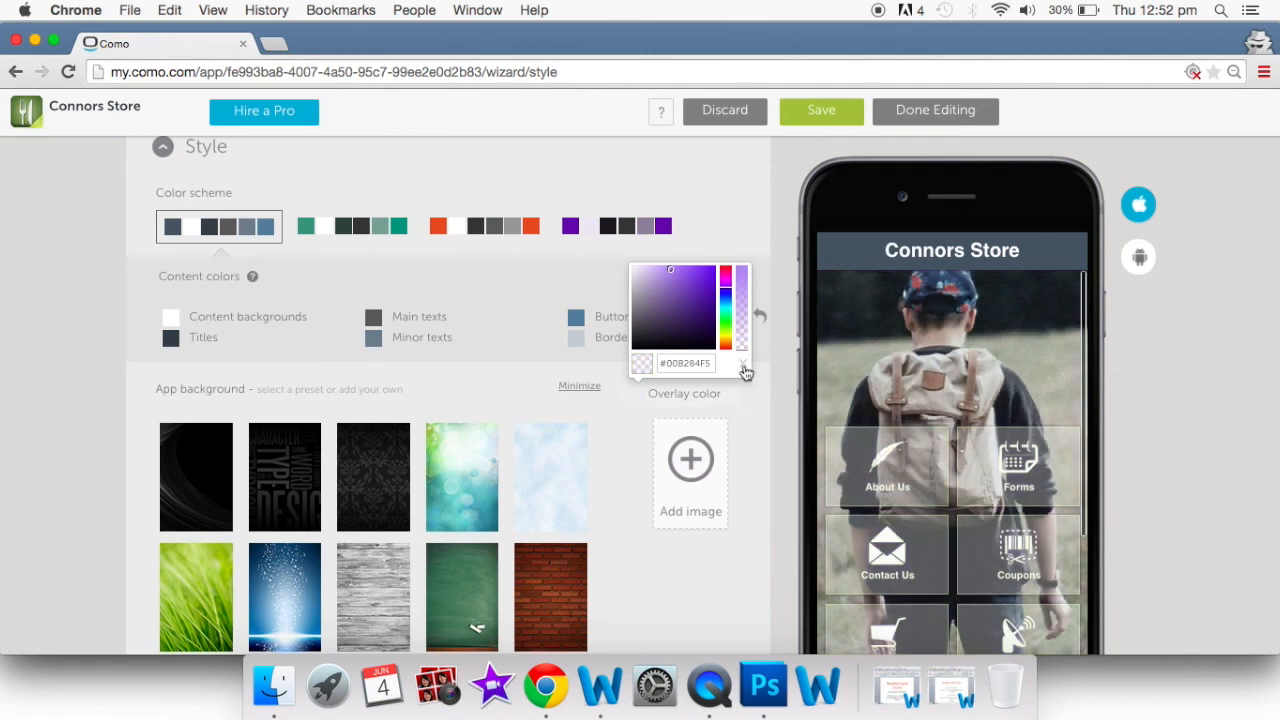
click(744, 370)
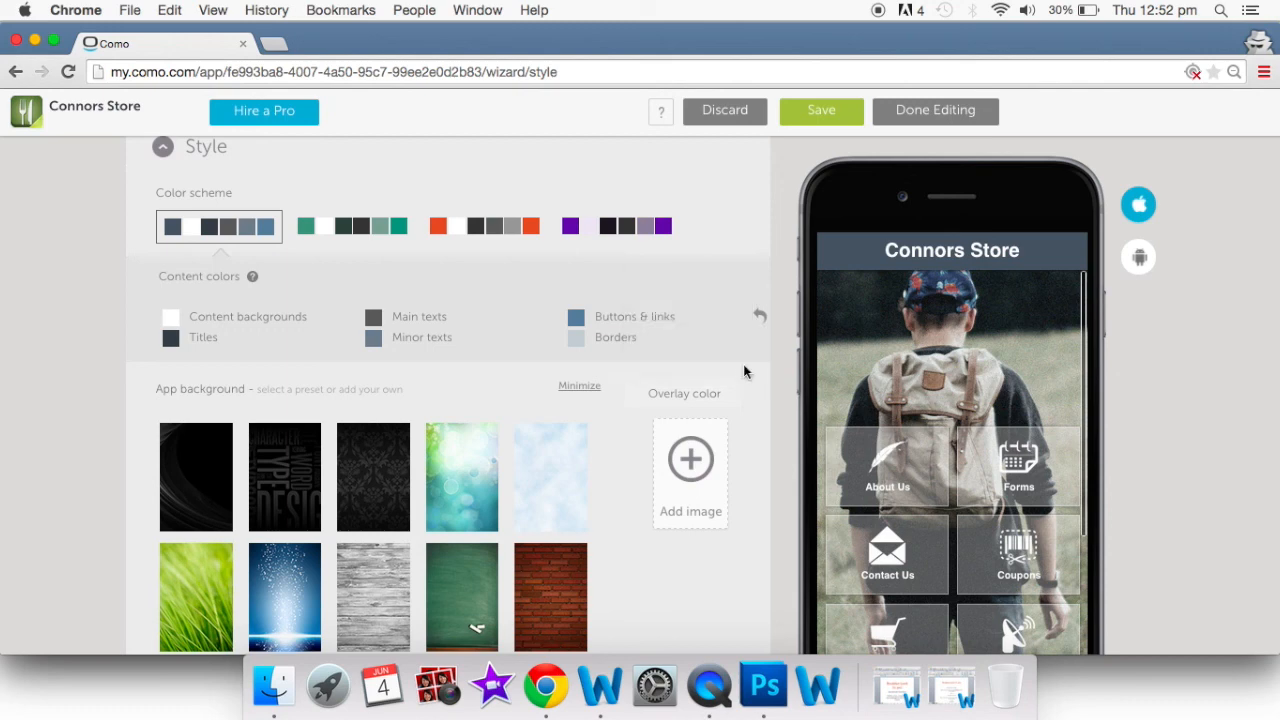
Set the navigation header bar's background color to a semi-transparent dark green (#520A705E)
scroll(688, 372, down, 5)
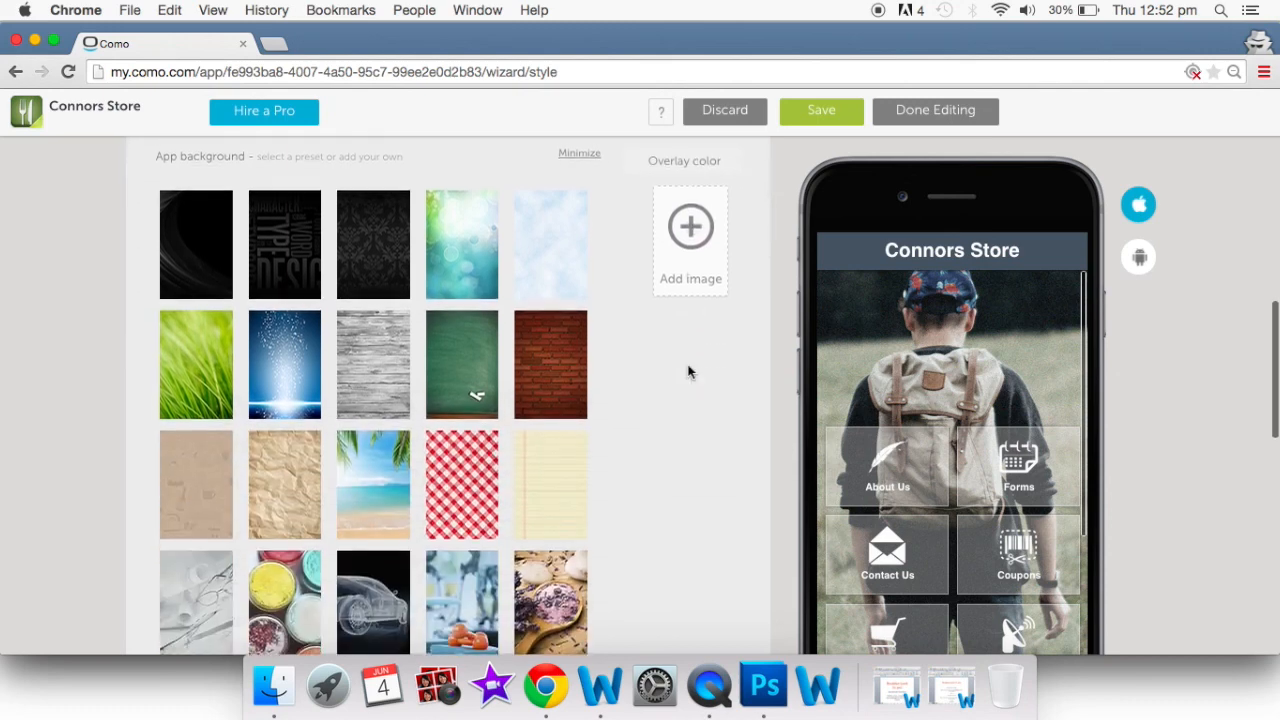
scroll(688, 372, down, 5)
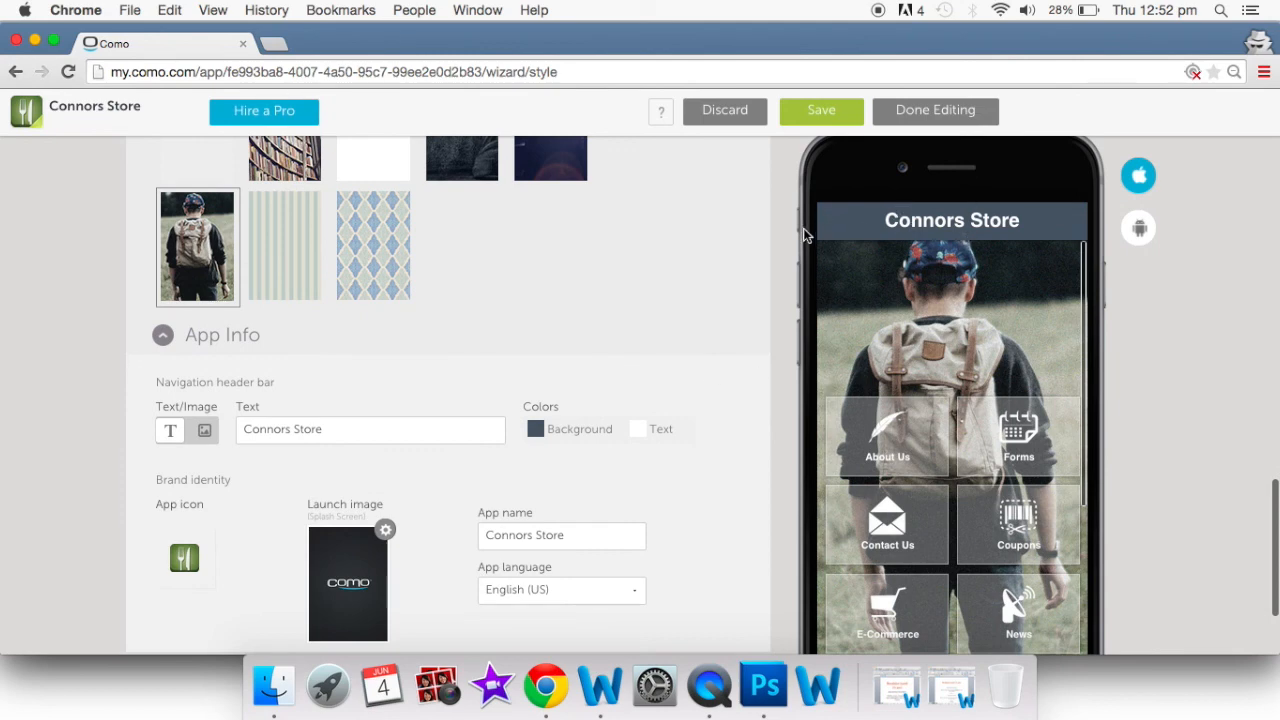
click(536, 431)
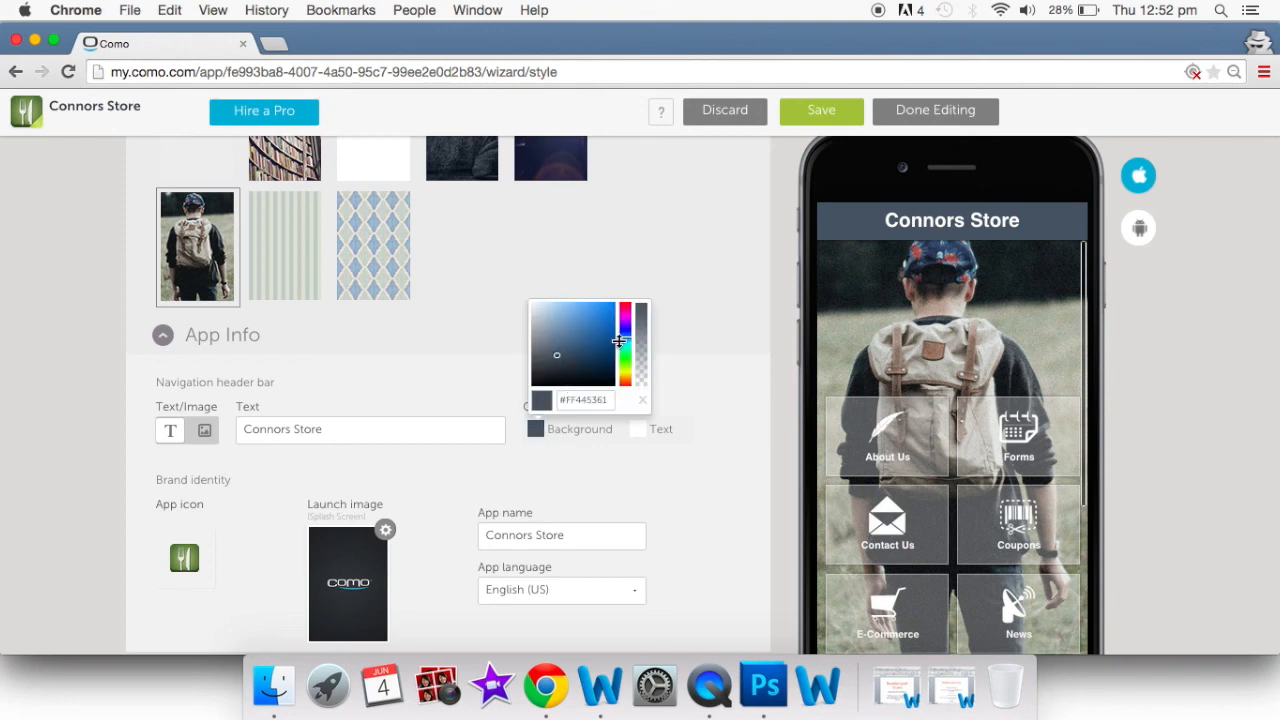
mouse_move(623, 338)
mouse_down()
mouse_move(603, 331)
mouse_move(607, 350)
mouse_up()
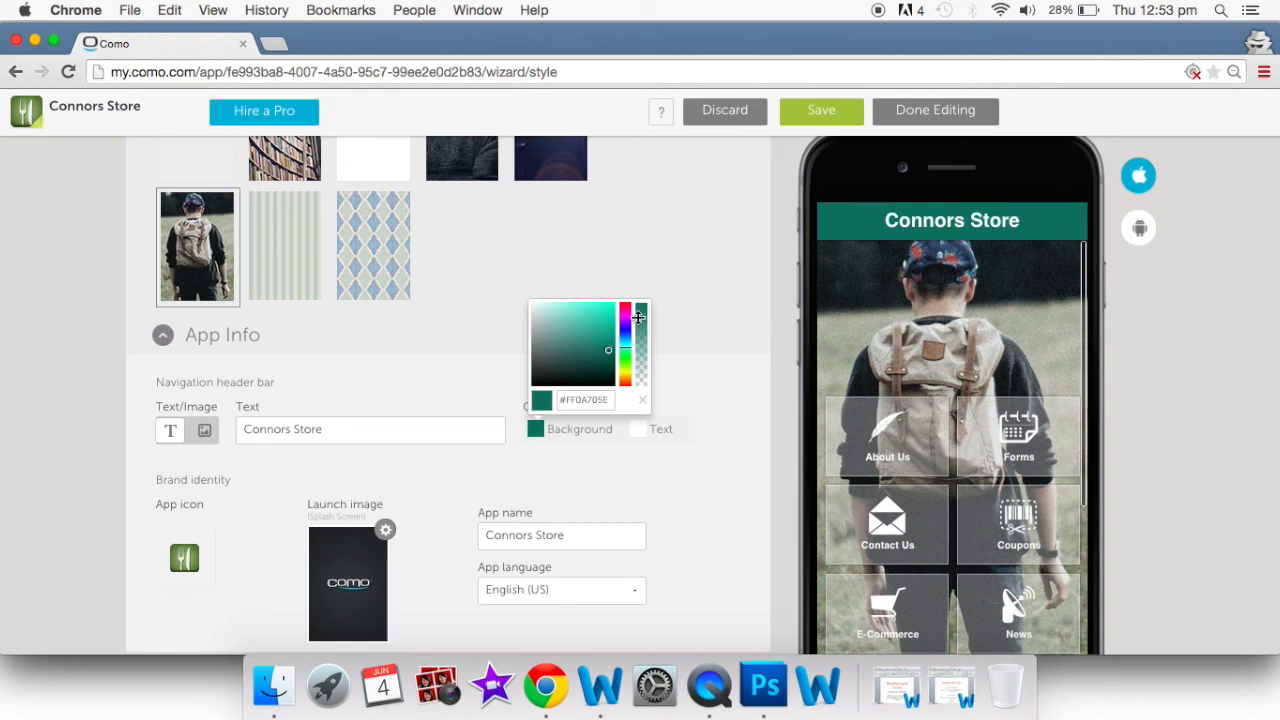
drag(642, 314, 645, 358)
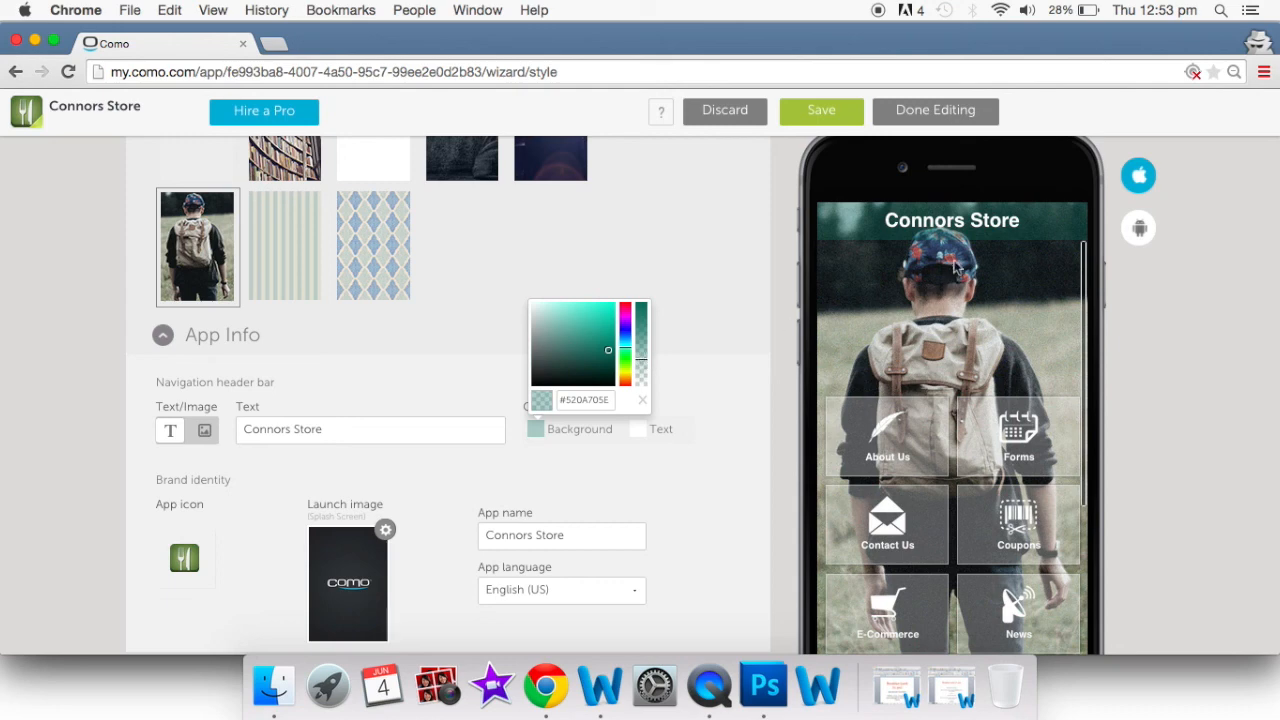
click(705, 364)
Open the header bar's text color without changing it, and try the image header before returning to the text header
click(640, 432)
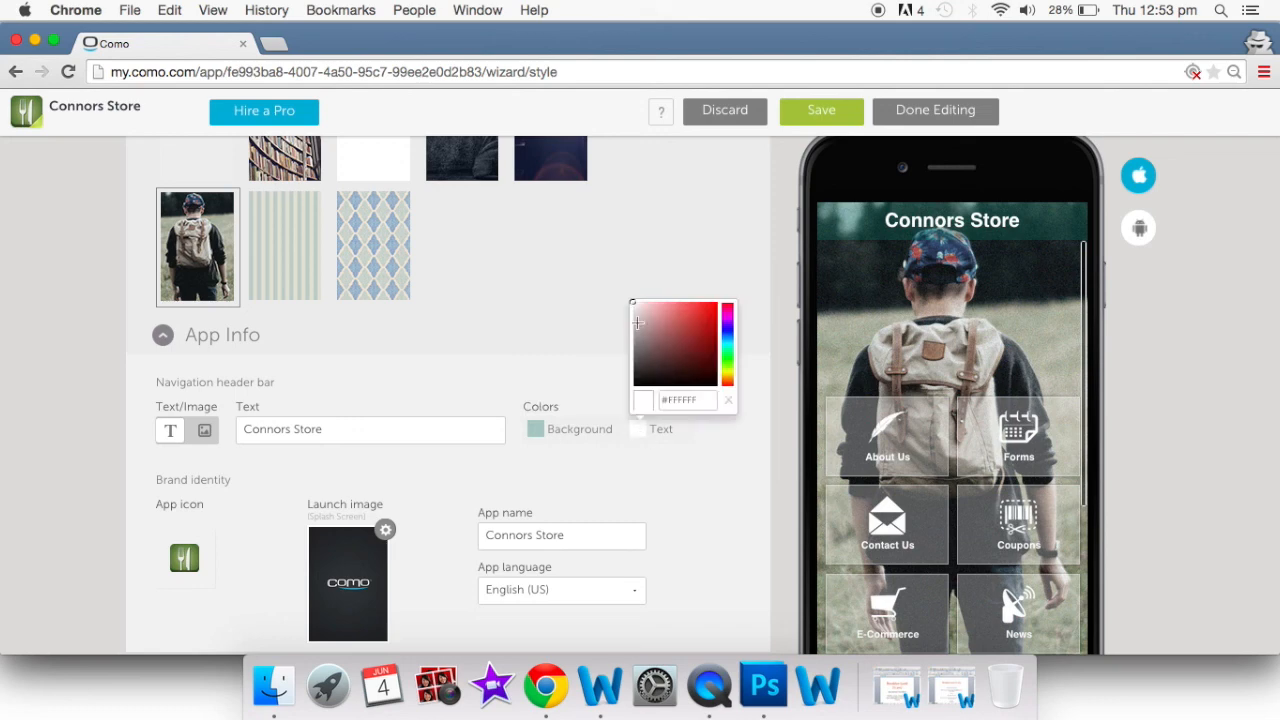
click(666, 254)
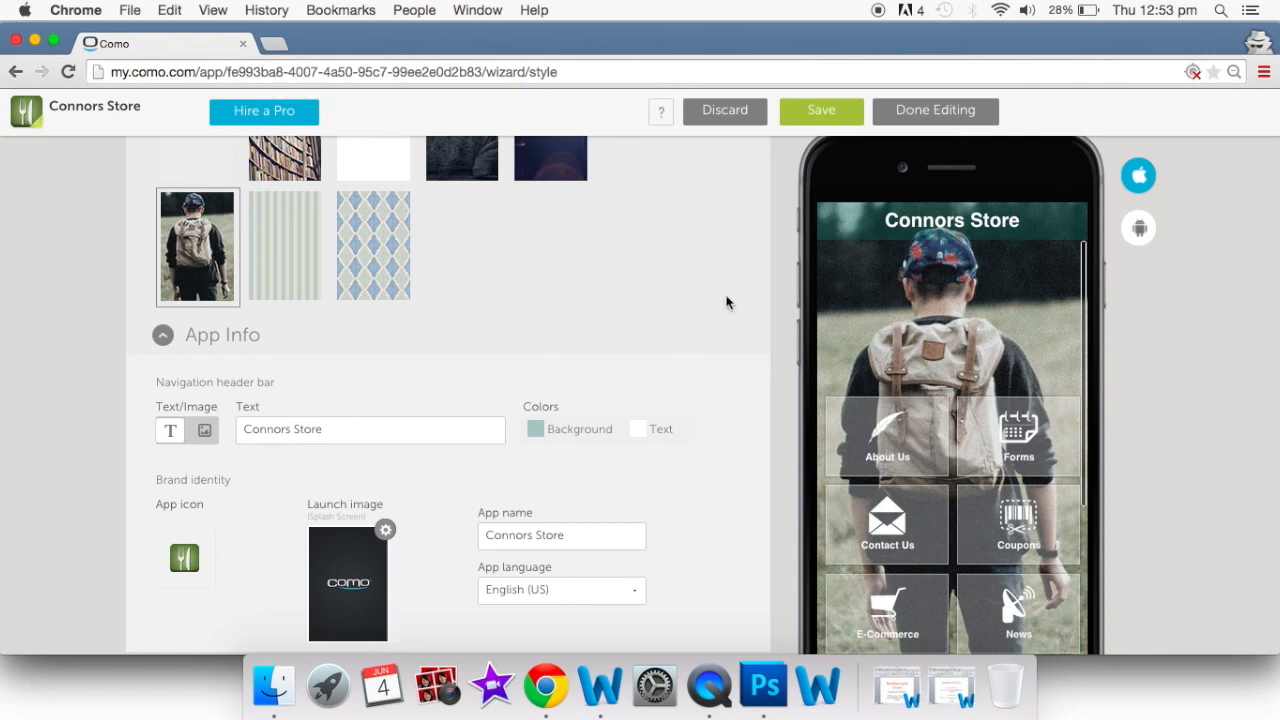
click(205, 432)
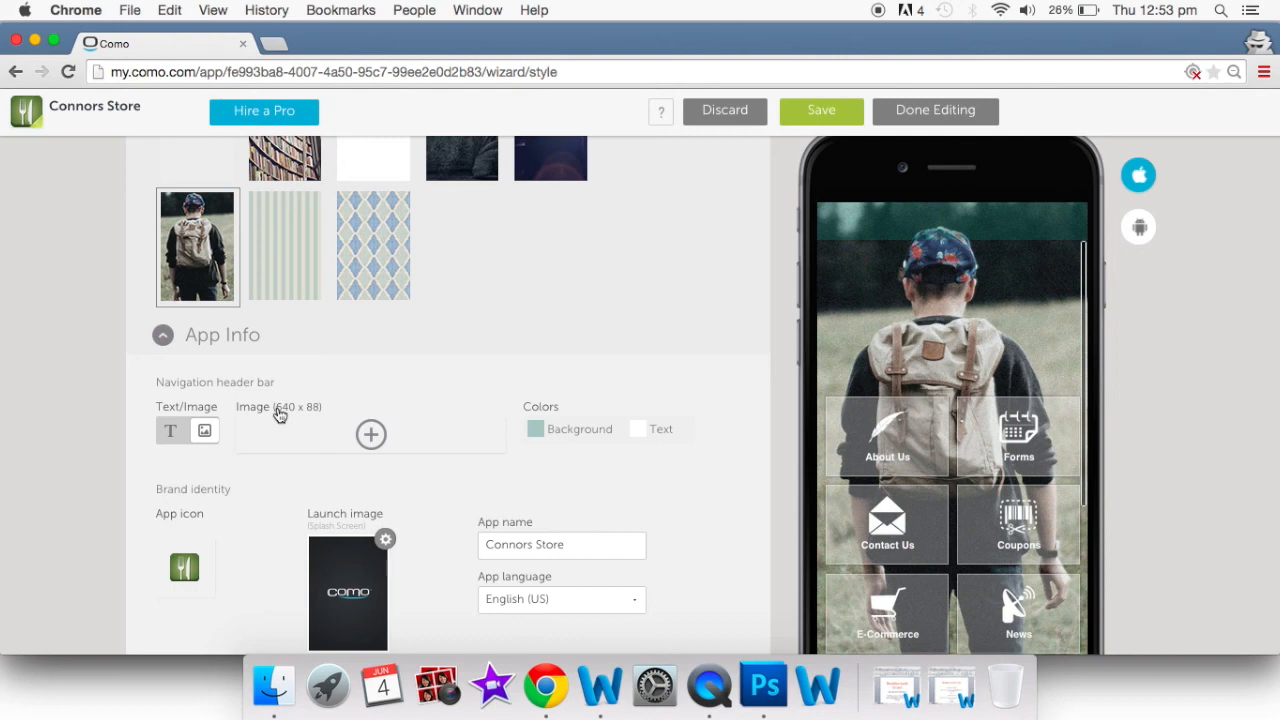
scroll(280, 415, up, 2)
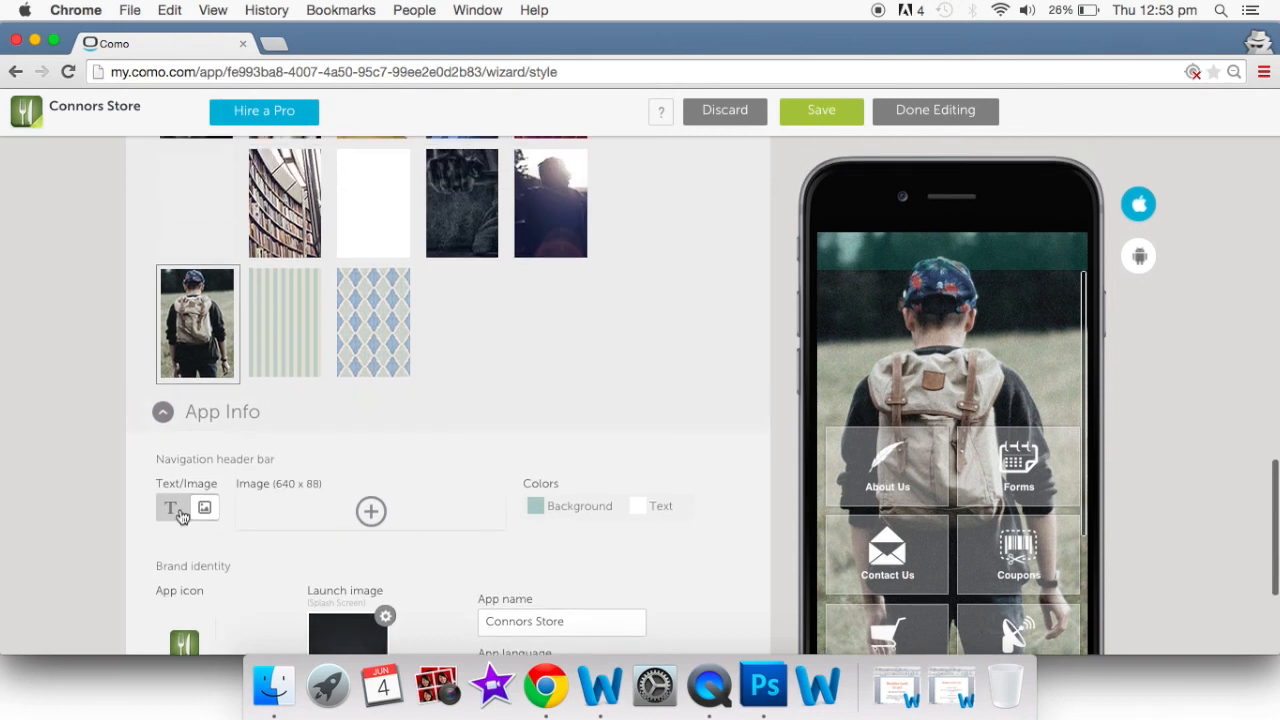
click(179, 513)
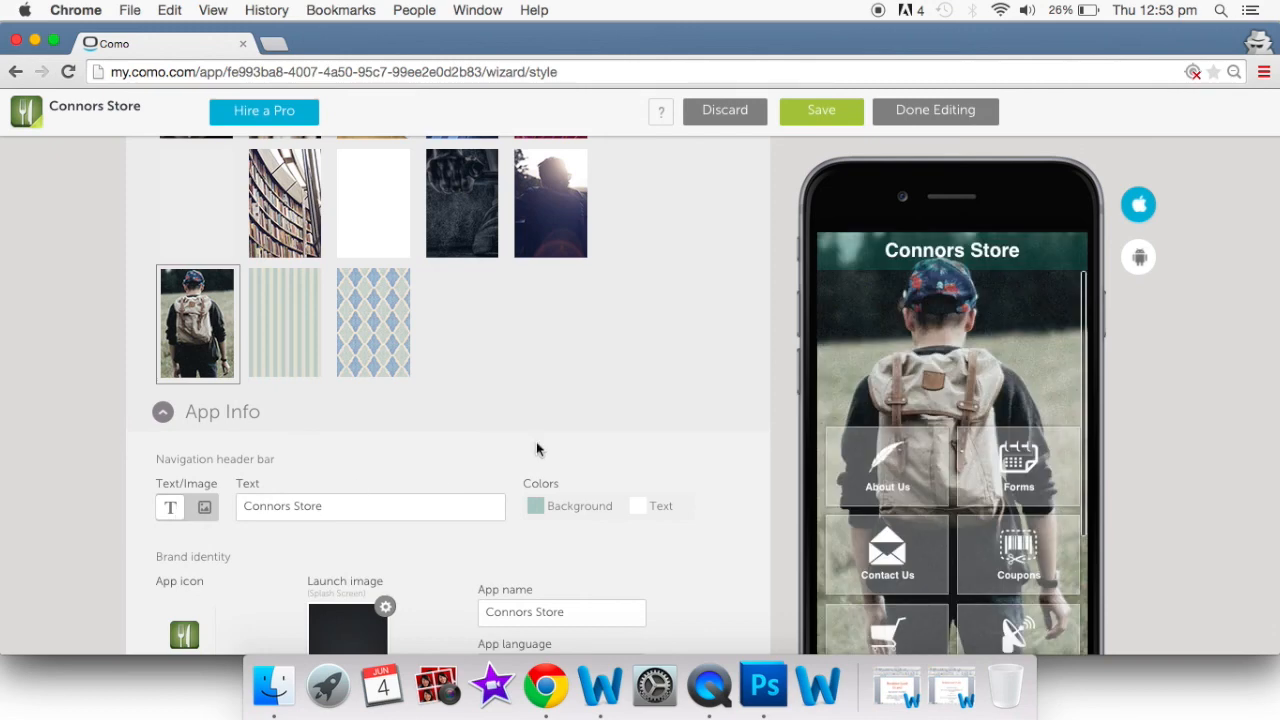
View the explanation of the content colors and open the About Us page in the phone preview
scroll(537, 449, up, 10)
scroll(537, 449, up, 15)
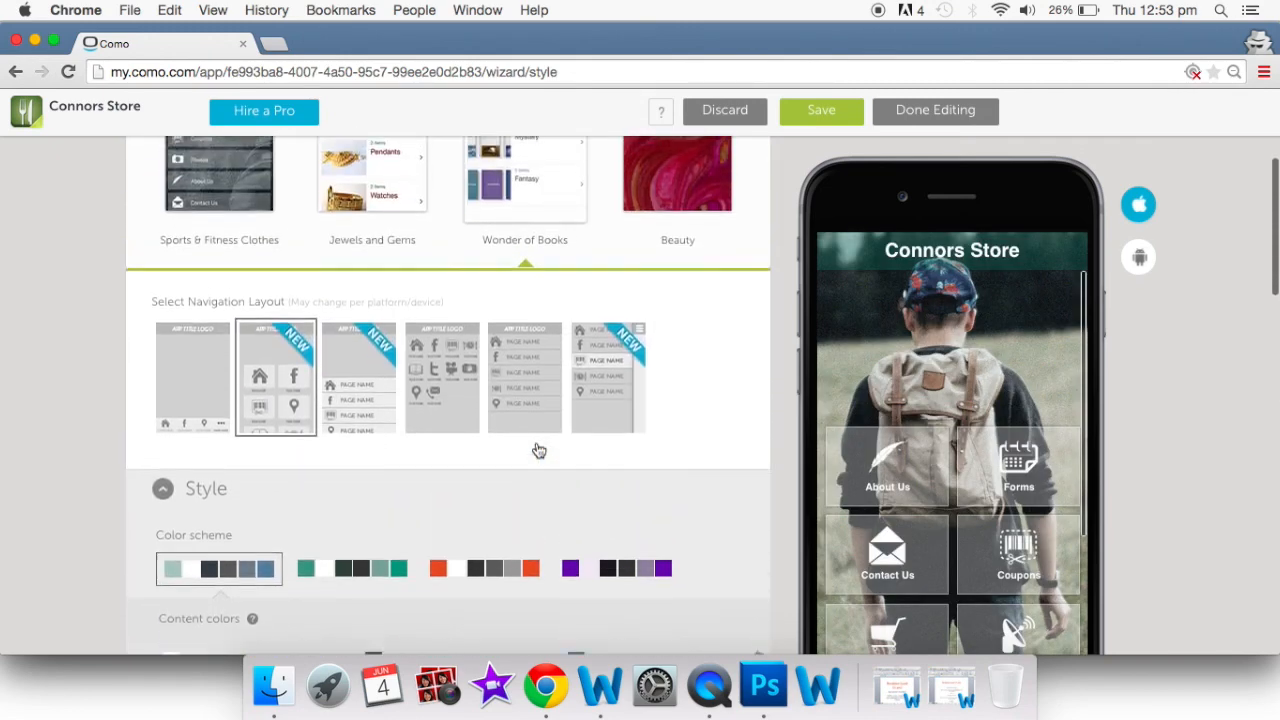
scroll(530, 440, down, 3)
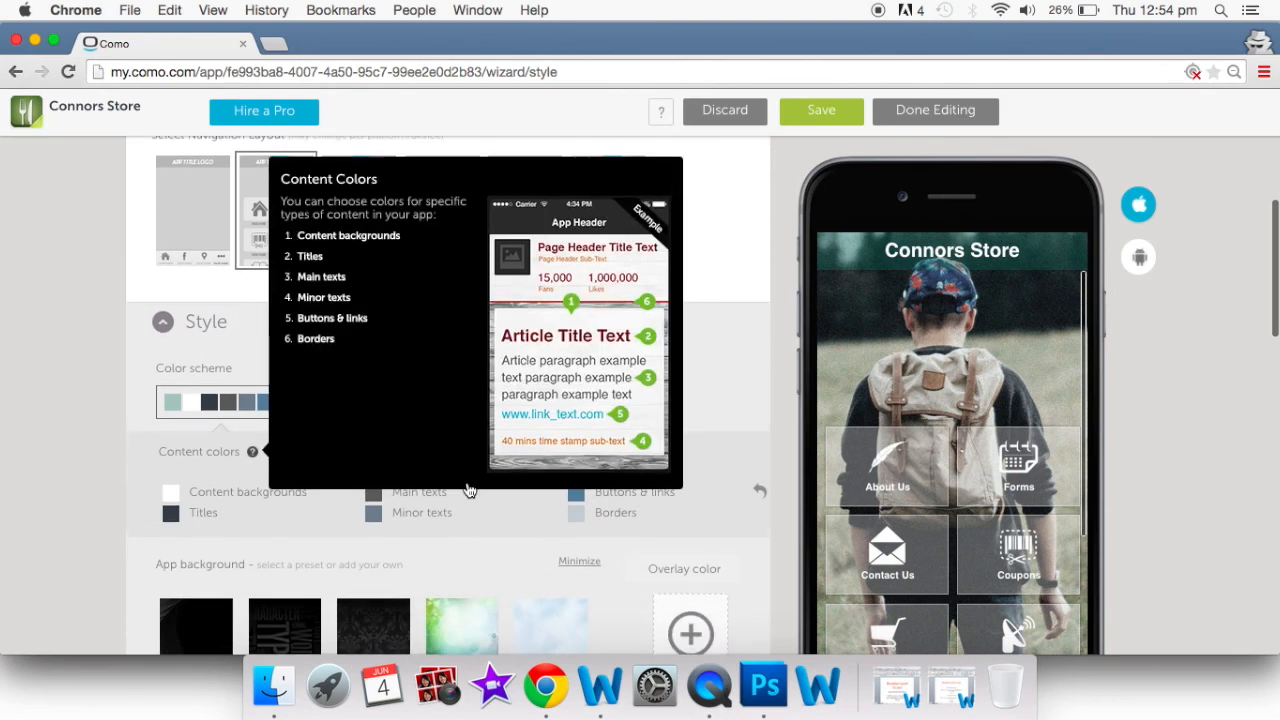
scroll(470, 488, down, 1)
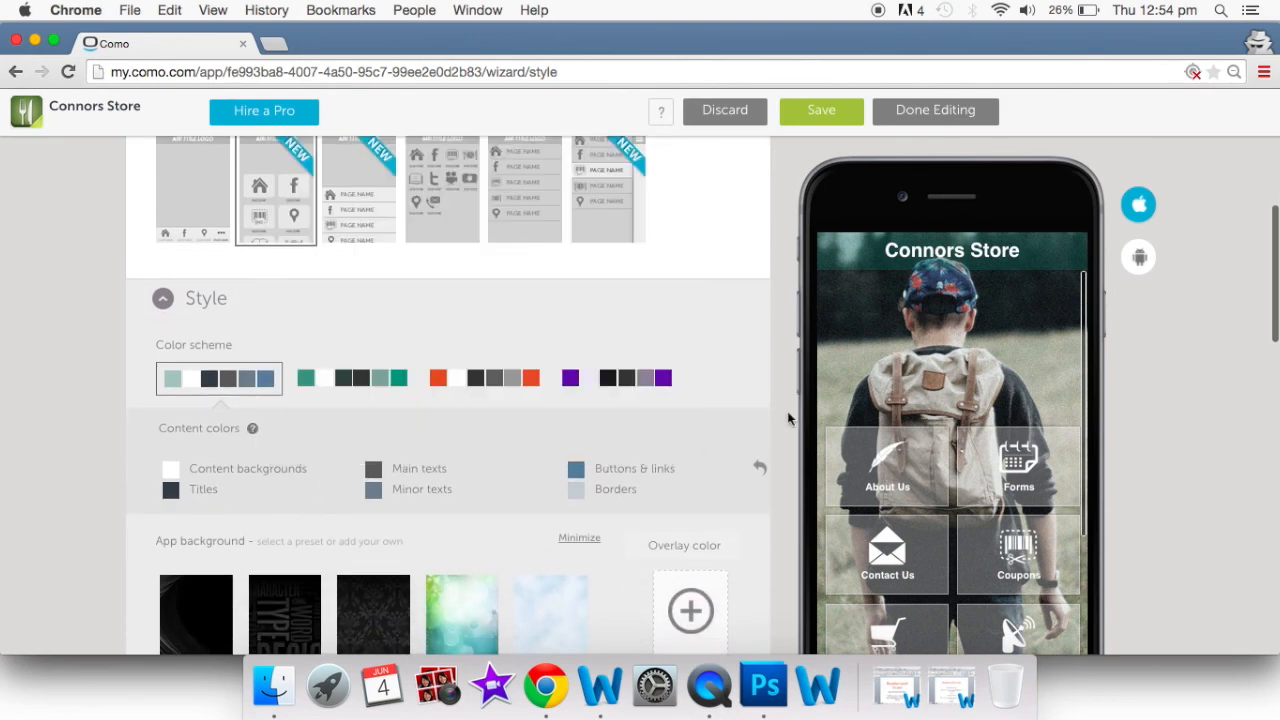
click(887, 465)
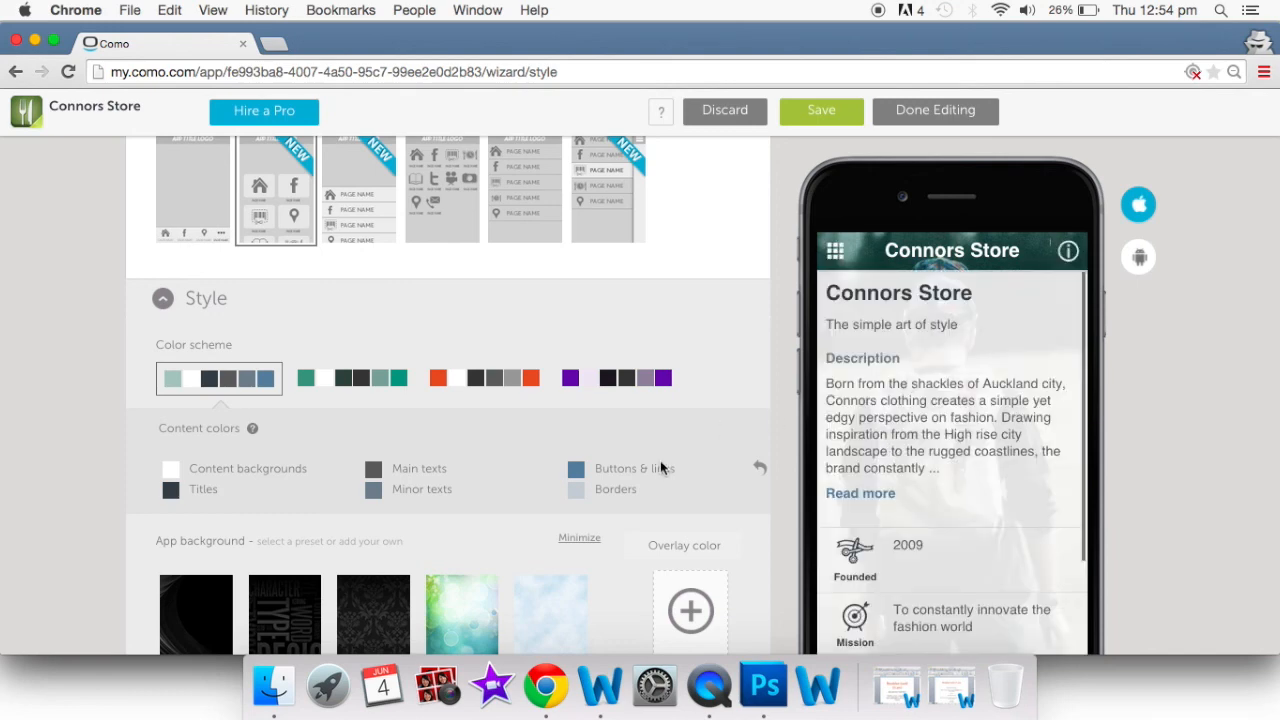
scroll(660, 460, down, 1)
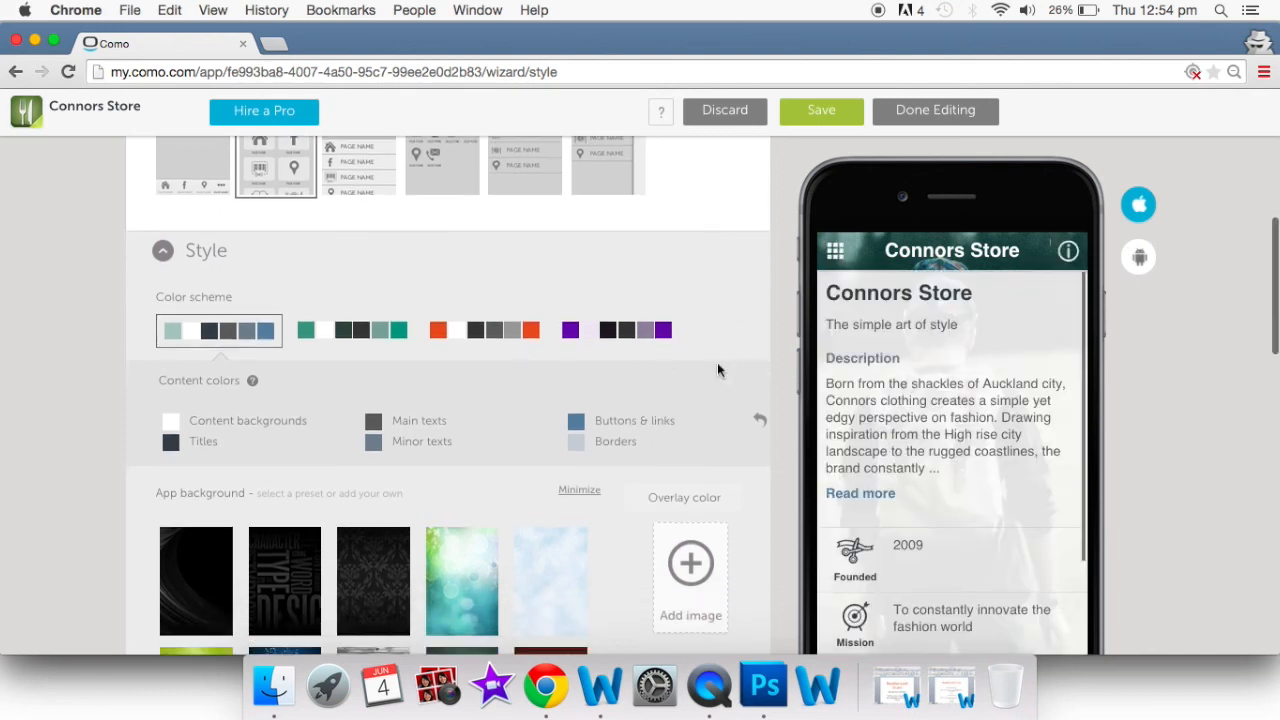
Check the content background color, then set the Titles color to a near-black (about #212526)
click(172, 421)
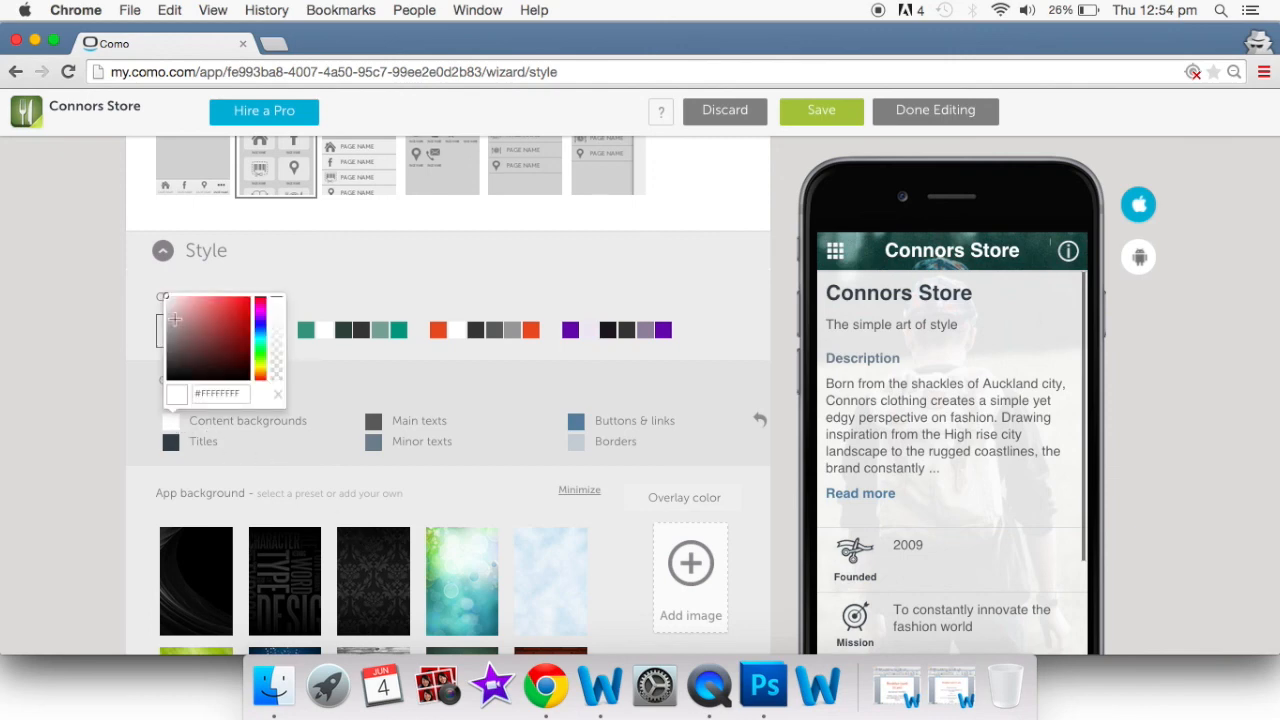
click(69, 384)
click(170, 446)
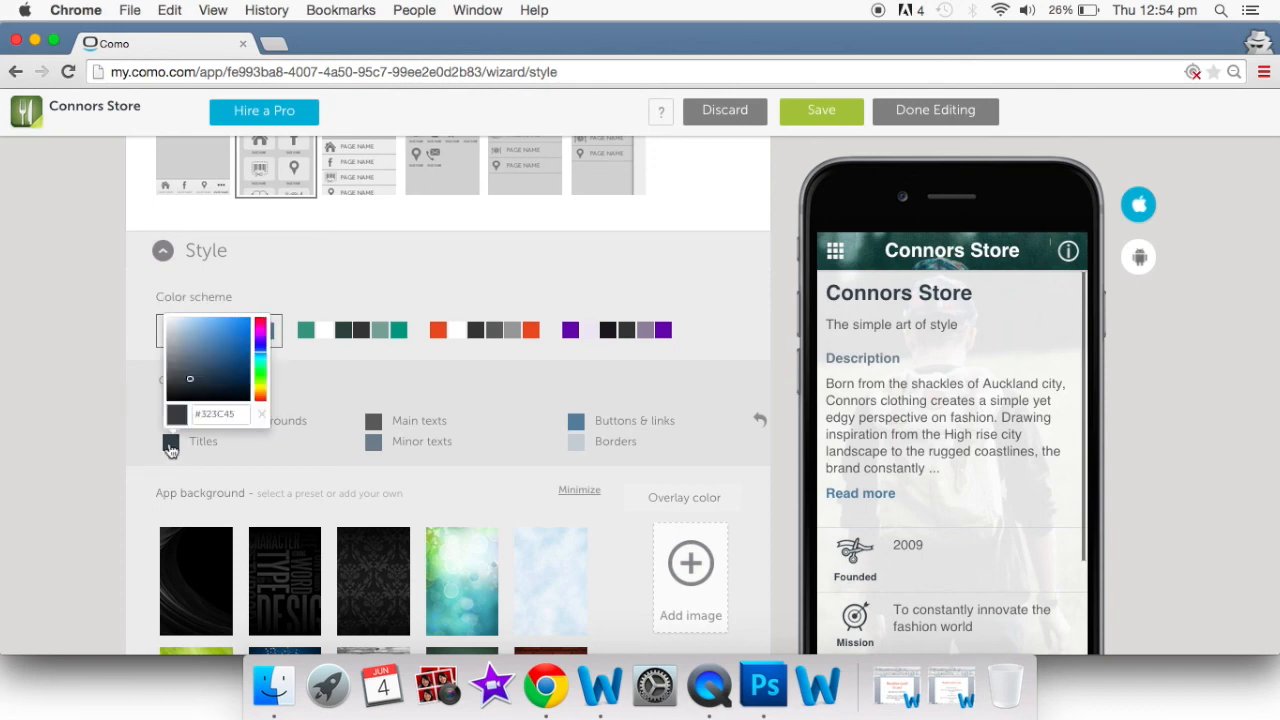
mouse_move(195, 383)
mouse_down()
mouse_move(216, 392)
mouse_move(179, 389)
mouse_up()
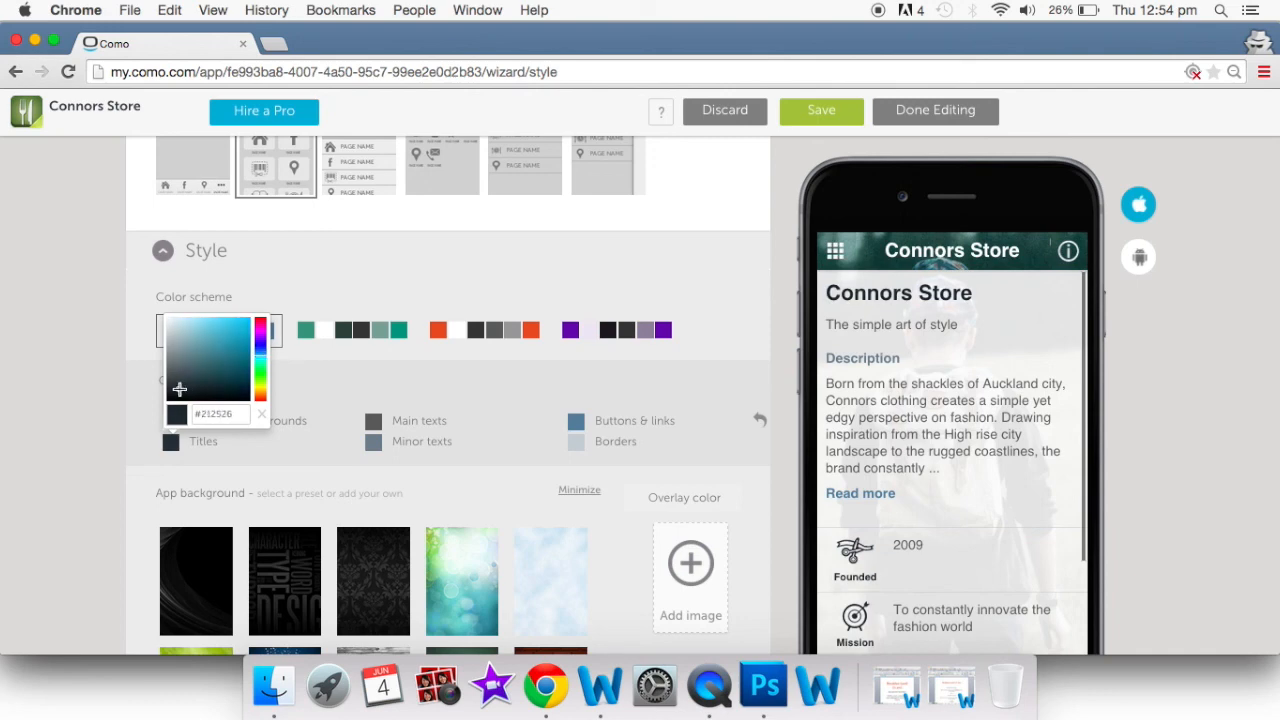
click(118, 478)
Set the Main texts content color to a very dark brown (#3D2A2A)
click(371, 428)
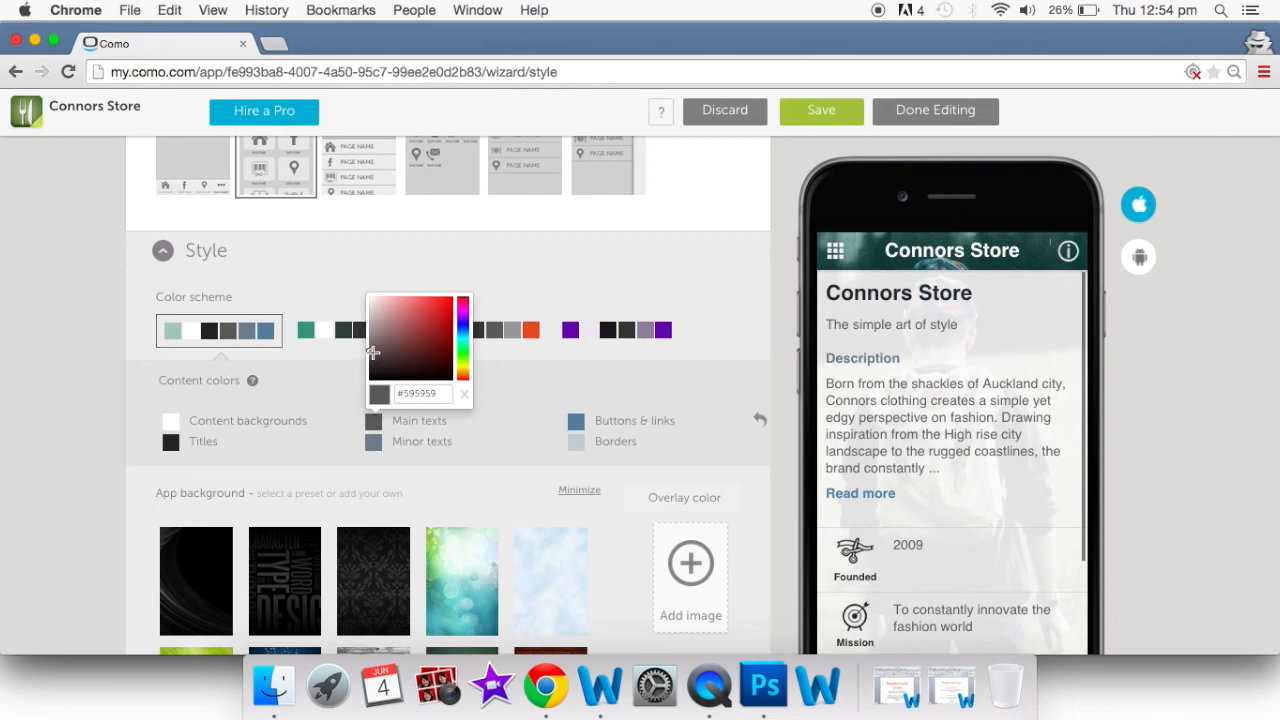
mouse_move(374, 354)
mouse_down()
mouse_move(395, 366)
mouse_move(381, 365)
mouse_up()
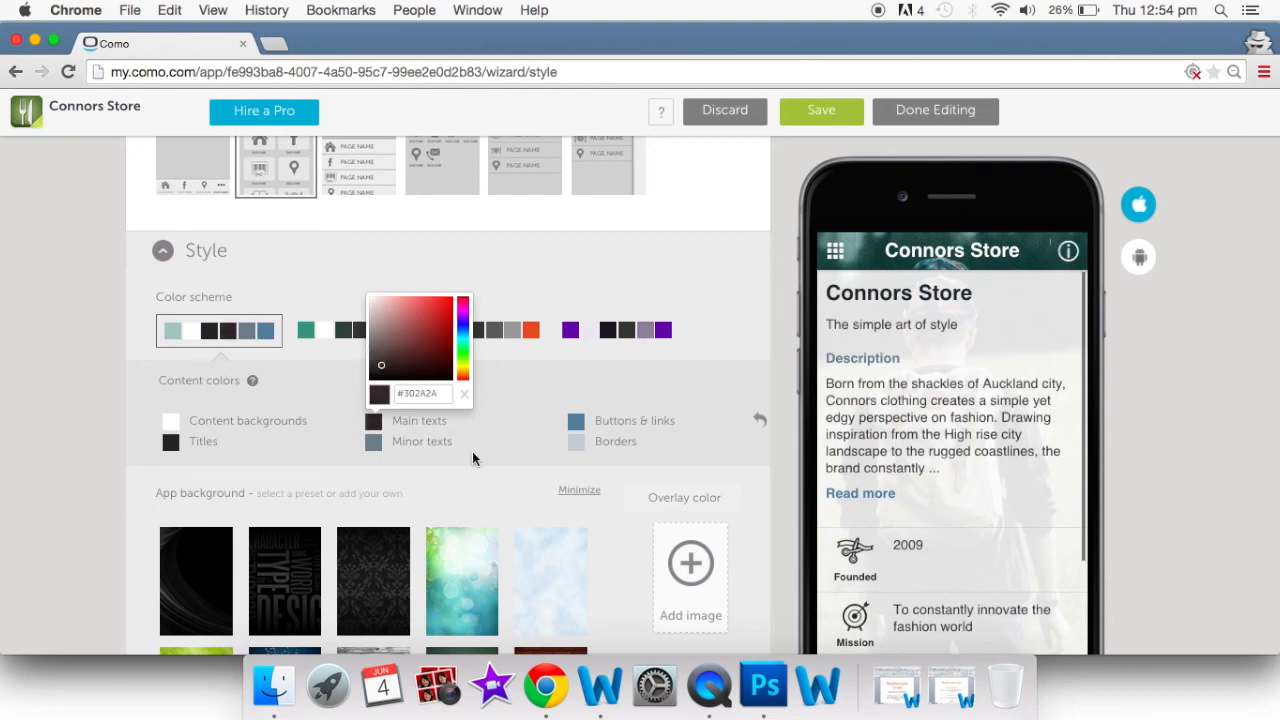
click(509, 494)
Set the Minor texts content color to a very dark green (#103021)
click(373, 447)
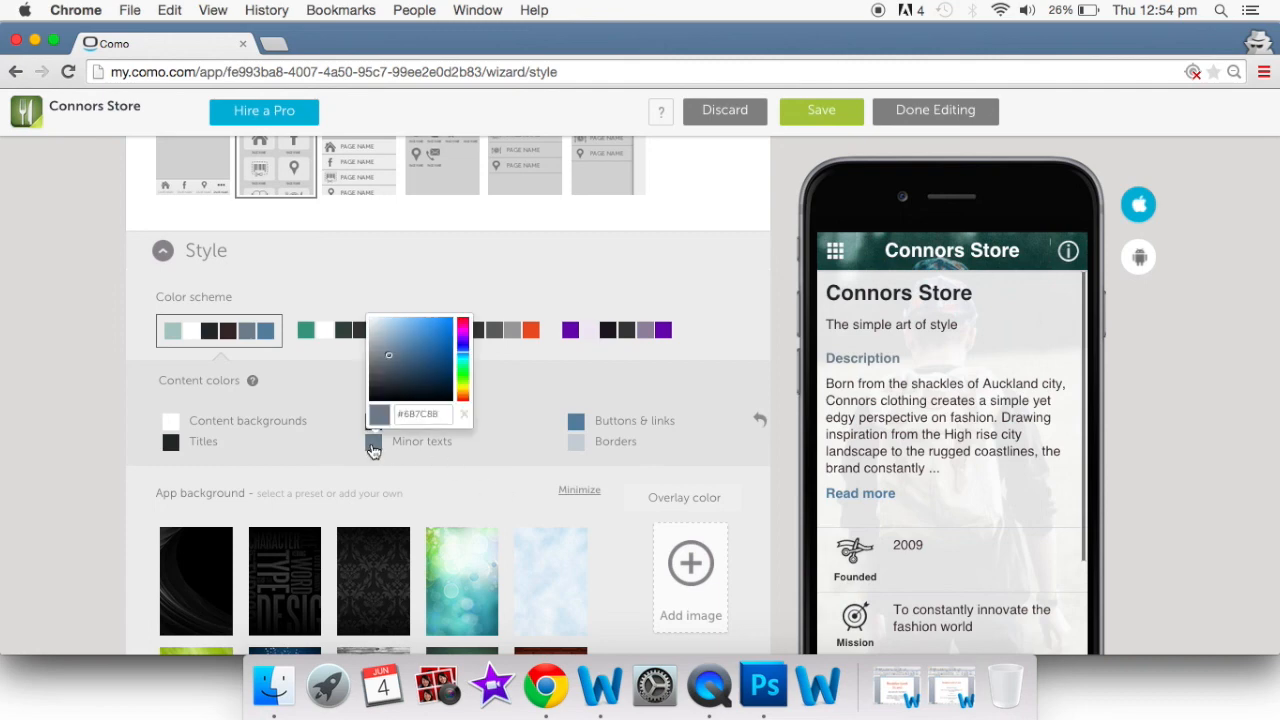
drag(463, 356, 463, 370)
click(435, 361)
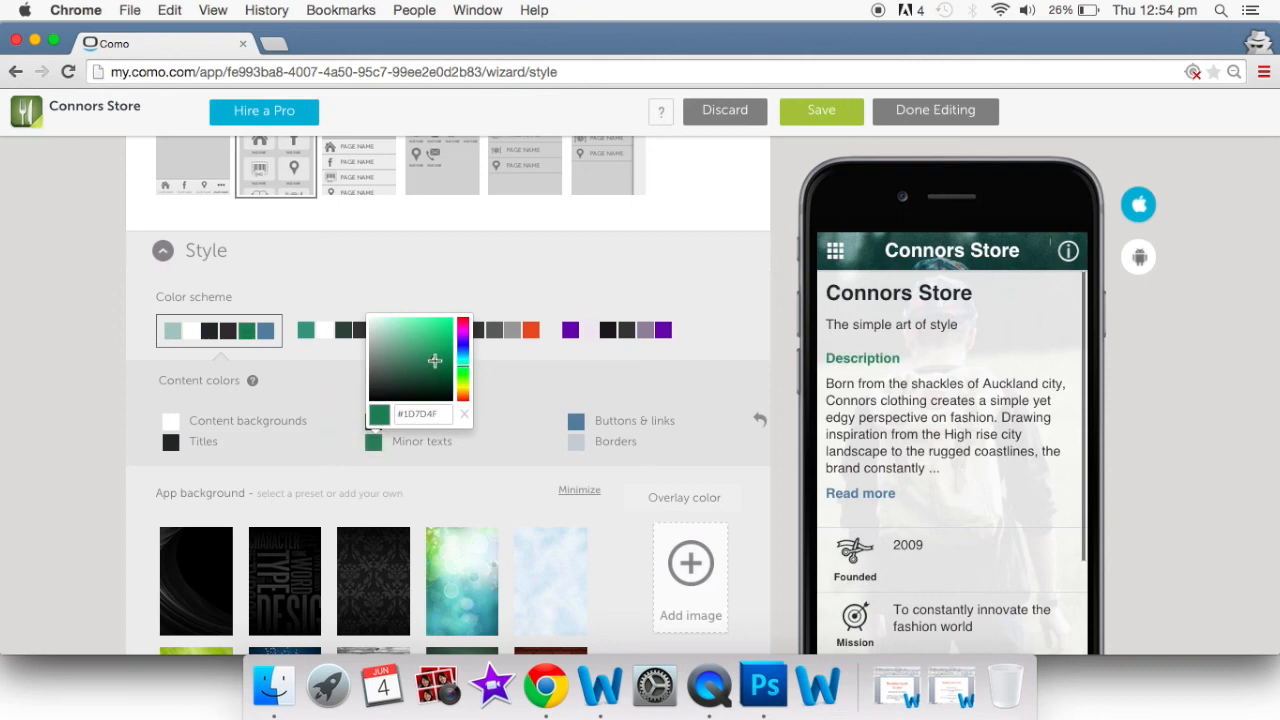
drag(435, 361, 426, 386)
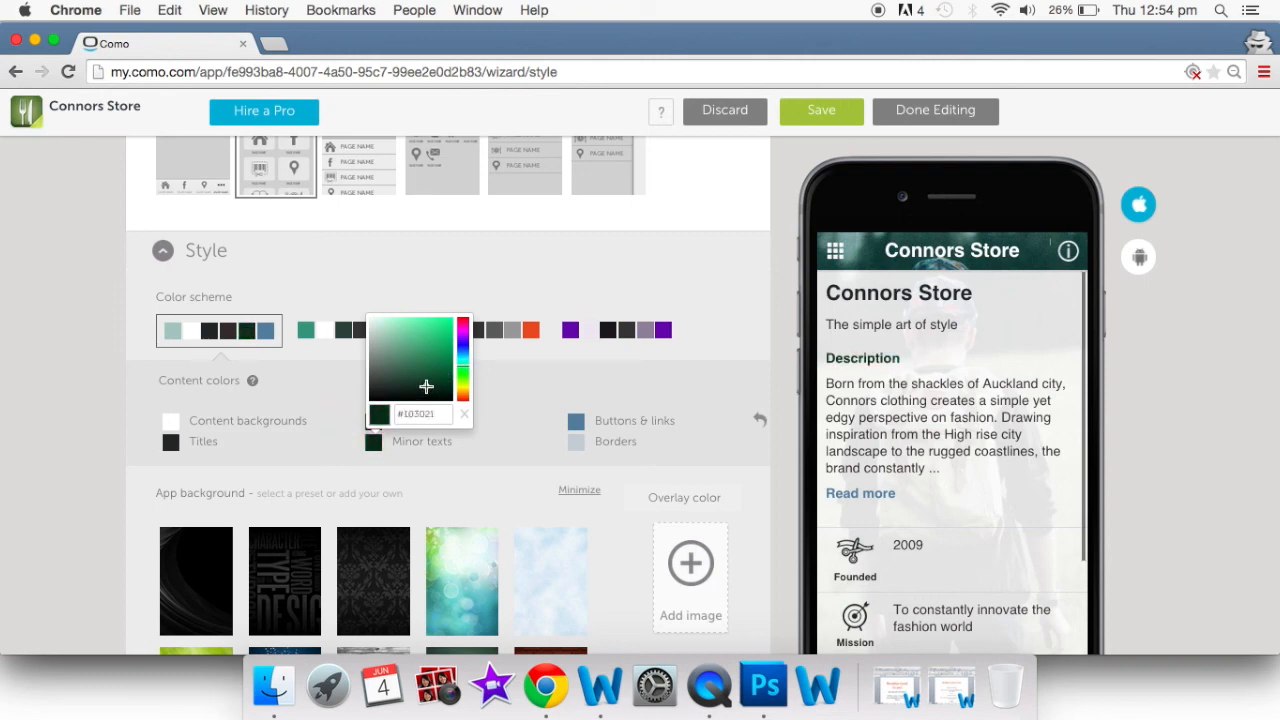
click(555, 484)
Set the Buttons & links content color to a dark slate gray (#3A3F47)
click(576, 424)
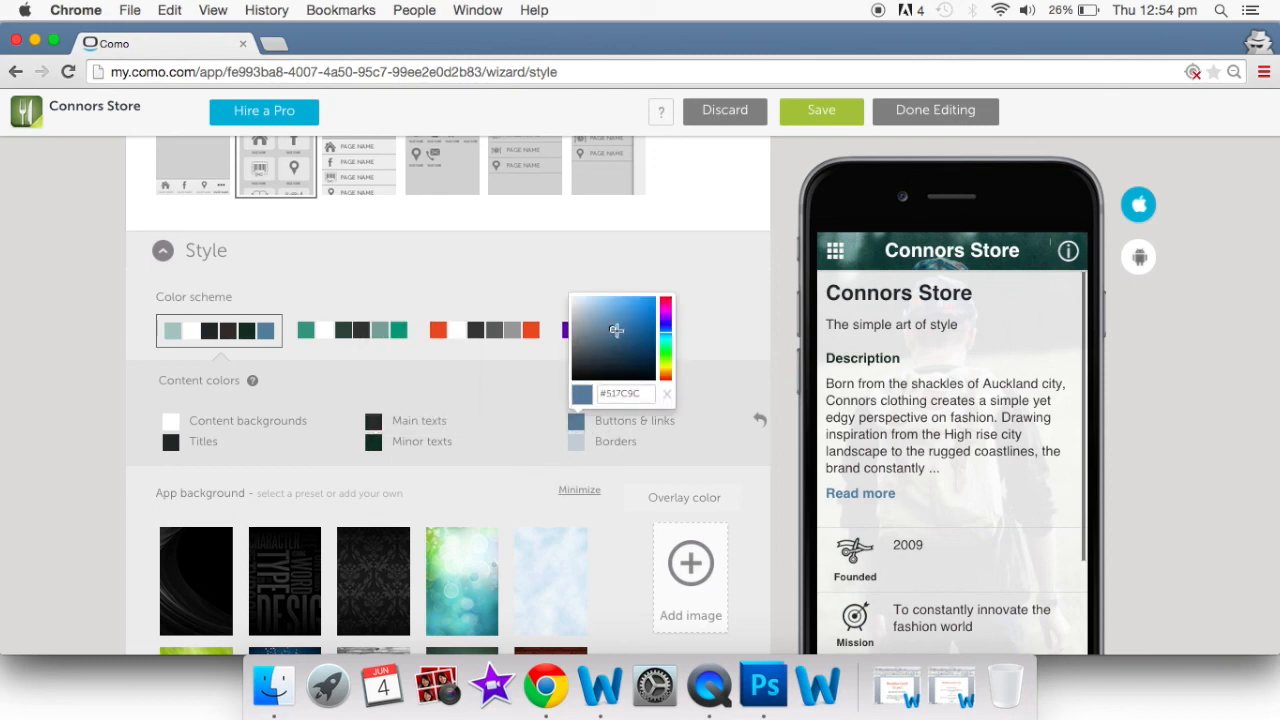
click(588, 358)
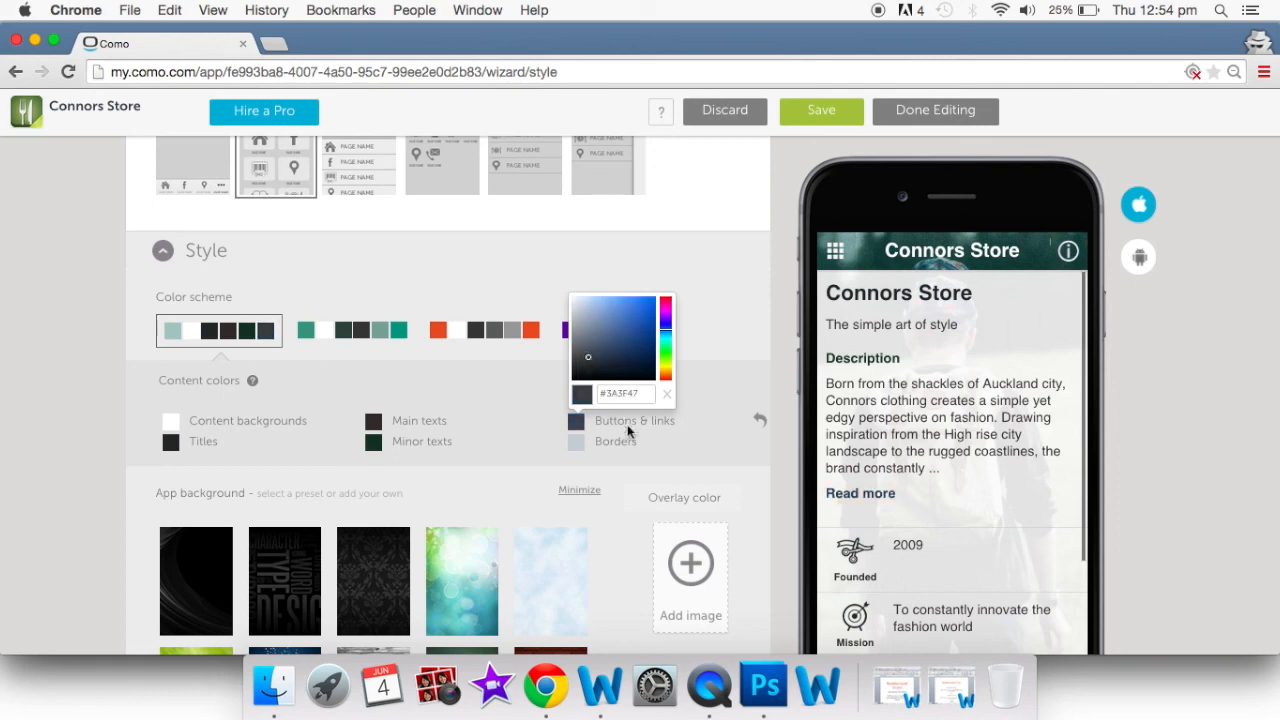
click(639, 505)
click(503, 473)
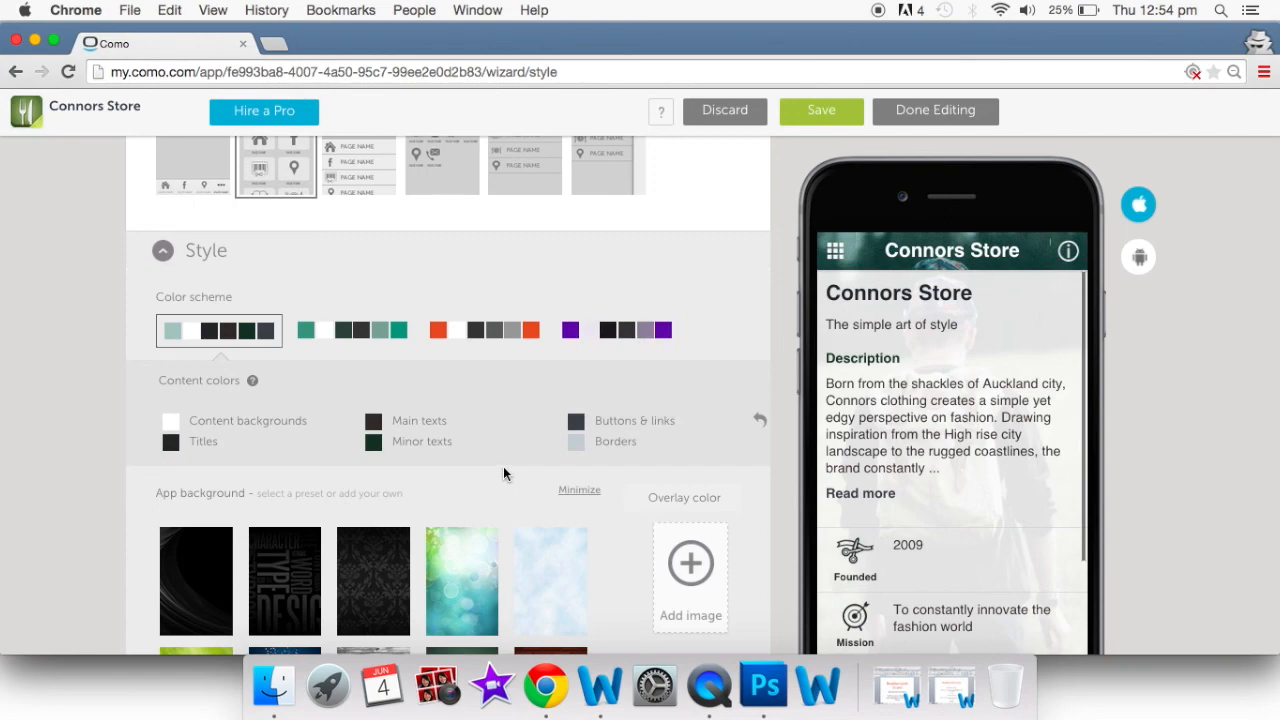
Check the new content colors in the phone preview on the About Us and Mailing List pages, and return to the app's home screen
scroll(1056, 459, down, 10)
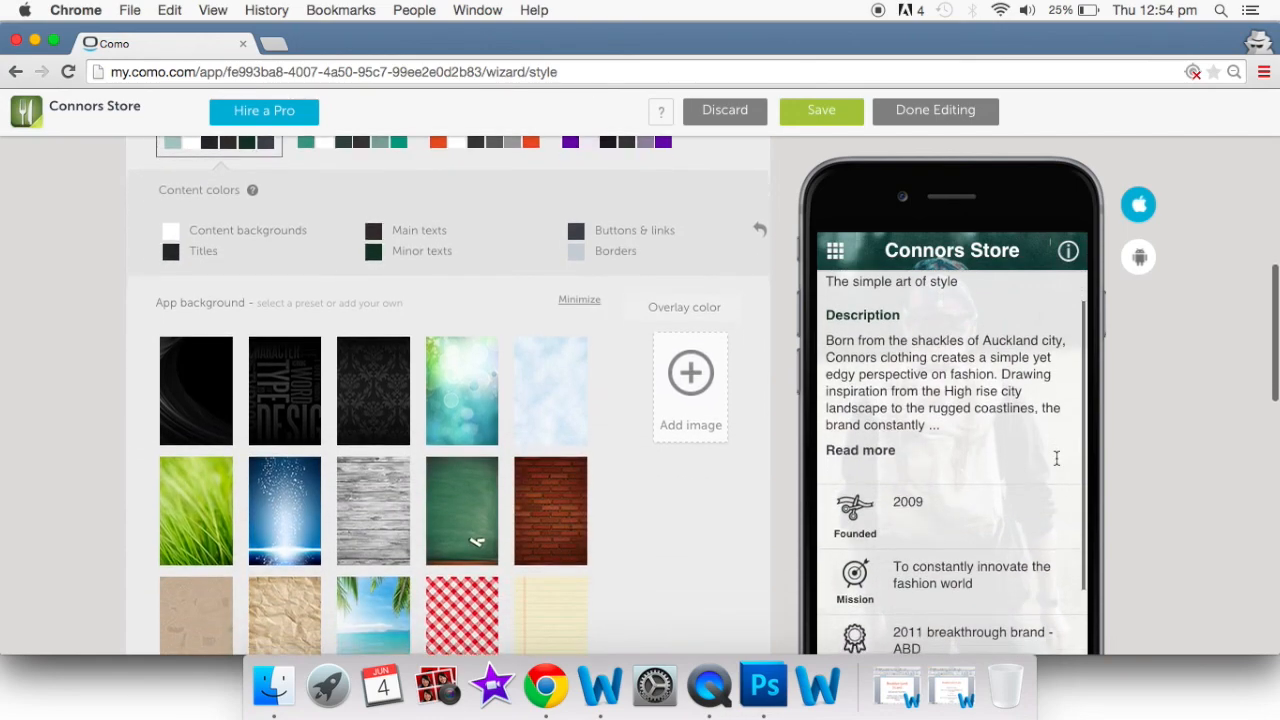
scroll(1056, 459, down, 5)
scroll(1008, 383, up, 8)
scroll(1010, 387, up, 10)
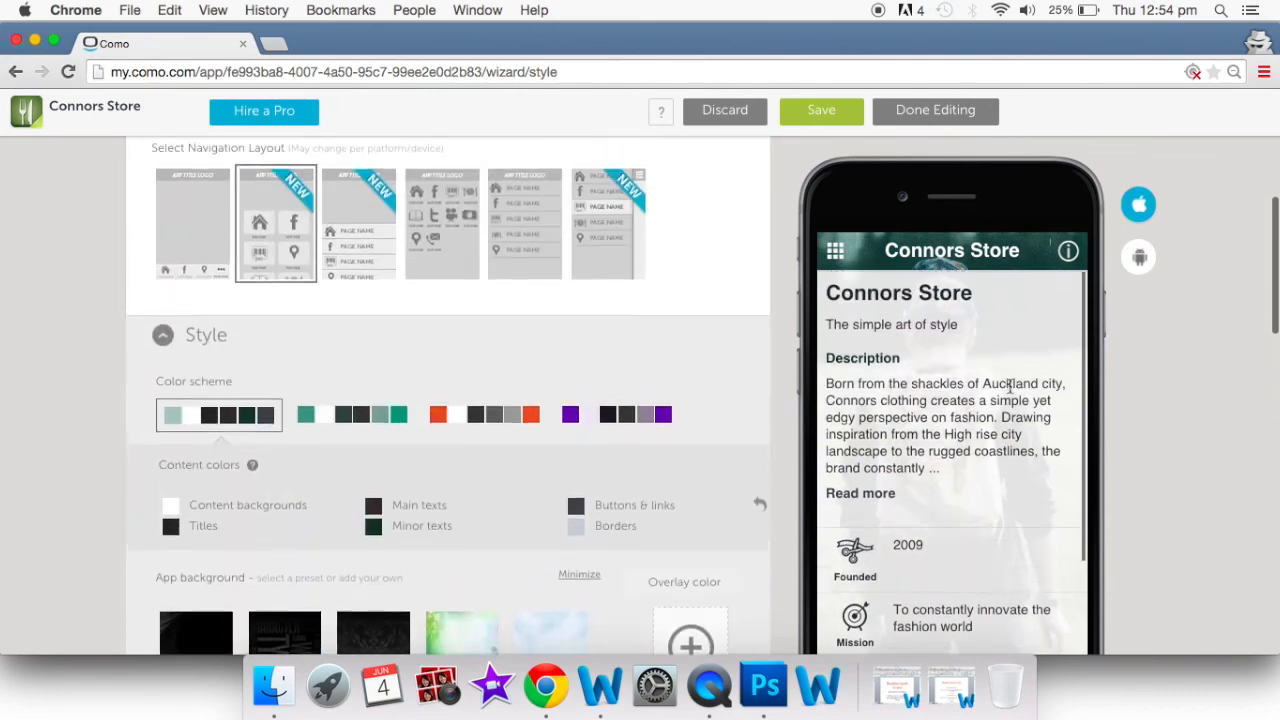
click(838, 258)
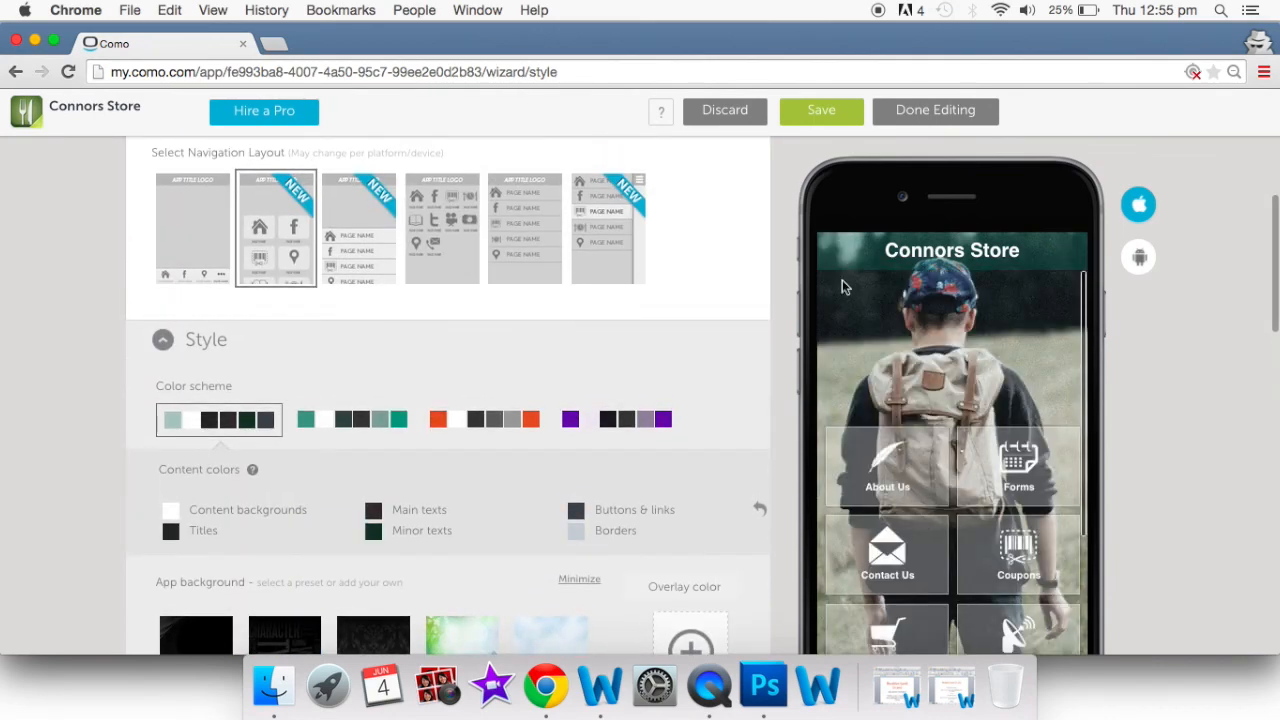
click(1060, 478)
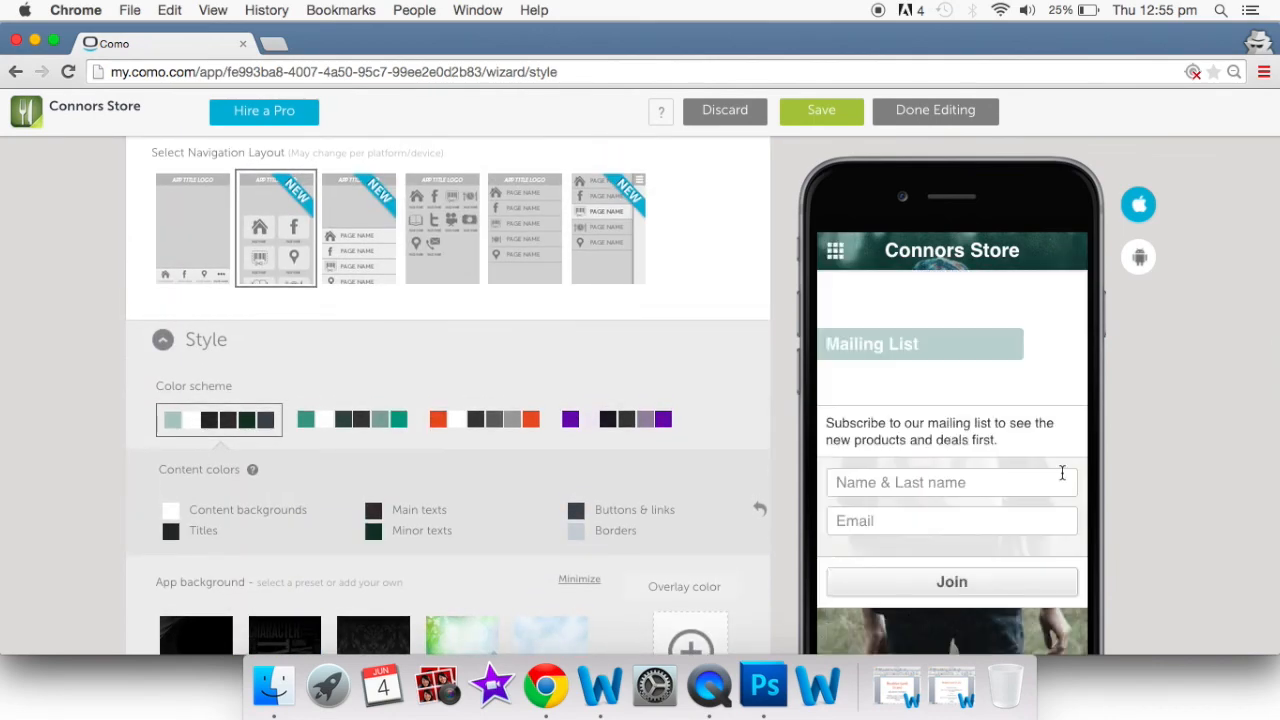
click(838, 258)
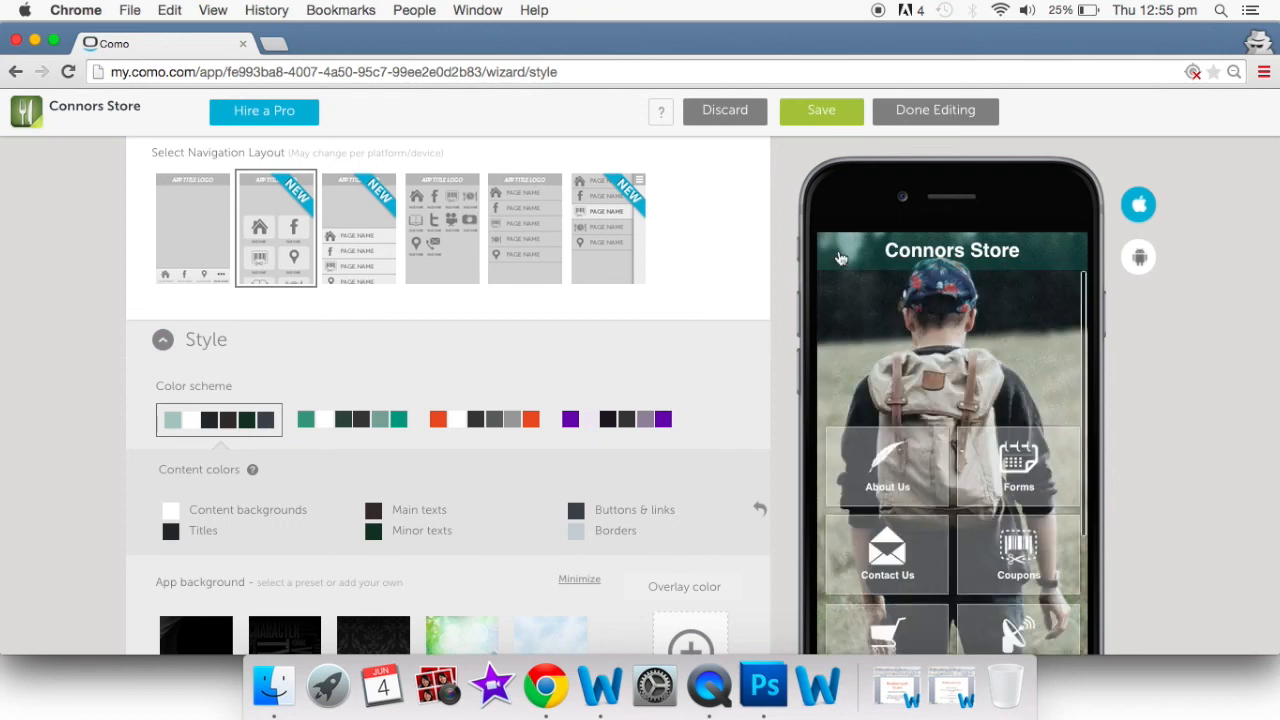
Upload the giraffe logo.jpg from the Desktop's Images folder as a custom app icon in the brand identity settings
scroll(930, 562, down, 1)
scroll(930, 562, down, 5)
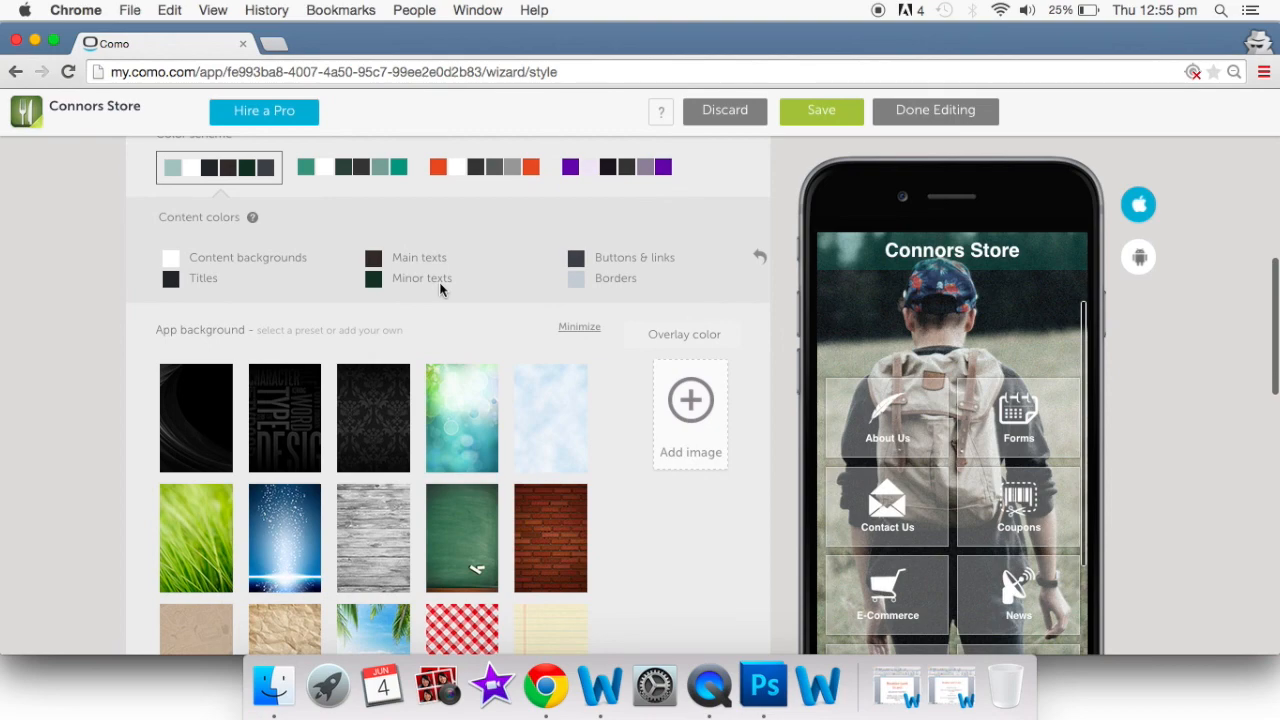
scroll(439, 284, down, 7)
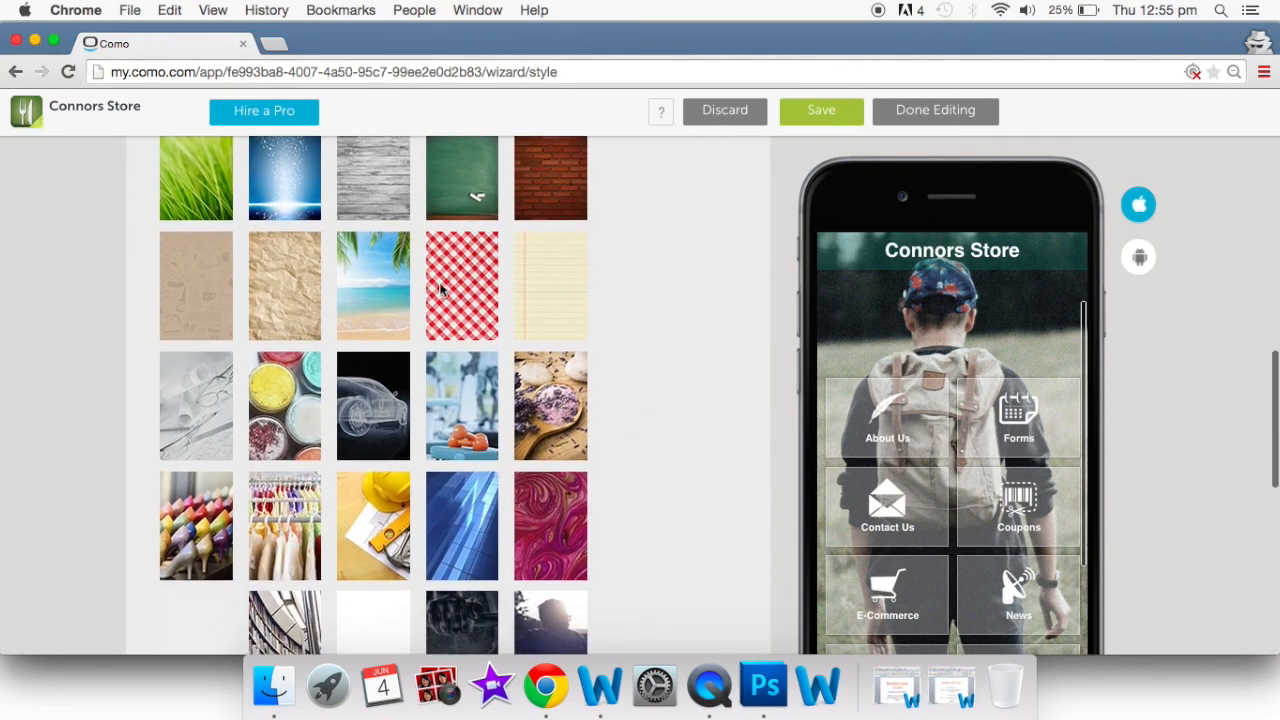
scroll(440, 287, down, 10)
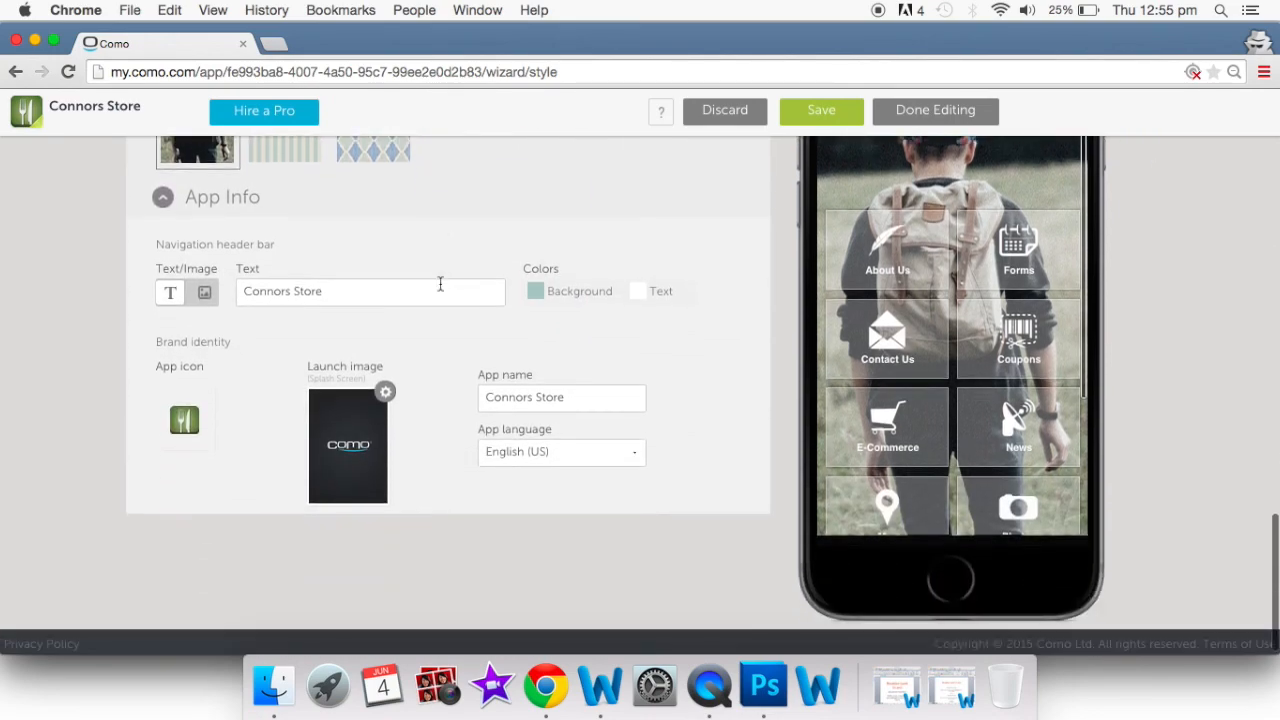
mouse_move(192, 424)
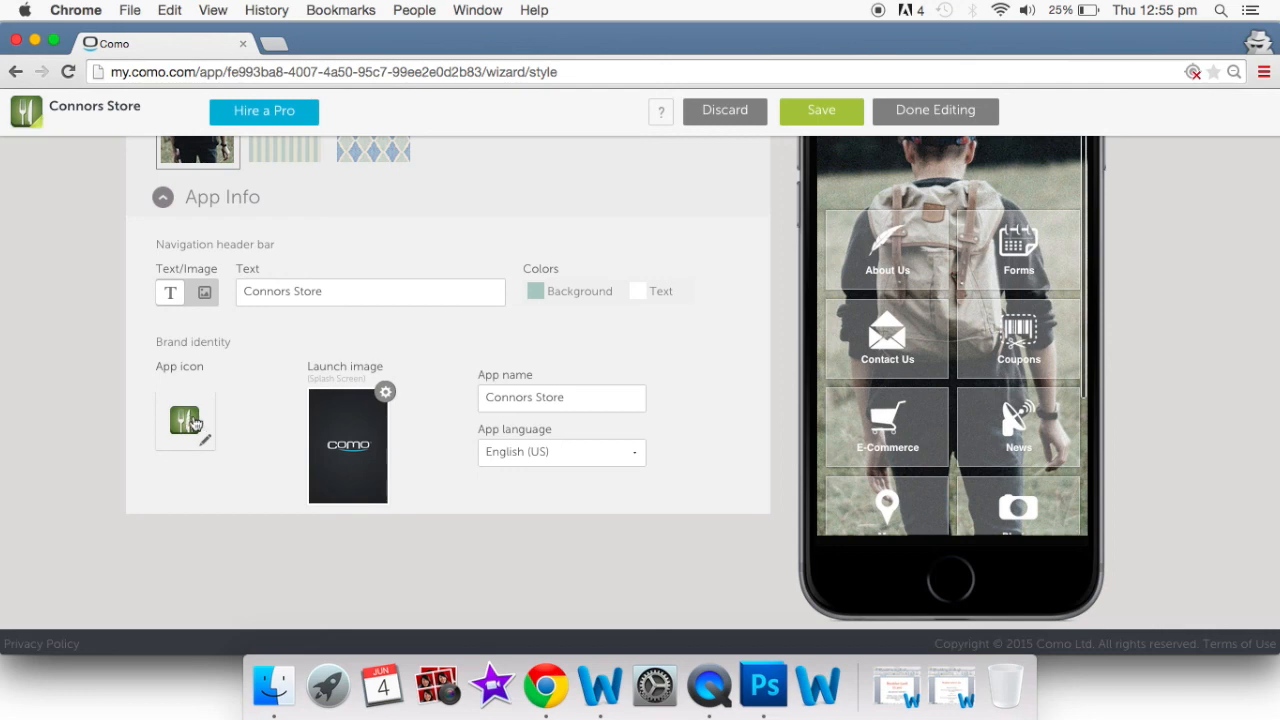
click(204, 442)
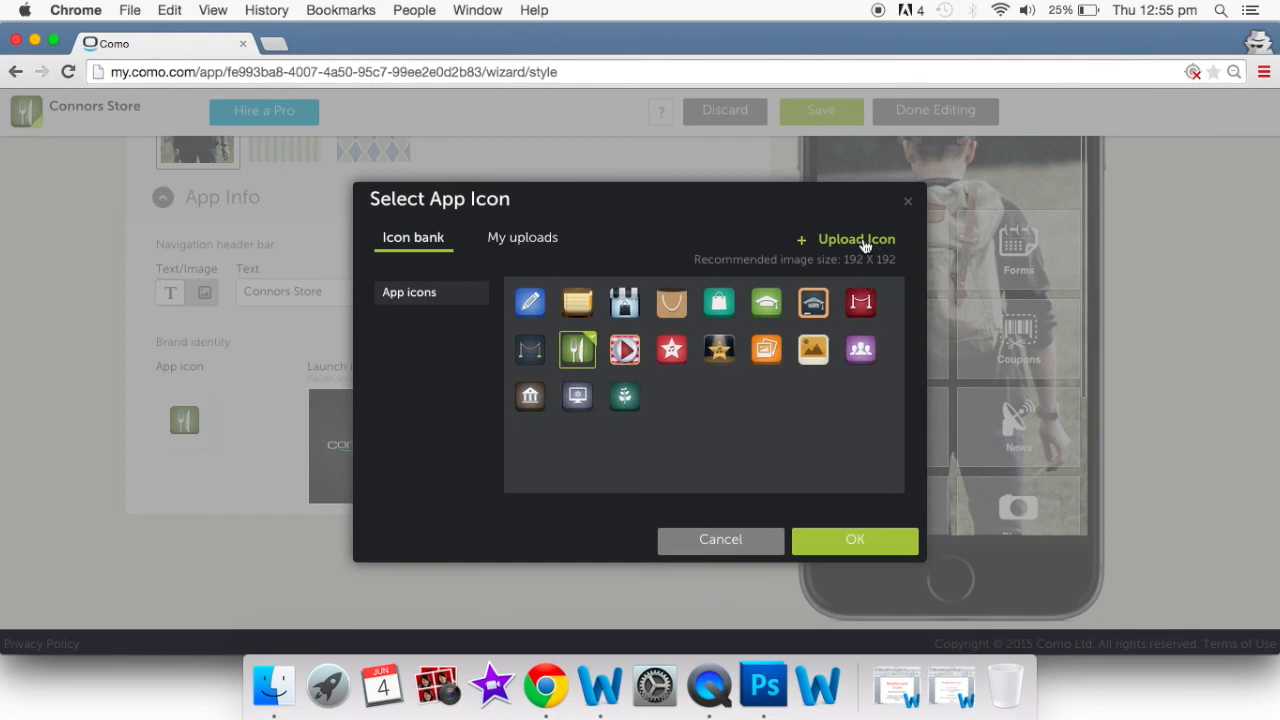
click(865, 245)
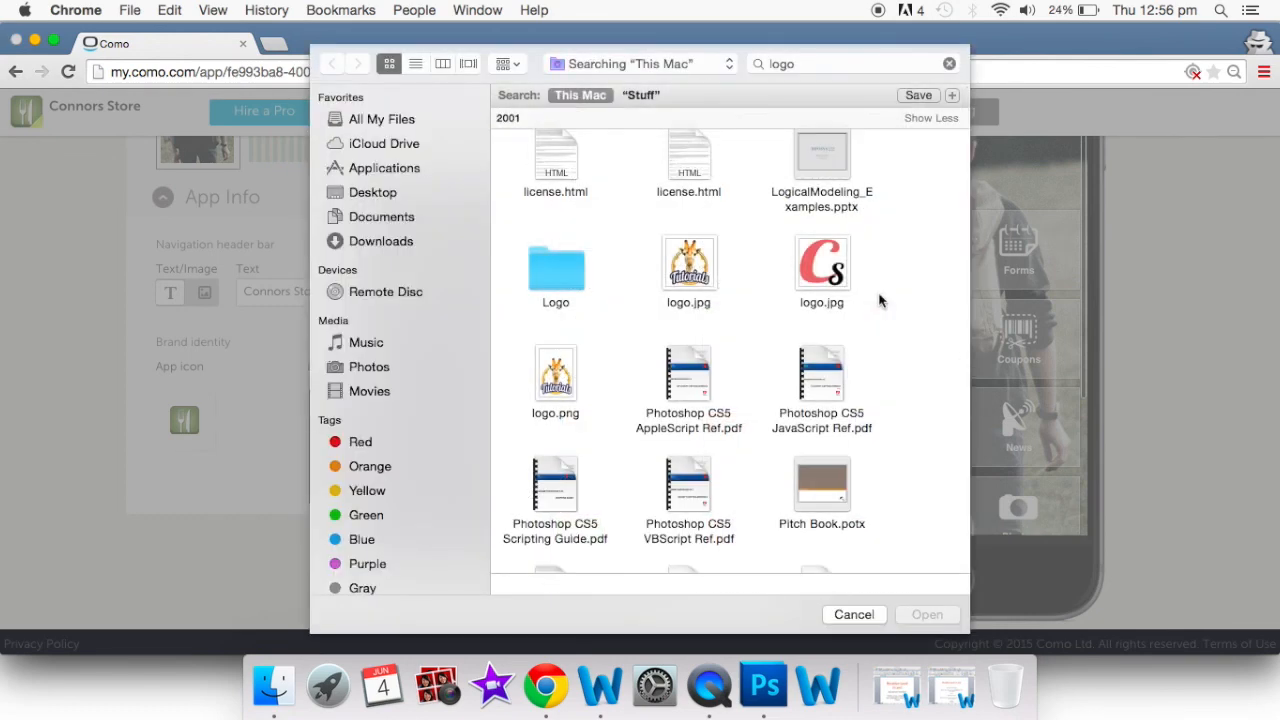
click(710, 286)
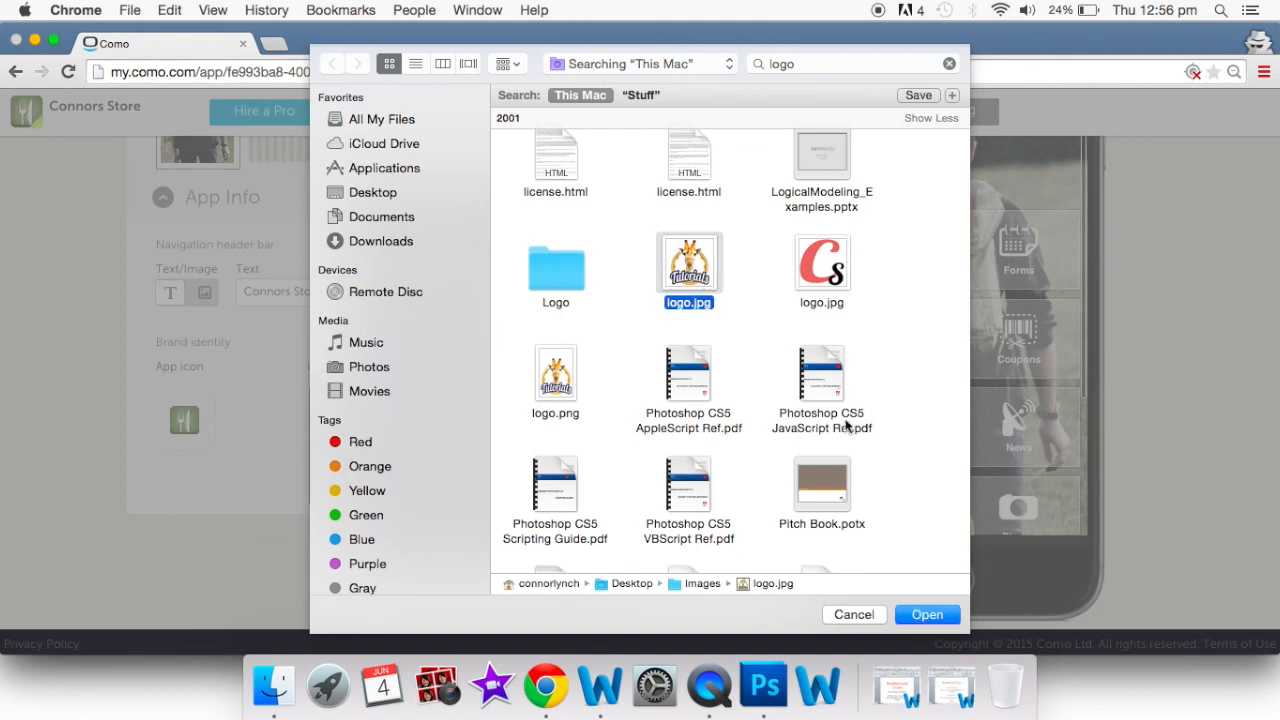
click(933, 614)
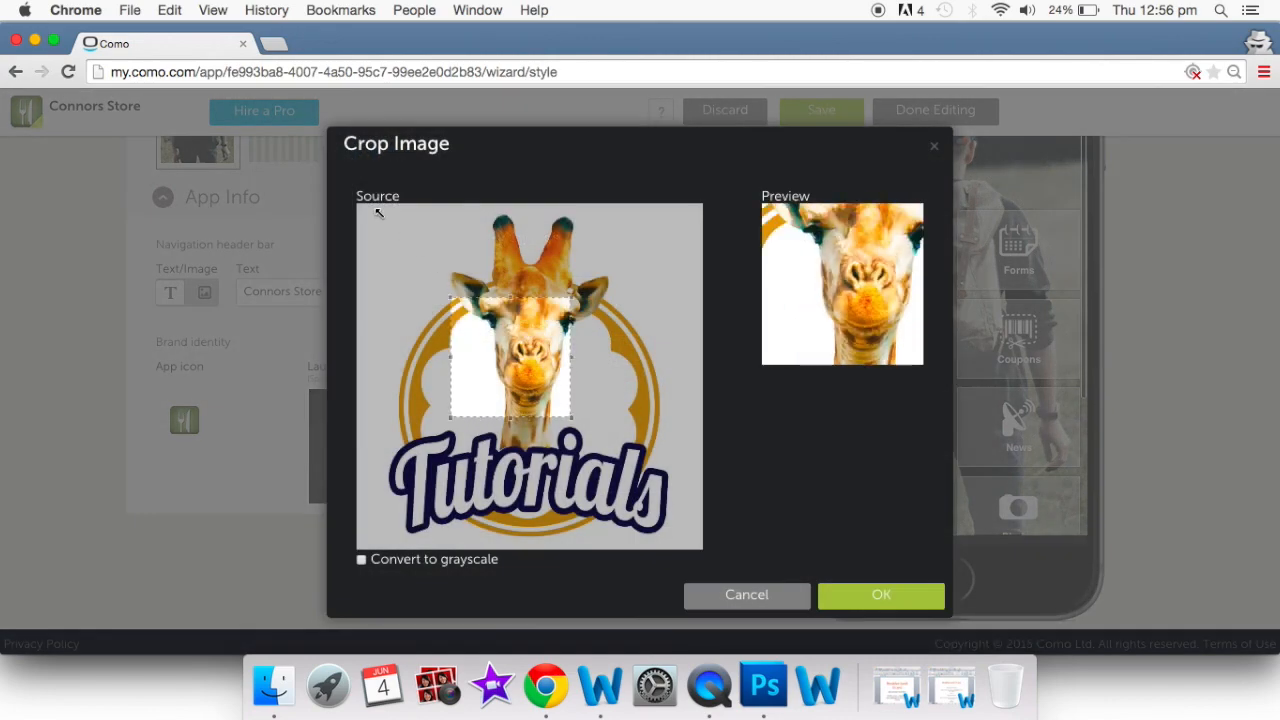
Extend the crop area to cover the entire giraffe logo and apply the cropped image as the app icon
drag(379, 212, 266, 106)
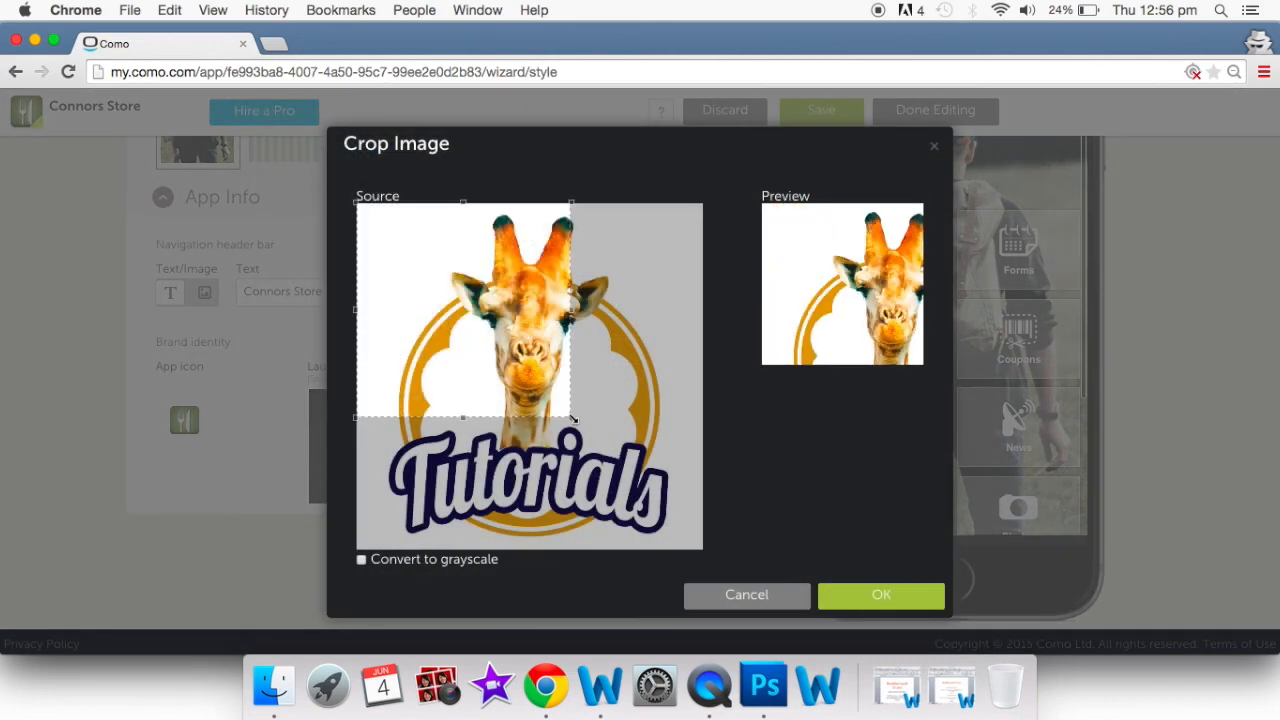
drag(571, 419, 789, 549)
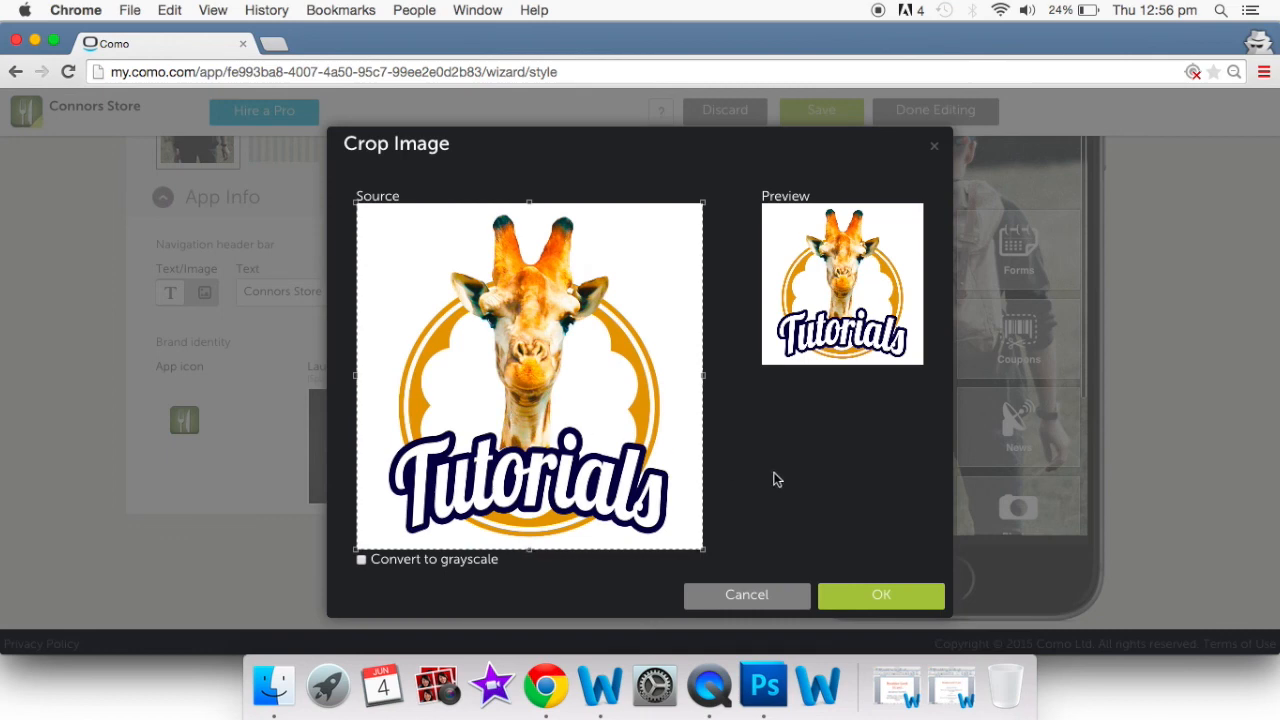
click(879, 597)
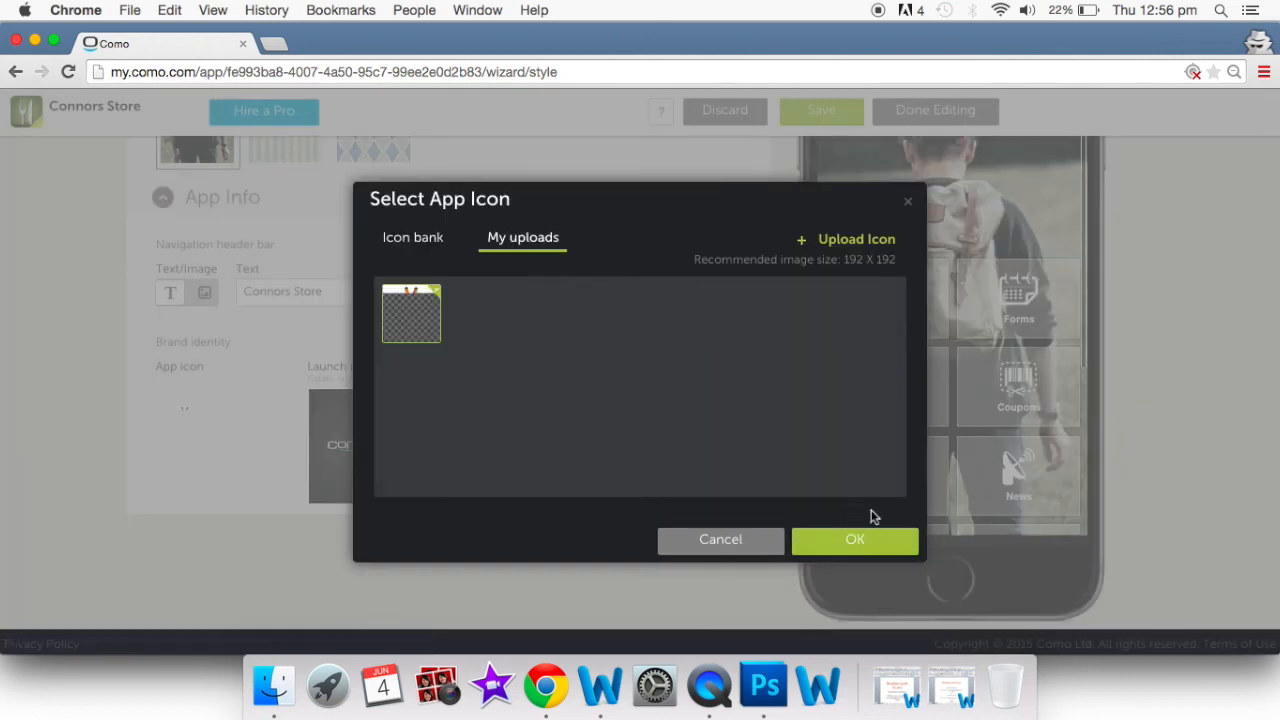
click(849, 537)
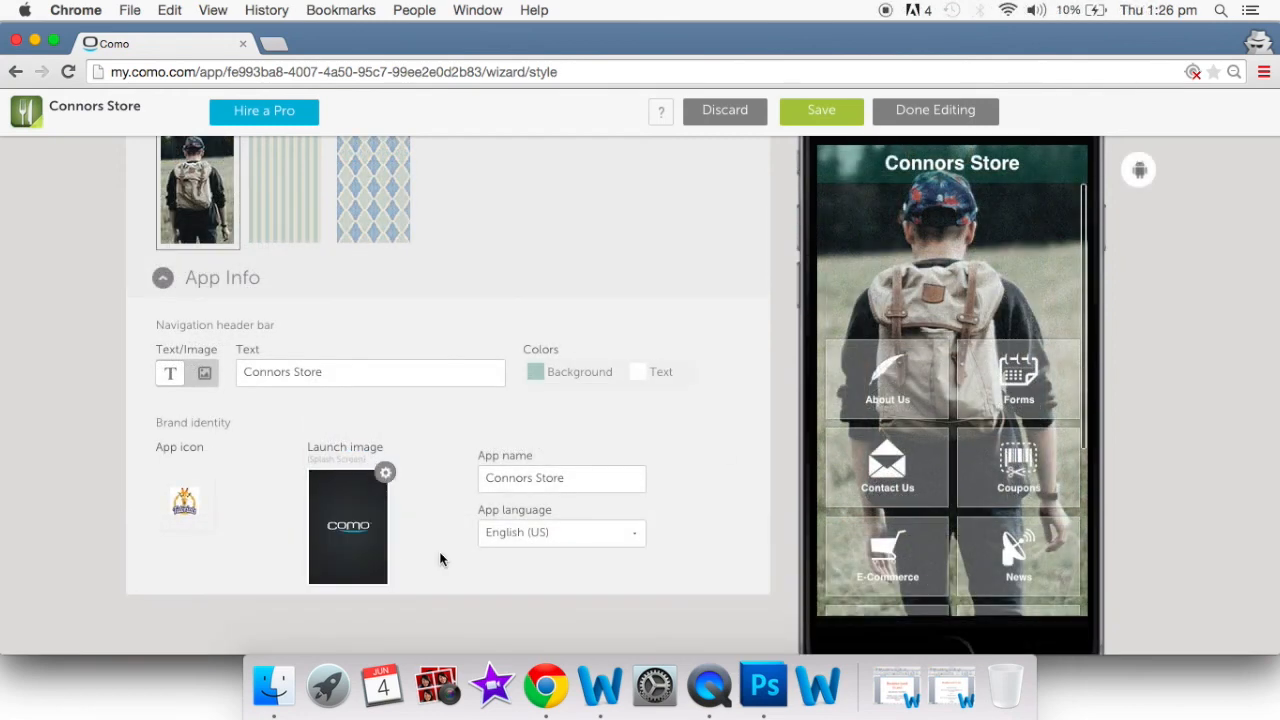
Review the launch image options for smartphones, iPhone 5 and higher, iPad and Android tablets, keeping the default splash screens
mouse_move(356, 480)
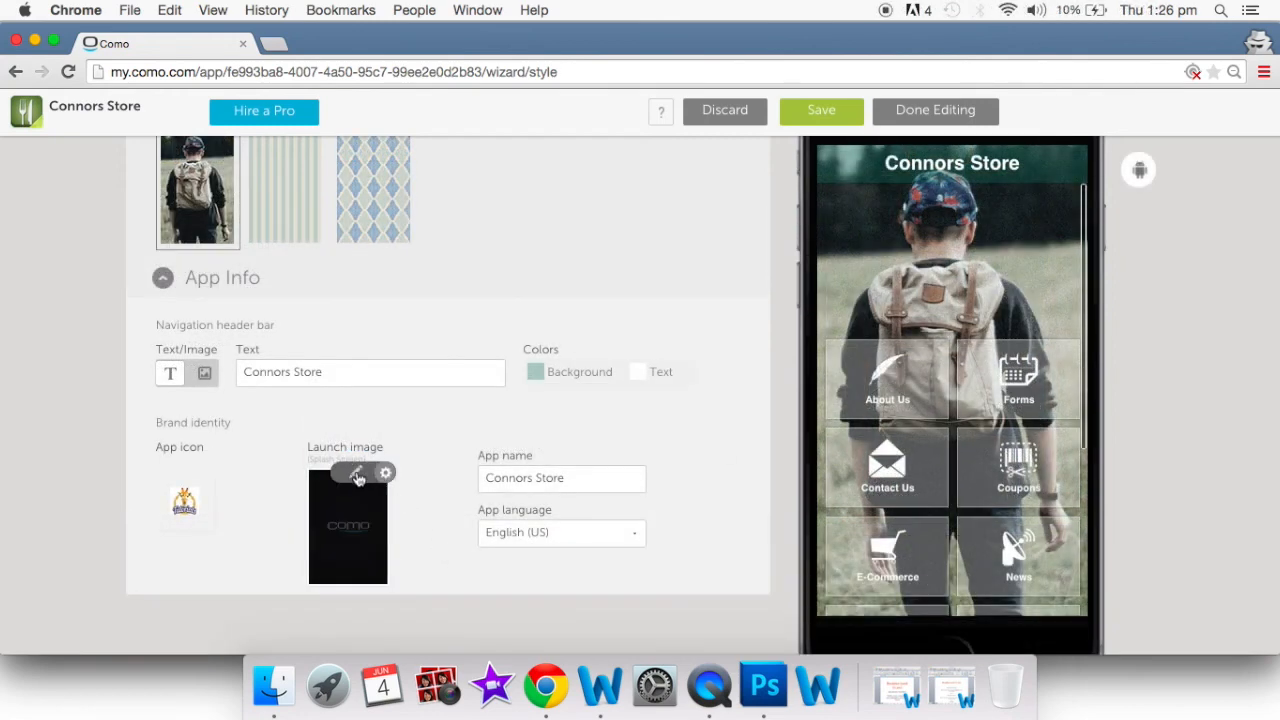
click(356, 480)
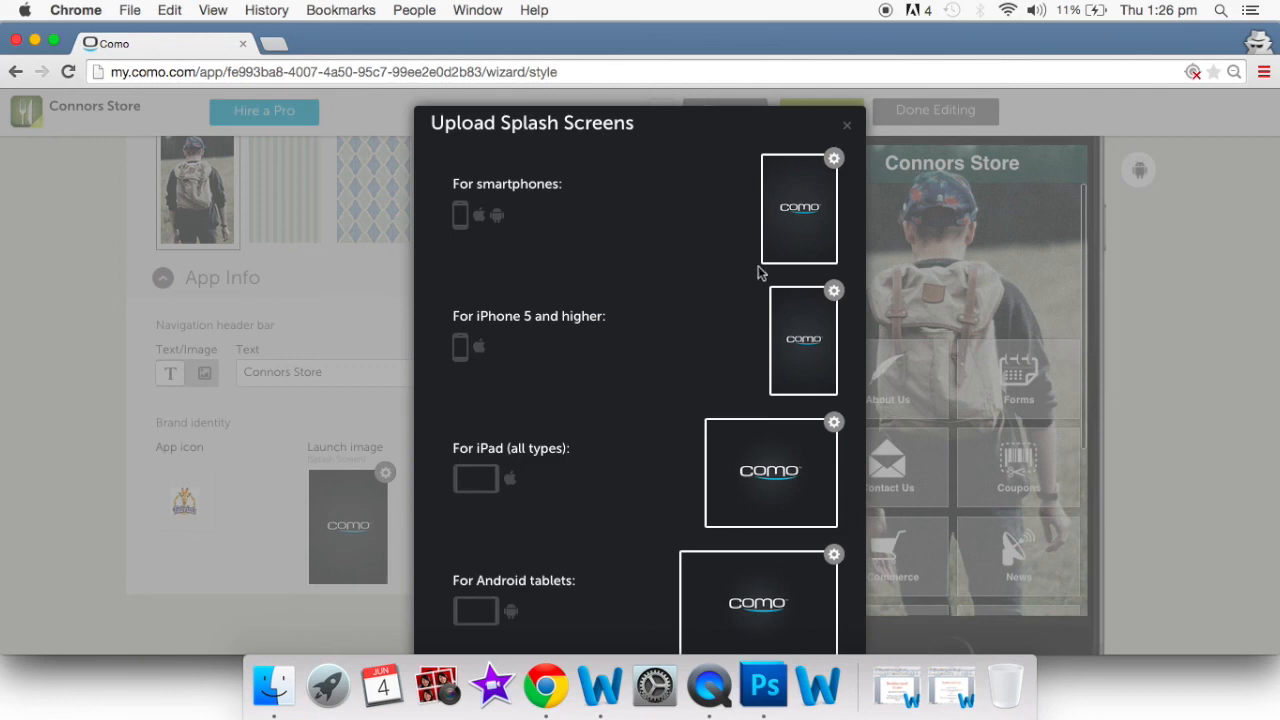
mouse_move(823, 180)
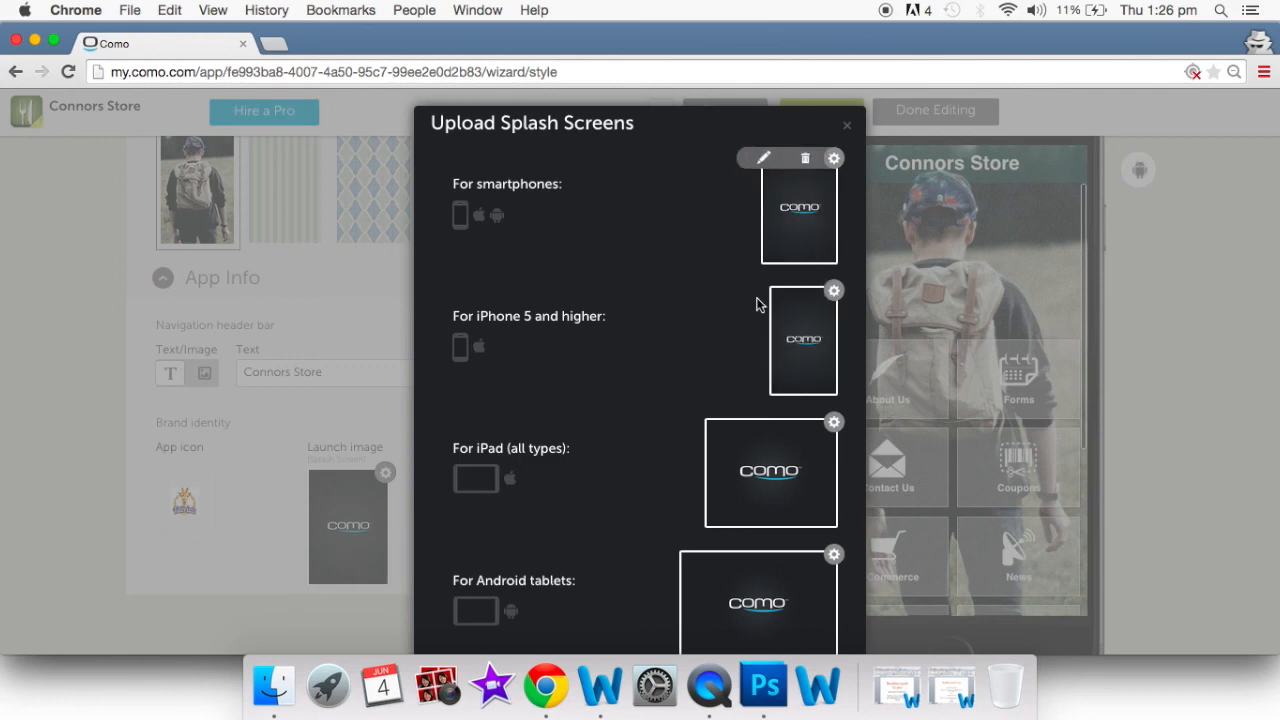
scroll(760, 295, down, 2)
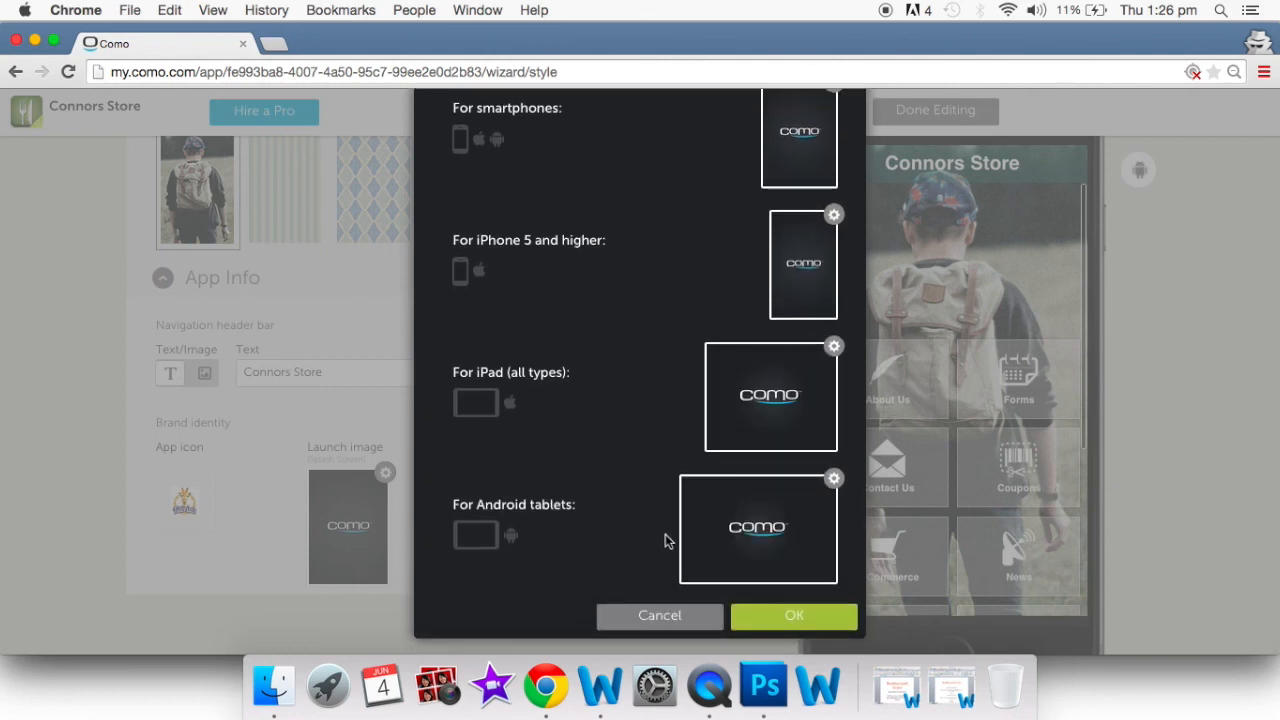
scroll(588, 505, up, 2)
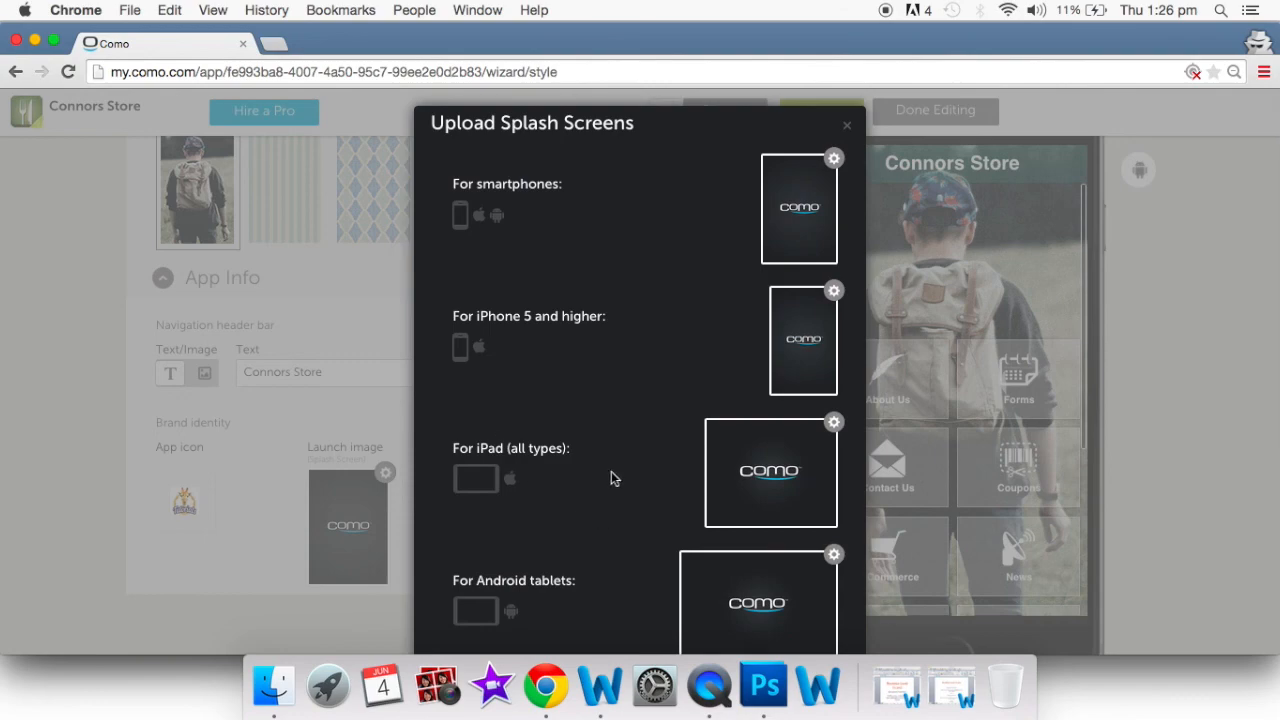
scroll(609, 528, down, 2)
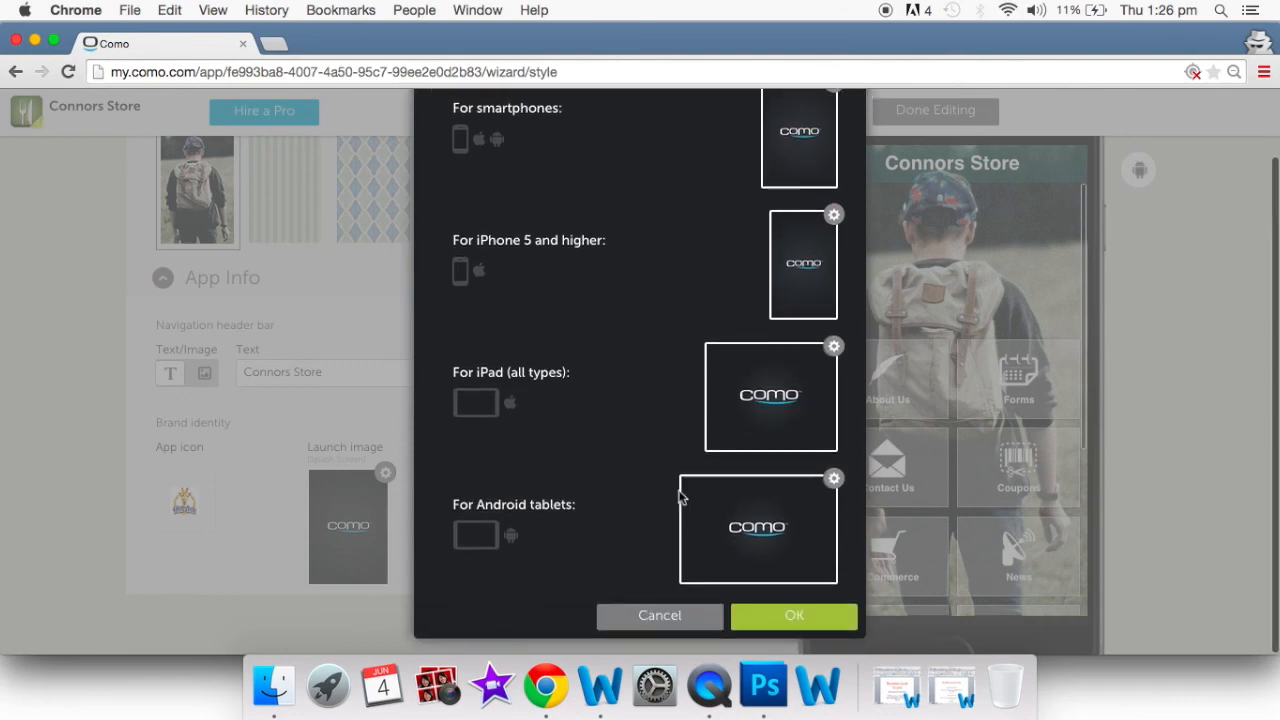
click(801, 617)
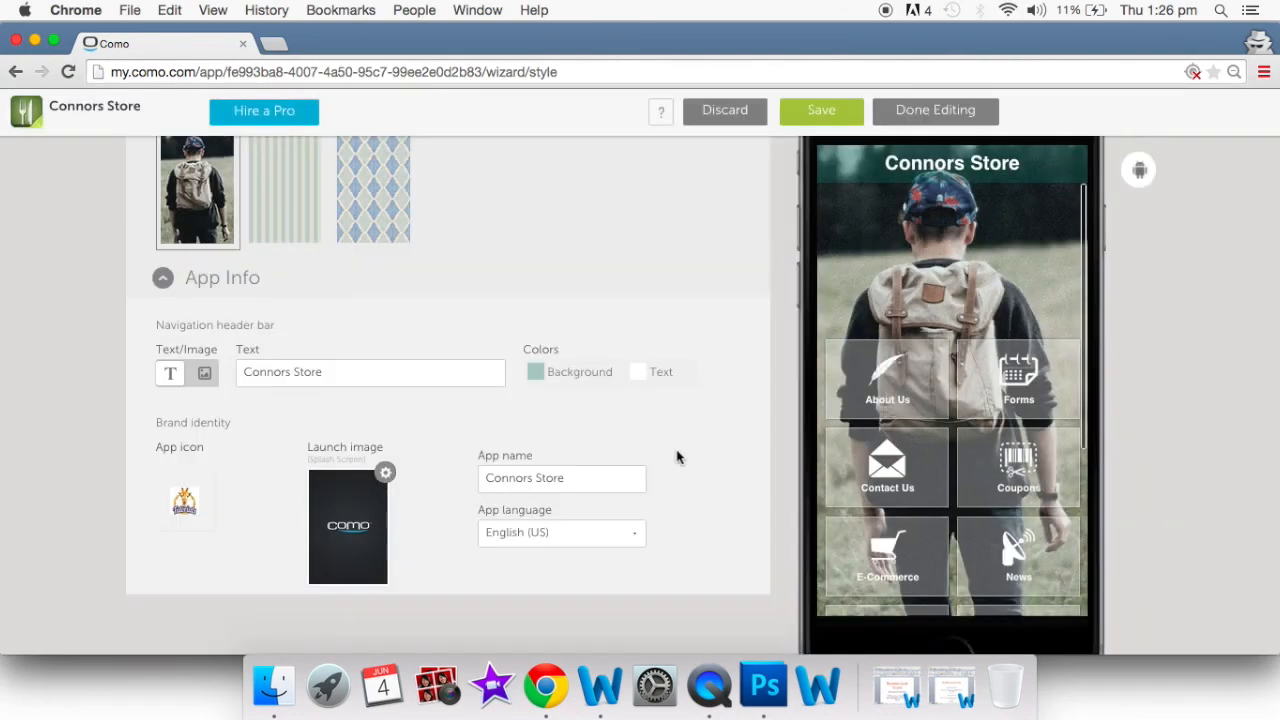
Save the app's style and navigation changes and finish editing
scroll(676, 457, up, 10)
scroll(676, 457, up, 5)
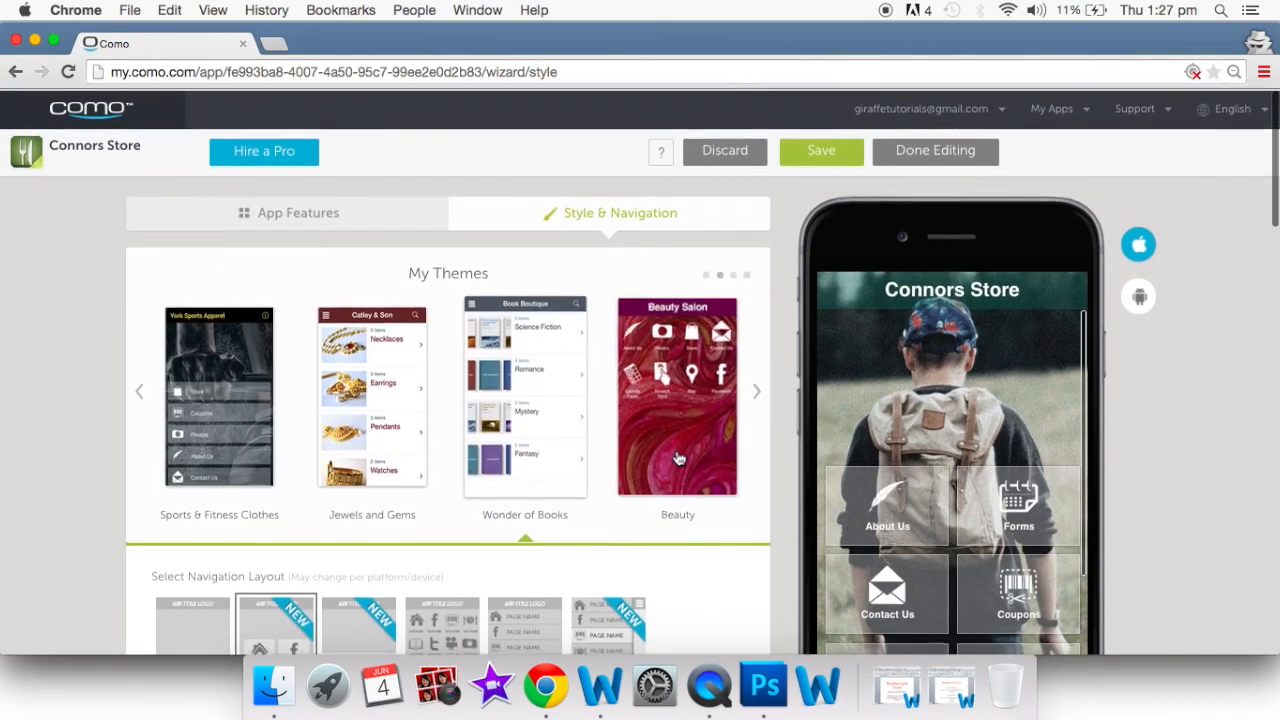
scroll(1008, 478, down, 10)
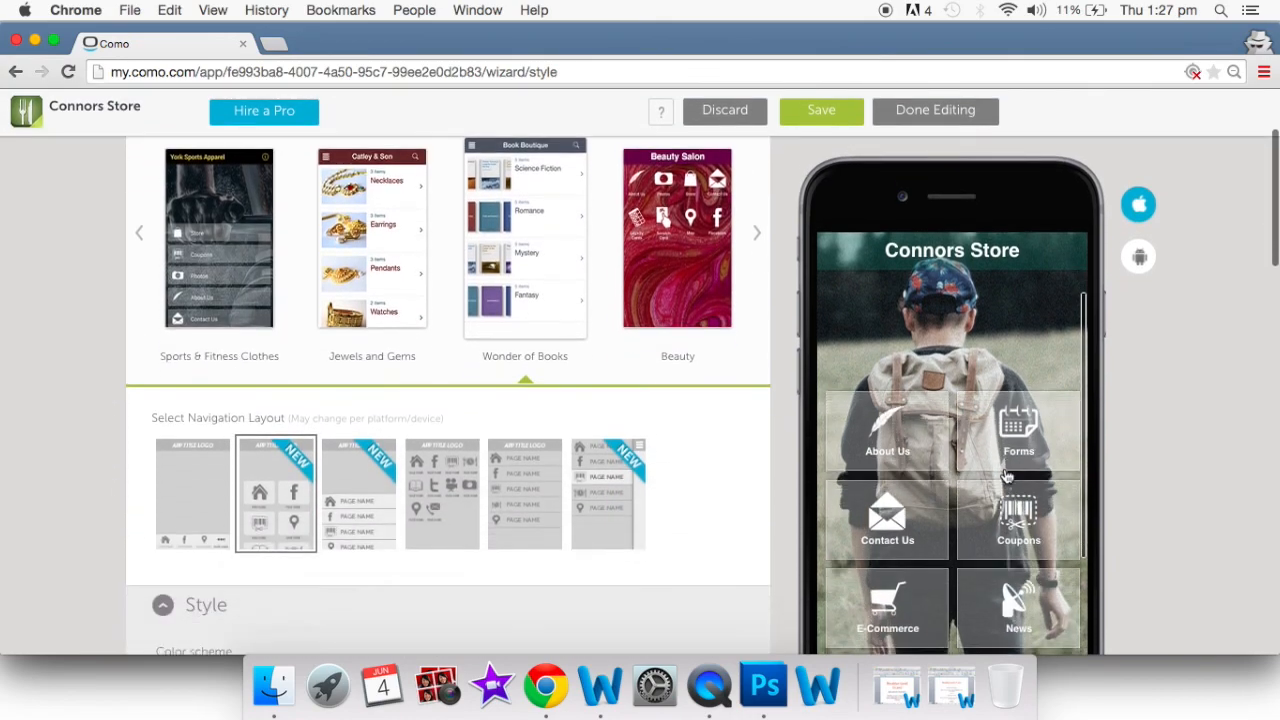
scroll(476, 383, up, 10)
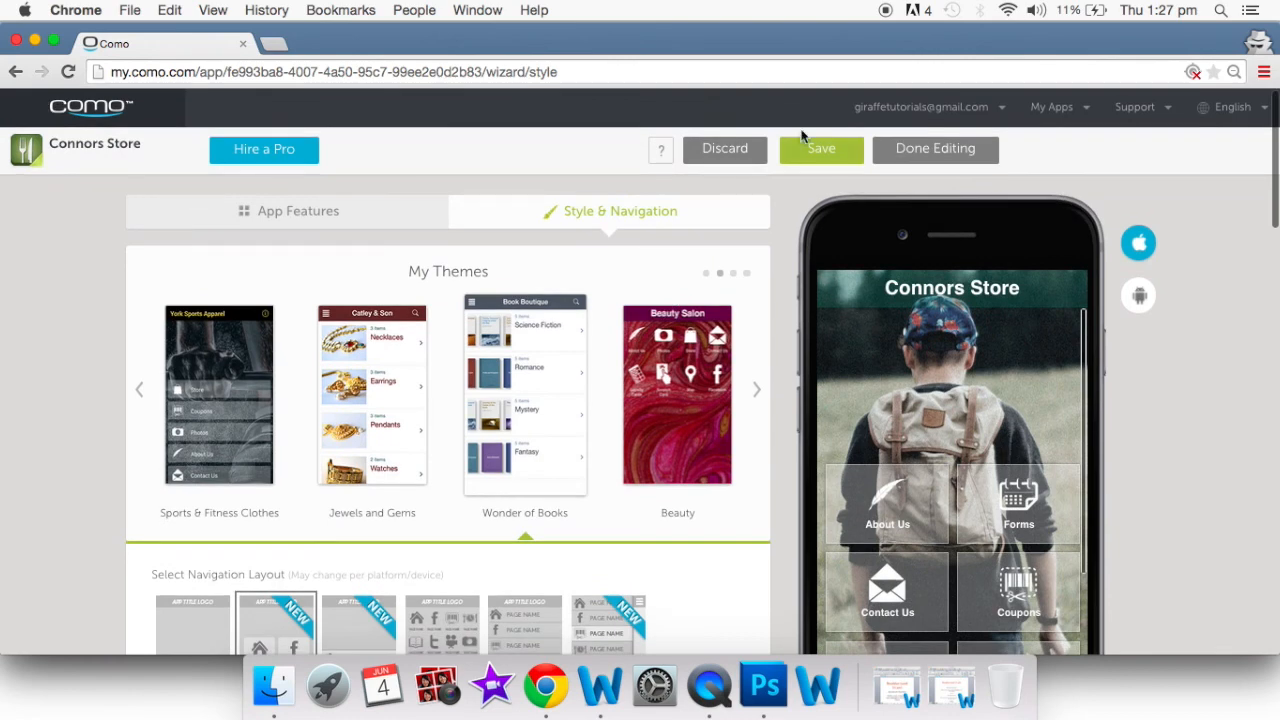
click(805, 152)
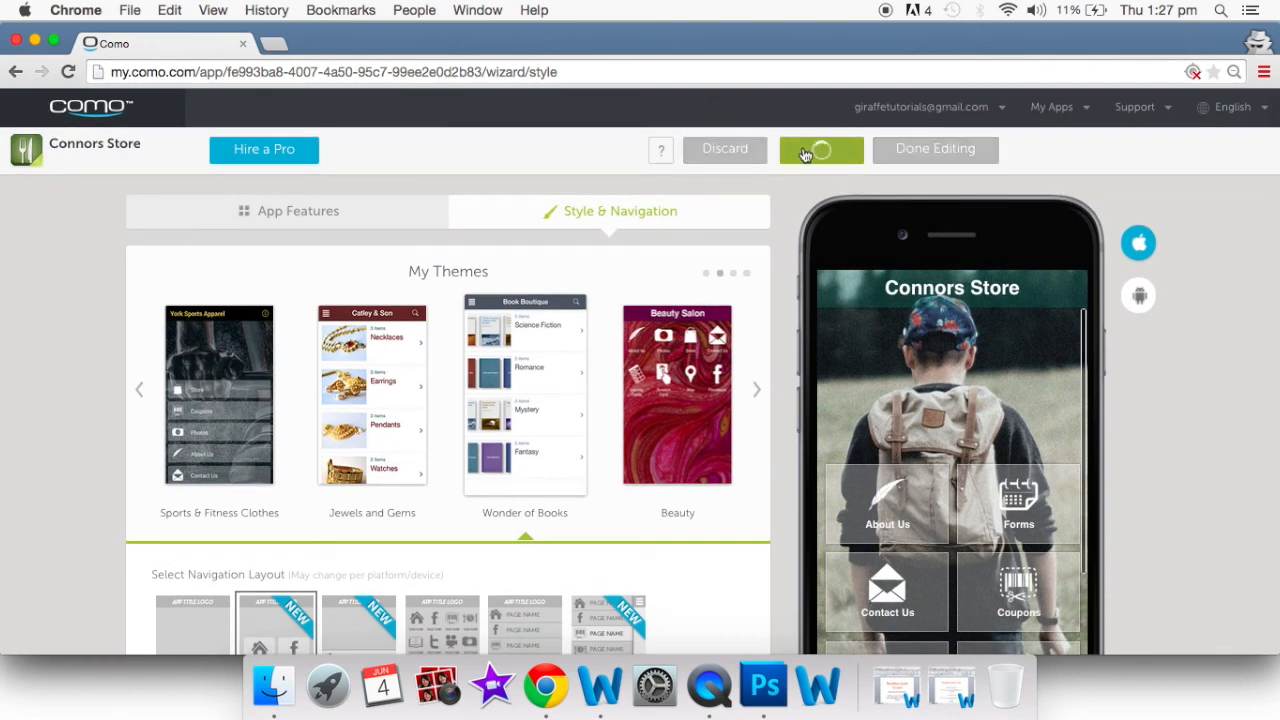
click(938, 153)
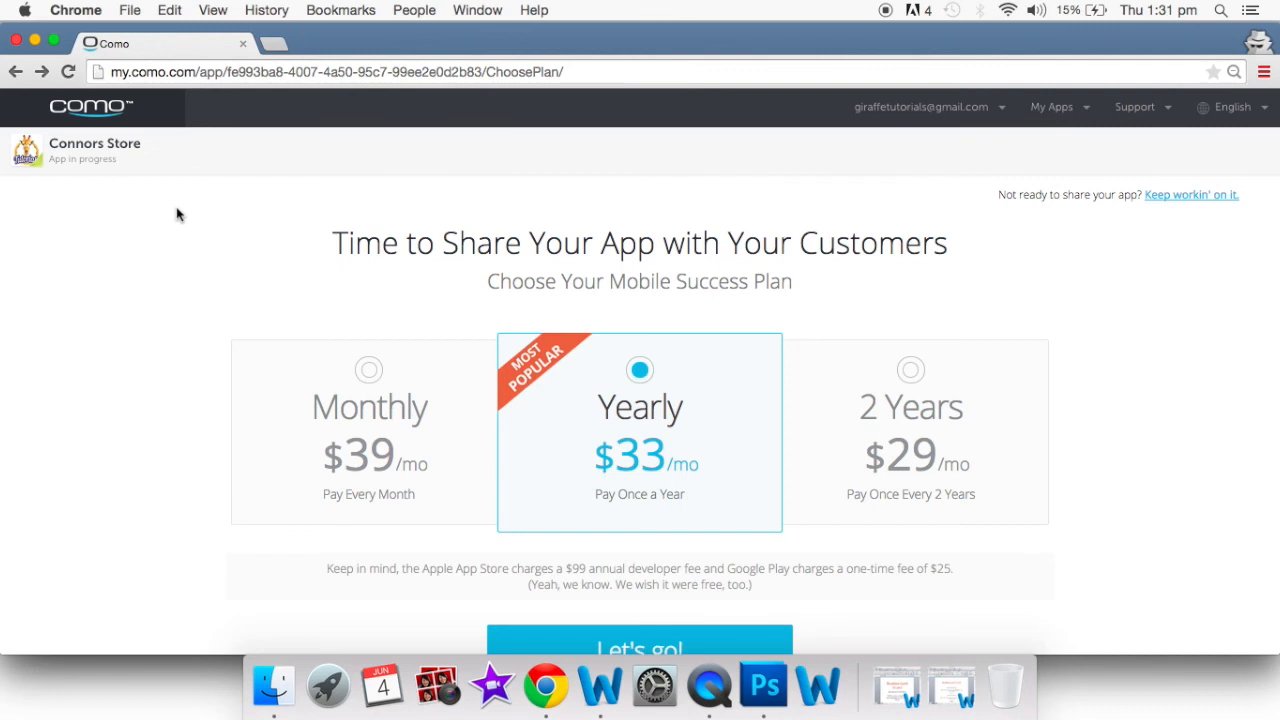
Examine the Mobile Success Plan prices, benefits and sign-up reasons, including the details on trying it out risk-free
scroll(177, 214, down, 2)
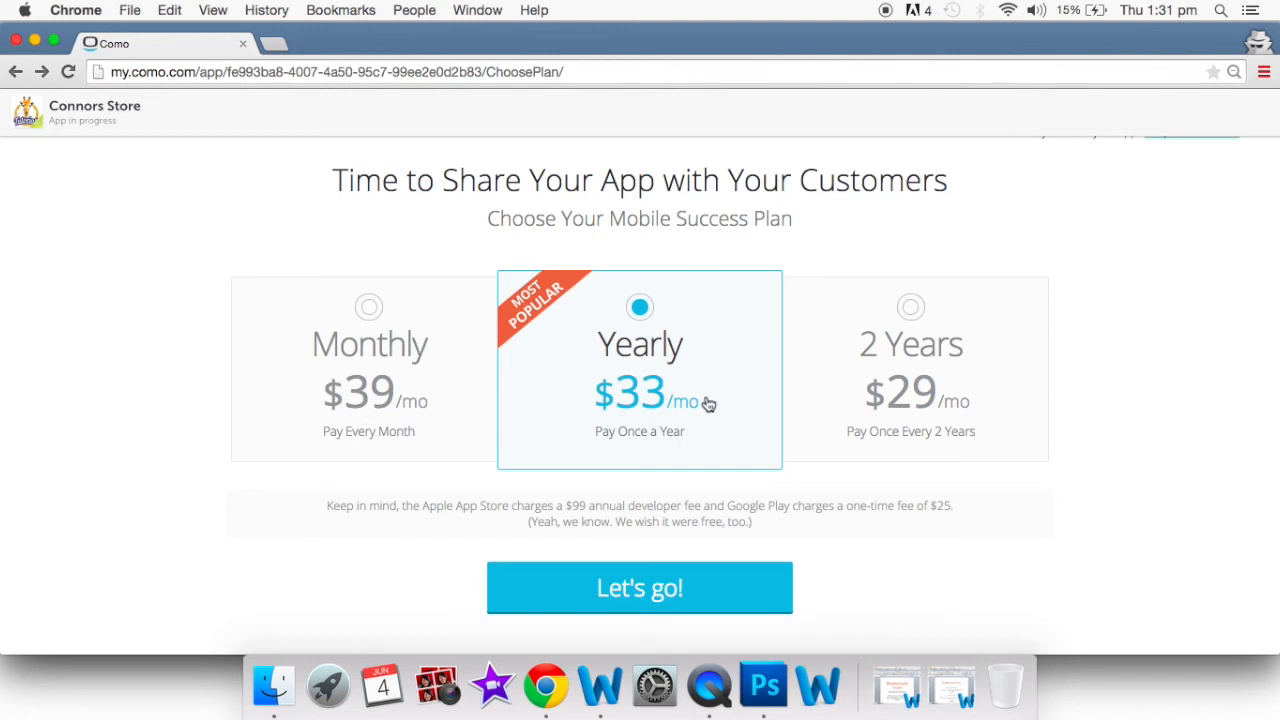
scroll(918, 394, down, 2)
scroll(918, 394, down, 10)
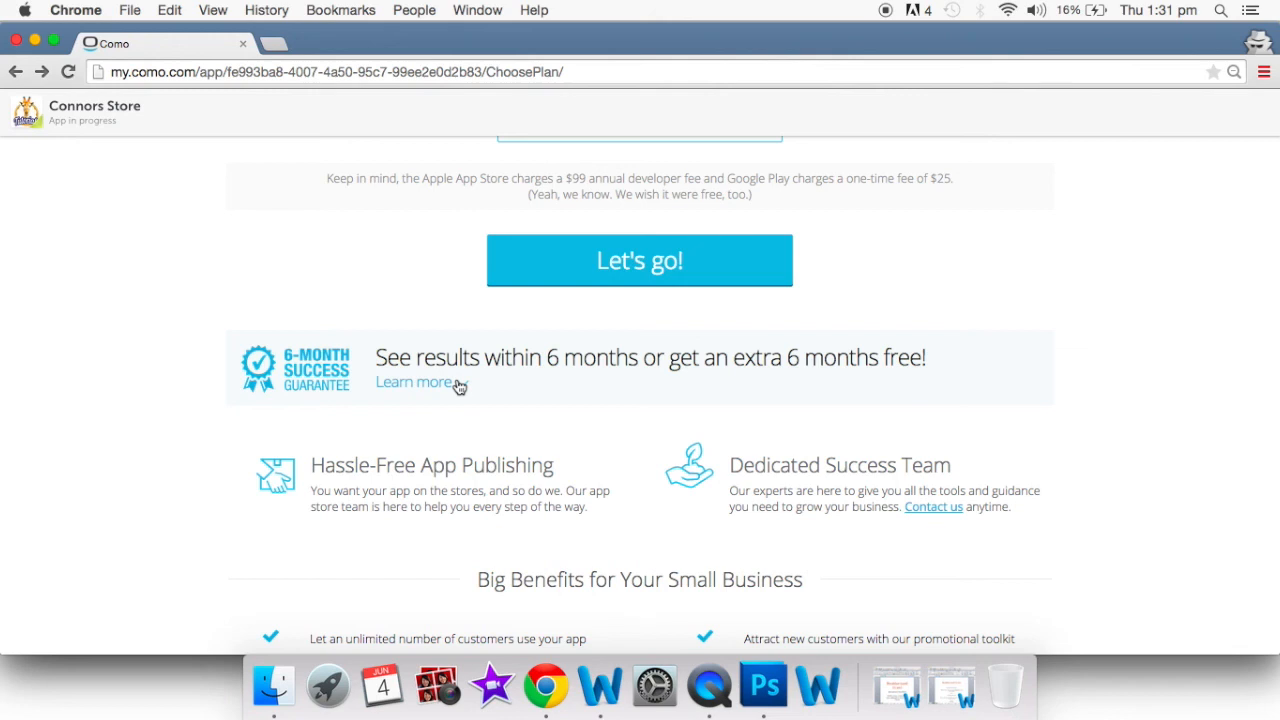
scroll(457, 383, down, 12)
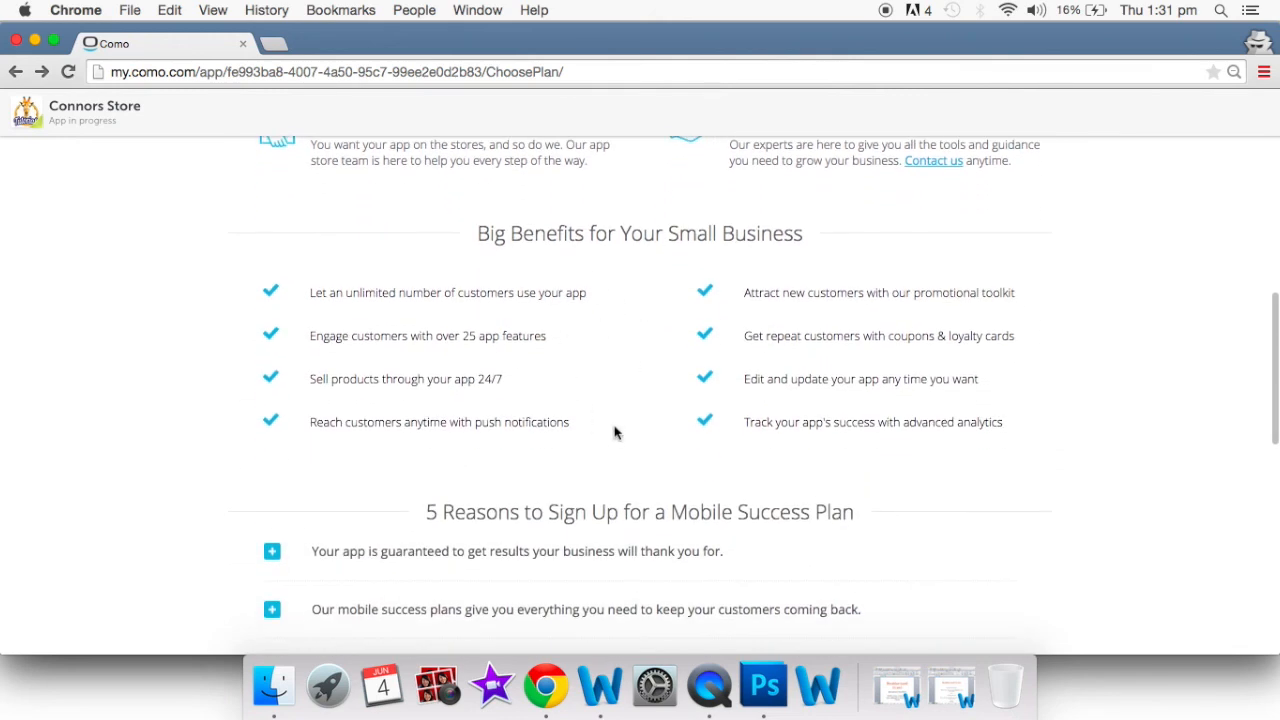
scroll(615, 430, down, 1)
scroll(615, 430, down, 6)
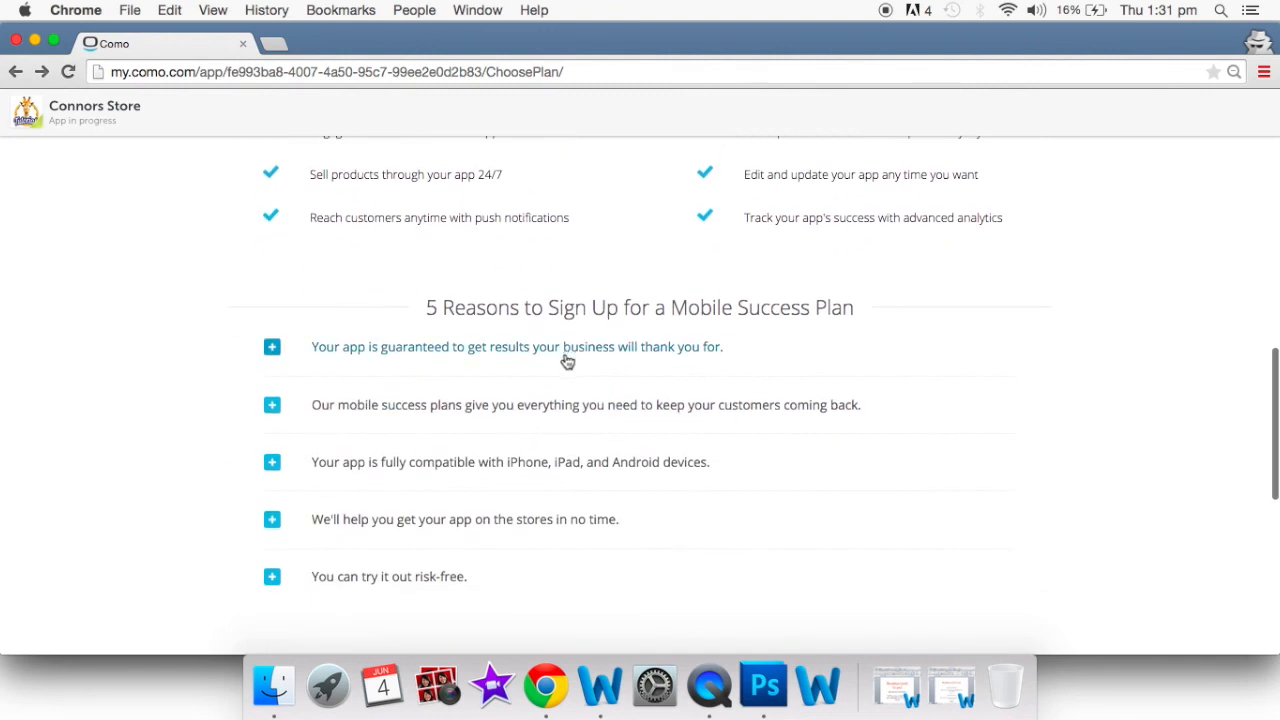
click(273, 578)
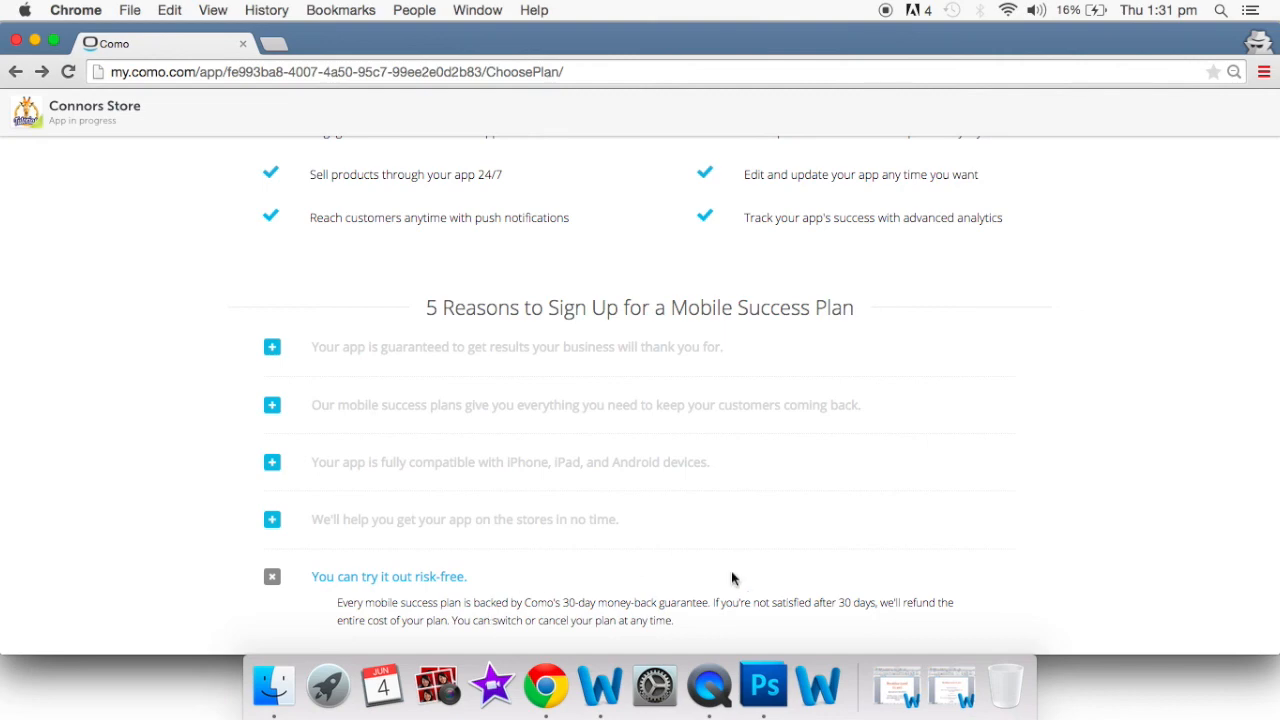
scroll(731, 571, up, 10)
scroll(731, 571, up, 8)
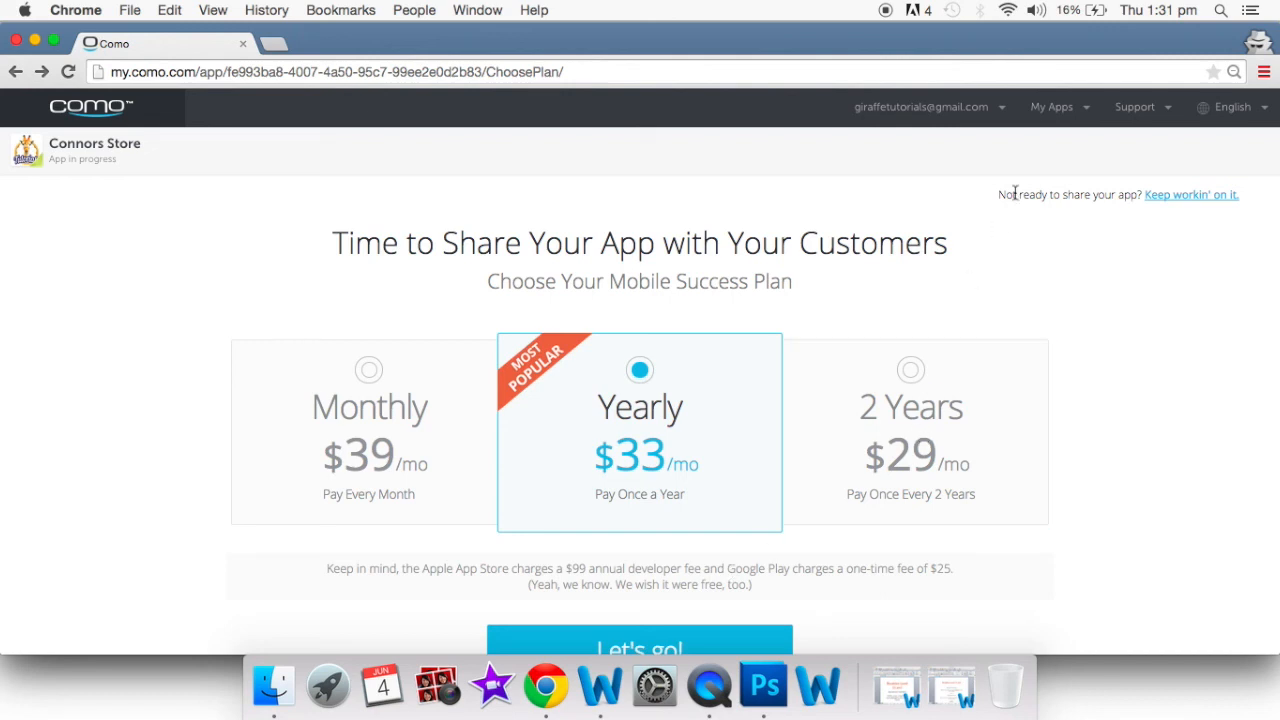
scroll(954, 330, down, 4)
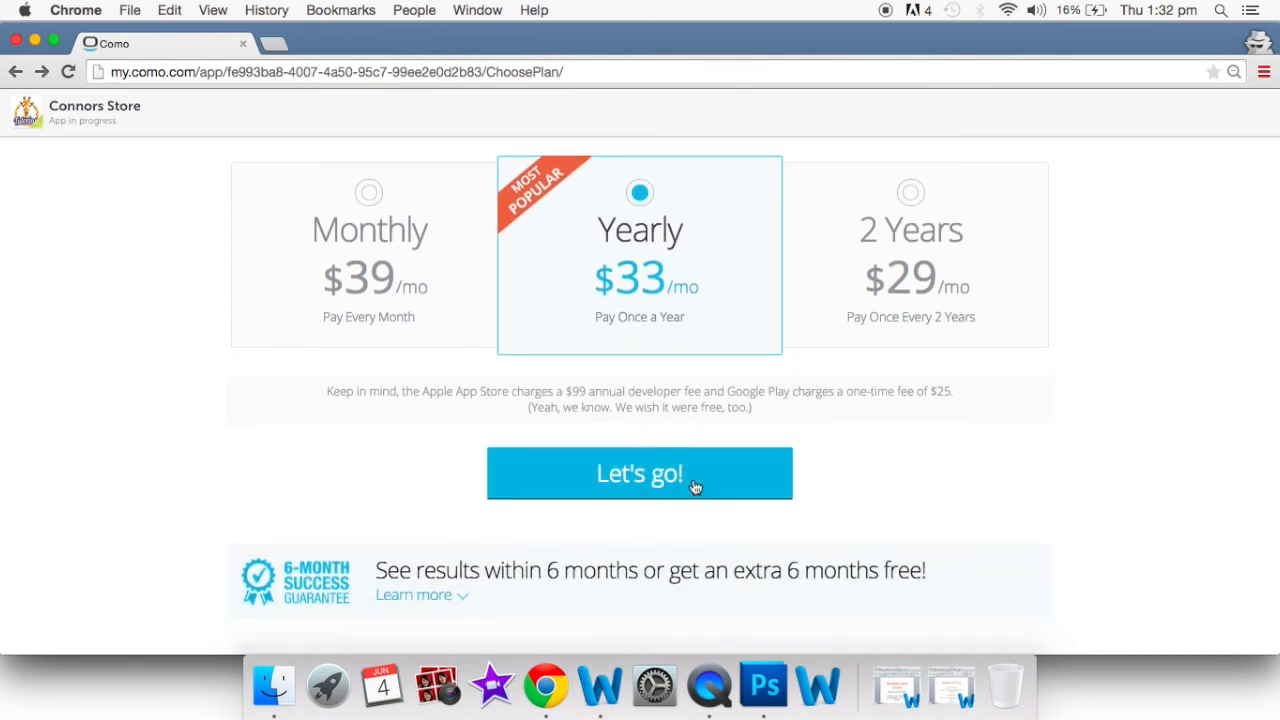
Open the Connors Store dashboard from the account's list of apps and go to its To Market page
scroll(854, 291, up, 4)
click(998, 110)
click(980, 140)
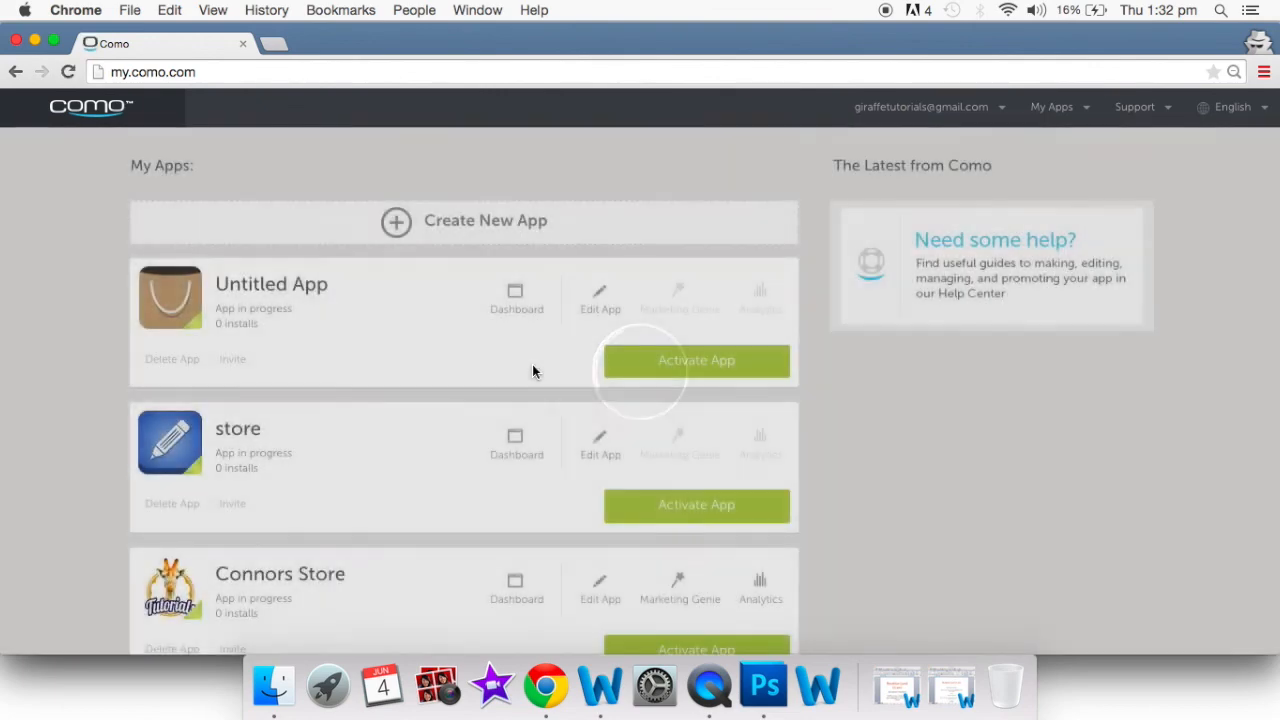
scroll(532, 364, down, 4)
click(515, 418)
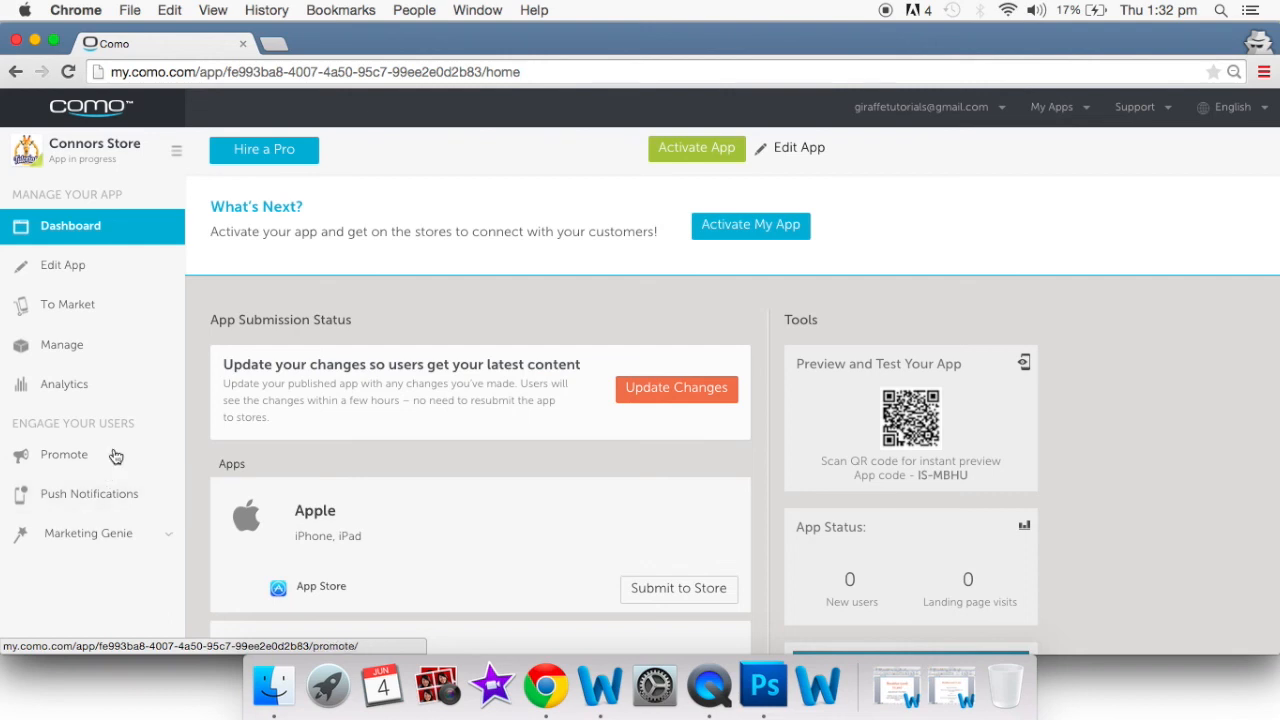
click(86, 312)
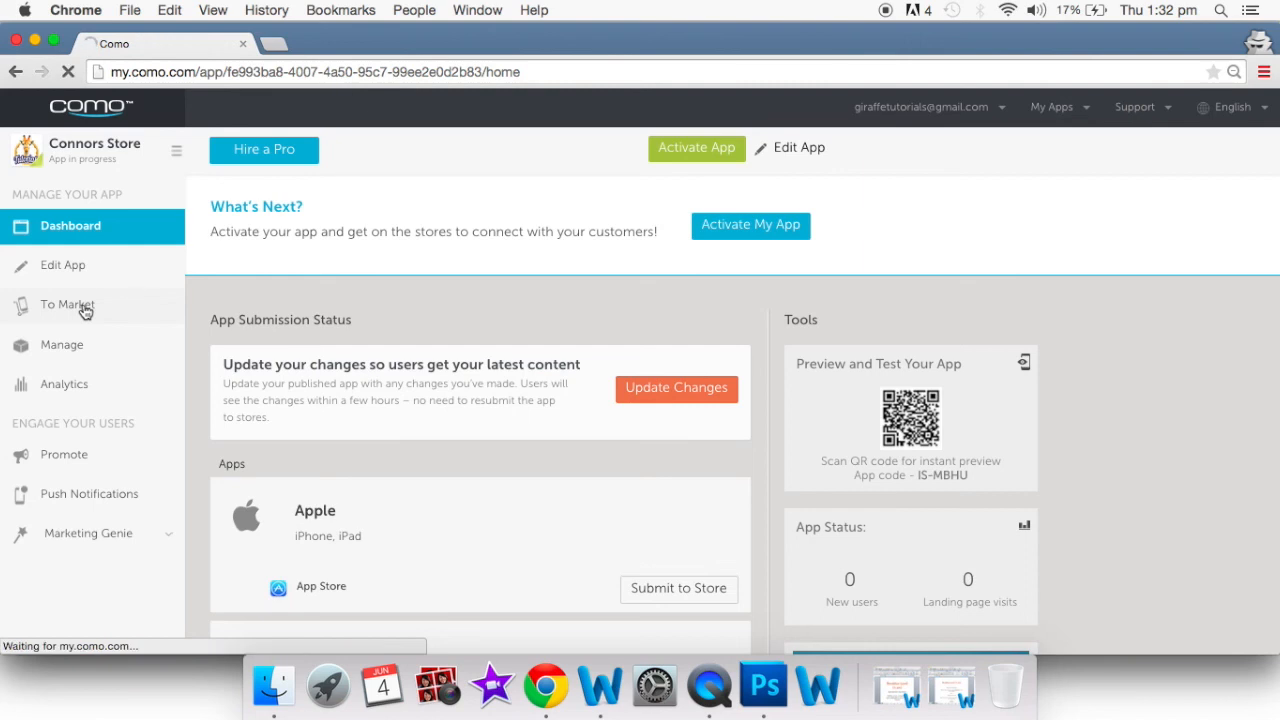